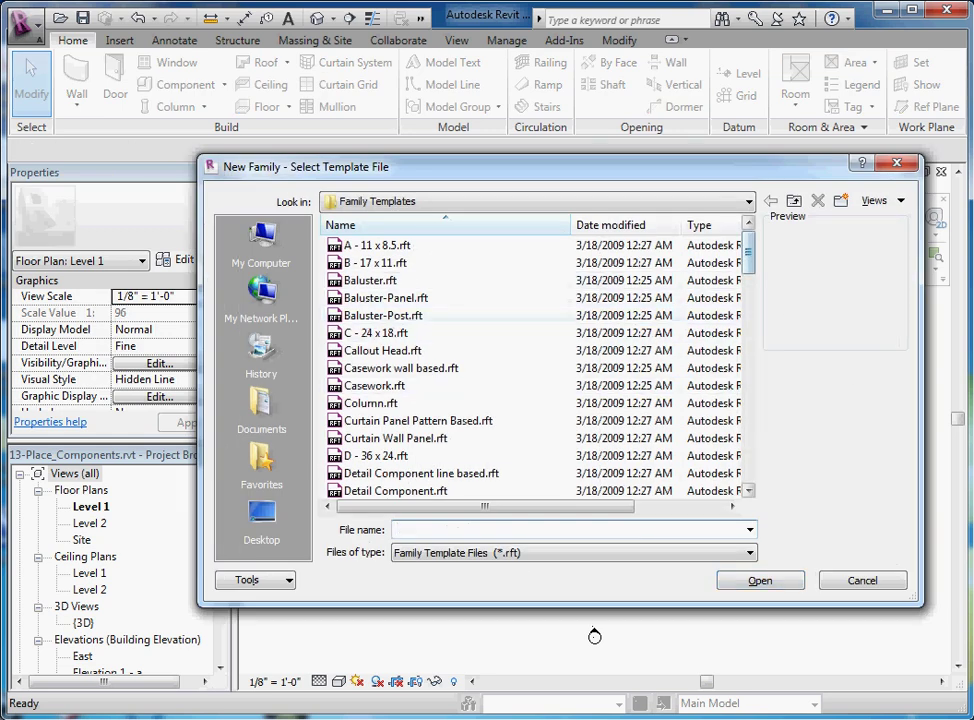
Step: Create a new family from the Generic Model wall based.rft template
{"action": "left_click_drag", "start_coordinate": [748, 252], "coordinate": [748, 279]}
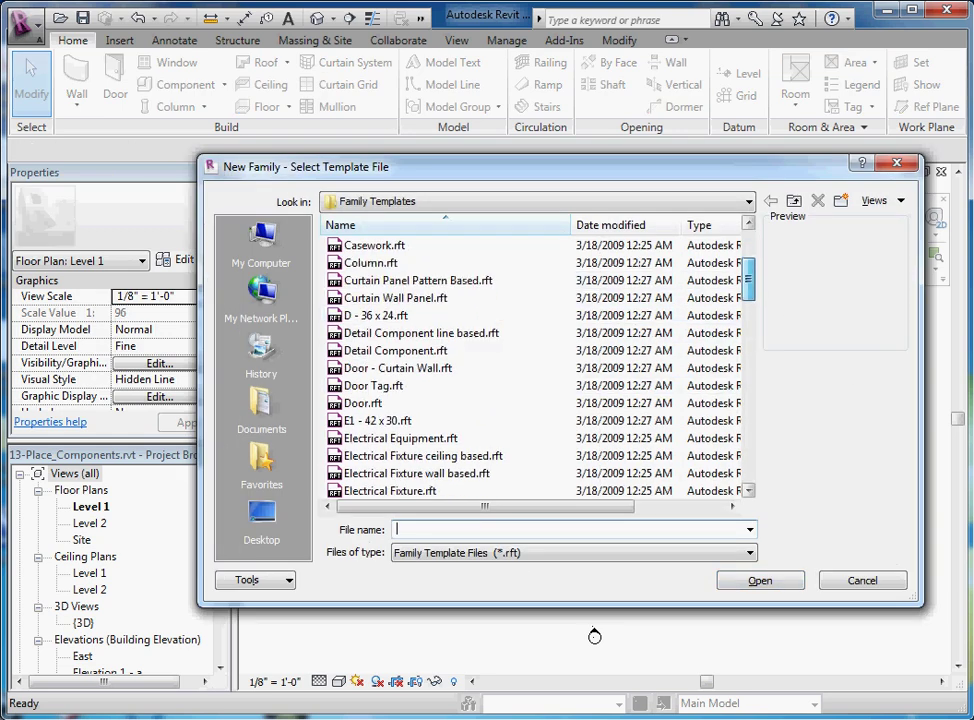
{"action": "scroll", "coordinate": [535, 370], "scroll_direction": "down", "scroll_amount": 2}
{"action": "scroll", "coordinate": [535, 370], "scroll_direction": "down", "scroll_amount": 4}
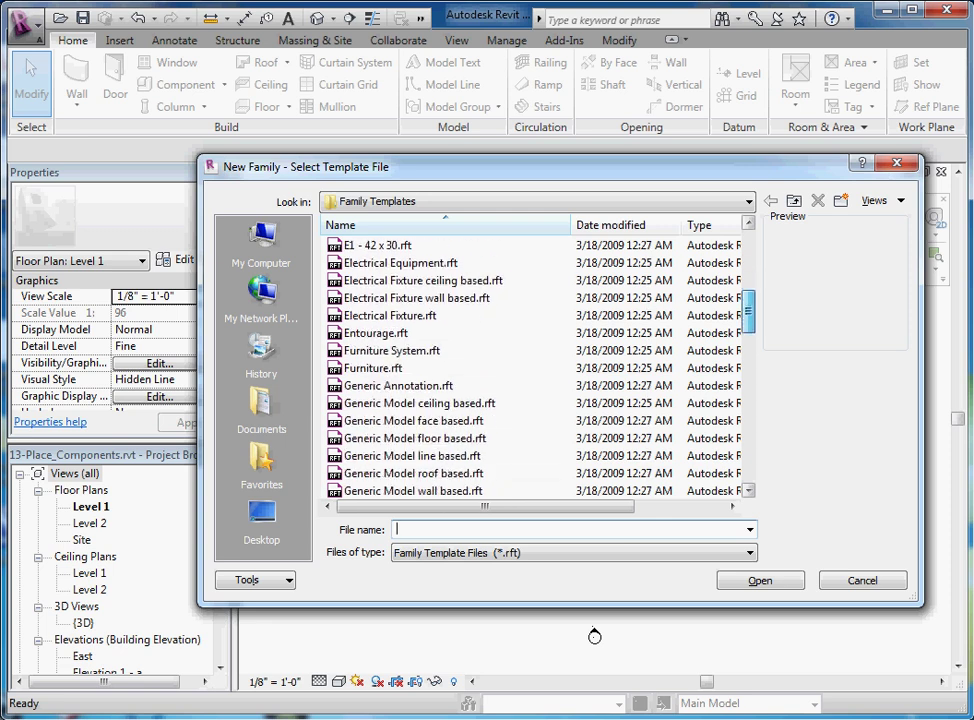
{"action": "scroll", "coordinate": [535, 370], "scroll_direction": "down", "scroll_amount": 3}
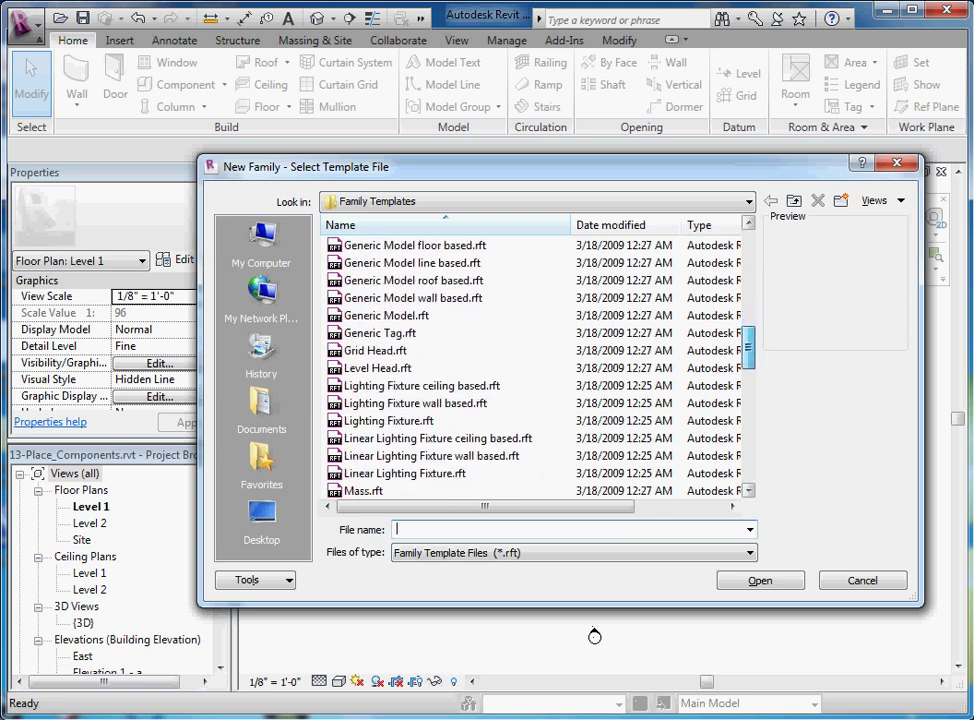
{"action": "scroll", "coordinate": [594, 636], "scroll_direction": "down", "scroll_amount": 2}
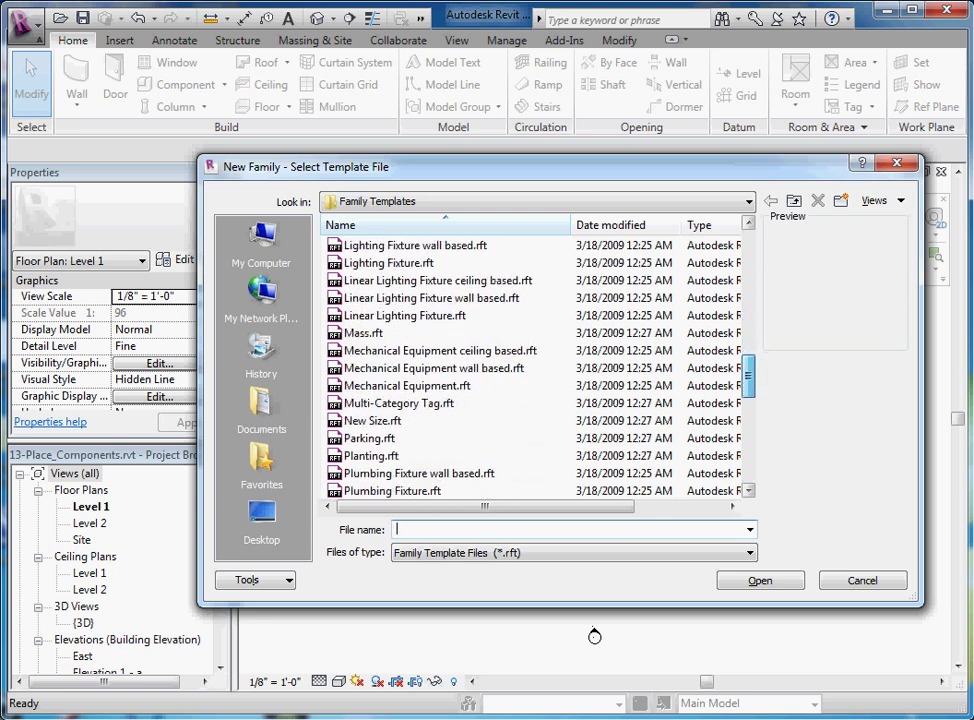
{"action": "scroll", "coordinate": [594, 636], "scroll_direction": "up", "scroll_amount": 3}
{"action": "left_click_drag", "start_coordinate": [748, 360], "coordinate": [748, 346]}
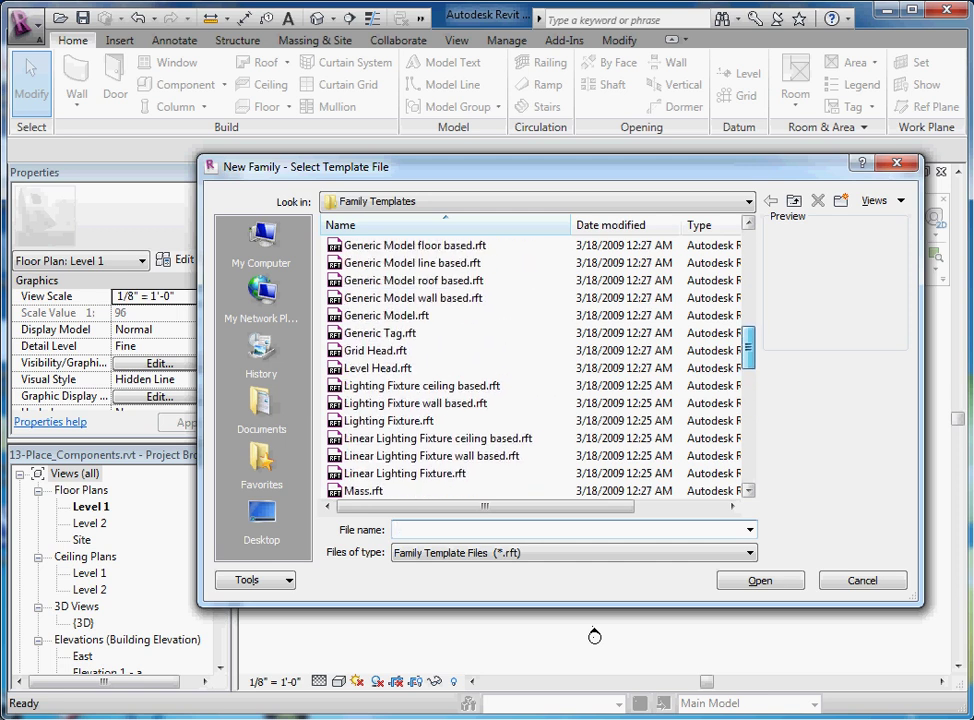
{"action": "left_click", "coordinate": [413, 298]}
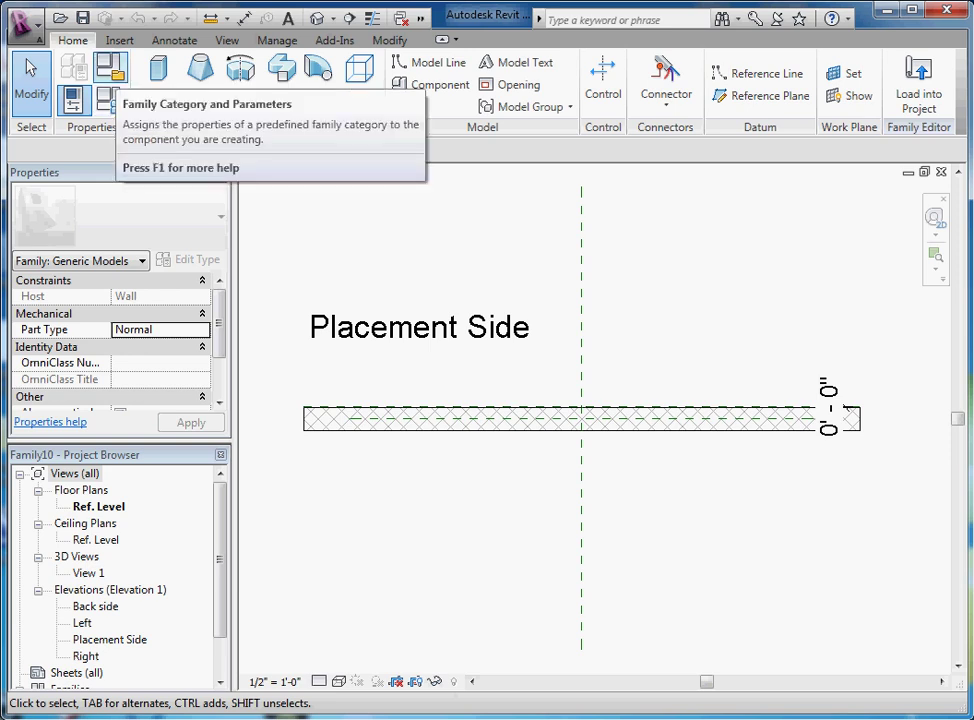
Step: Set the family category to Windows
{"action": "left_click", "coordinate": [73, 100]}
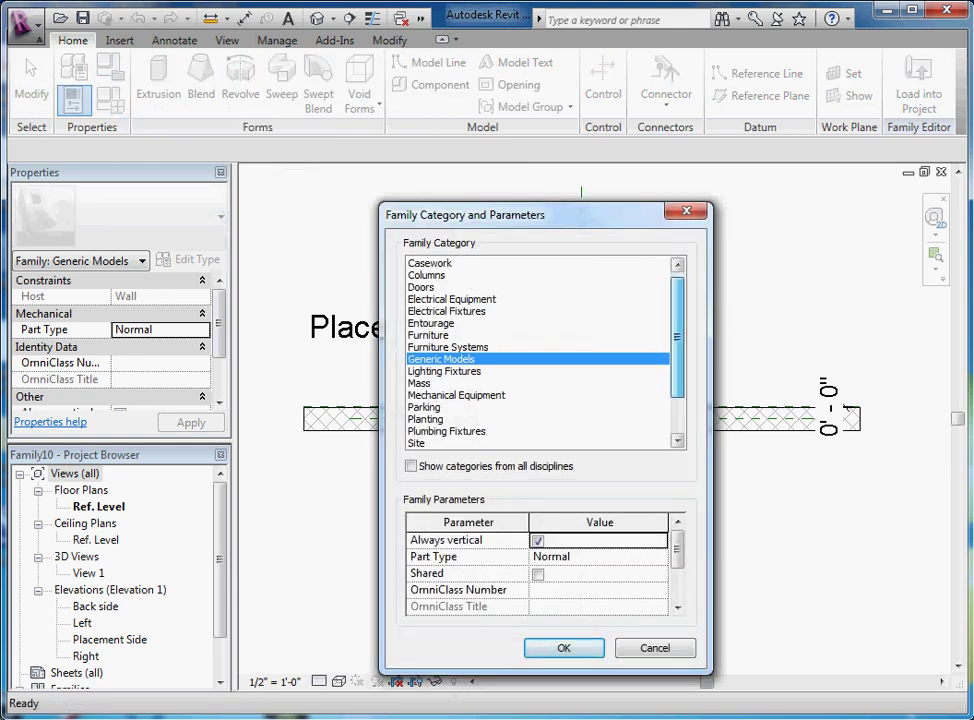
{"action": "left_click_drag", "start_coordinate": [677, 333], "coordinate": [677, 372]}
{"action": "left_click", "coordinate": [428, 443]}
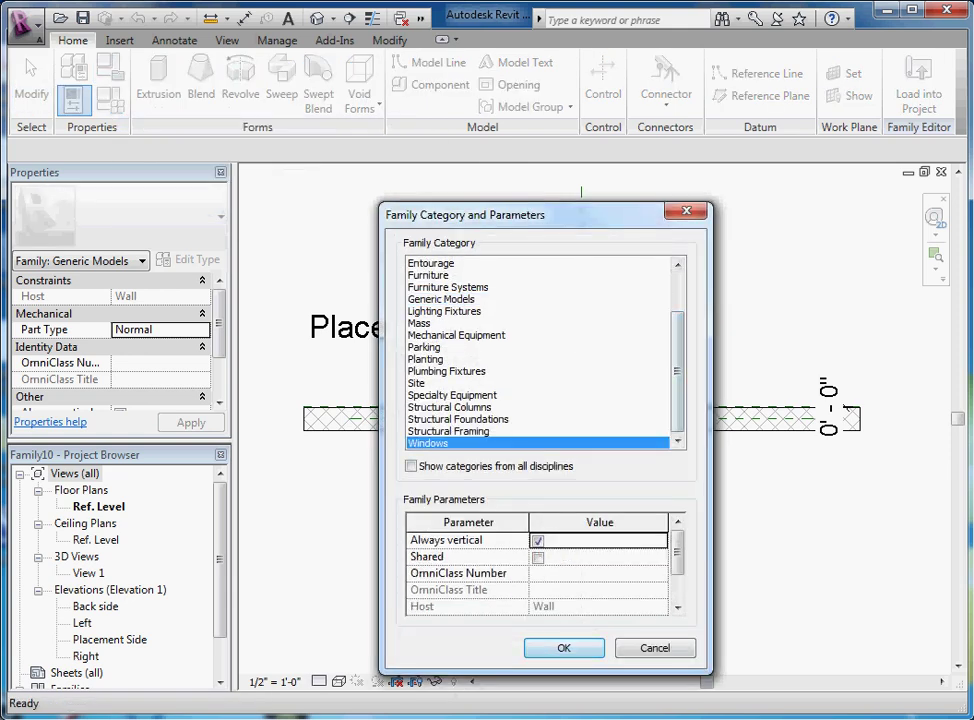
{"action": "key", "text": "Return"}
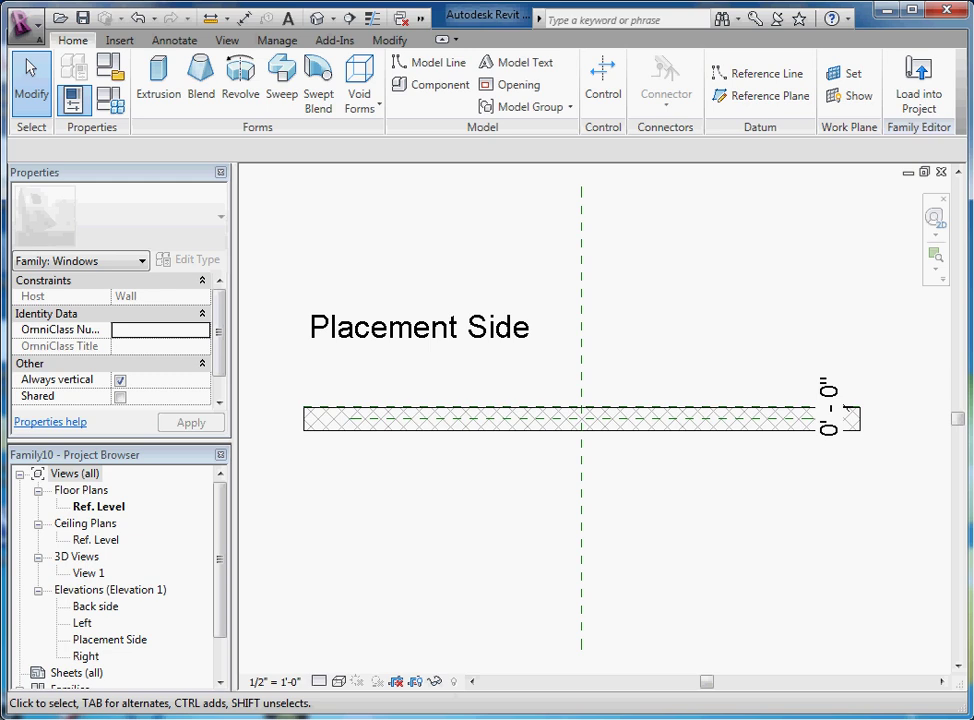
Step: In the Placement Side elevation, draw a vertical reference plane about 2'-1" left of the center plane
{"action": "scroll", "coordinate": [578, 516], "scroll_direction": "down", "scroll_amount": 1}
{"action": "scroll", "coordinate": [514, 491], "scroll_direction": "up", "scroll_amount": 1}
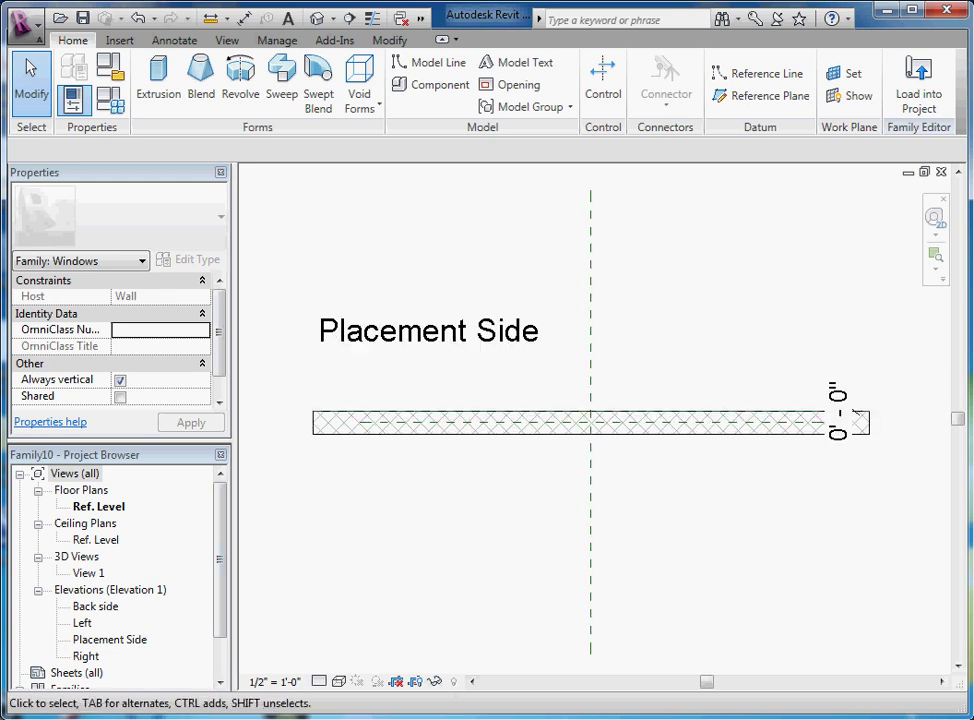
{"action": "double_click", "coordinate": [110, 639]}
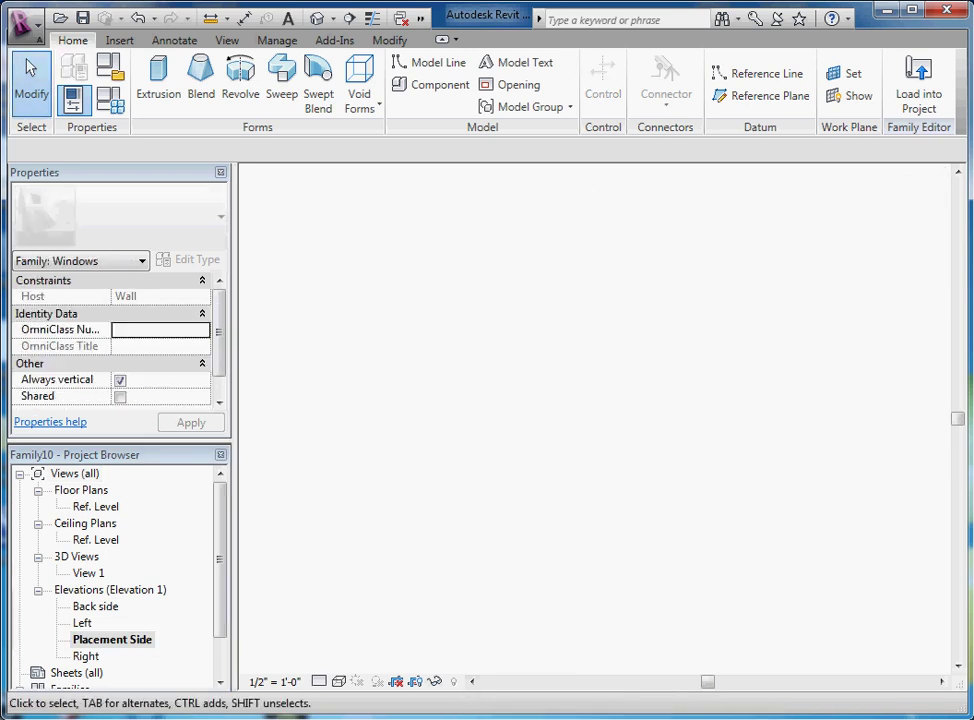
{"action": "scroll", "coordinate": [339, 344], "scroll_direction": "up", "scroll_amount": 5}
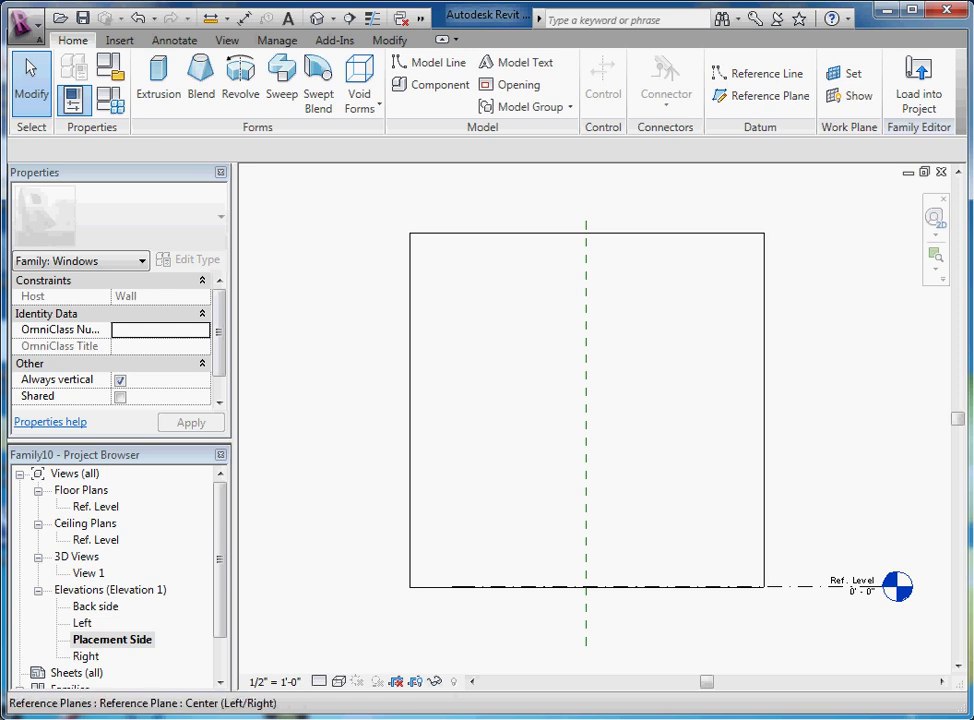
{"action": "key", "text": "r"}
{"action": "key", "text": "p"}
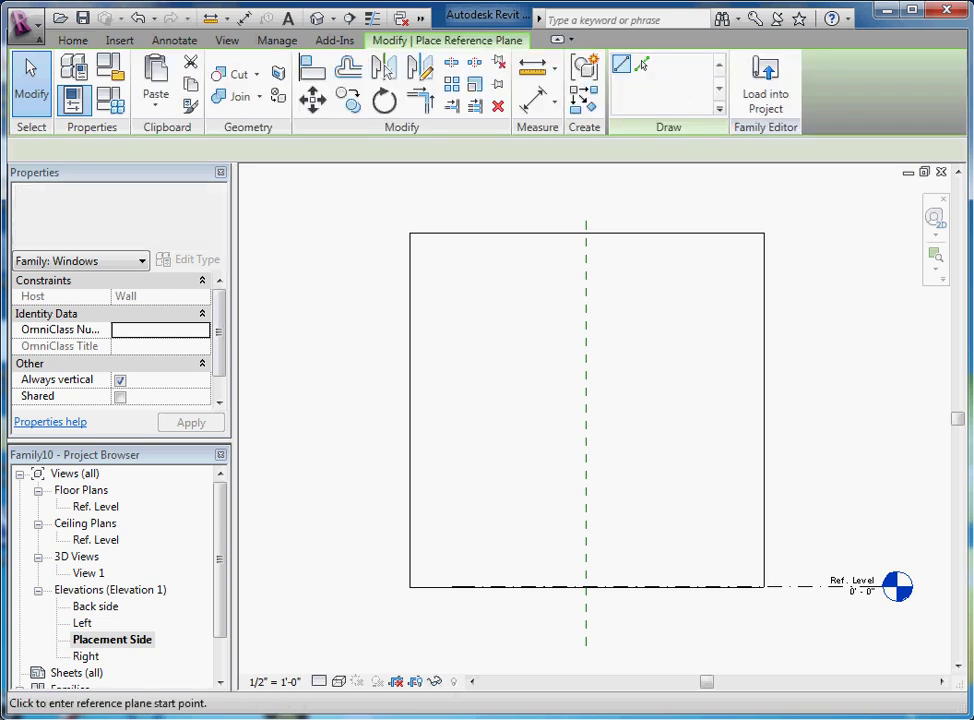
{"action": "left_click", "coordinate": [525, 550]}
{"action": "left_click", "coordinate": [525, 268]}
{"action": "key", "text": "Escape"}
Step: Set the new vertical reference plane's distance from the center plane to 2'
{"action": "scroll", "coordinate": [533, 360], "scroll_direction": "up", "scroll_amount": 1}
{"action": "left_click", "coordinate": [525, 360]}
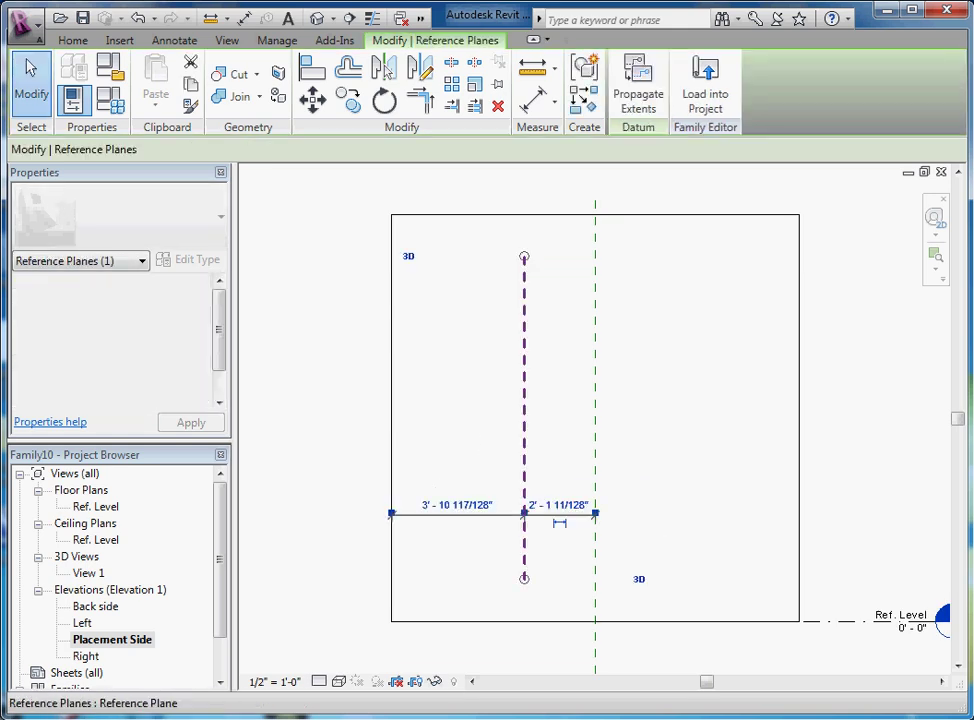
{"action": "left_click", "coordinate": [558, 505]}
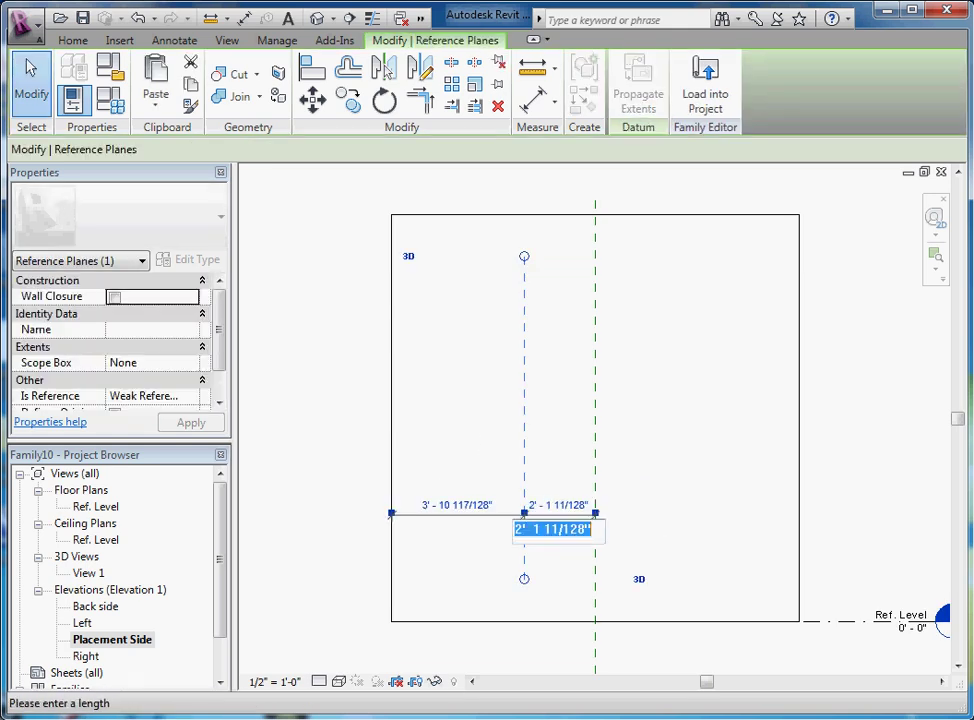
{"action": "type", "text": "2'"}
{"action": "key", "text": "Return"}
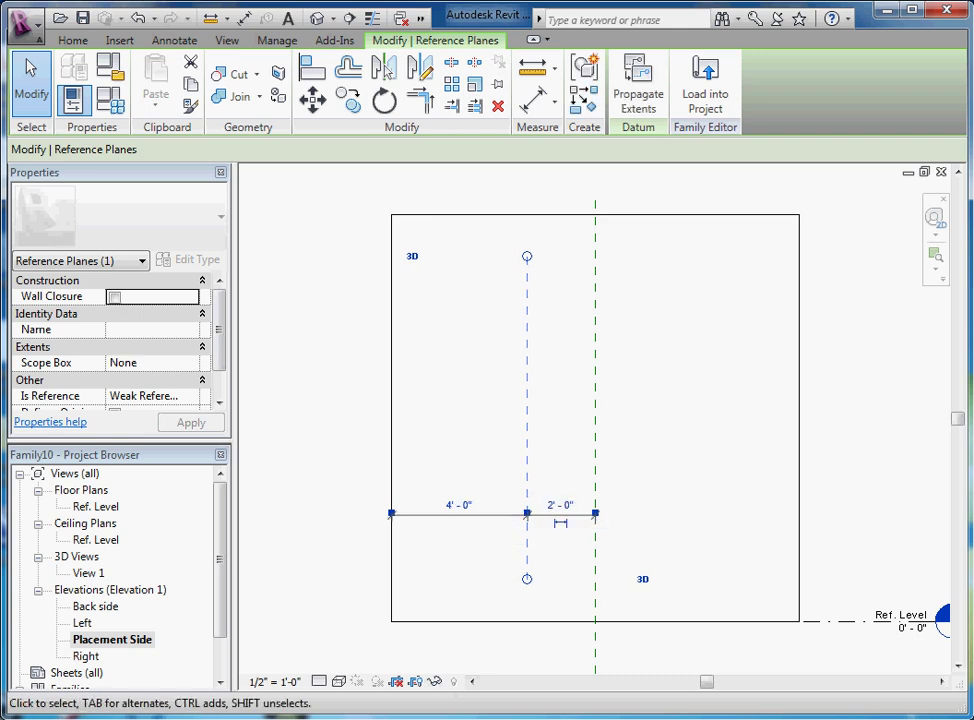
{"action": "key", "text": "Escape"}
Step: Mirror the left vertical reference plane about the Center (Left/Right) plane
{"action": "left_click", "coordinate": [527, 390]}
{"action": "left_click", "coordinate": [385, 68]}
{"action": "left_click", "coordinate": [595, 400]}
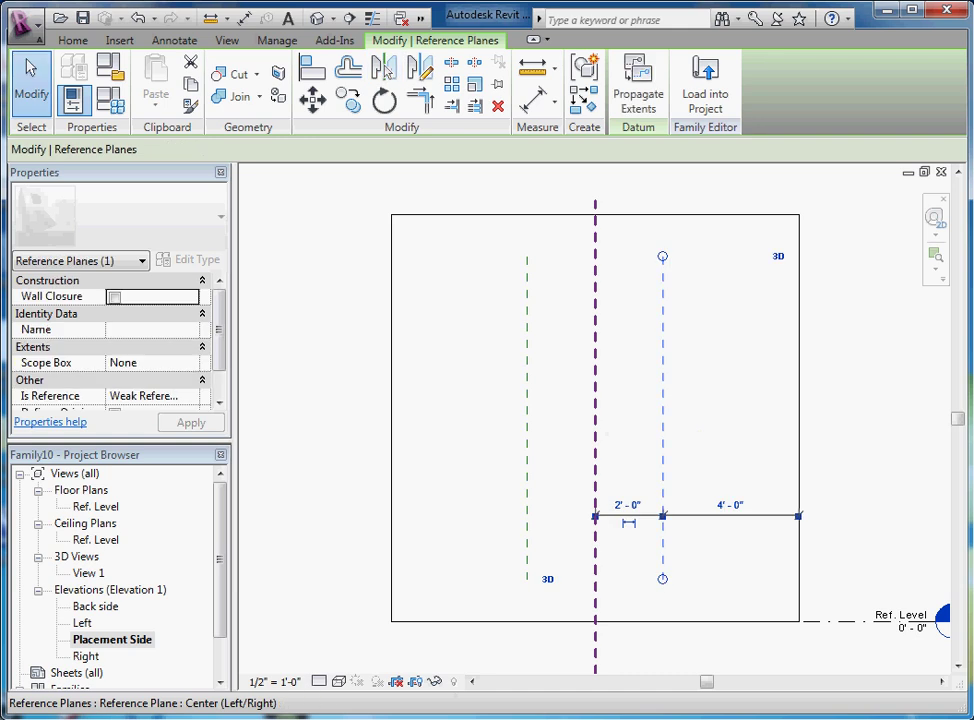
{"action": "key", "text": "Escape"}
Step: Draw a horizontal reference plane across the three vertical planes in the upper part of the wall
{"action": "key", "text": "r"}
{"action": "key", "text": "p"}
{"action": "left_click", "coordinate": [433, 318]}
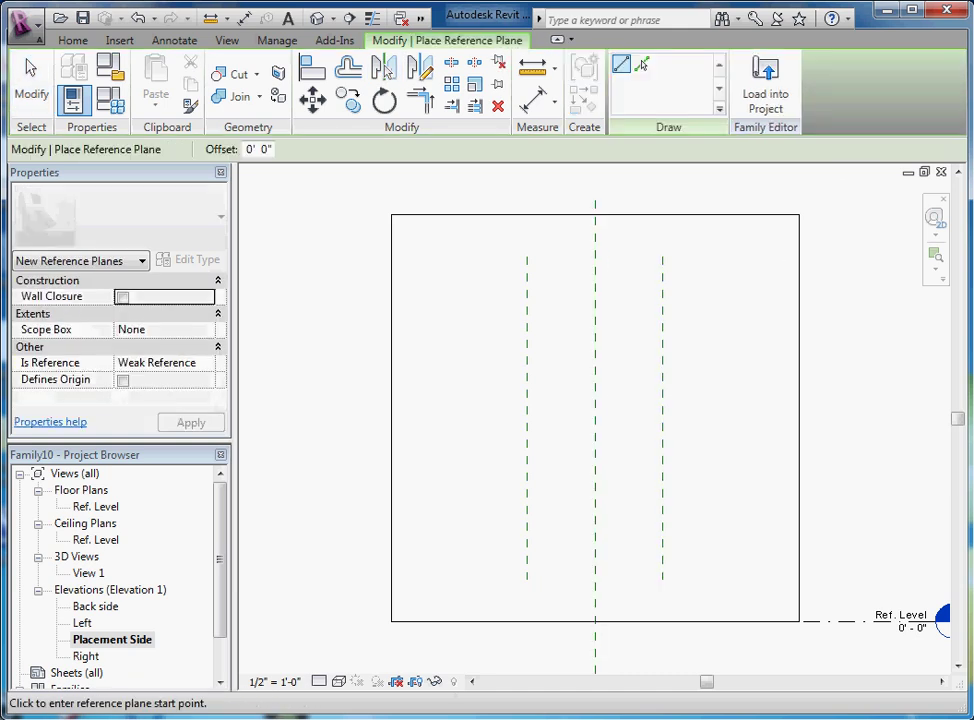
{"action": "left_click", "coordinate": [735, 318]}
{"action": "key", "text": "Escape"}
{"action": "key", "text": "Escape"}
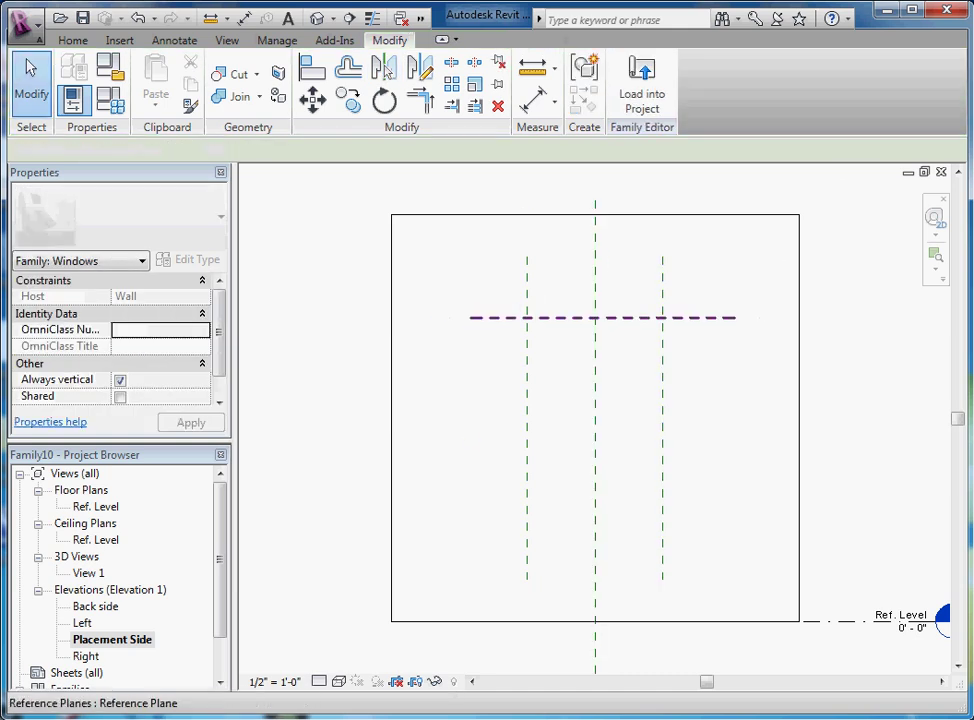
Step: Copy the horizontal reference plane about 6'-7" straight down, near the base of the wall
{"action": "left_click", "coordinate": [700, 318]}
{"action": "key", "text": "c"}
{"action": "key", "text": "o"}
{"action": "left_click", "coordinate": [453, 353]}
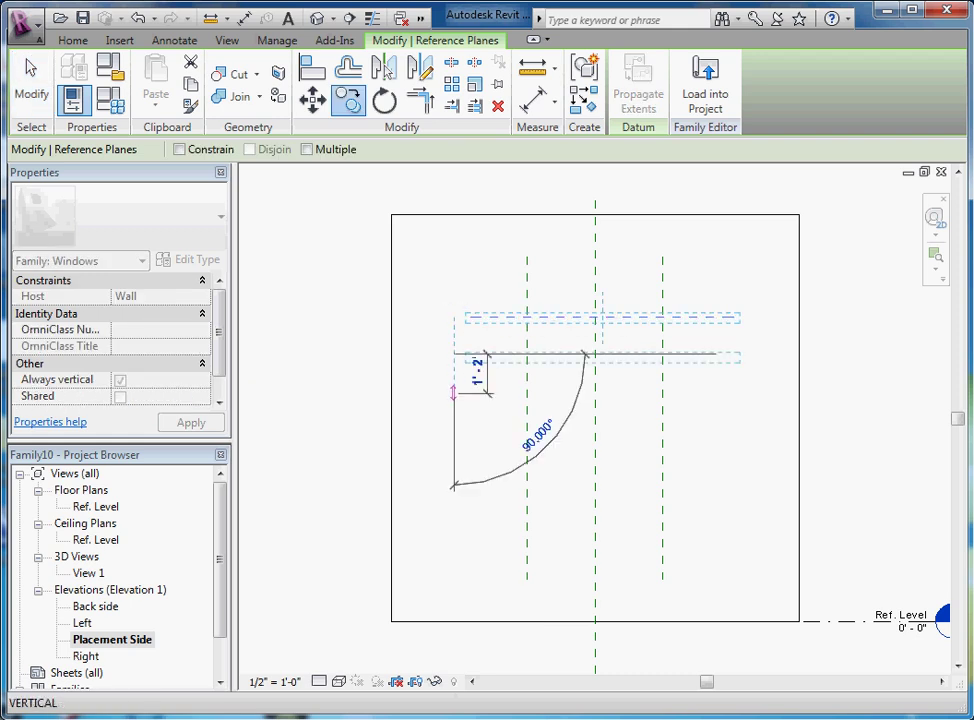
{"action": "left_click", "coordinate": [453, 576]}
{"action": "key", "text": "Escape"}
{"action": "key", "text": "Escape"}
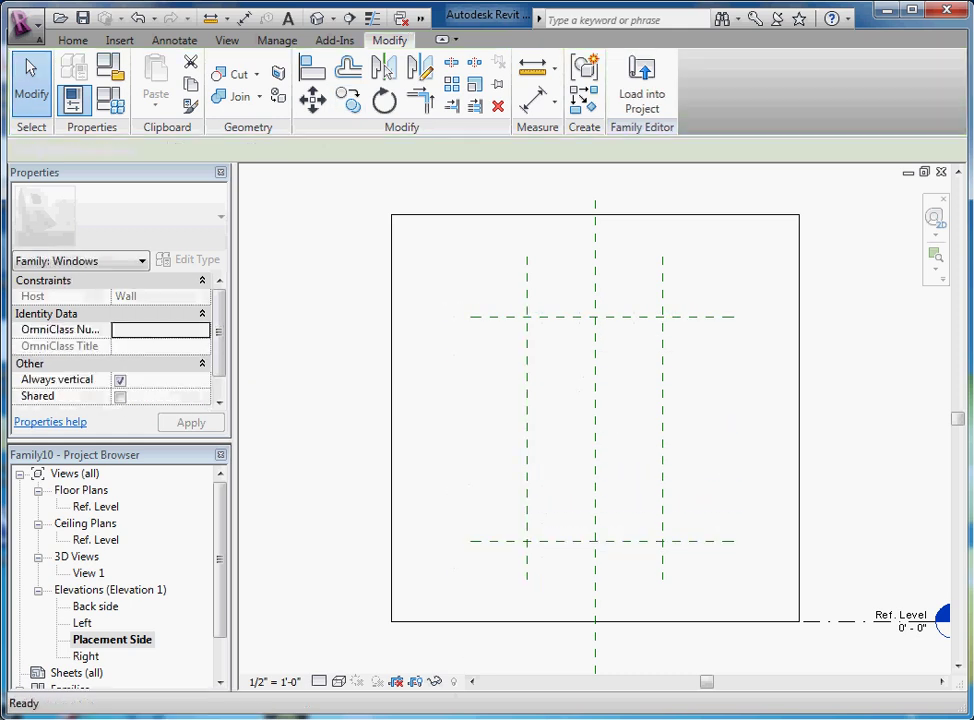
Step: Set the lower horizontal reference plane 2' above the base of the wall
{"action": "left_click", "coordinate": [530, 541]}
{"action": "left_click", "coordinate": [514, 578]}
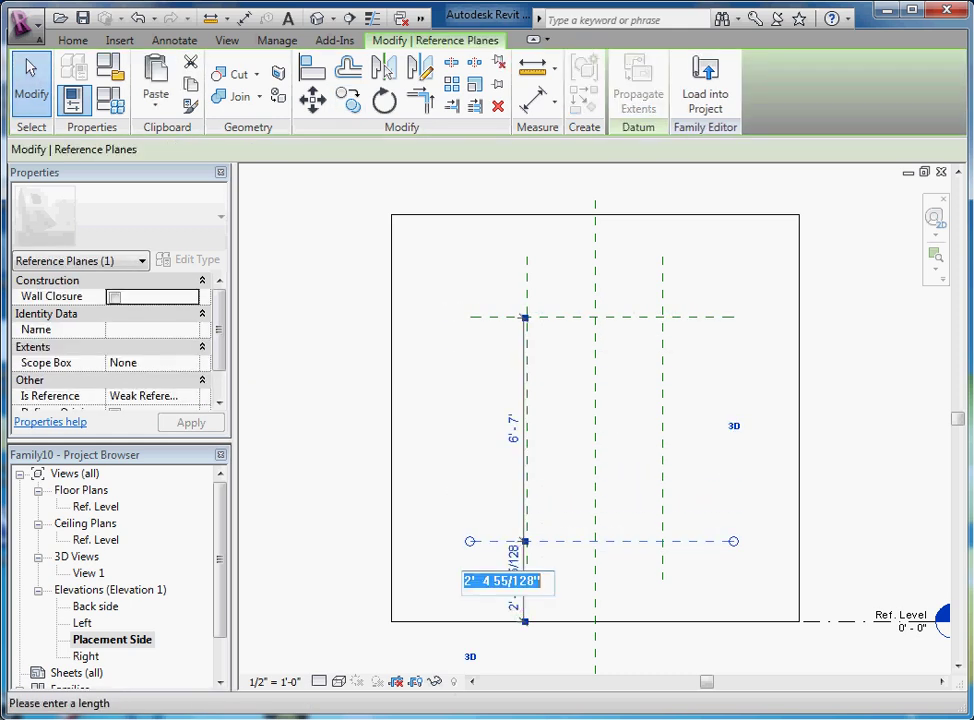
{"action": "type", "text": "2"}
{"action": "key", "text": "Return"}
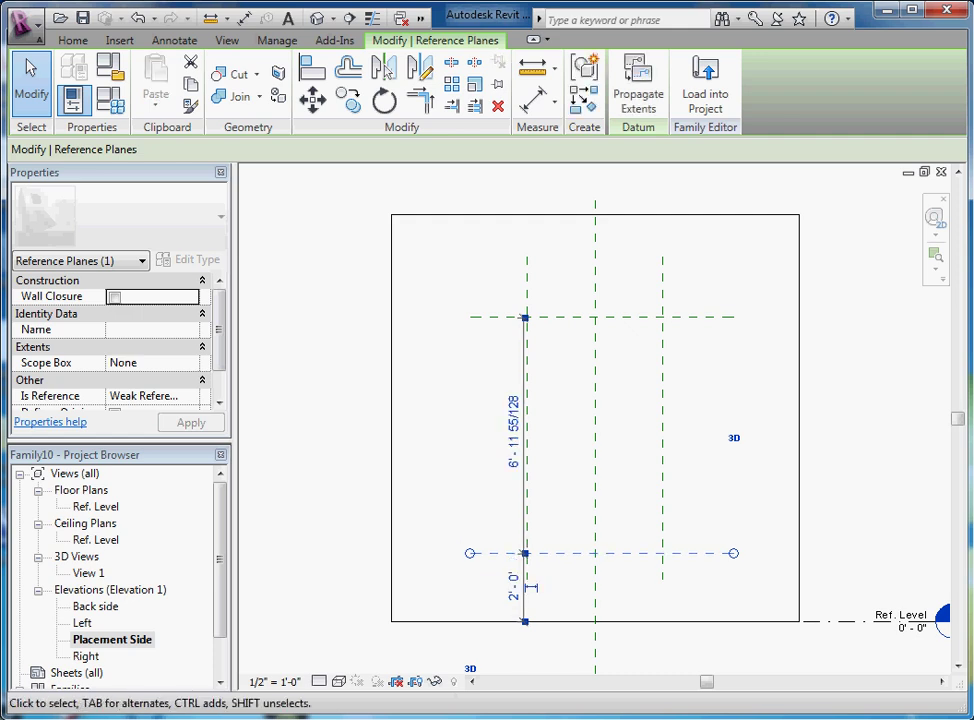
Step: Set the upper horizontal reference plane 6' above the lower one
{"action": "left_click", "coordinate": [570, 317]}
{"action": "left_click", "coordinate": [514, 431]}
{"action": "type", "text": "6'"}
{"action": "key", "text": "Return"}
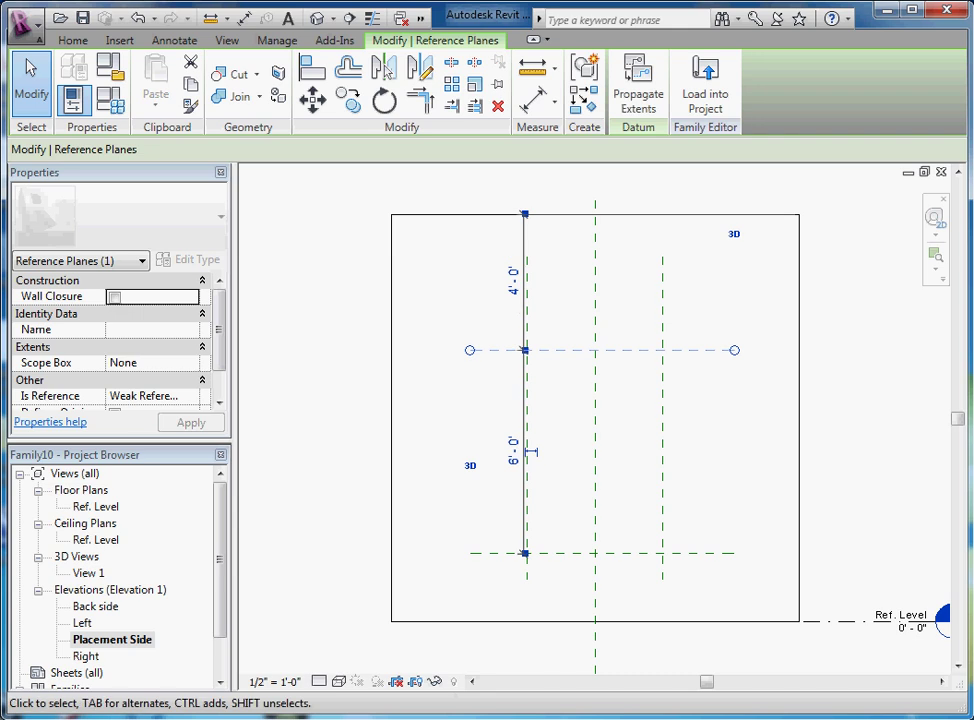
{"action": "key", "text": "Escape"}
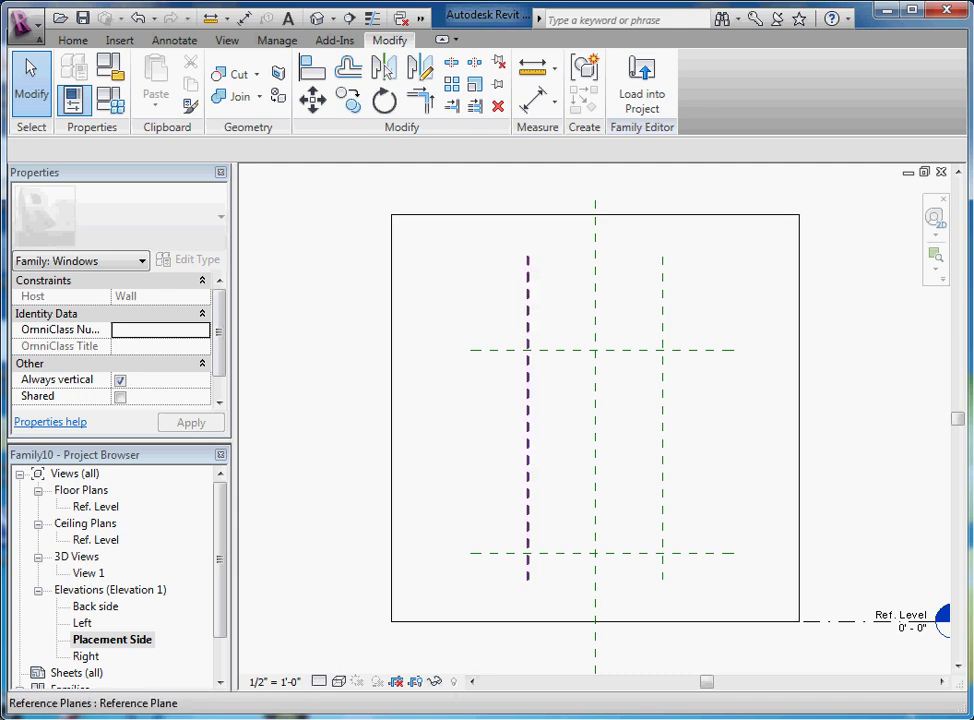
Step: Copy the left vertical reference plane 2" inward, toward the center plane
{"action": "left_click", "coordinate": [527, 418]}
{"action": "key", "text": "c"}
{"action": "key", "text": "o"}
{"action": "left_click", "coordinate": [528, 418]}
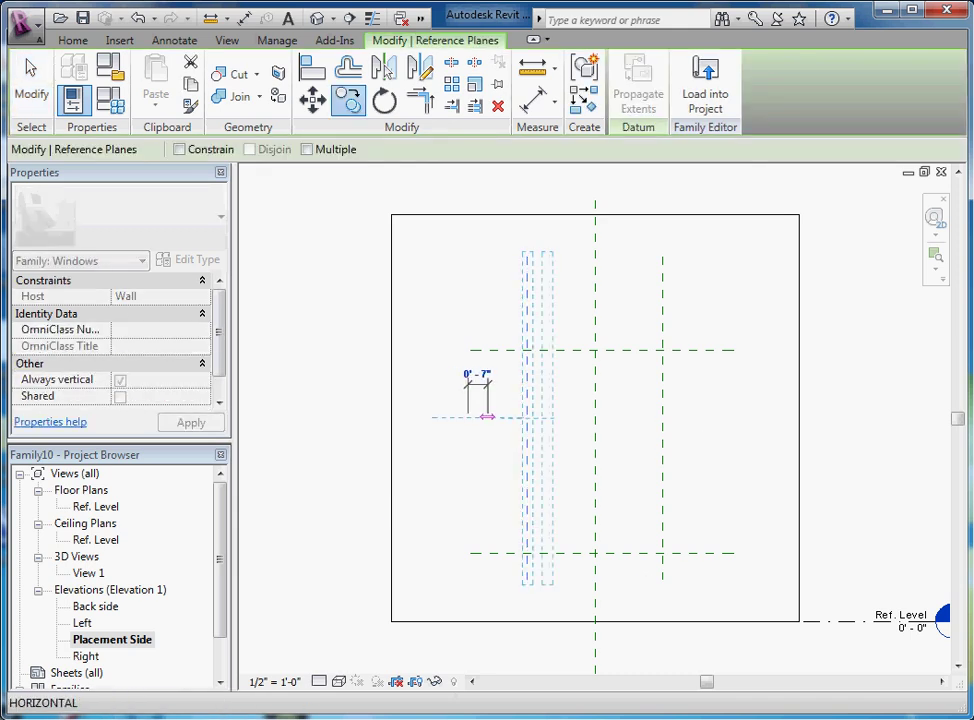
{"action": "type", "text": "2"}
{"action": "key", "text": "Return"}
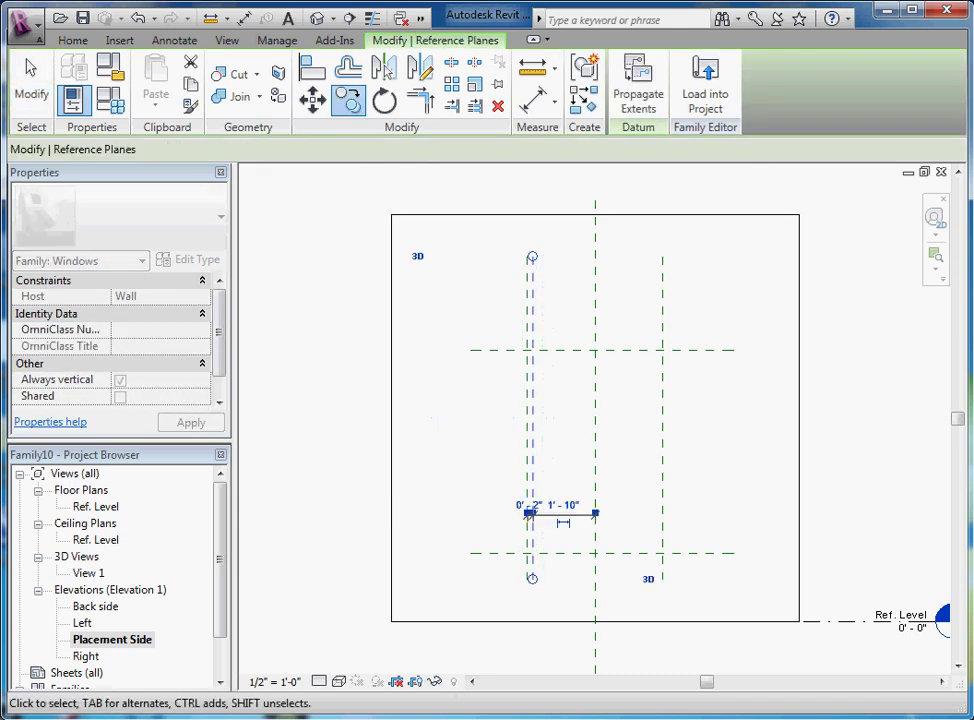
{"action": "key", "text": "Escape"}
Step: Copy the upper horizontal reference plane 2" down, toward the inside of the window outline
{"action": "scroll", "coordinate": [564, 367], "scroll_direction": "up", "scroll_amount": 2}
{"action": "left_click", "coordinate": [507, 345]}
{"action": "key", "text": "c"}
{"action": "key", "text": "o"}
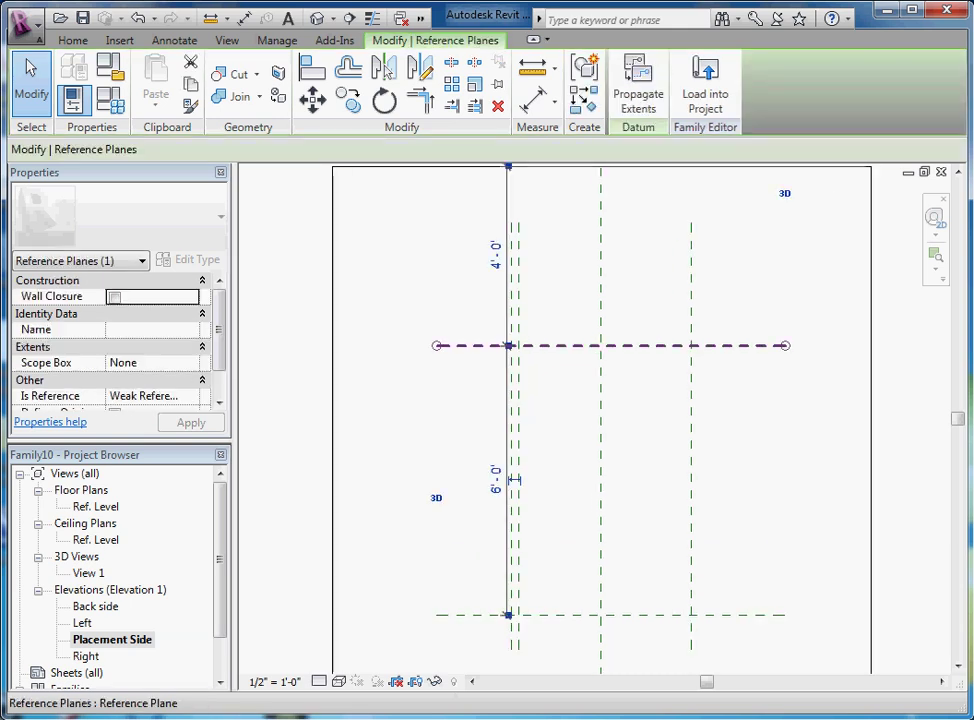
{"action": "left_click", "coordinate": [459, 418]}
{"action": "type", "text": "2"}
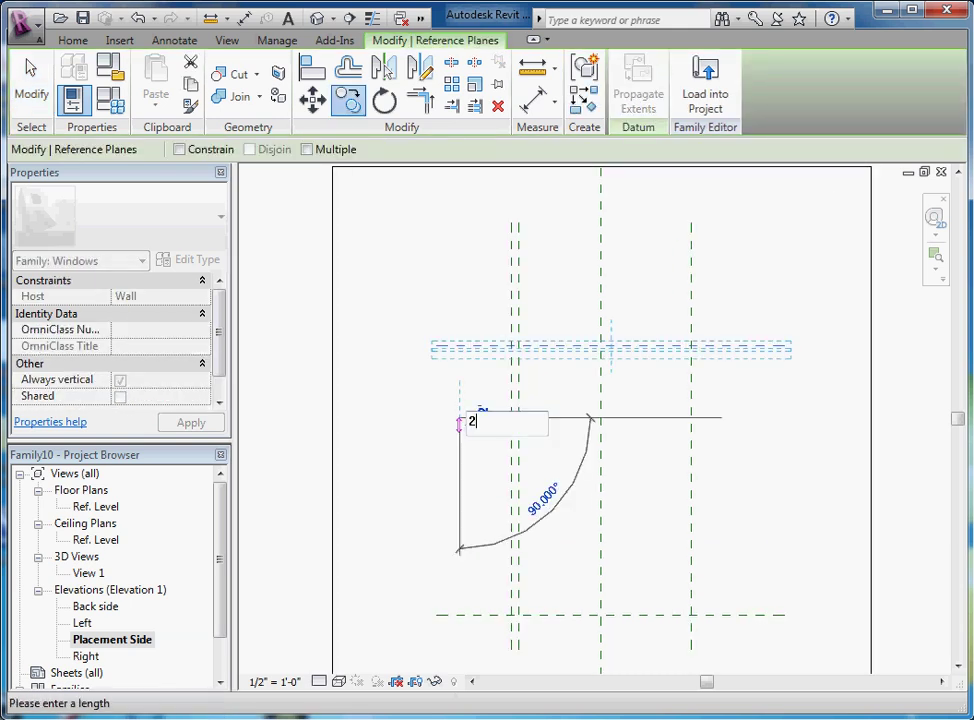
{"action": "key", "text": "Return"}
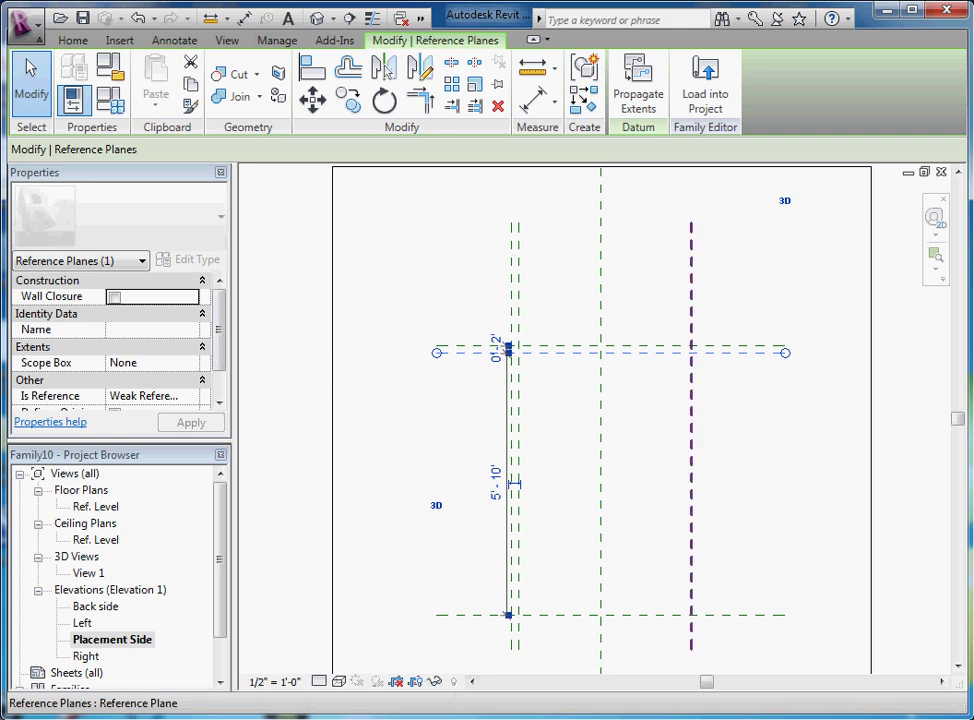
Step: Copy the right vertical reference plane 2" inward, toward the center plane
{"action": "left_click", "coordinate": [690, 430]}
{"action": "key", "text": "c"}
{"action": "key", "text": "o"}
{"action": "left_click", "coordinate": [773, 544]}
{"action": "type", "text": "2\""}
{"action": "key", "text": "Return"}
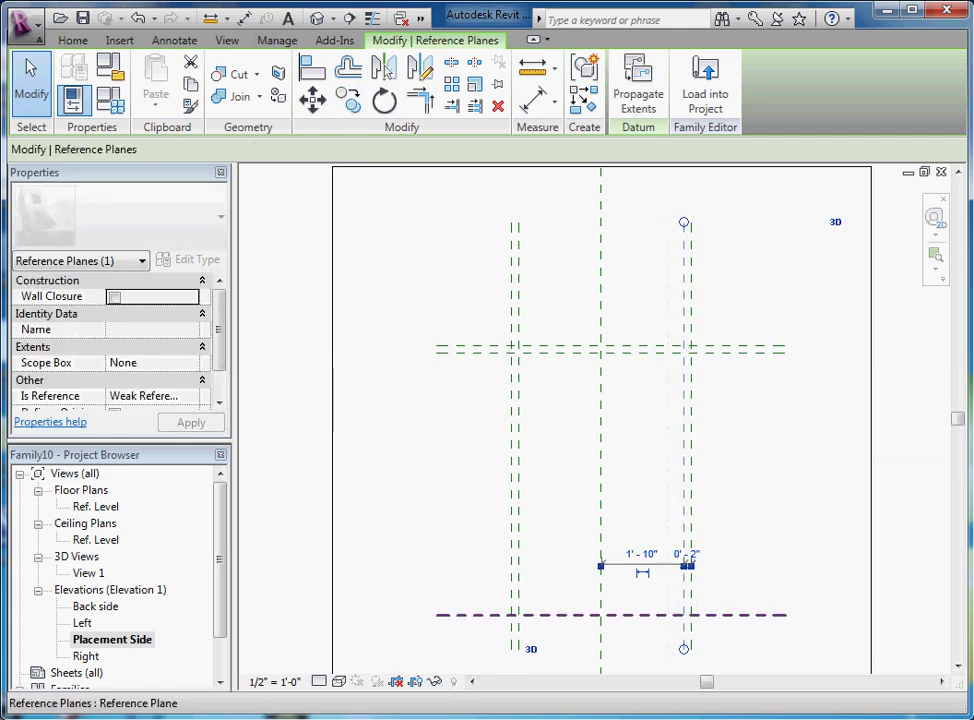
Step: Copy the lower horizontal reference plane 2" up, toward the inside of the window outline
{"action": "left_click", "coordinate": [762, 614]}
{"action": "key", "text": "c"}
{"action": "key", "text": "o"}
{"action": "left_click", "coordinate": [762, 571]}
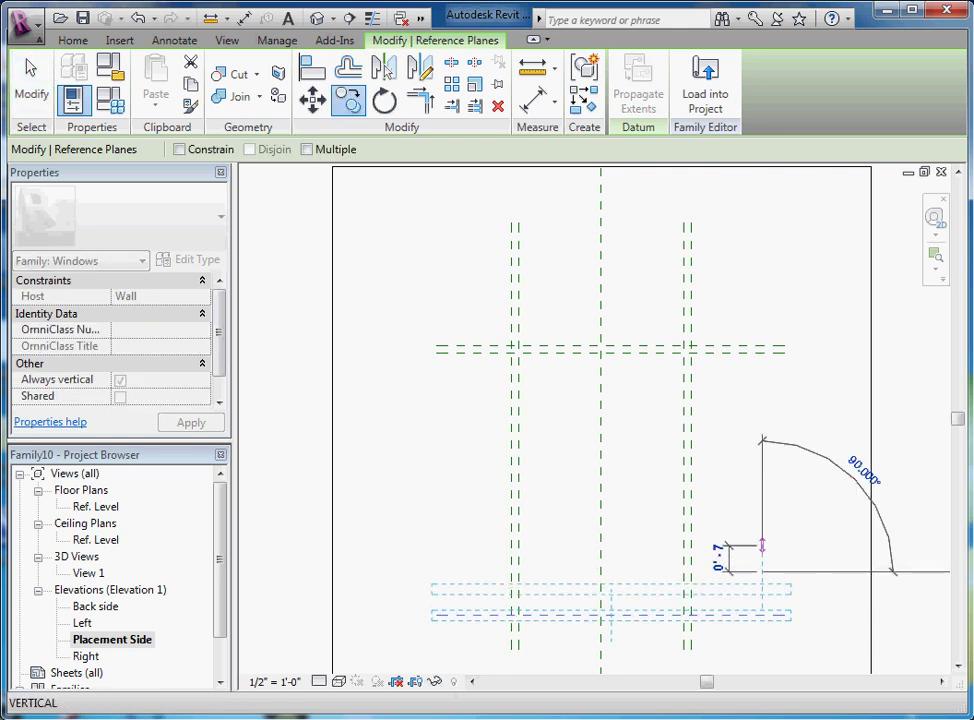
{"action": "type", "text": "2\""}
{"action": "key", "text": "Return"}
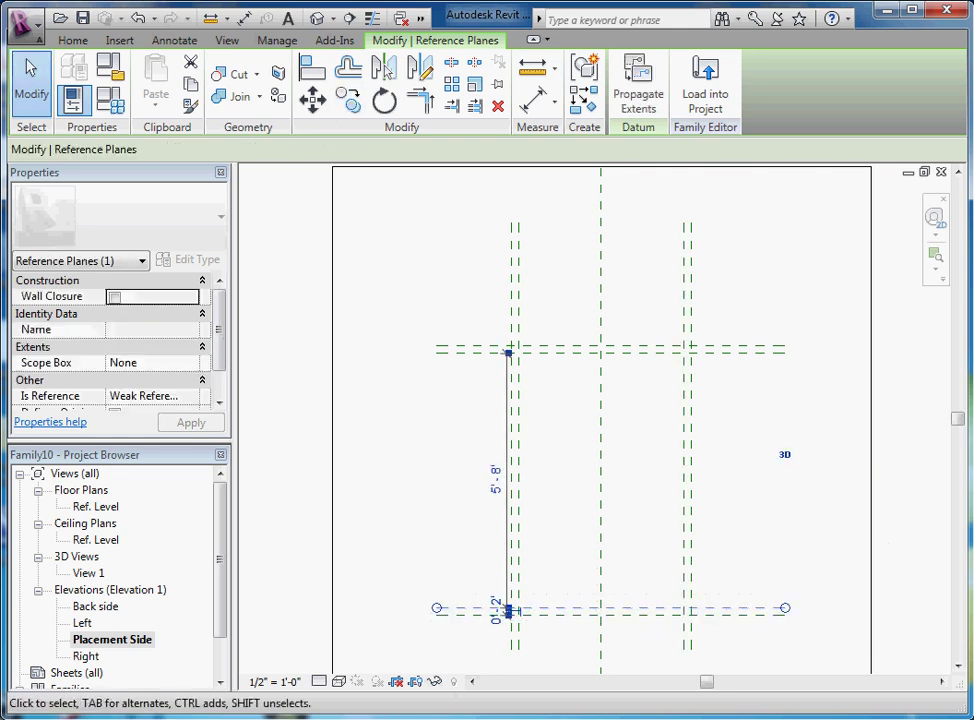
{"action": "key", "text": "Escape"}
{"action": "scroll", "coordinate": [409, 395], "scroll_direction": "down", "scroll_amount": 1}
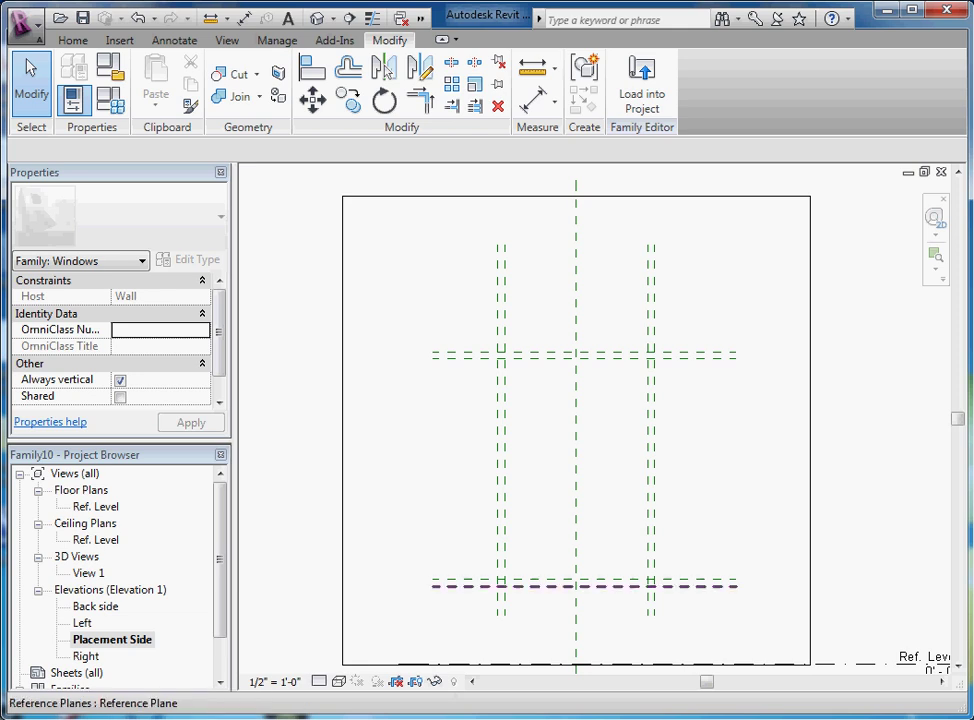
{"action": "scroll", "coordinate": [570, 615], "scroll_direction": "up", "scroll_amount": 1}
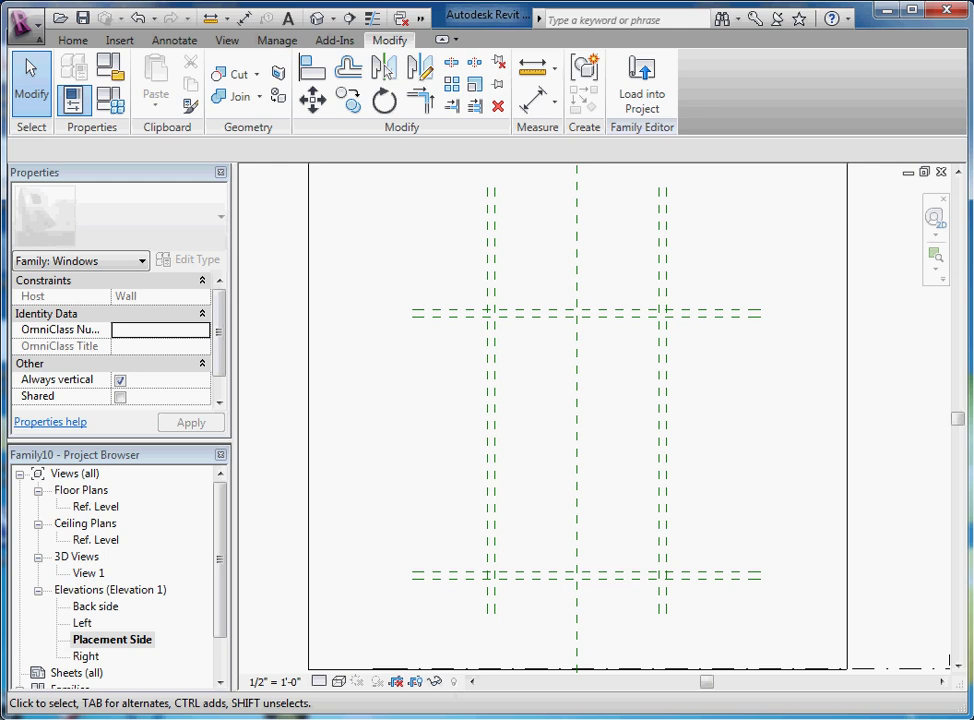
Step: Draw a horizontal reference plane across the window outline near mid-height, about 2'-9 1/2" below the inner upper plane
{"action": "key", "text": "r"}
{"action": "key", "text": "p"}
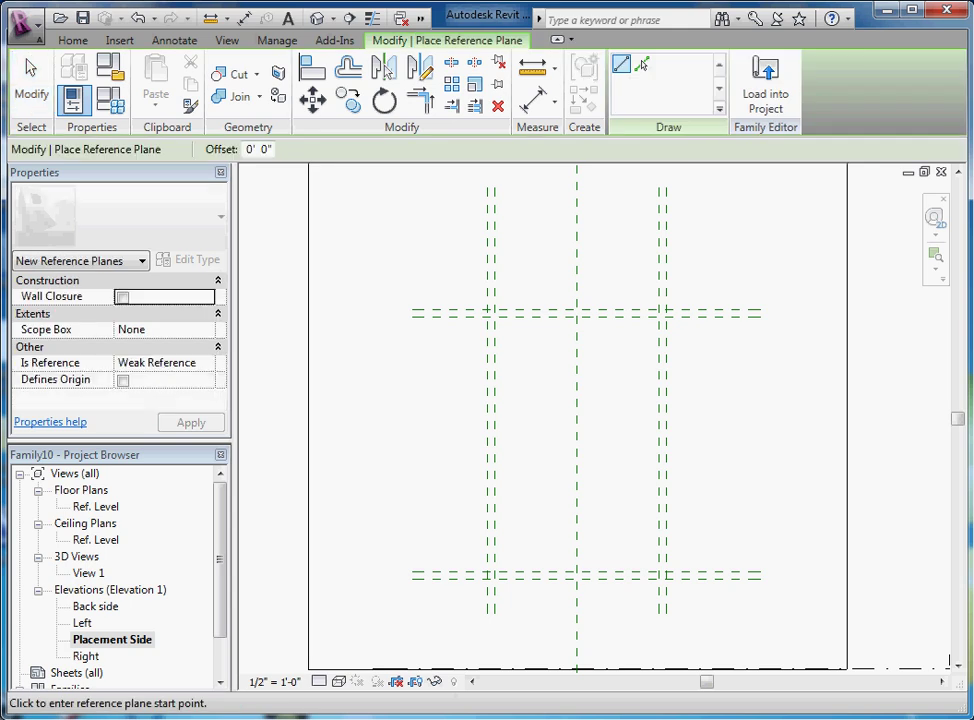
{"action": "left_click", "coordinate": [420, 443]}
{"action": "left_click", "coordinate": [761, 443]}
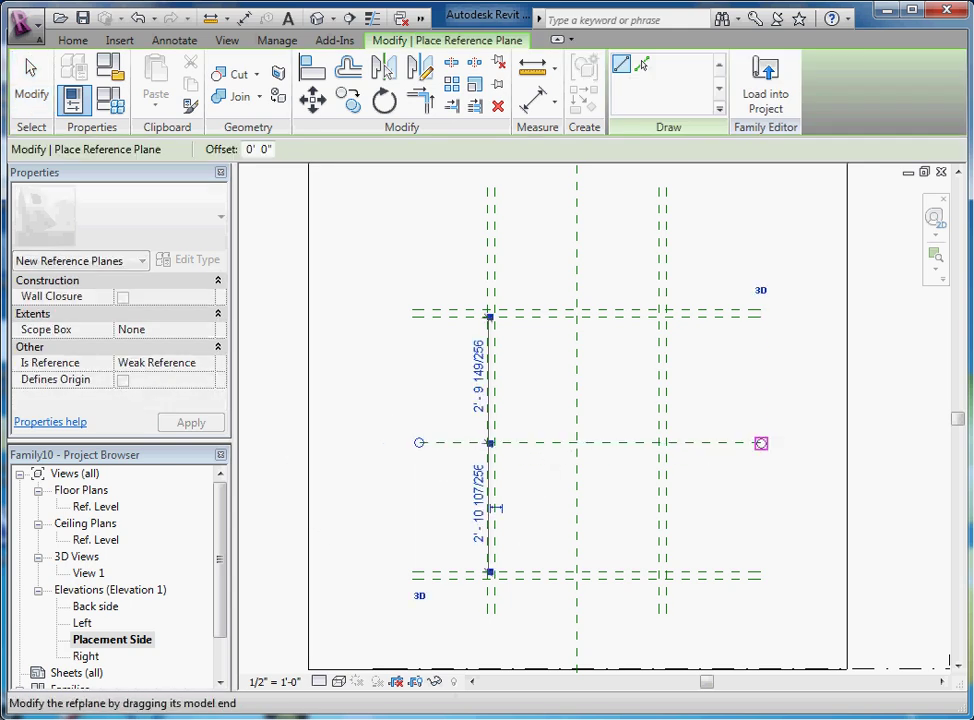
{"action": "key", "text": "Escape"}
{"action": "key", "text": "Escape"}
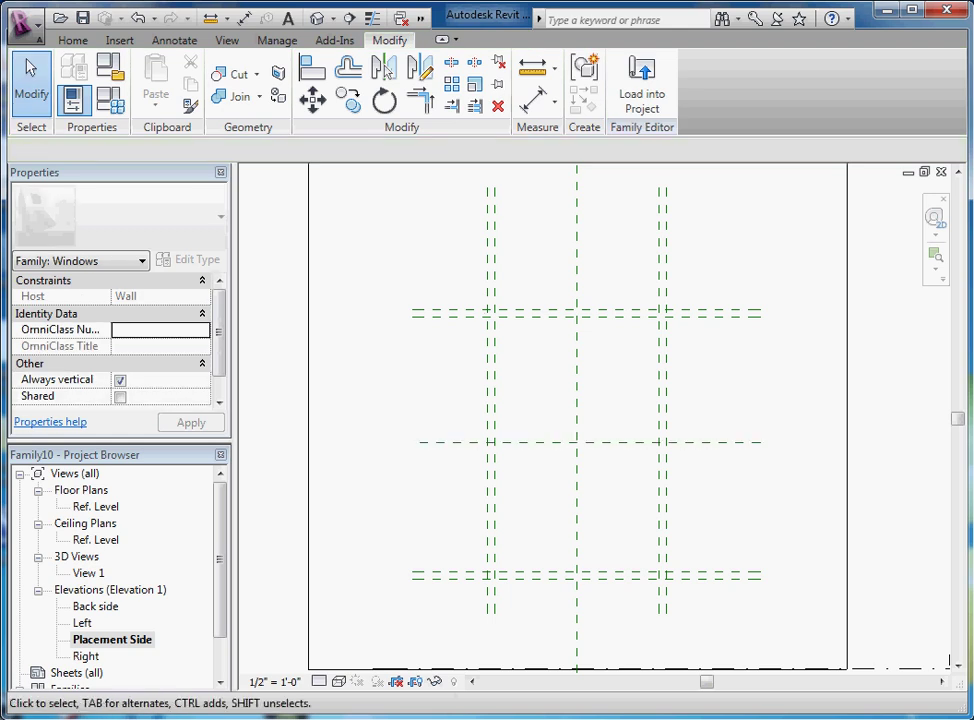
Step: Dimension the outer upper, middle and outer lower reference planes in one string and constrain the spacing as equal
{"action": "key", "text": "d"}
{"action": "key", "text": "i"}
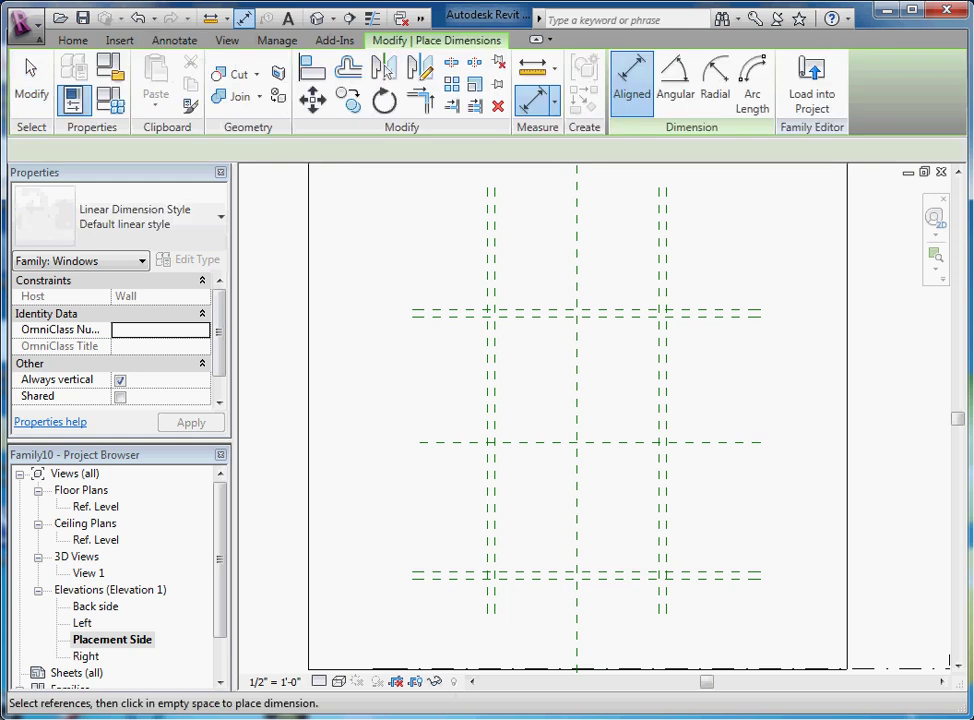
{"action": "left_click", "coordinate": [460, 312]}
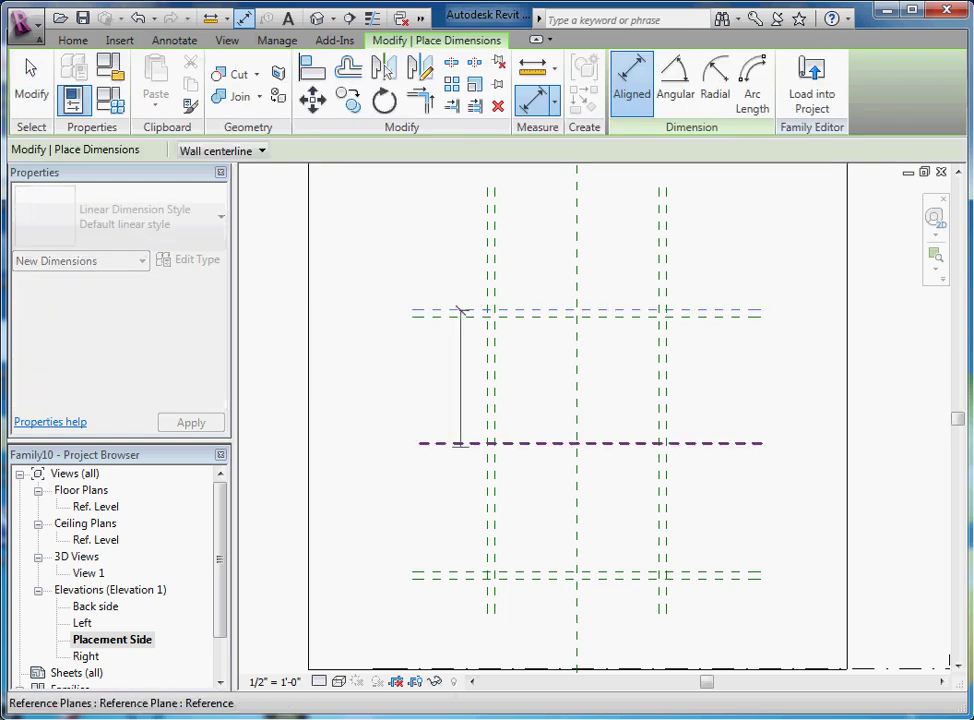
{"action": "left_click", "coordinate": [460, 443]}
{"action": "left_click", "coordinate": [465, 578]}
{"action": "left_click", "coordinate": [402, 445]}
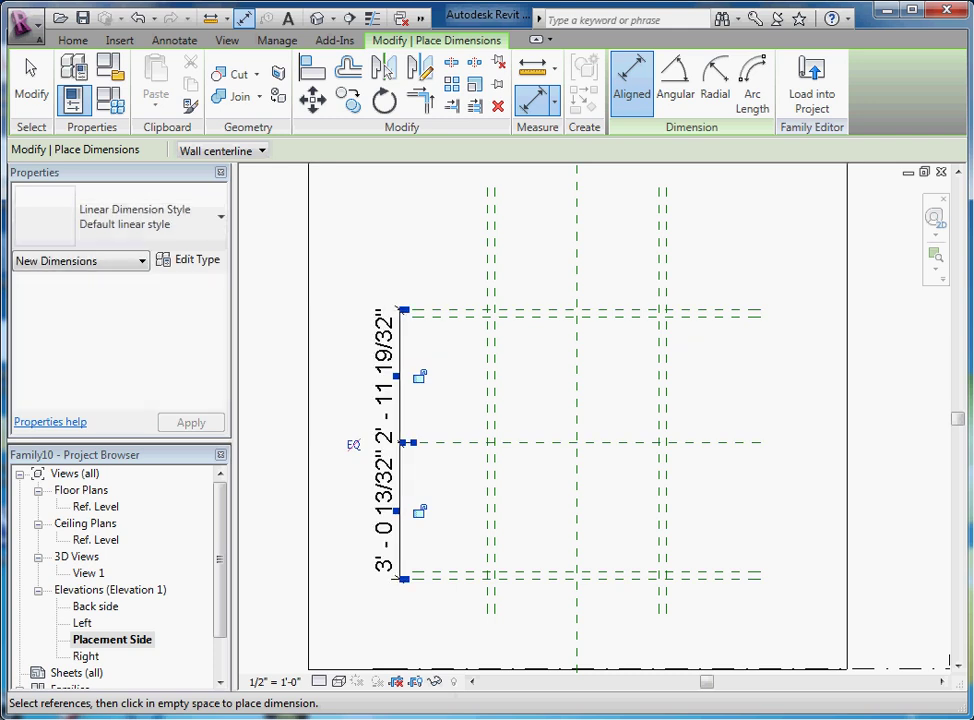
{"action": "left_click", "coordinate": [353, 444]}
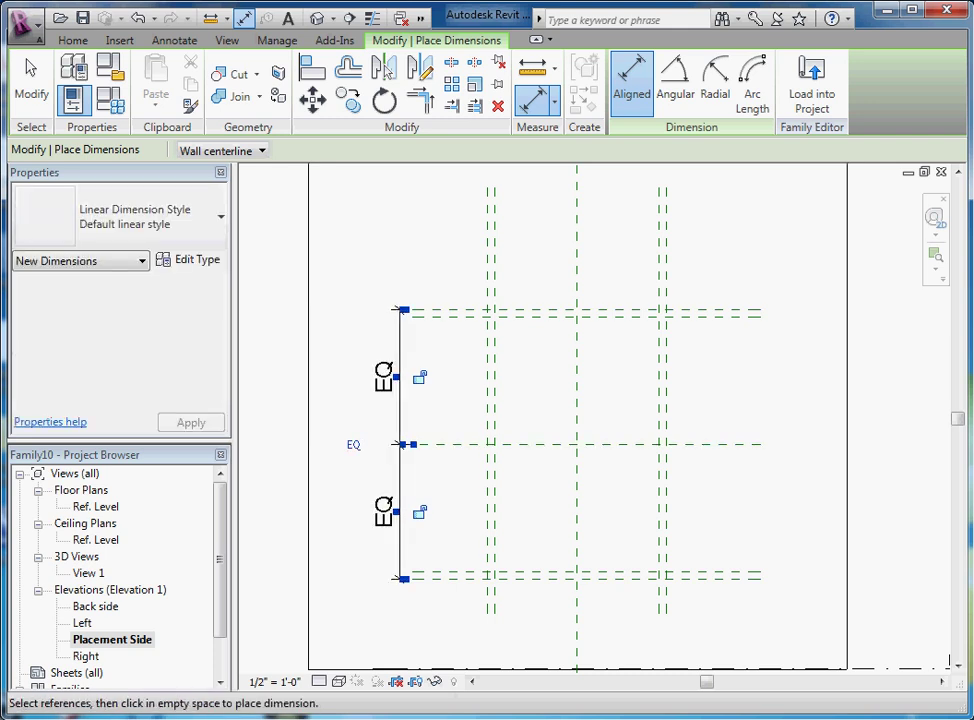
{"action": "key", "text": "Escape"}
{"action": "key", "text": "Escape"}
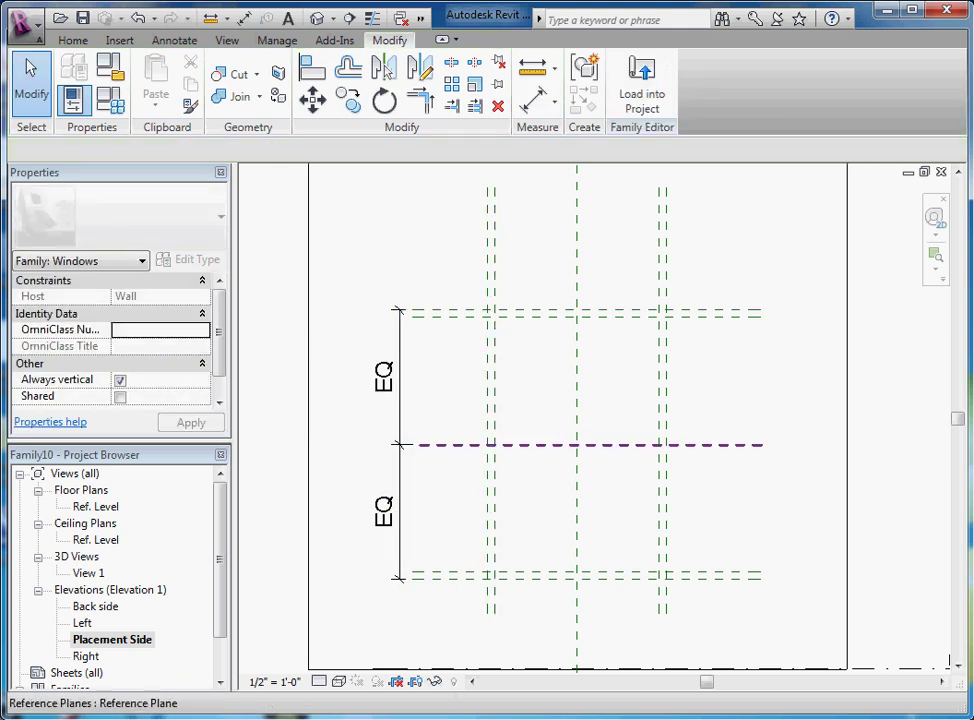
Step: Copy the middle horizontal reference plane 1" down
{"action": "left_click", "coordinate": [445, 445]}
{"action": "key", "text": "c"}
{"action": "key", "text": "o"}
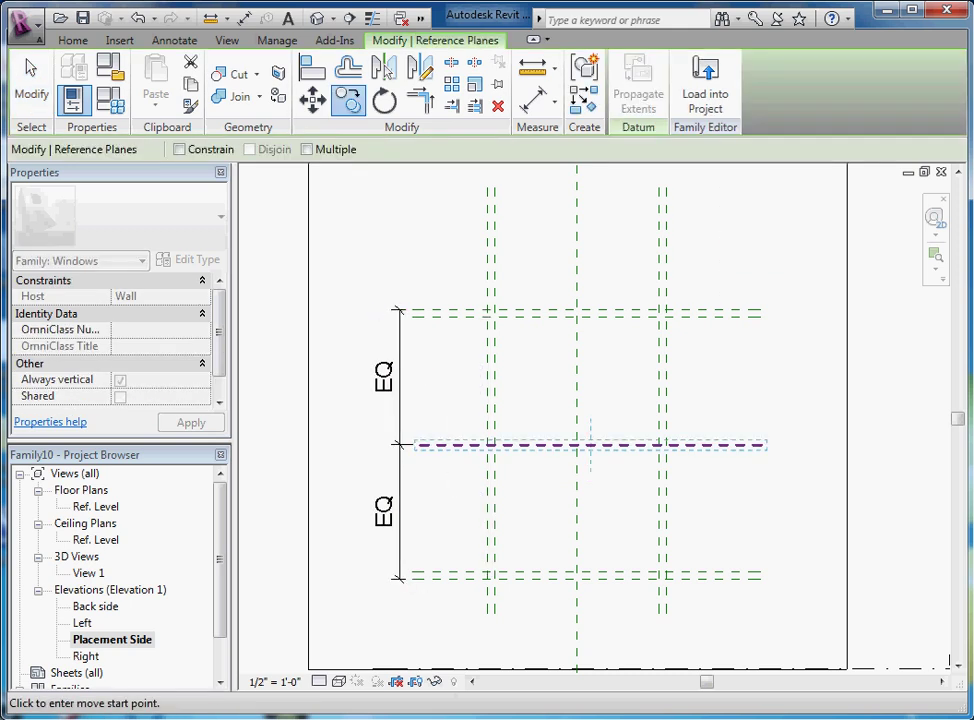
{"action": "left_click", "coordinate": [785, 472]}
{"action": "type", "text": "1'"}
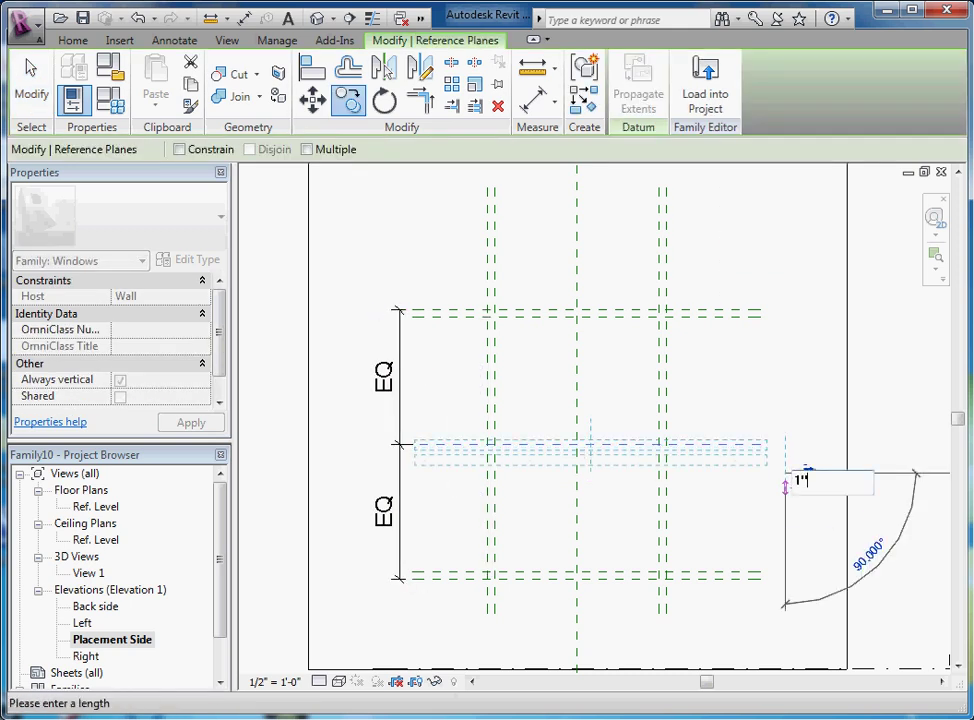
{"action": "key", "text": "Return"}
{"action": "key", "text": "Escape"}
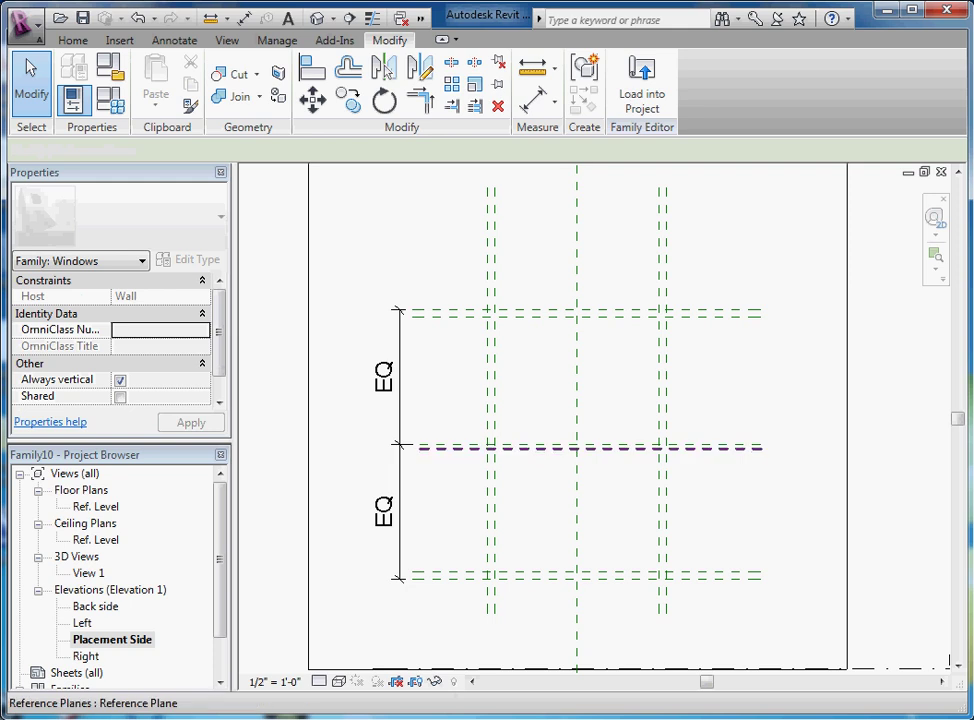
Step: Copy the plane just below the middle horizontal plane 2" up, to the other side of the middle plane
{"action": "left_click", "coordinate": [430, 447]}
{"action": "key", "text": "m"}
{"action": "key", "text": "v"}
{"action": "left_click", "coordinate": [431, 502]}
{"action": "type", "text": "2\""}
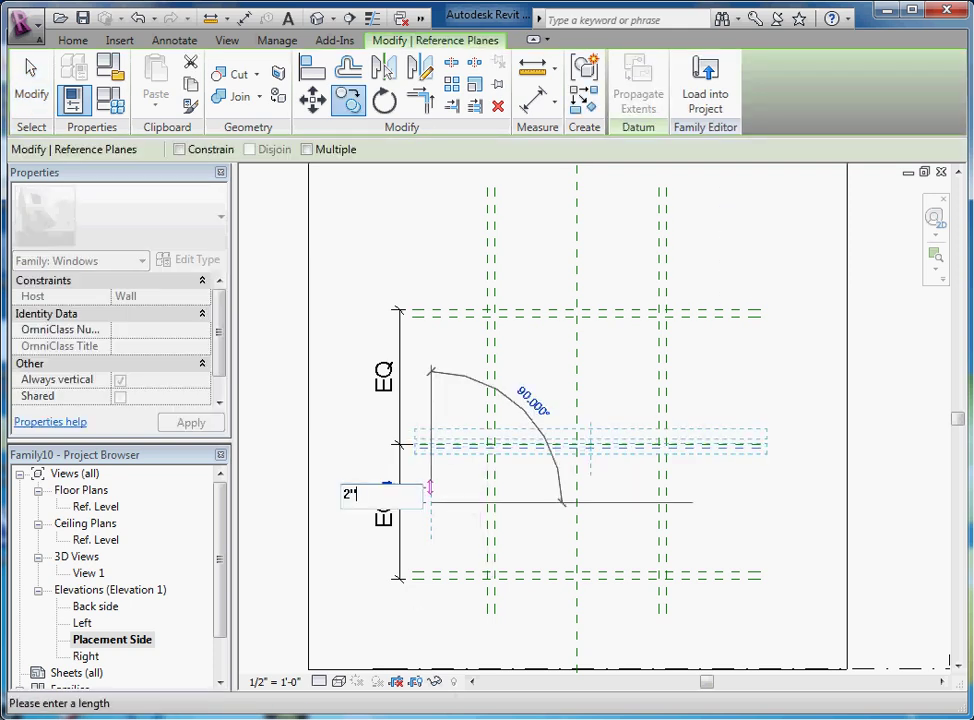
{"action": "key", "text": "Return"}
{"action": "key", "text": "Escape"}
Step: Draw a vertical reference plane through the full window height, about 3 1/2" left of the center plane
{"action": "scroll", "coordinate": [473, 414], "scroll_direction": "up", "scroll_amount": 2}
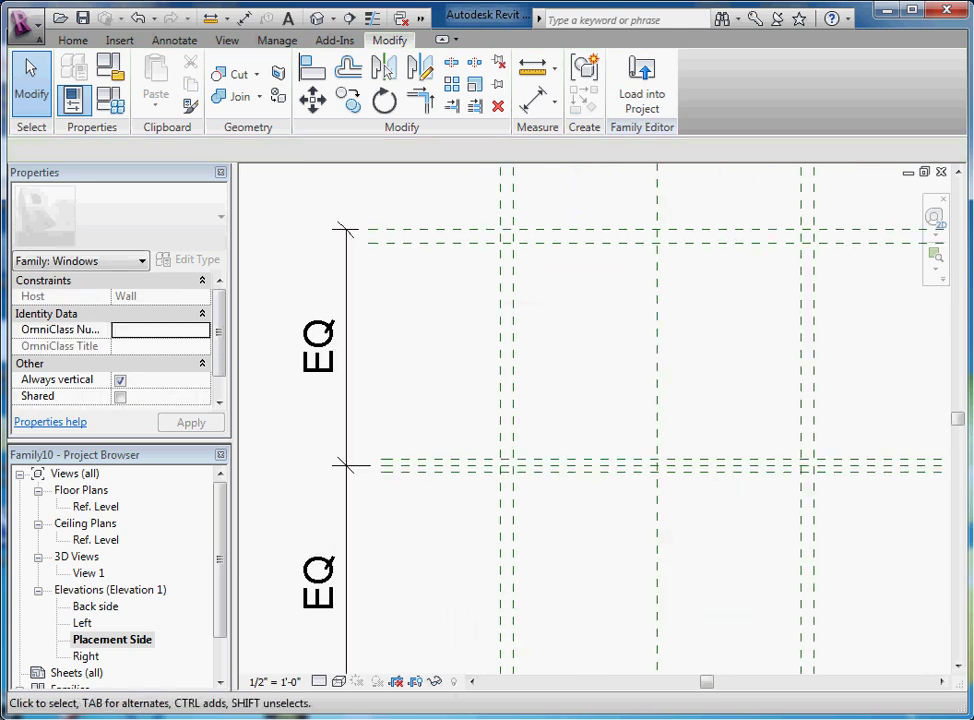
{"action": "scroll", "coordinate": [503, 455], "scroll_direction": "down", "scroll_amount": 2}
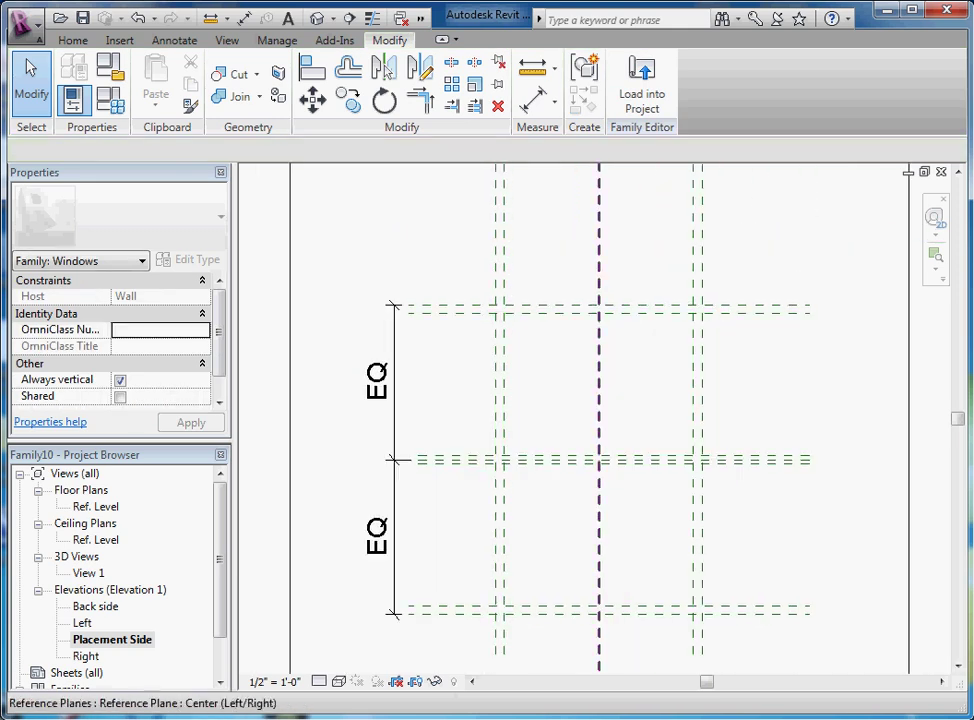
{"action": "key", "text": "r"}
{"action": "key", "text": "p"}
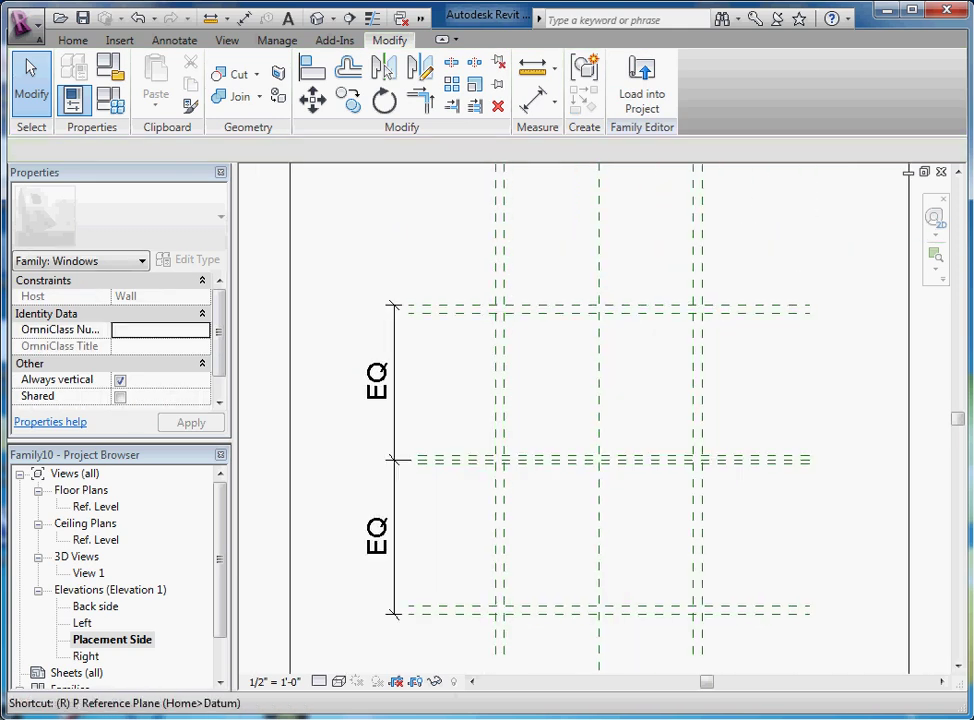
{"action": "left_click", "coordinate": [585, 293]}
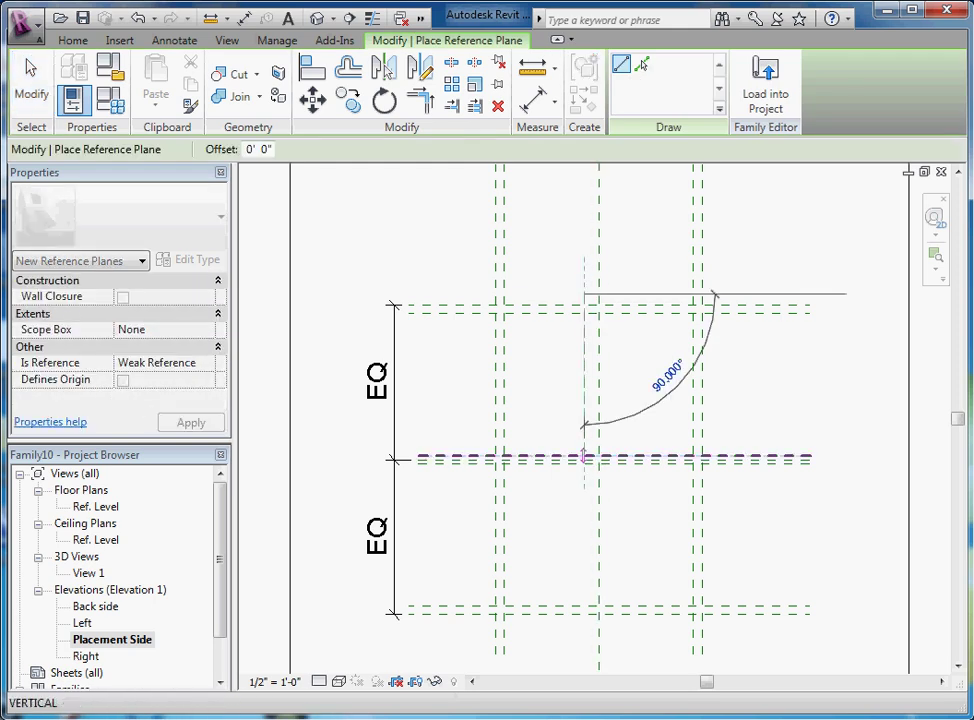
{"action": "left_click", "coordinate": [580, 641]}
{"action": "key", "text": "Escape"}
{"action": "key", "text": "Escape"}
Step: Set the new vertical reference plane's distance from the center plane to 1"
{"action": "scroll", "coordinate": [590, 537], "scroll_direction": "up", "scroll_amount": 2}
{"action": "left_click", "coordinate": [580, 273]}
{"action": "scroll", "coordinate": [608, 273], "scroll_direction": "up", "scroll_amount": 1}
{"action": "left_click", "coordinate": [590, 262]}
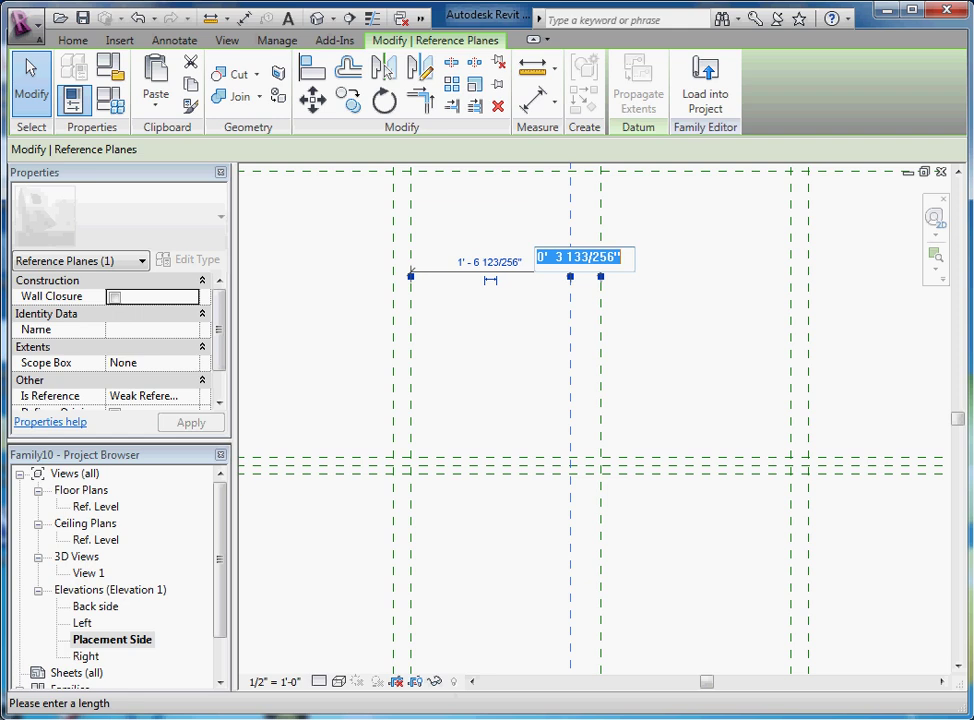
{"action": "type", "text": "1\""}
{"action": "key", "text": "Return"}
{"action": "key", "text": "Escape"}
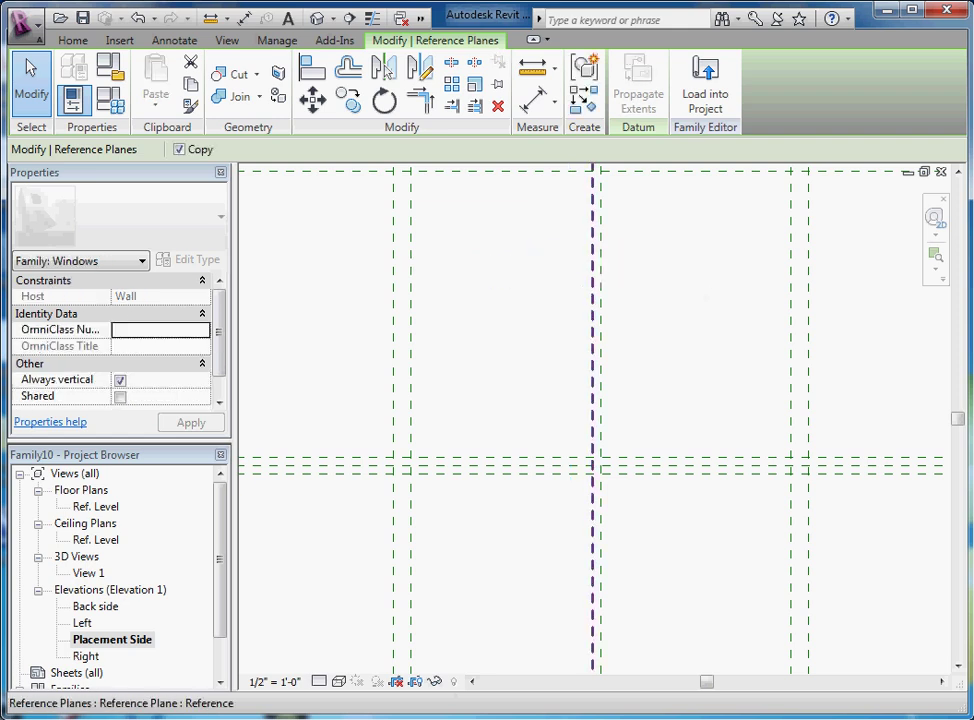
Step: Mirror a copy of the offset vertical reference plane about the Center (Left/Right) plane
{"action": "left_click", "coordinate": [600, 393]}
{"action": "scroll", "coordinate": [578, 393], "scroll_direction": "down", "scroll_amount": 2}
{"action": "key", "text": "Escape"}
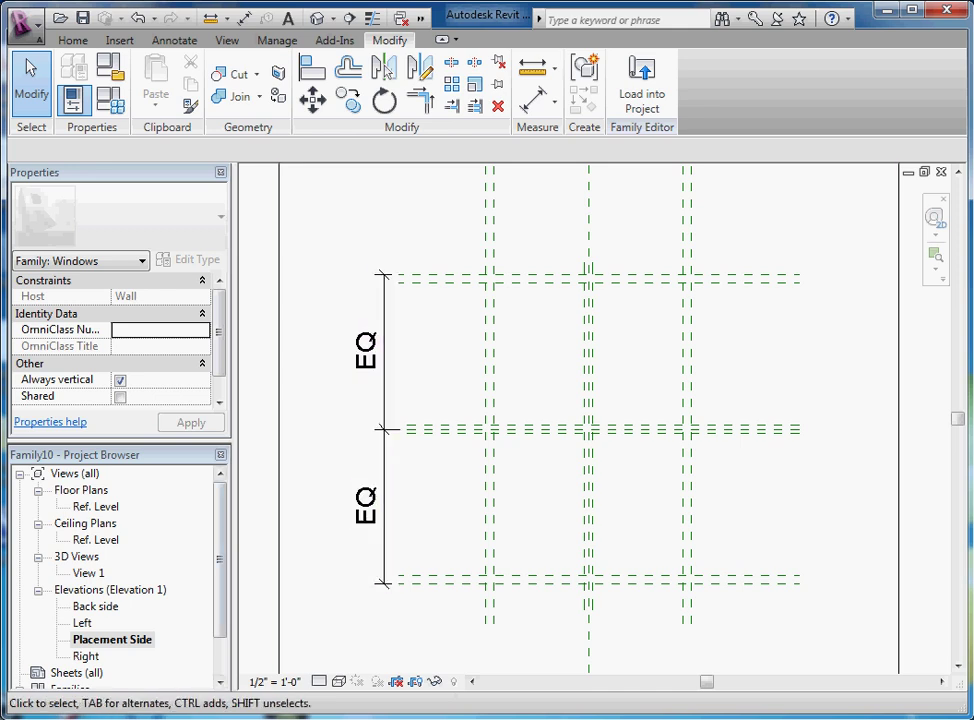
Step: In the Ref. Level floor plan, draw a horizontal reference plane about 2'-5" below the wall's center plane, crossing the vertical planes
{"action": "double_click", "coordinate": [96, 506]}
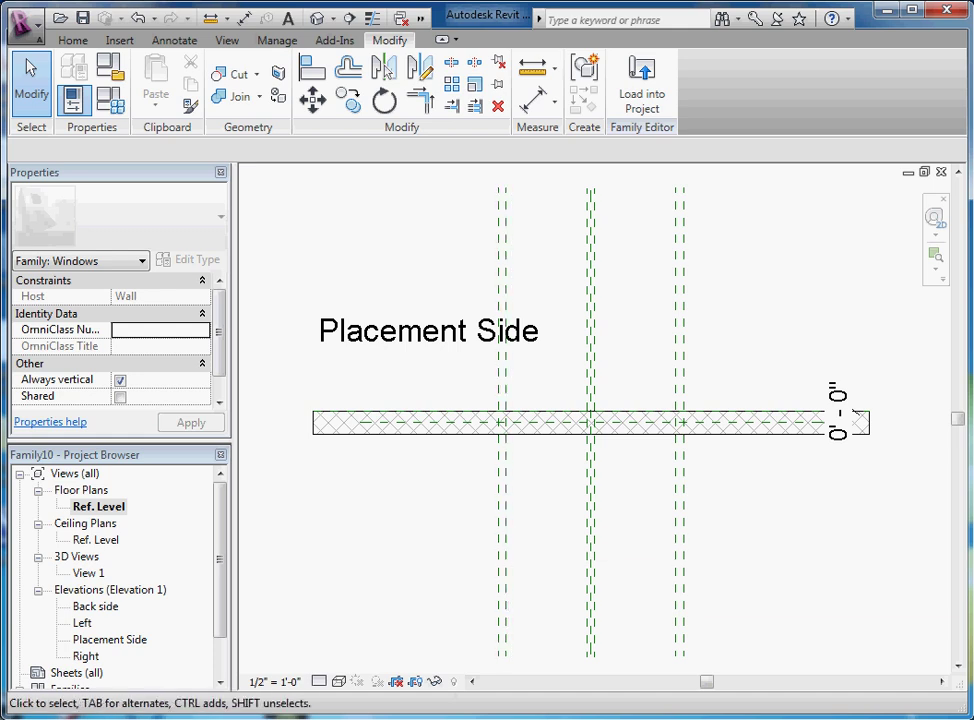
{"action": "key", "text": "r"}
{"action": "key", "text": "p"}
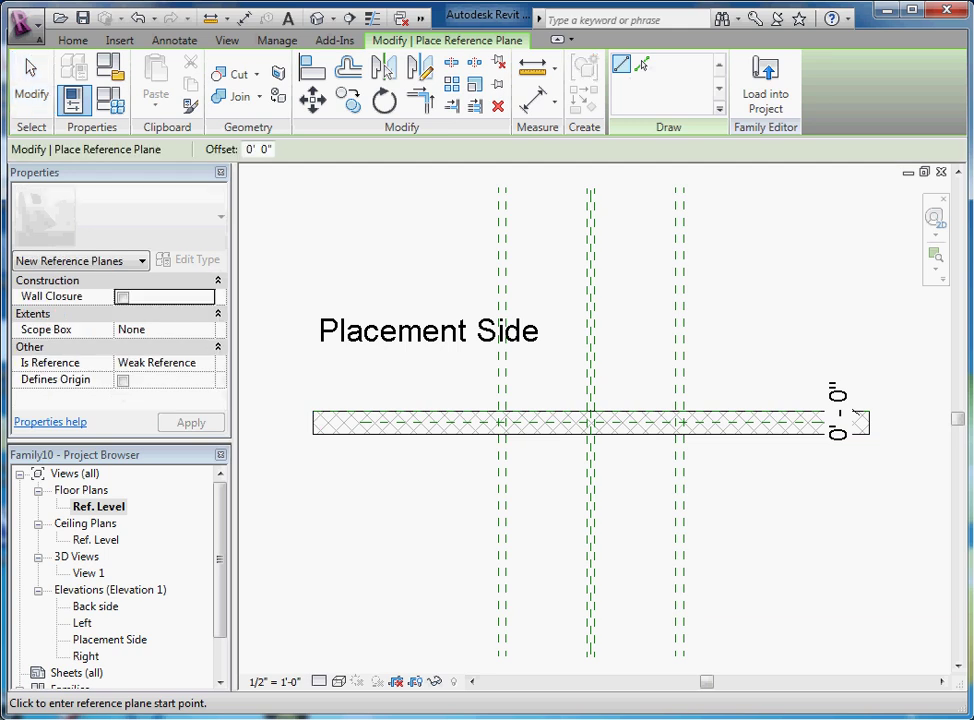
{"action": "left_click", "coordinate": [438, 536]}
{"action": "left_click", "coordinate": [724, 536]}
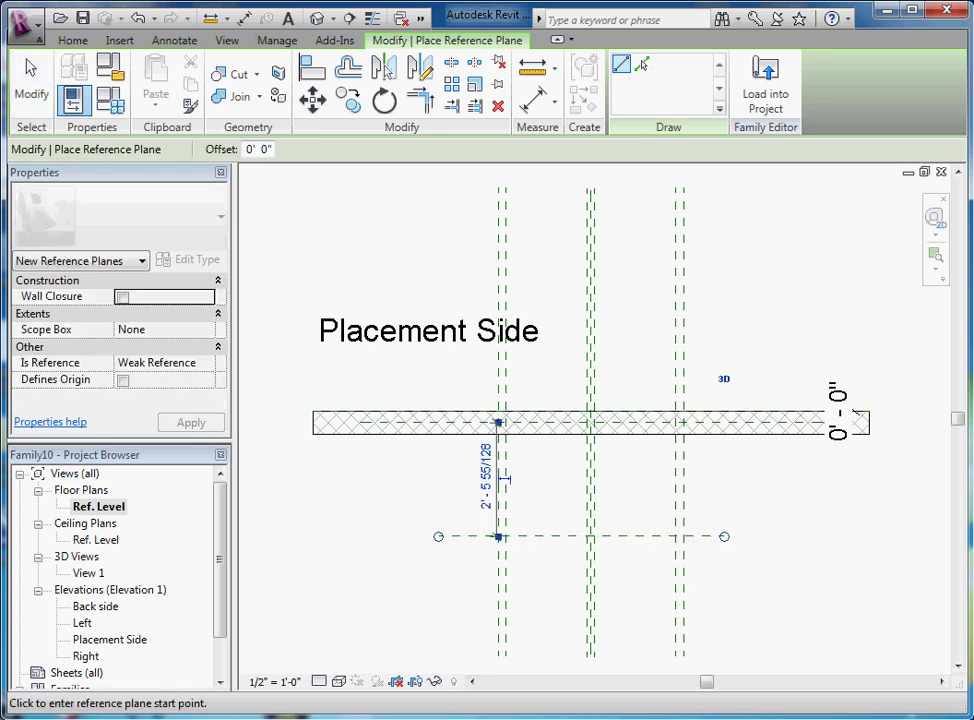
{"action": "key", "text": "Escape"}
Step: Copy the new horizontal reference plane below the wall 4" down
{"action": "left_click", "coordinate": [710, 536]}
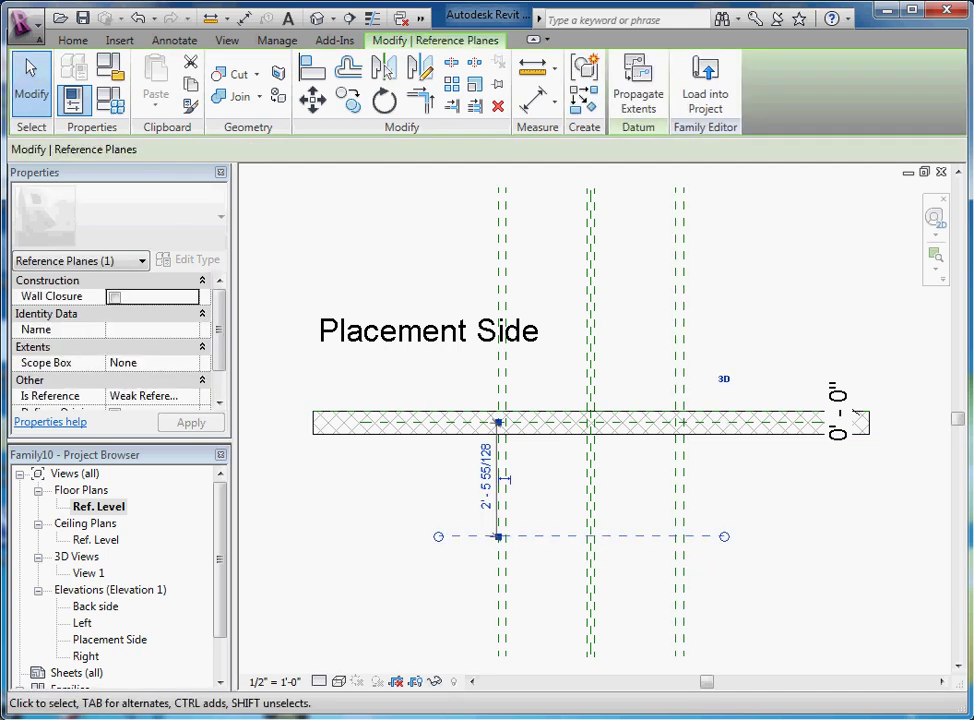
{"action": "key", "text": "r"}
{"action": "key", "text": "o"}
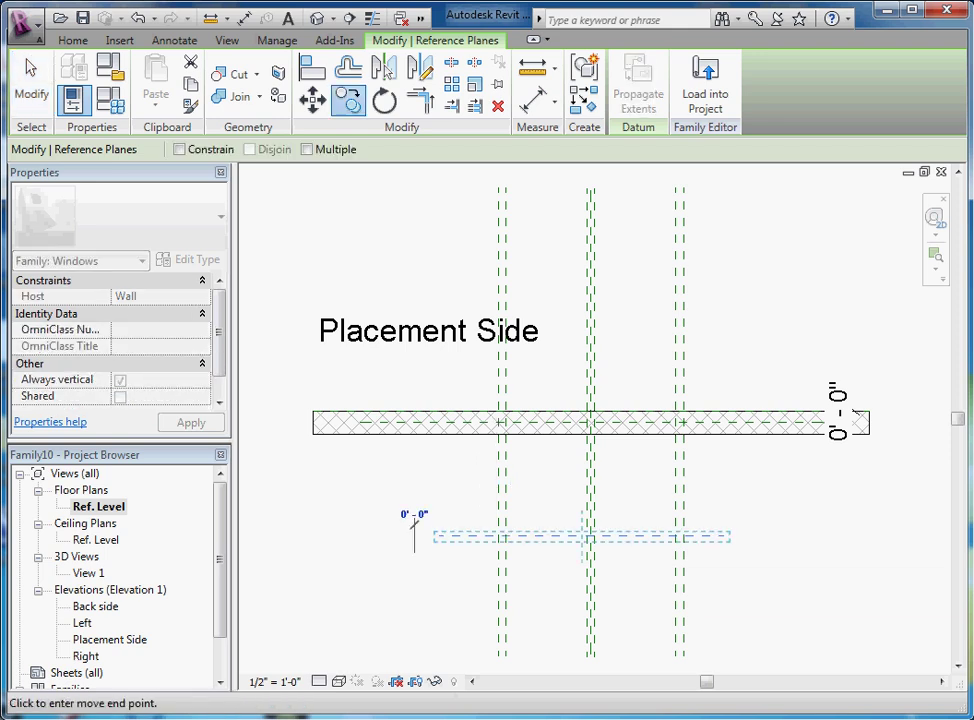
{"action": "type", "text": "4\""}
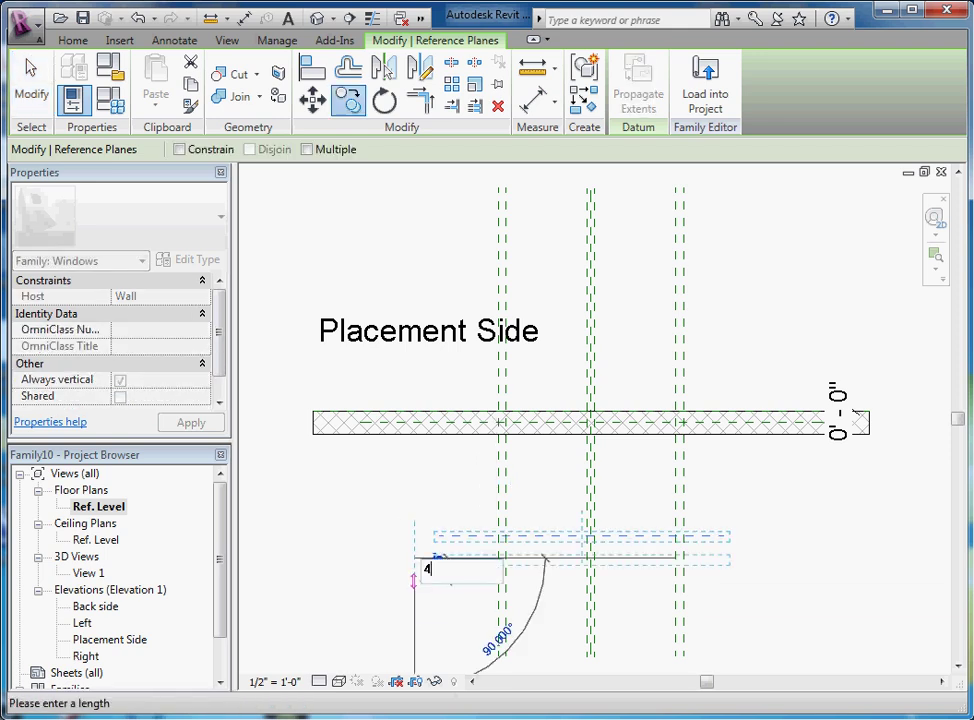
{"action": "key", "text": "Return"}
{"action": "key", "text": "Escape"}
Step: Copy the lower of the two planes below the wall 2" up, placing a plane midway between them
{"action": "scroll", "coordinate": [480, 551], "scroll_direction": "up", "scroll_amount": 2}
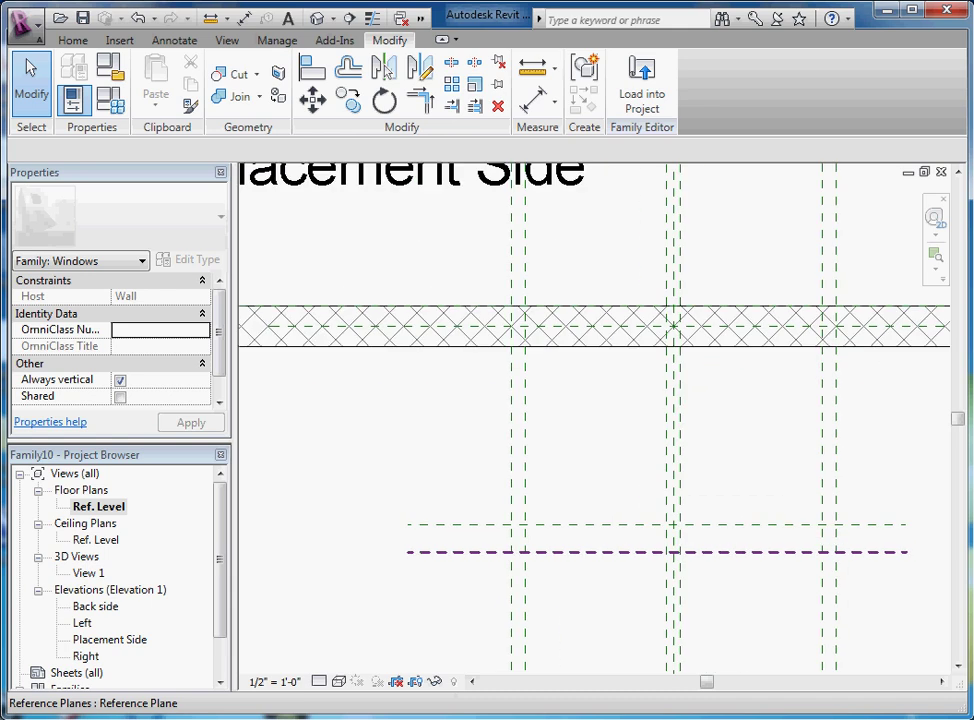
{"action": "left_click", "coordinate": [480, 551]}
{"action": "key", "text": "c"}
{"action": "key", "text": "o"}
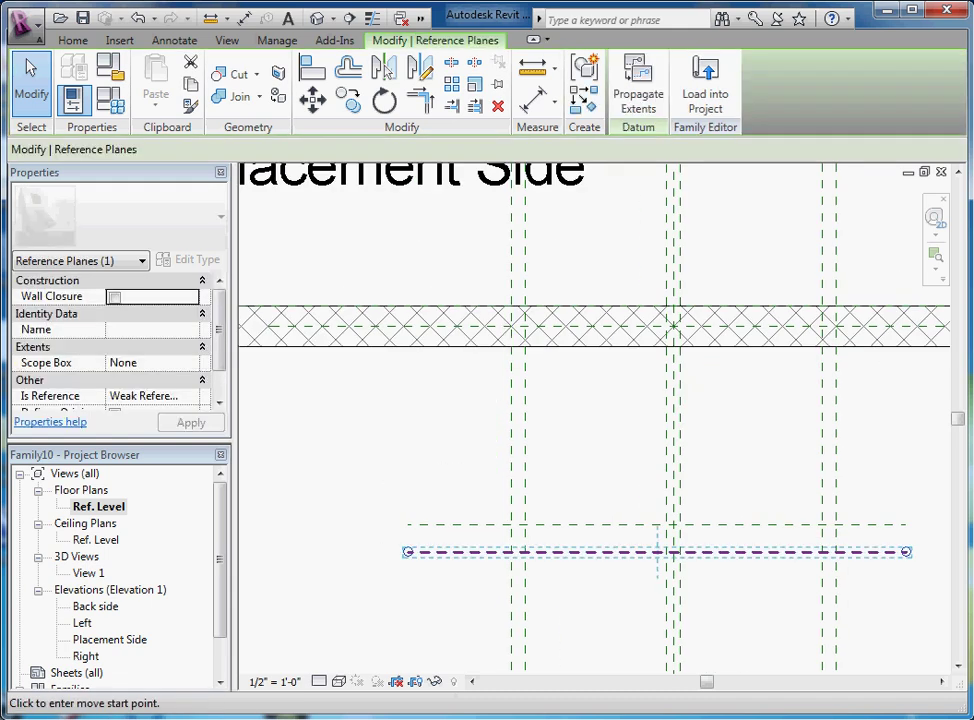
{"action": "left_click", "coordinate": [347, 573]}
{"action": "type", "text": "2''"}
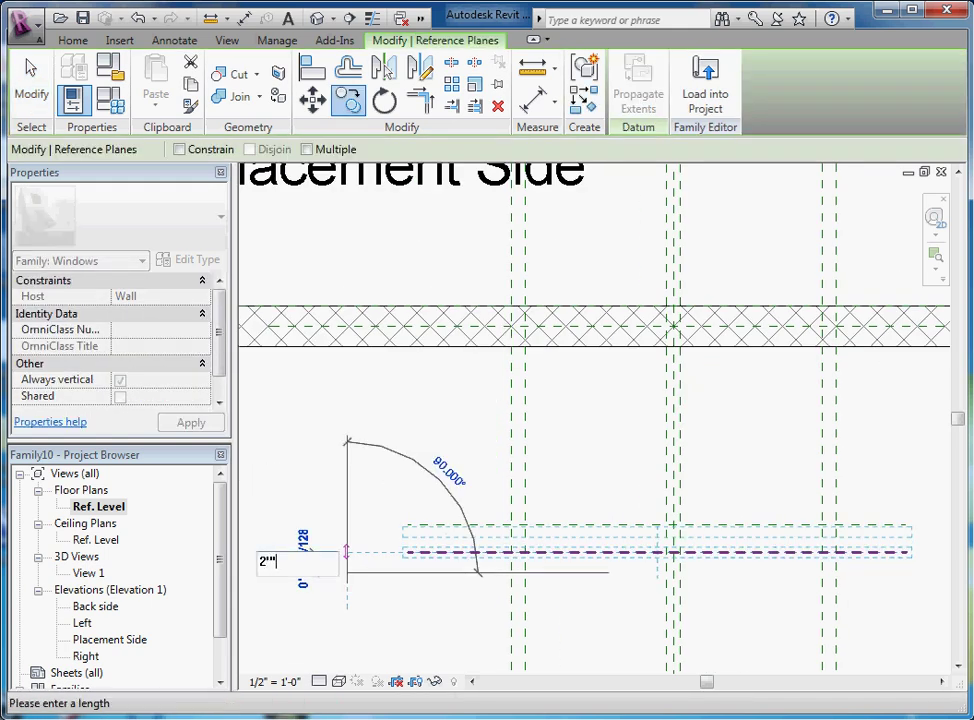
{"action": "key", "text": "Return"}
{"action": "key", "text": "Return"}
{"action": "key", "text": "Return"}
{"action": "key", "text": "Escape"}
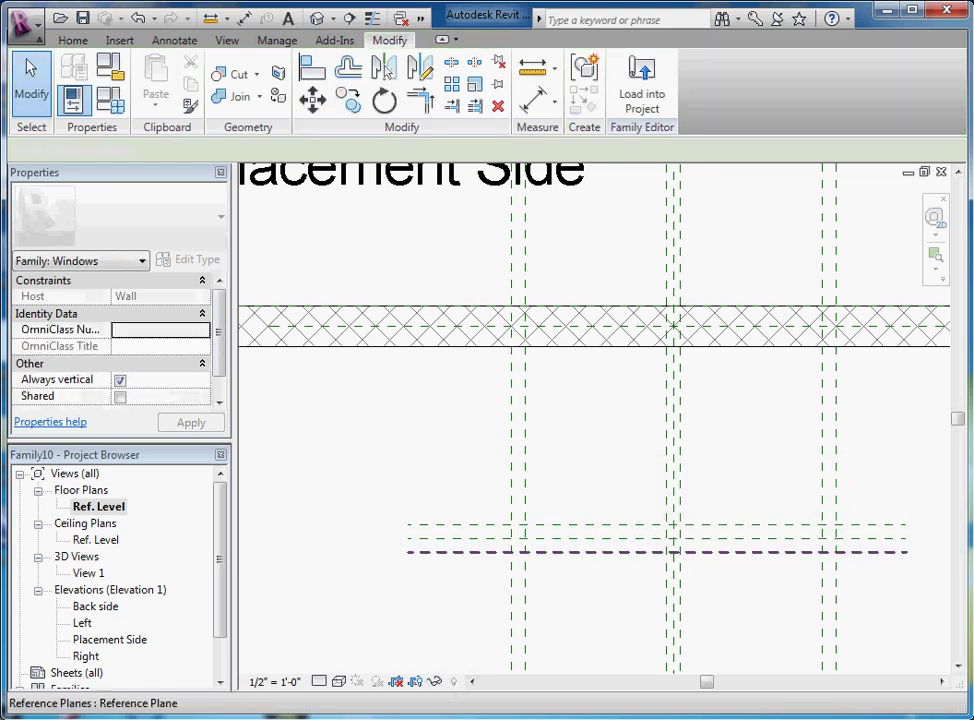
Step: Copy the middle of the three horizontal planes below the wall 0.5" up
{"action": "scroll", "coordinate": [500, 537], "scroll_direction": "up", "scroll_amount": 1}
{"action": "scroll", "coordinate": [505, 538], "scroll_direction": "up", "scroll_amount": 1}
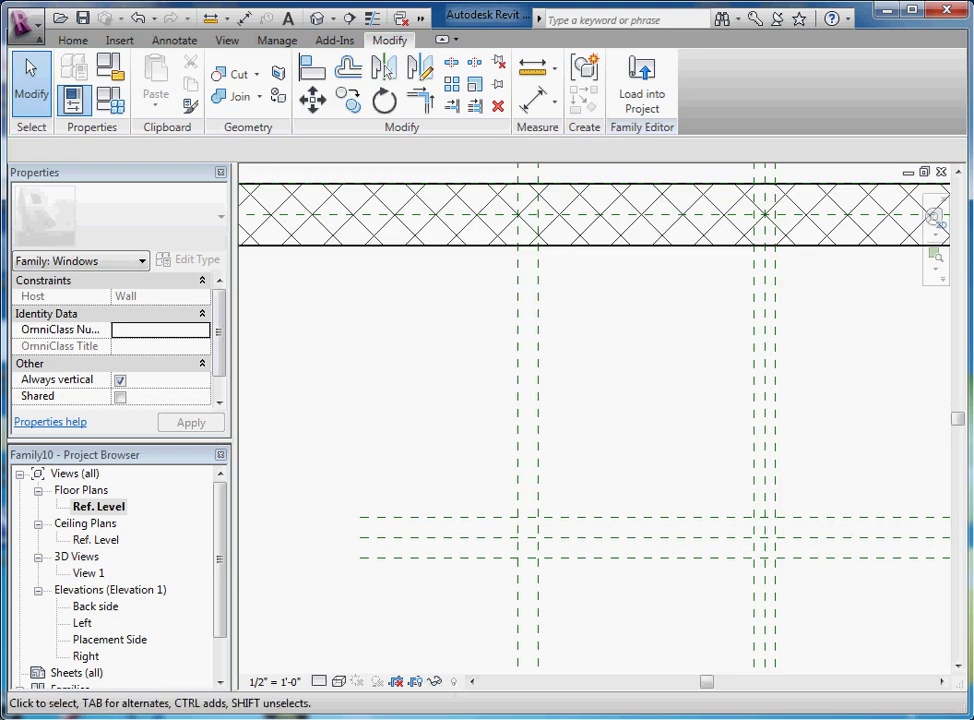
{"action": "scroll", "coordinate": [468, 538], "scroll_direction": "up", "scroll_amount": 1}
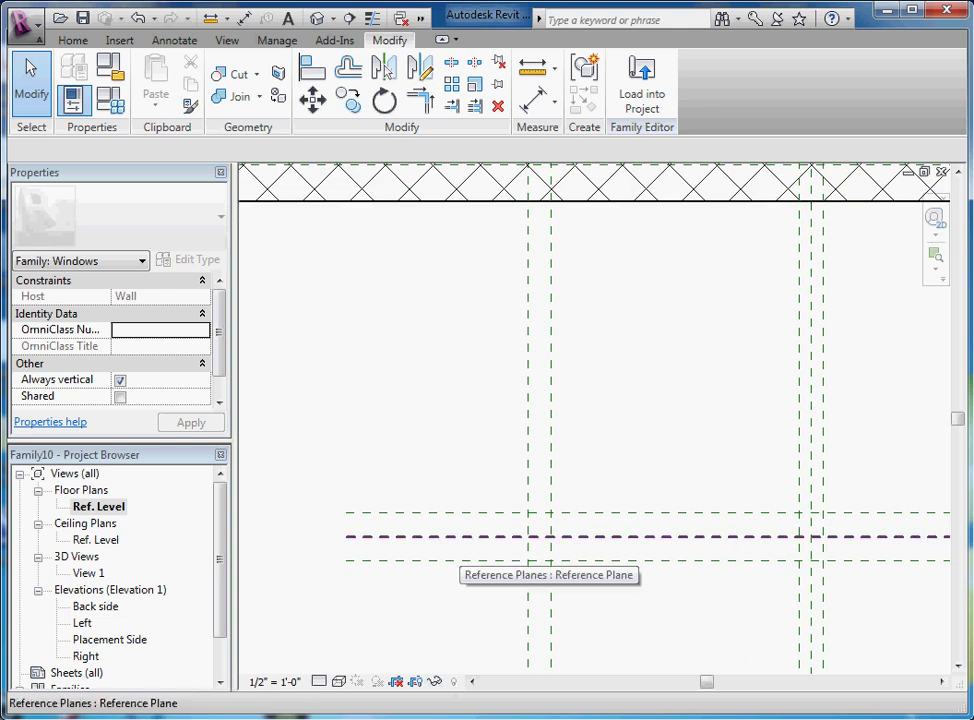
{"action": "left_click", "coordinate": [465, 538]}
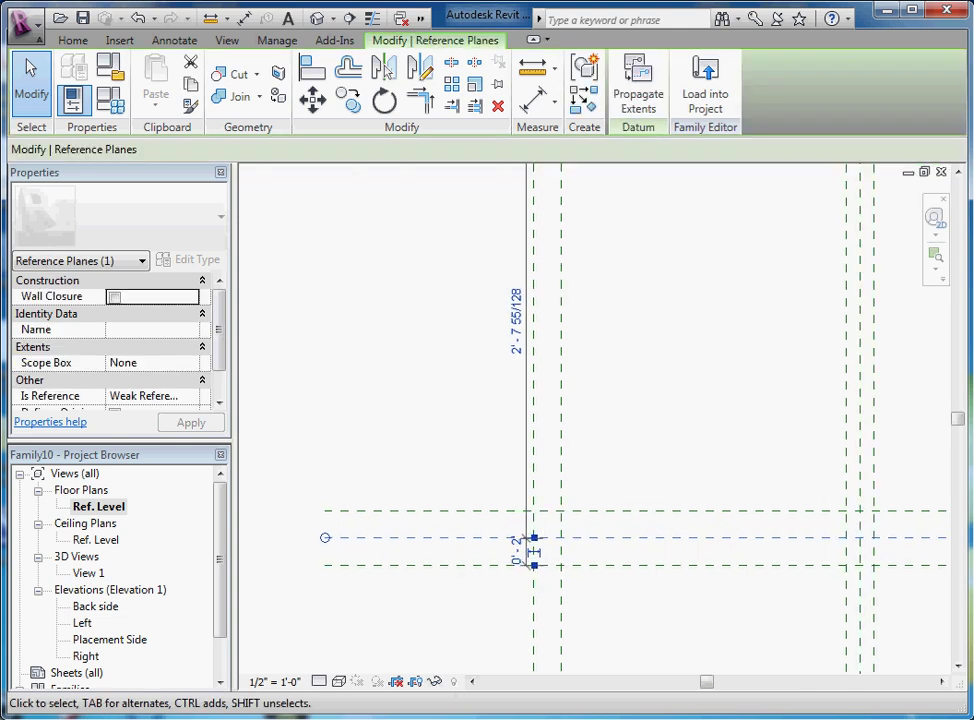
{"action": "scroll", "coordinate": [465, 540], "scroll_direction": "up", "scroll_amount": 1}
{"action": "key", "text": "c"}
{"action": "key", "text": "o"}
{"action": "left_click", "coordinate": [445, 447]}
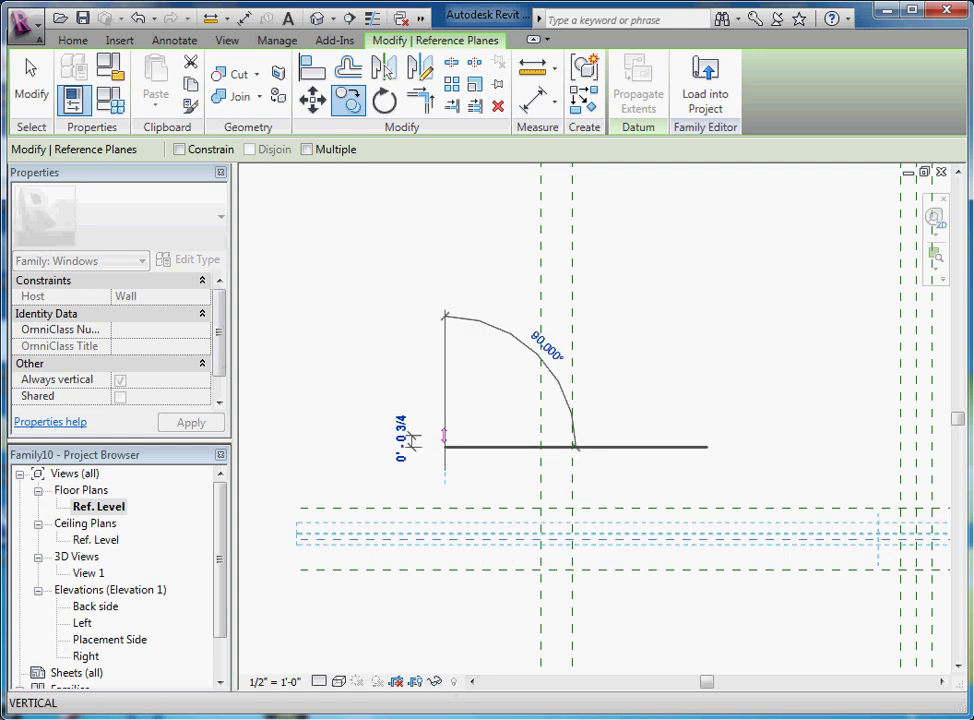
{"action": "type", "text": ".5\""}
{"action": "key", "text": "Return"}
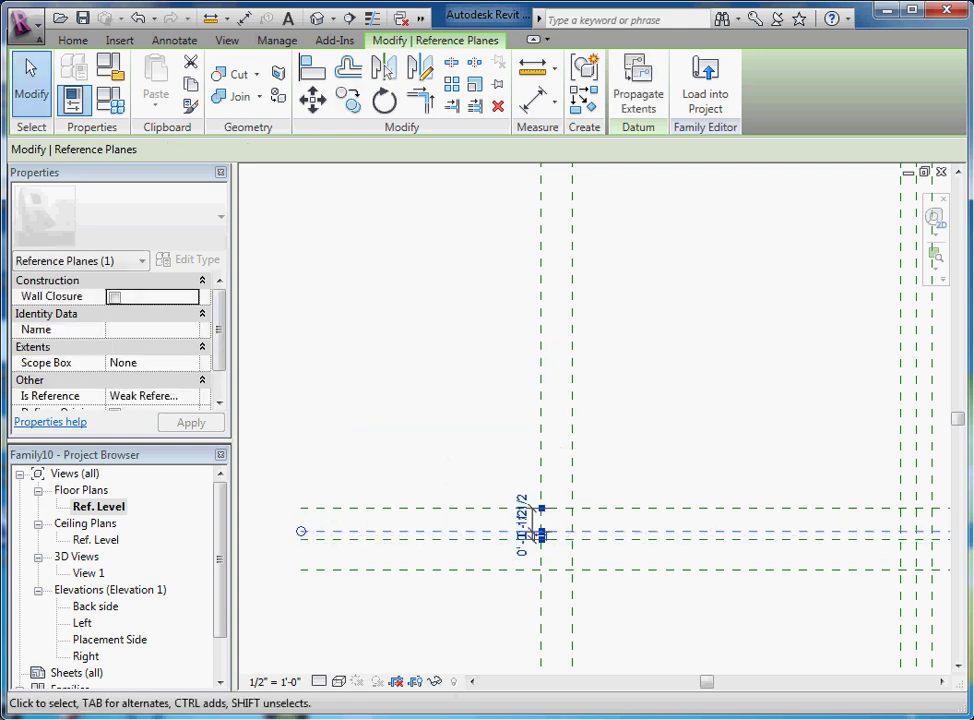
Step: Mirror a copy of the 0.5" offset plane about the middle horizontal plane below the wall
{"action": "key", "text": "m"}
{"action": "key", "text": "m"}
{"action": "left_click", "coordinate": [380, 539]}
{"action": "key", "text": "Escape"}
{"action": "scroll", "coordinate": [379, 545], "scroll_direction": "down", "scroll_amount": 2}
{"action": "scroll", "coordinate": [480, 540], "scroll_direction": "up", "scroll_amount": 3}
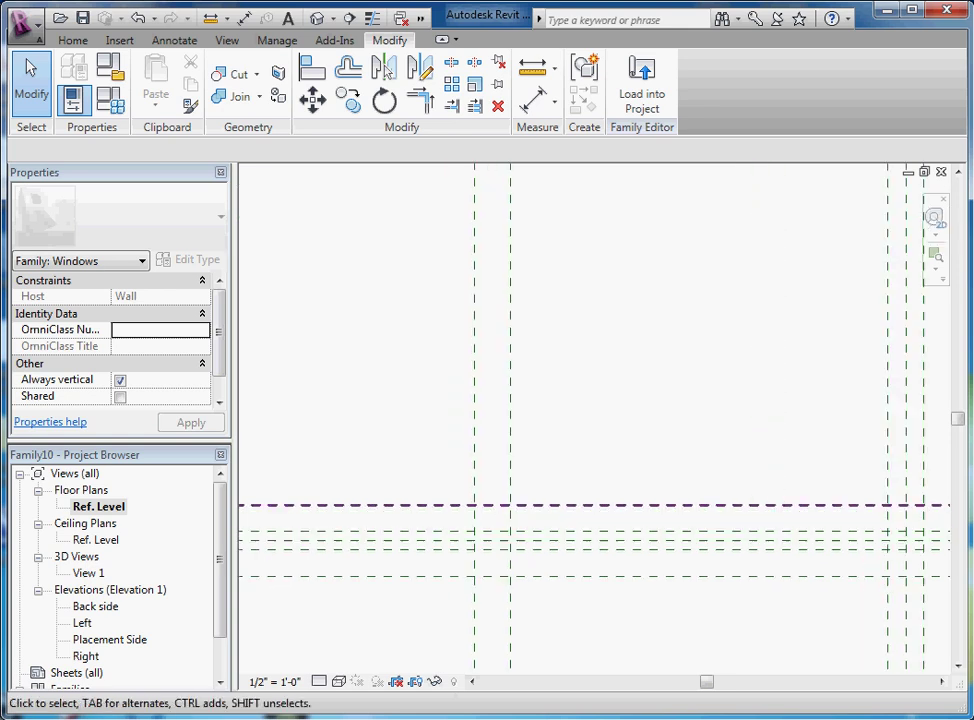
Step: Check the spacing of the five horizontal reference planes below the wall by selecting individual planes
{"action": "left_click", "coordinate": [463, 505]}
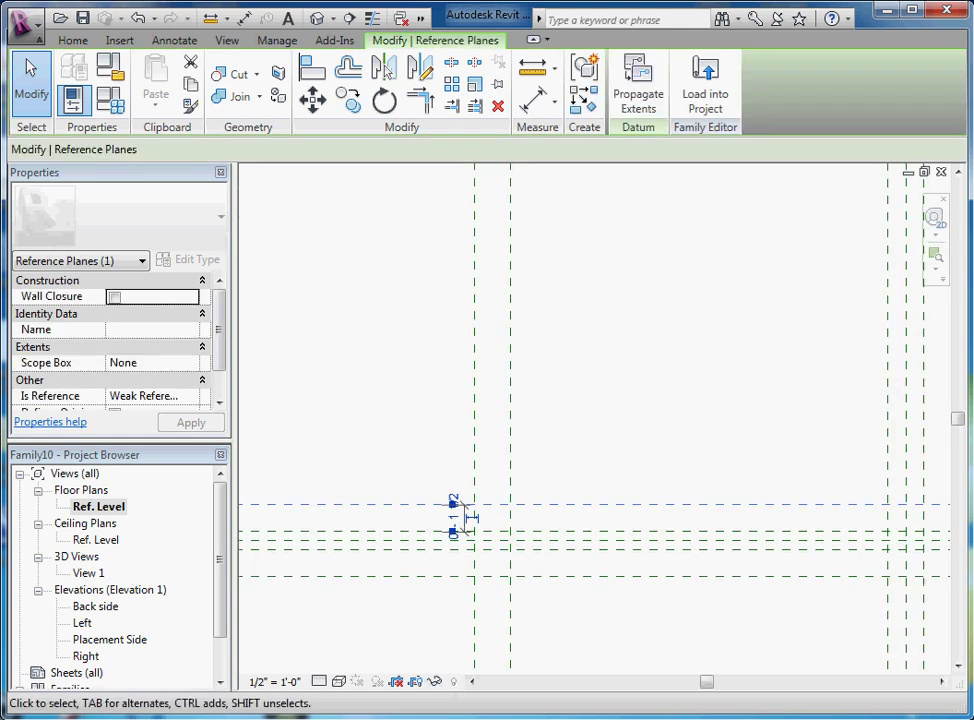
{"action": "left_click", "coordinate": [464, 576]}
{"action": "left_click", "coordinate": [464, 540]}
{"action": "key", "text": "Escape"}
{"action": "scroll", "coordinate": [409, 531], "scroll_direction": "up", "scroll_amount": 2}
{"action": "left_click", "coordinate": [409, 531]}
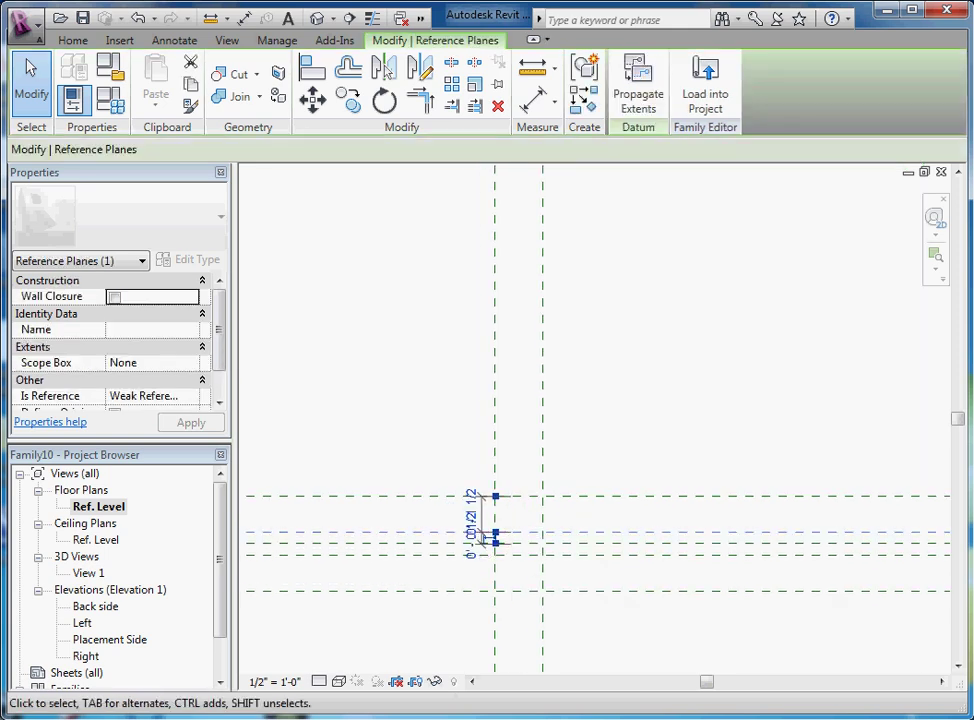
{"action": "key", "text": "Escape"}
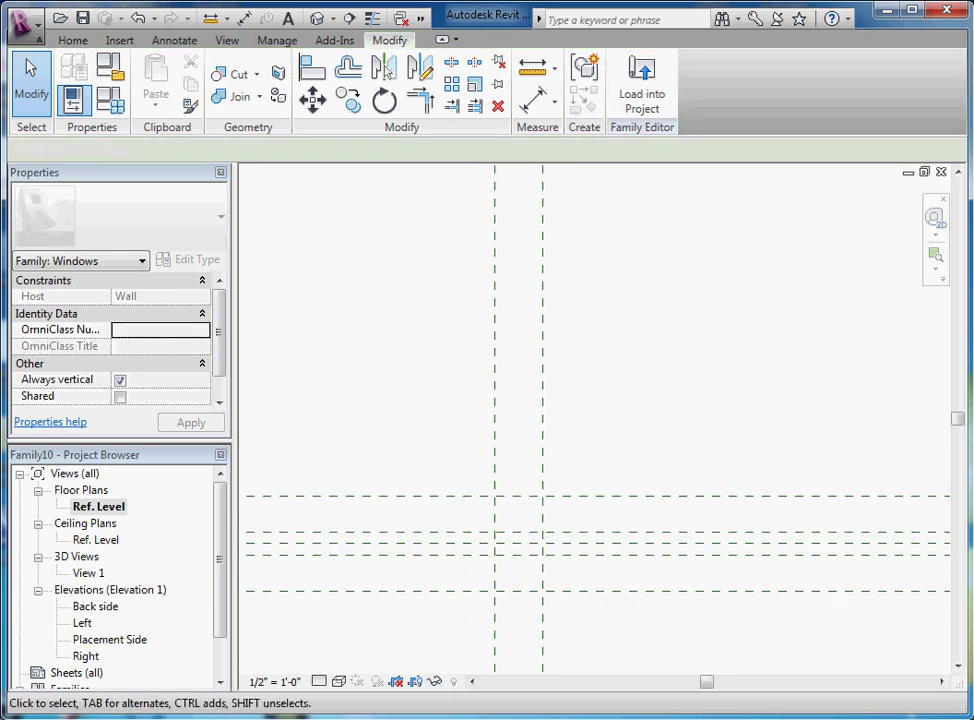
{"action": "scroll", "coordinate": [600, 520], "scroll_direction": "down", "scroll_amount": 6}
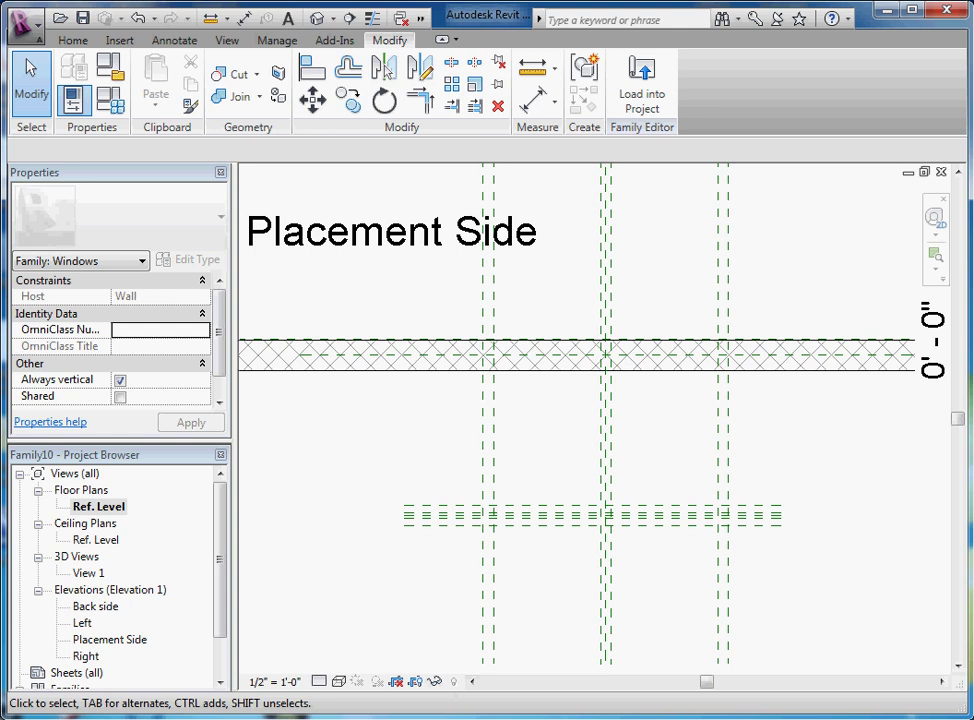
Step: Place an aligned dimension between the outermost two horizontal reference planes below the wall, left of their ends
{"action": "scroll", "coordinate": [495, 550], "scroll_direction": "up", "scroll_amount": 2}
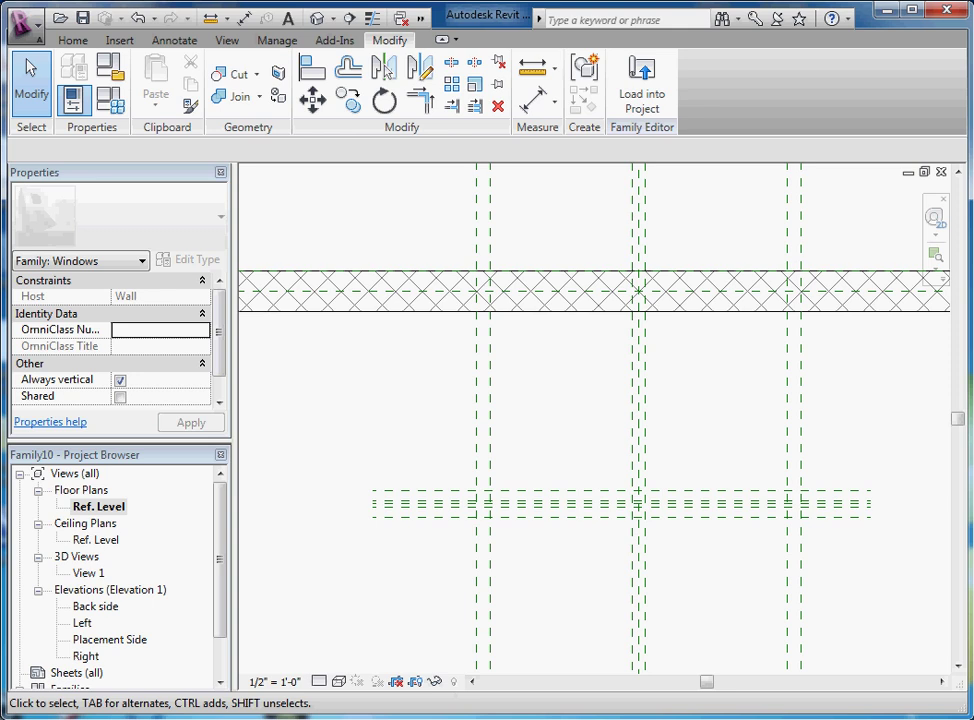
{"action": "key", "text": "d"}
{"action": "key", "text": "i"}
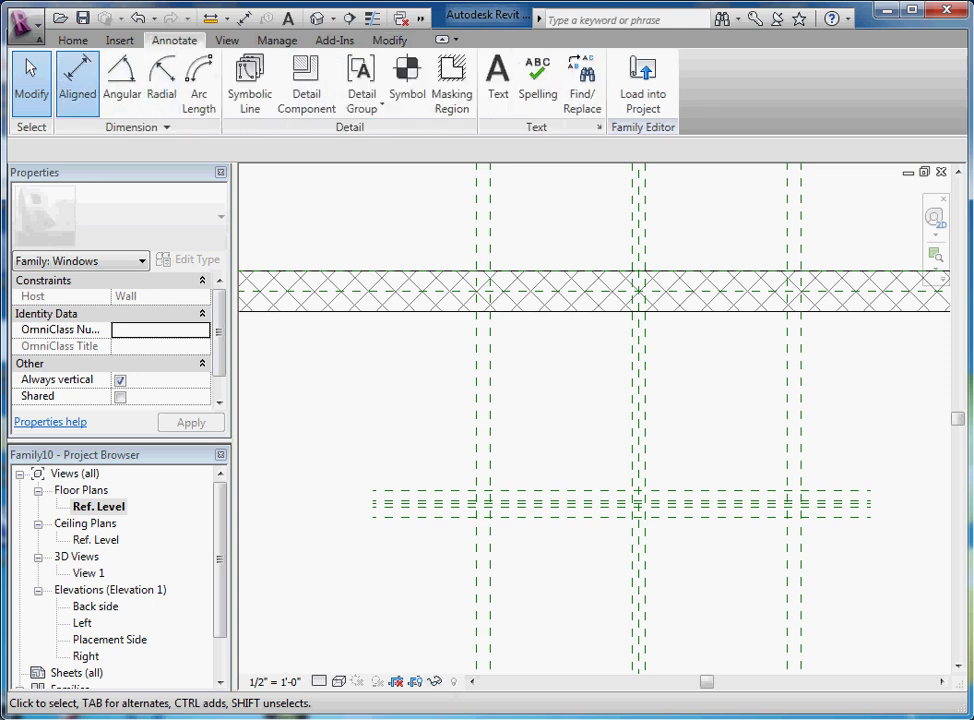
{"action": "scroll", "coordinate": [395, 490], "scroll_direction": "up", "scroll_amount": 3}
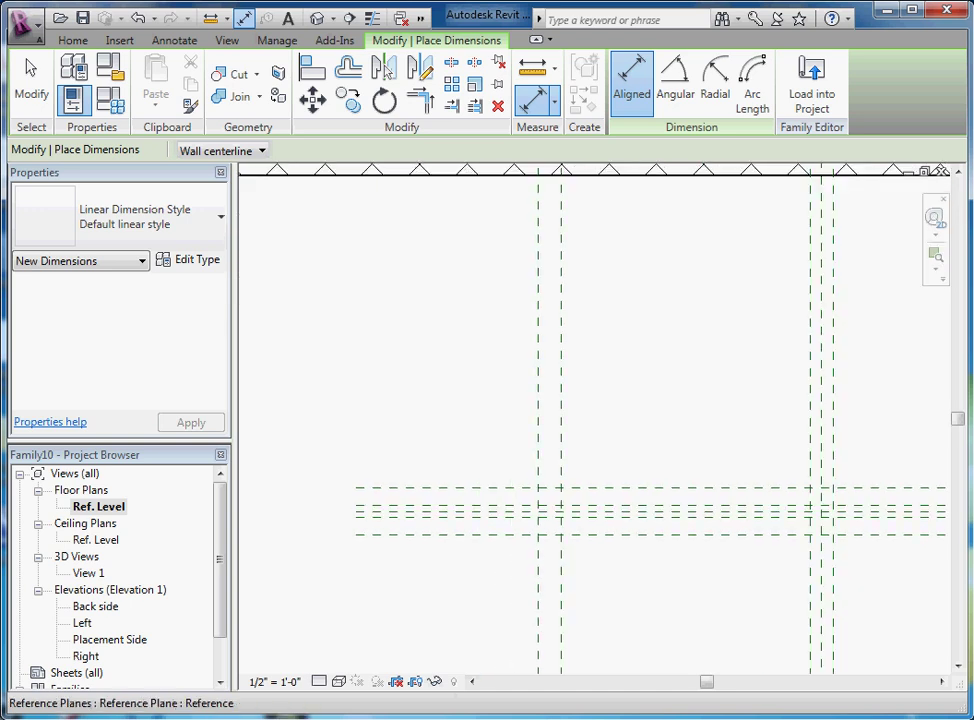
{"action": "scroll", "coordinate": [370, 489], "scroll_direction": "up", "scroll_amount": 4}
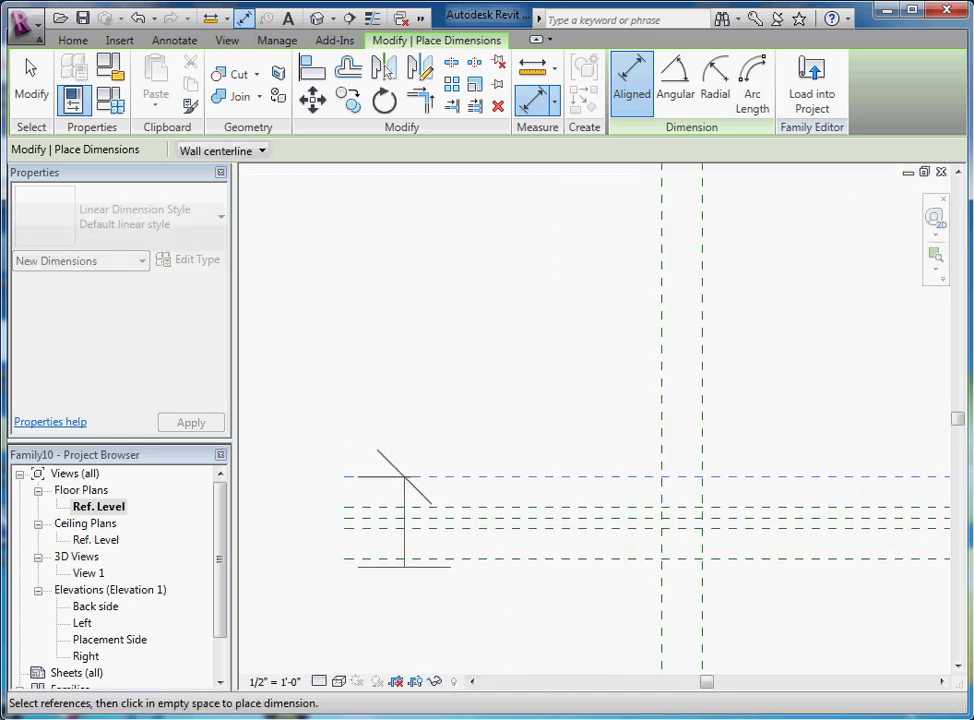
{"action": "left_click", "coordinate": [403, 517]}
{"action": "scroll", "coordinate": [403, 517], "scroll_direction": "down", "scroll_amount": 3}
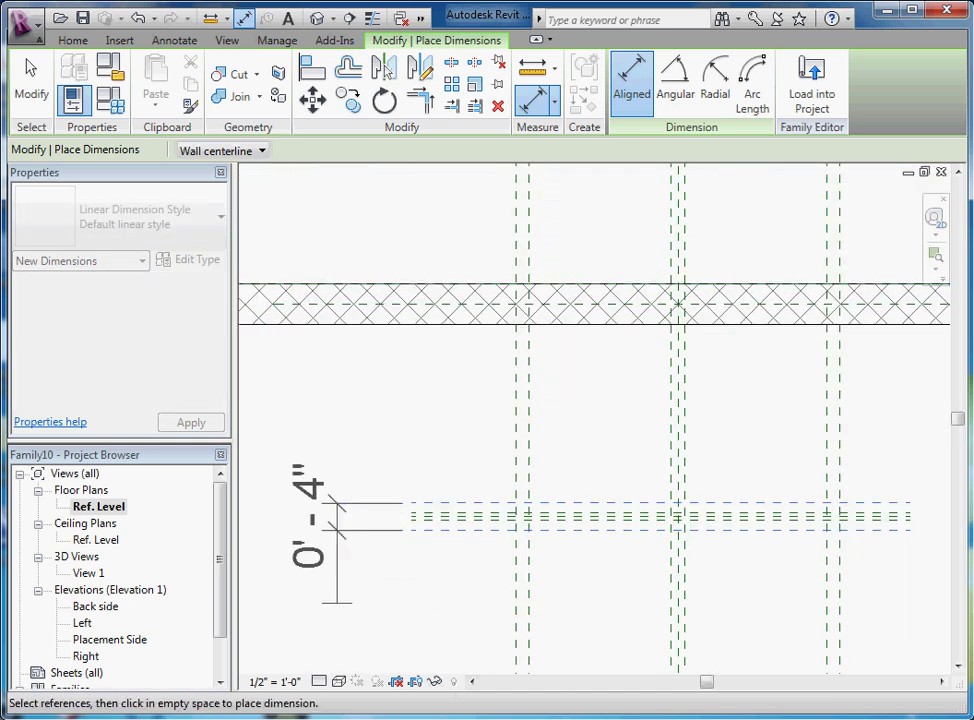
{"action": "key", "text": "Escape"}
{"action": "key", "text": "Escape"}
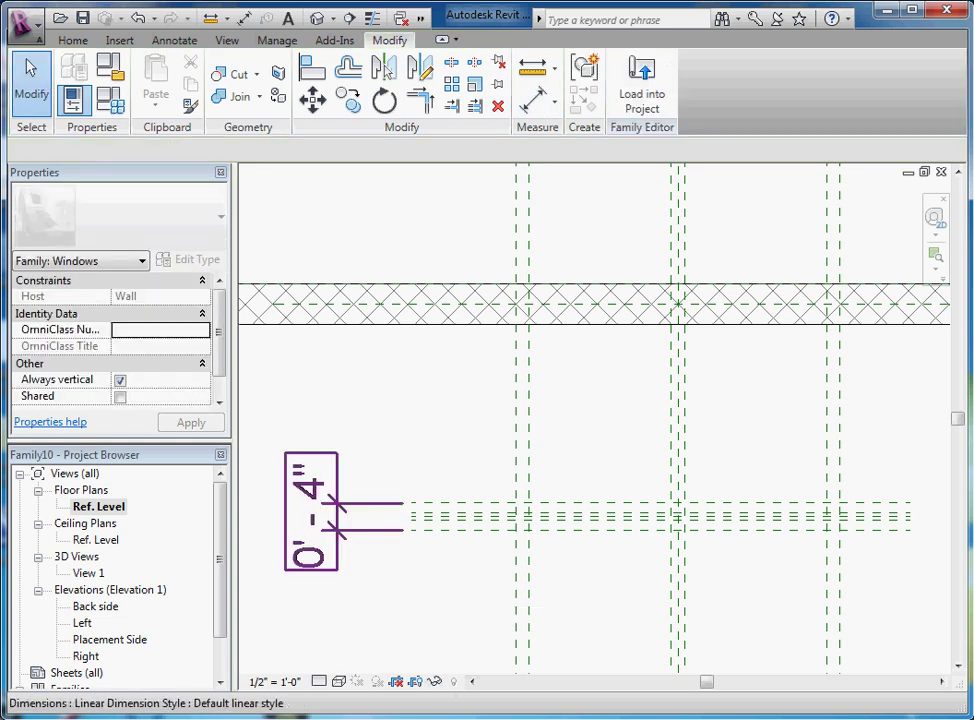
Step: Label the overall dimension between the outer horizontal planes with a new type-based family parameter named Frame Depth
{"action": "left_click", "coordinate": [338, 510]}
{"action": "left_click", "coordinate": [488, 150]}
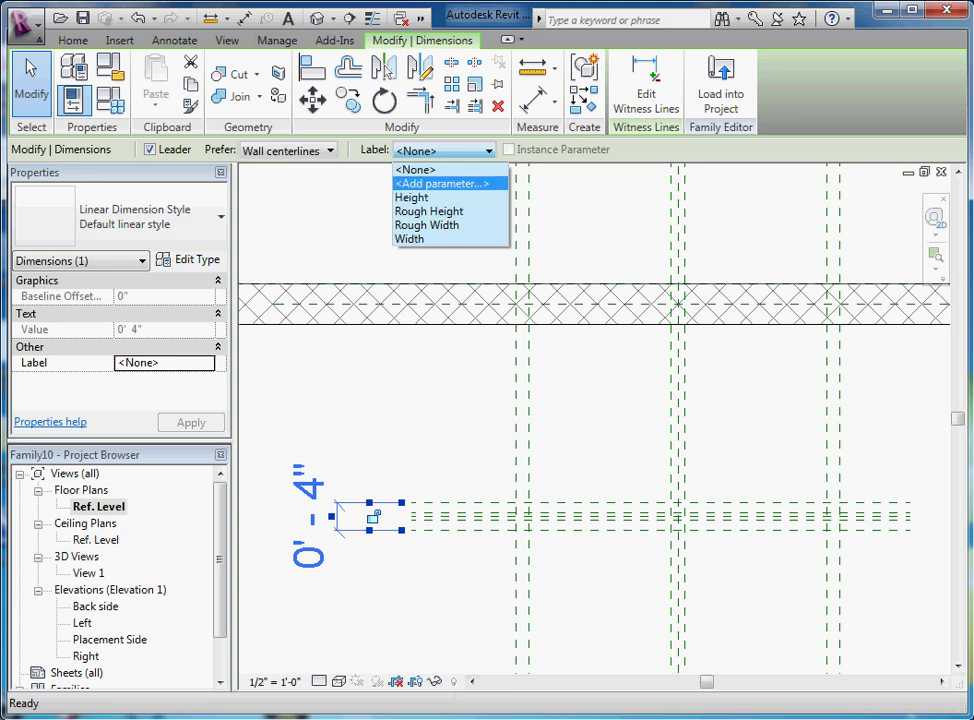
{"action": "left_click", "coordinate": [441, 183]}
{"action": "type", "text": "Fa"}
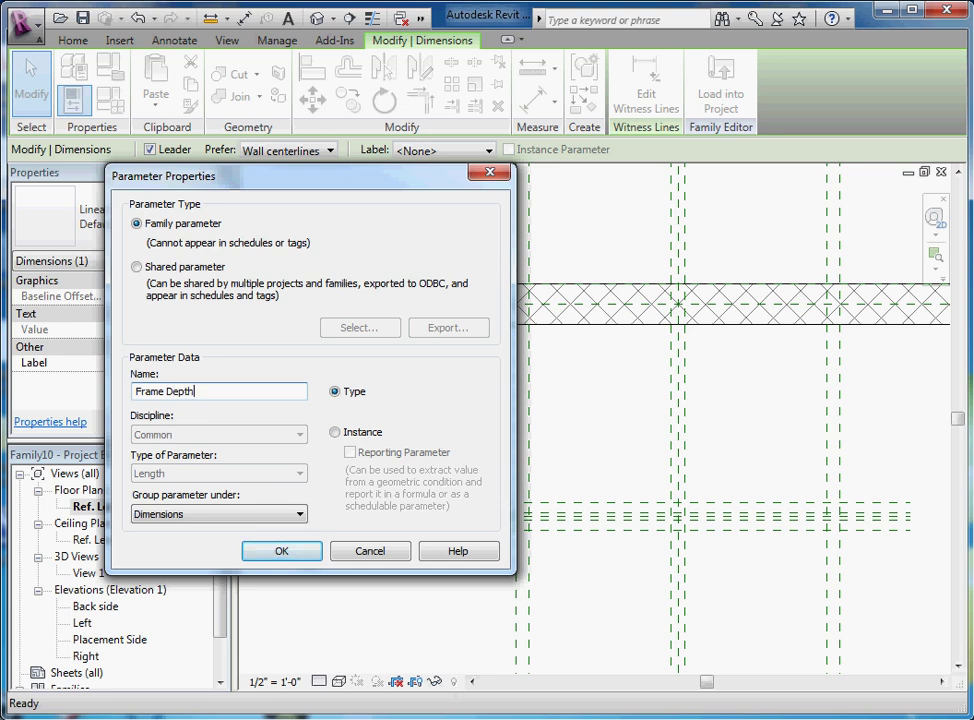
{"action": "key", "text": "Return"}
{"action": "key", "text": "Escape"}
{"action": "scroll", "coordinate": [425, 517], "scroll_direction": "up", "scroll_amount": 3}
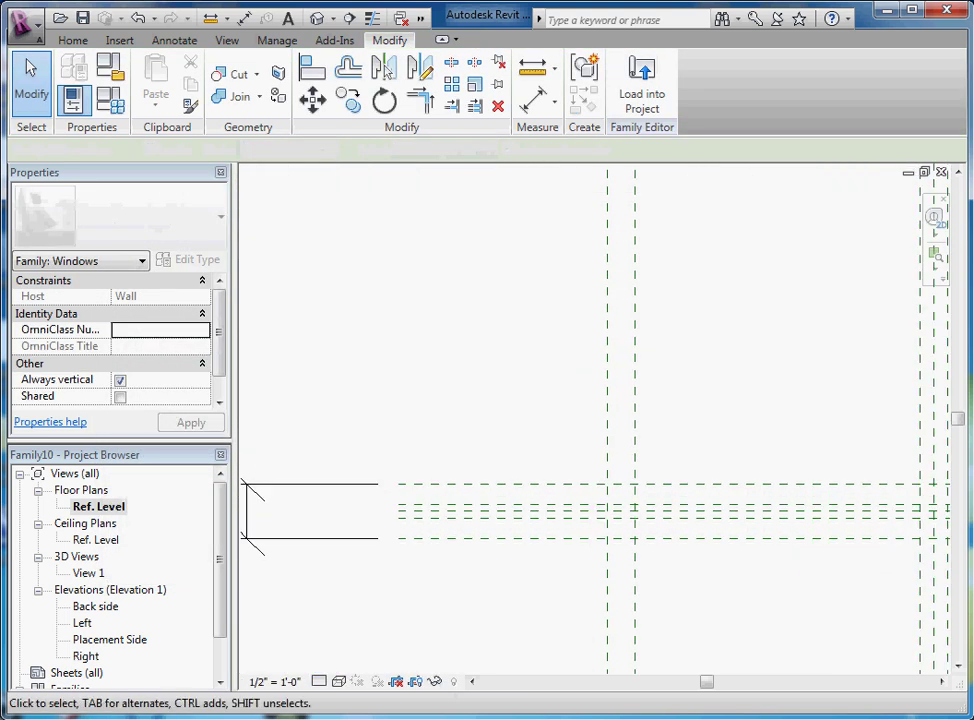
{"action": "scroll", "coordinate": [419, 496], "scroll_direction": "up", "scroll_amount": 1}
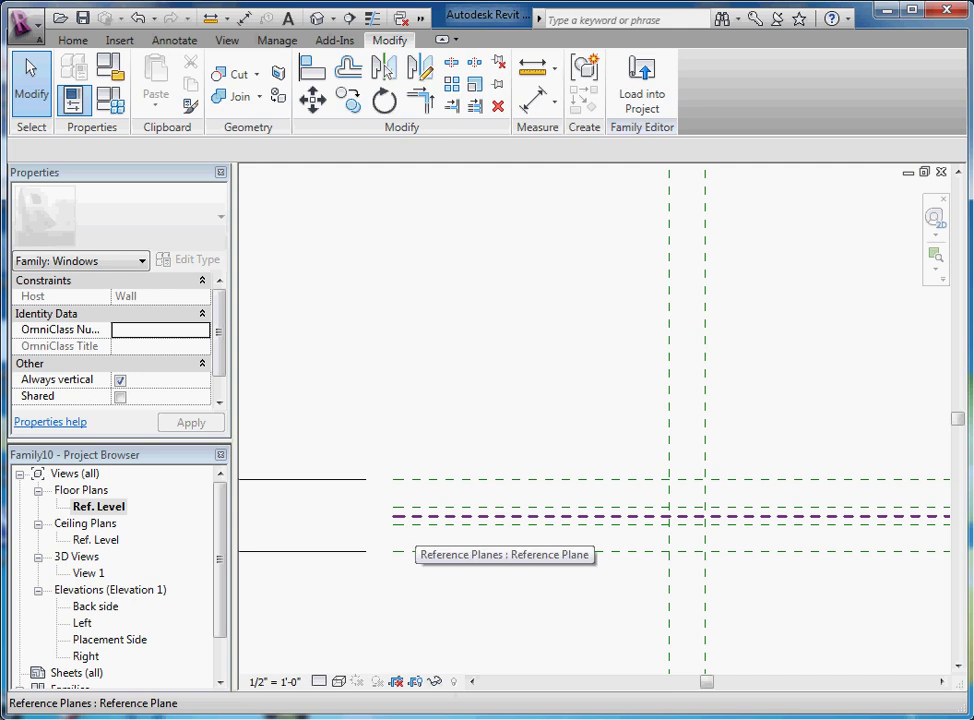
{"action": "key", "text": "d"}
{"action": "key", "text": "i"}
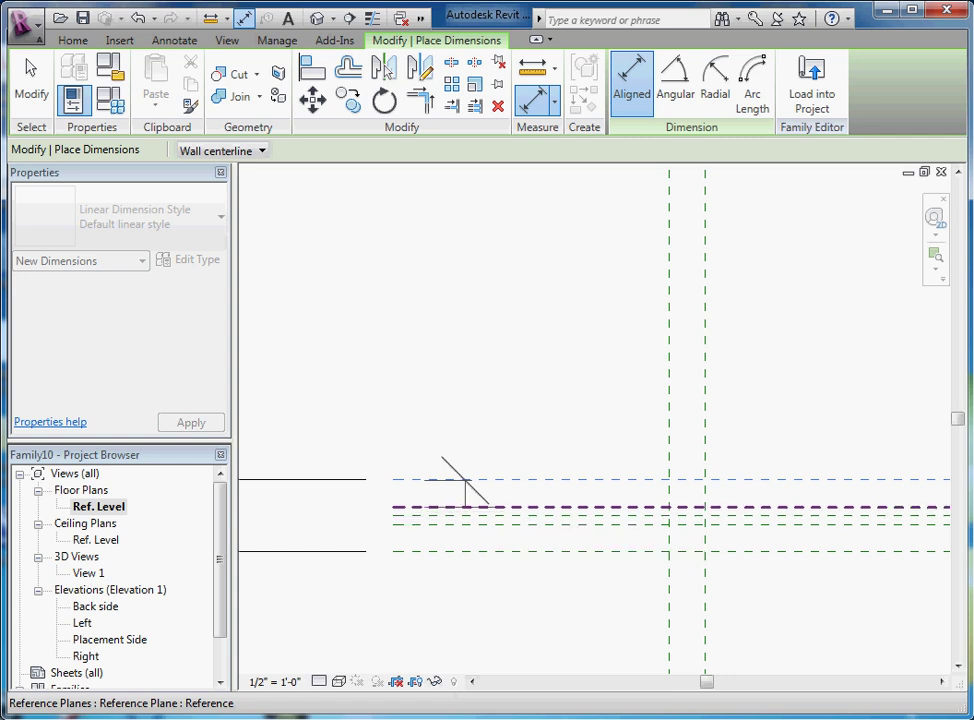
{"action": "key", "text": "Escape"}
{"action": "key", "text": "Escape"}
Step: Place an aligned dimension string across the upper outer, middle and lower outer horizontal planes, beside the Frame Depth dimension
{"action": "key", "text": "d"}
{"action": "key", "text": "i"}
{"action": "left_click", "coordinate": [461, 480]}
{"action": "scroll", "coordinate": [459, 506], "scroll_direction": "up", "scroll_amount": 2}
{"action": "left_click", "coordinate": [461, 520]}
{"action": "scroll", "coordinate": [461, 508], "scroll_direction": "down", "scroll_amount": 1}
{"action": "left_click", "coordinate": [497, 558]}
{"action": "scroll", "coordinate": [440, 470], "scroll_direction": "down", "scroll_amount": 4}
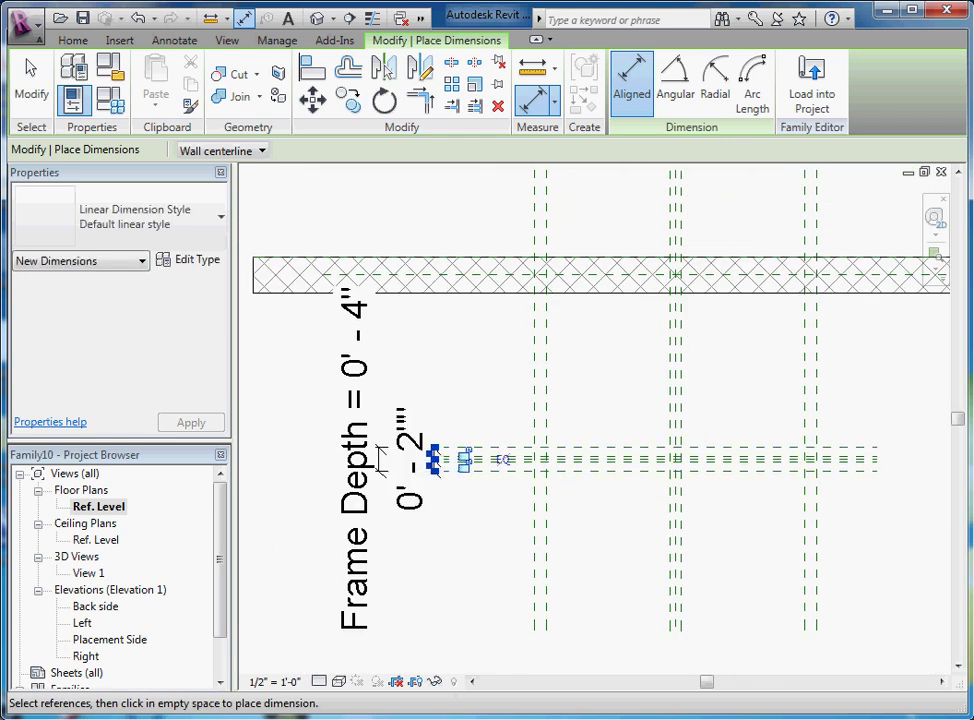
Step: Apply the equality constraint to the dimension string across the outer and middle horizontal planes
{"action": "scroll", "coordinate": [447, 481], "scroll_direction": "up", "scroll_amount": 4}
{"action": "left_click", "coordinate": [573, 430]}
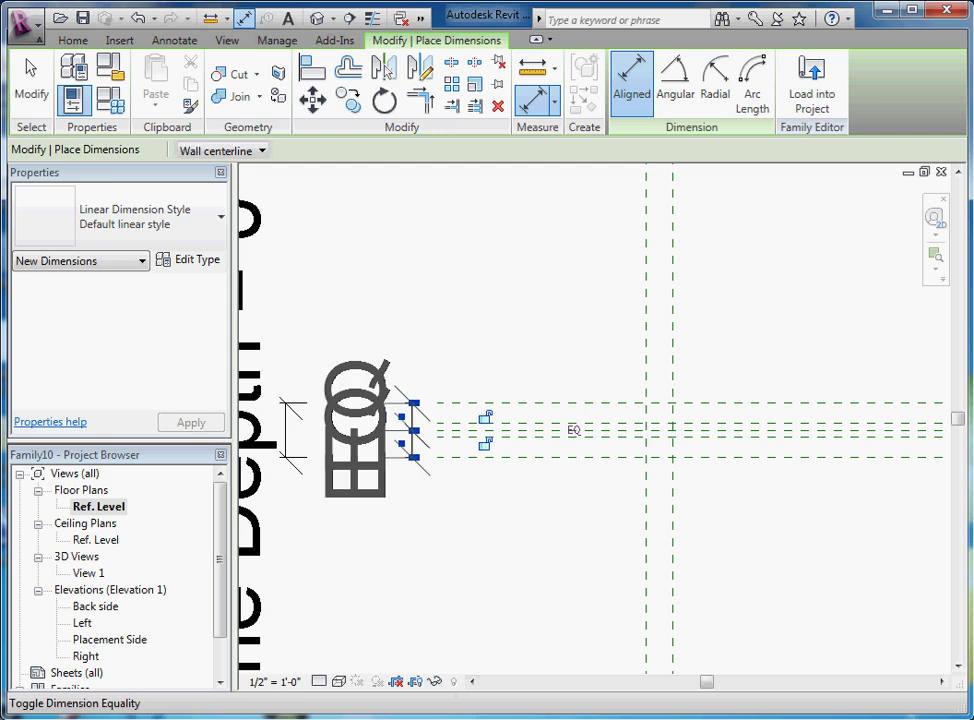
{"action": "key", "text": "Escape"}
{"action": "key", "text": "Escape"}
Step: Place an aligned dimension between the two inner horizontal planes on either side of the middle plane
{"action": "scroll", "coordinate": [508, 395], "scroll_direction": "up", "scroll_amount": 3}
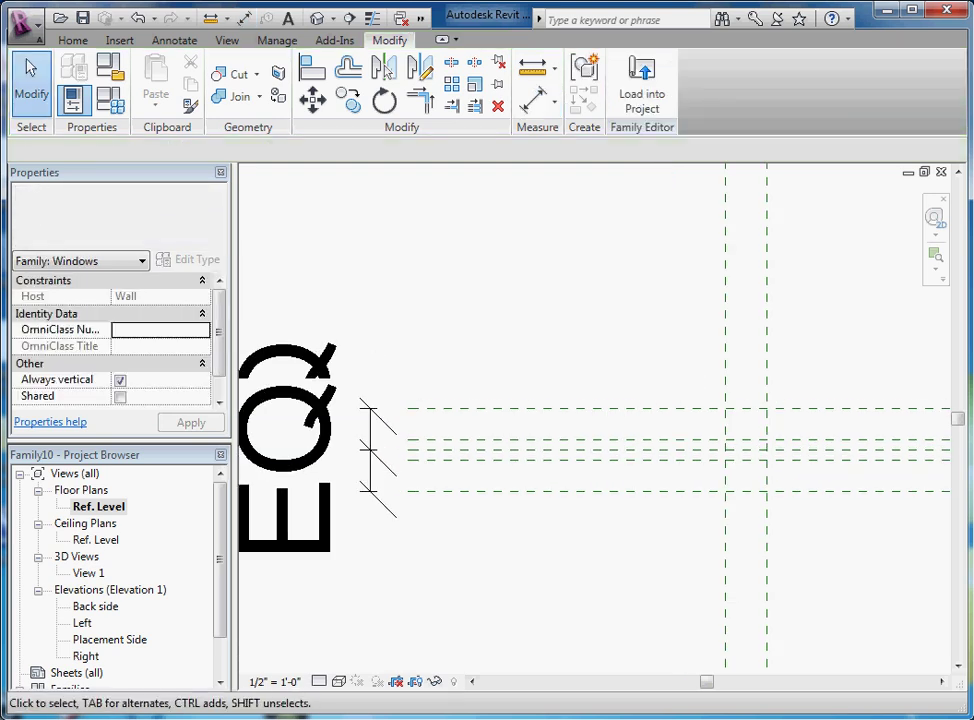
{"action": "key", "text": "d"}
{"action": "key", "text": "i"}
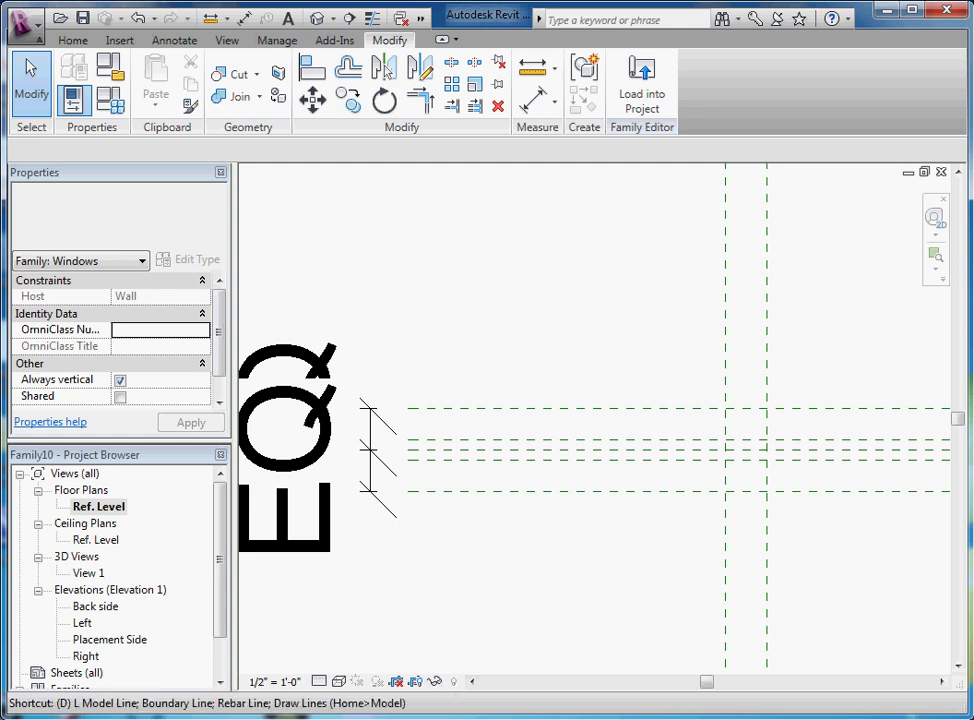
{"action": "scroll", "coordinate": [578, 450], "scroll_direction": "up", "scroll_amount": 2}
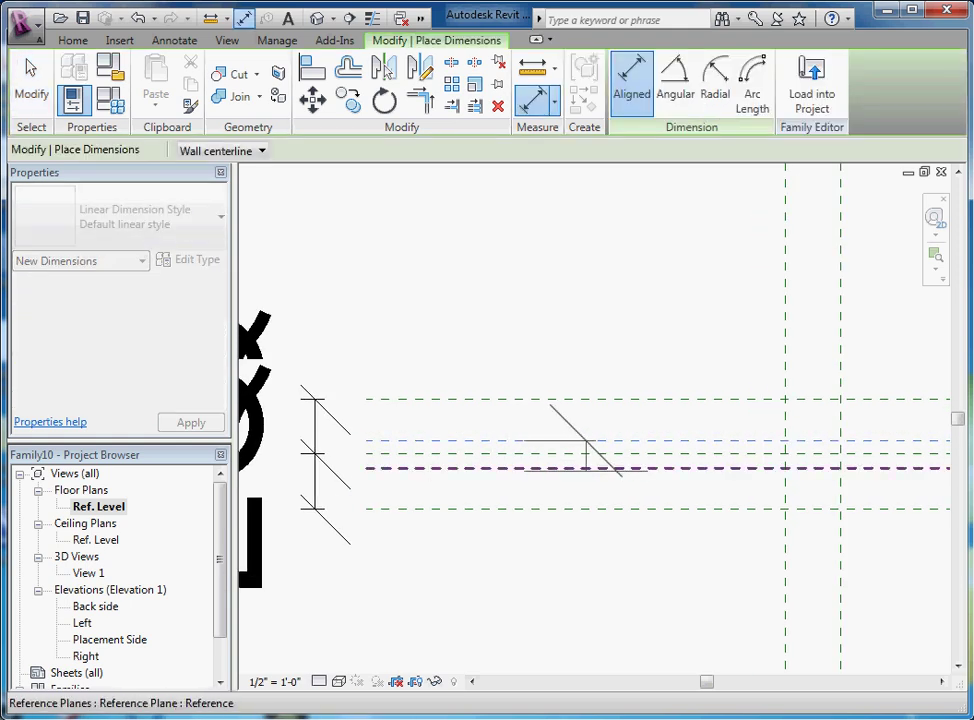
{"action": "left_click", "coordinate": [586, 469]}
{"action": "scroll", "coordinate": [549, 431], "scroll_direction": "down", "scroll_amount": 2}
{"action": "scroll", "coordinate": [587, 464], "scroll_direction": "down", "scroll_amount": 1}
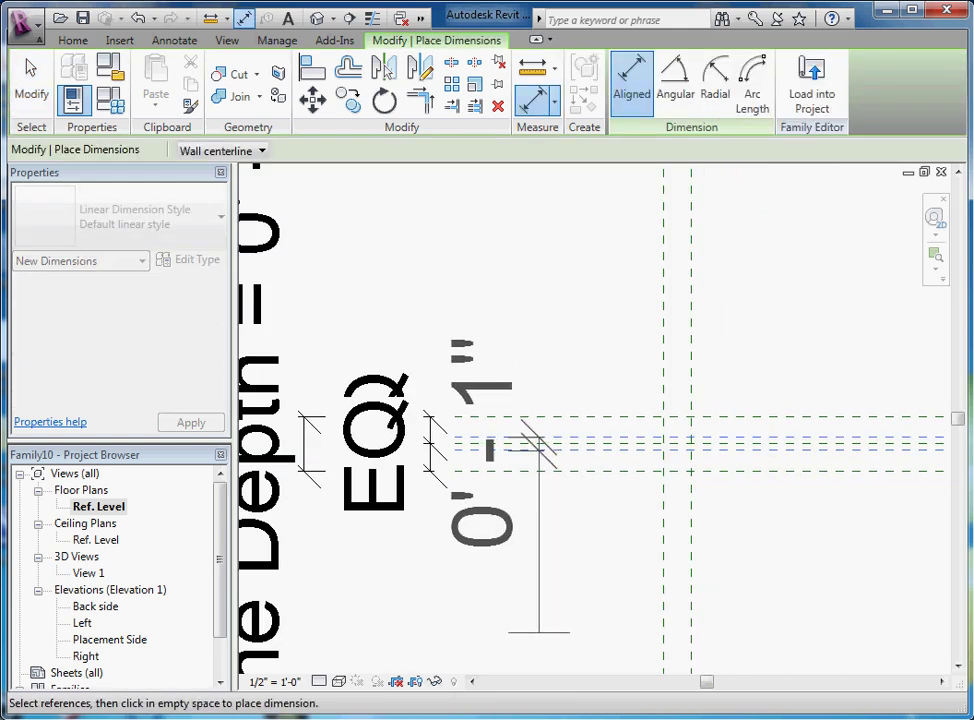
{"action": "key", "text": "Escape"}
{"action": "key", "text": "Escape"}
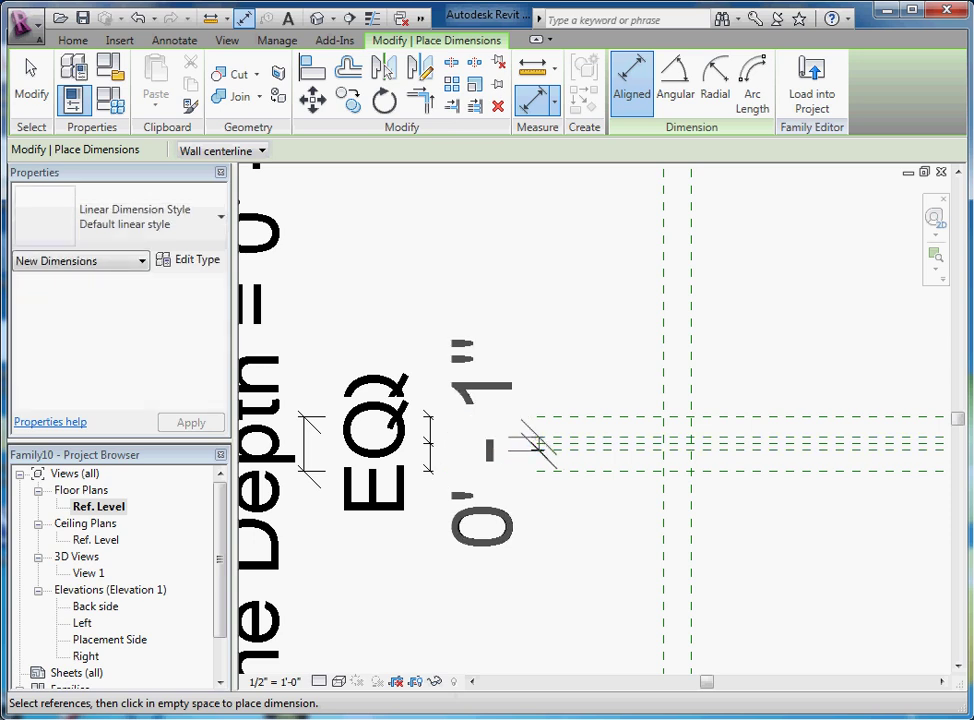
Step: Label the dimension between the two inner horizontal planes with a new type-based family parameter named Glazing Thickness
{"action": "left_click", "coordinate": [484, 443]}
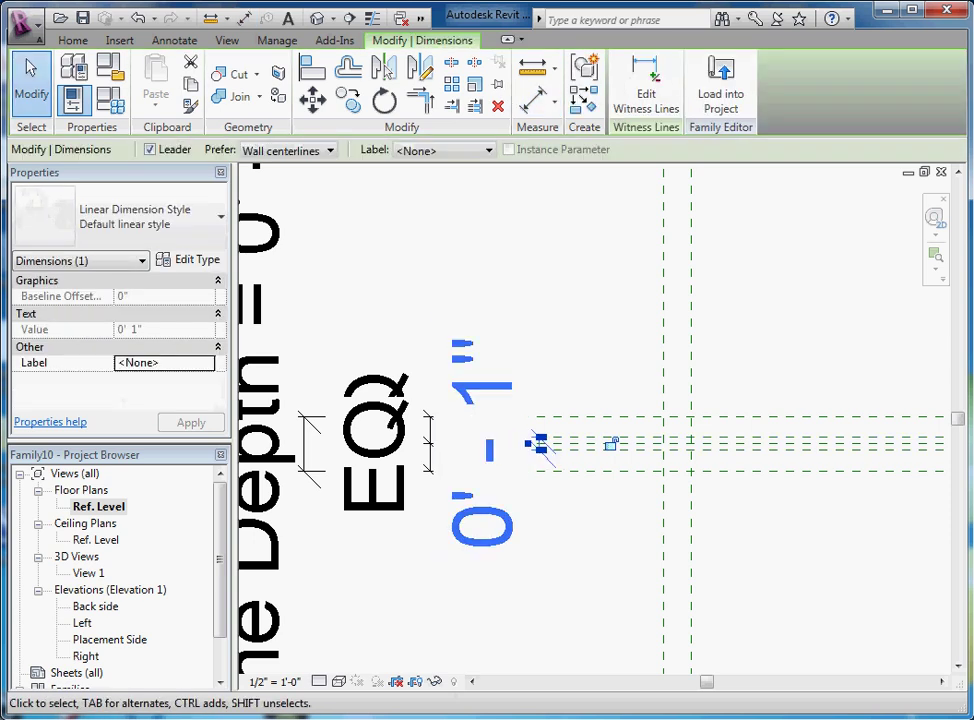
{"action": "left_click", "coordinate": [444, 150]}
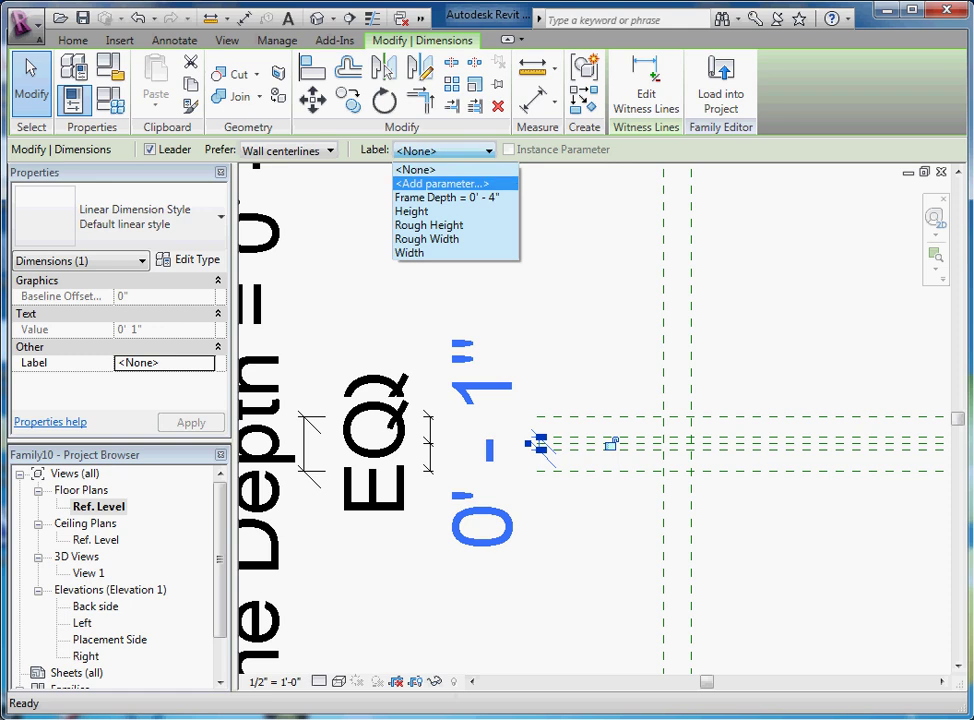
{"action": "left_click", "coordinate": [422, 183]}
{"action": "type", "text": "G"}
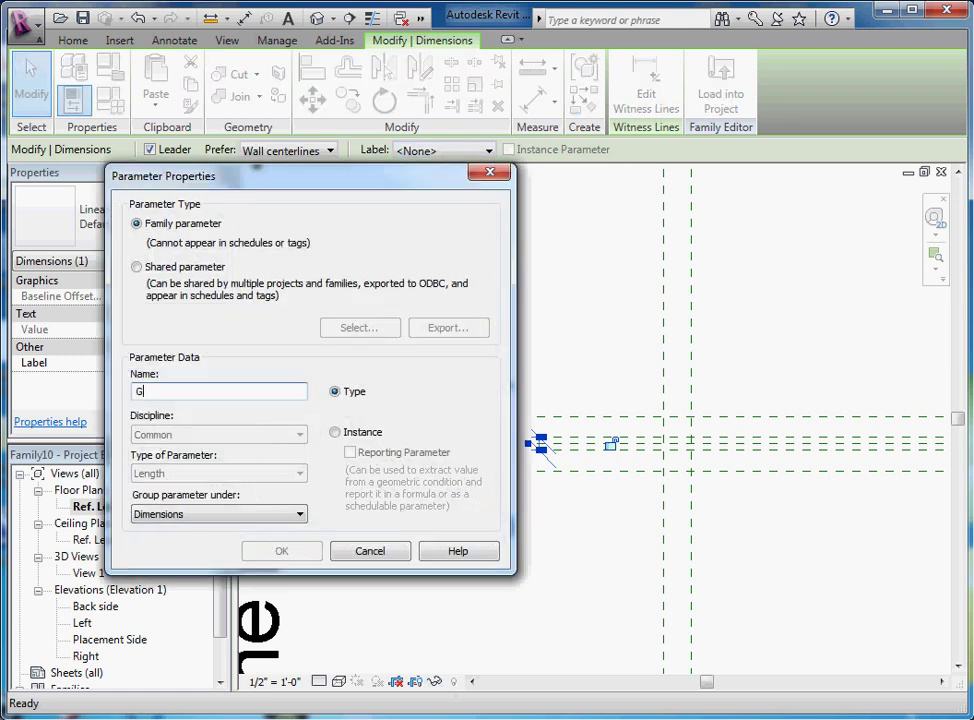
{"action": "type", "text": "lazing Thicknes"}
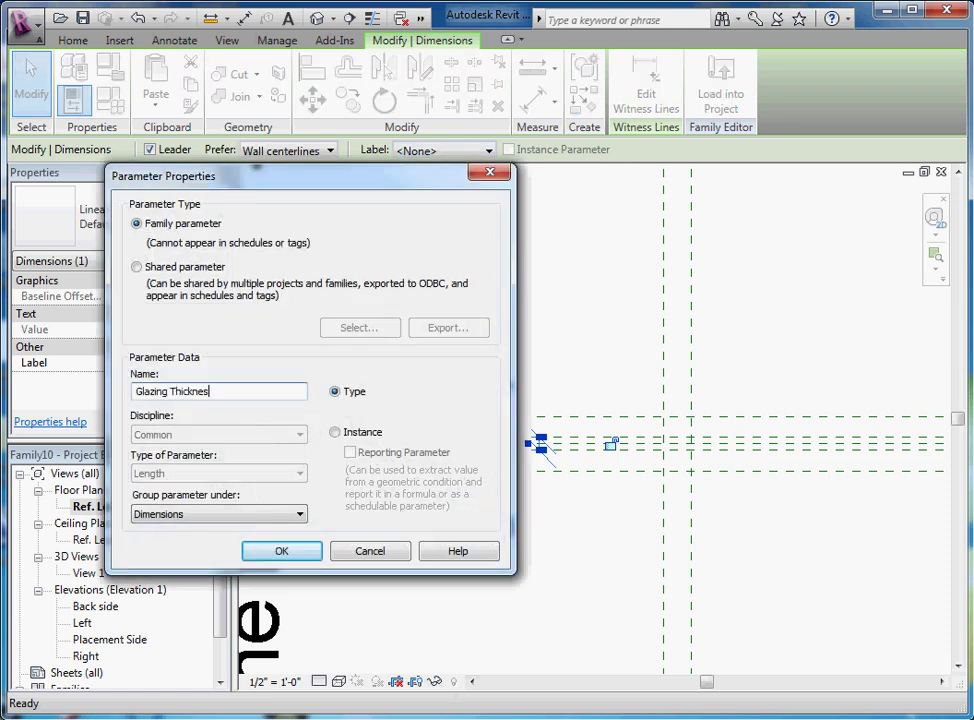
{"action": "key", "text": "Return"}
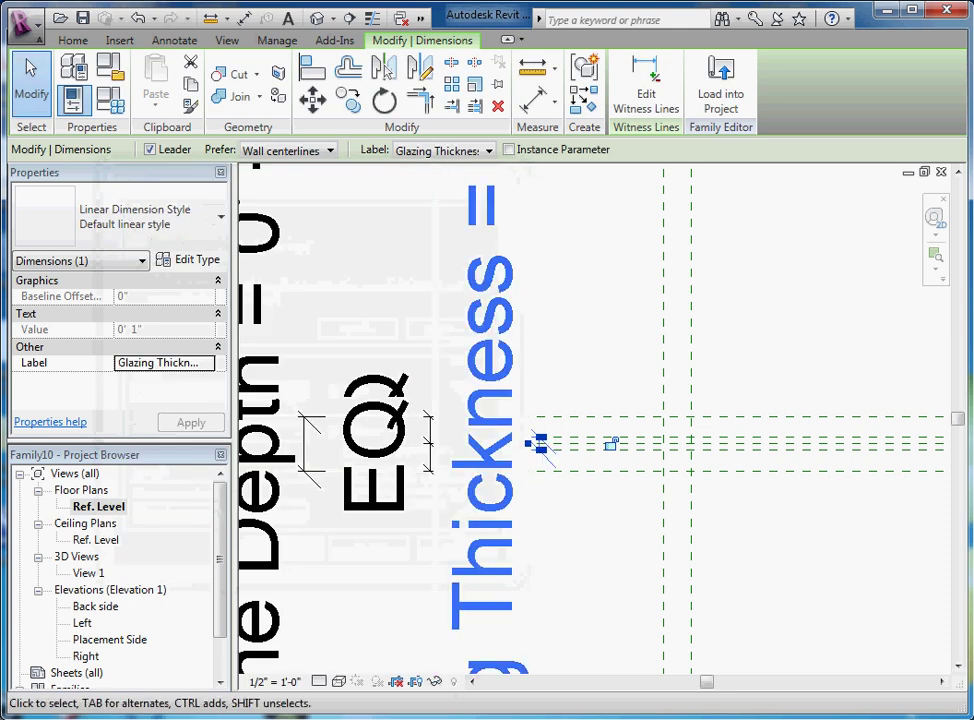
{"action": "key", "text": "Escape"}
Step: Place an aligned dimension string across the upper inner, middle and lower inner horizontal planes, right of the Glazing Thickness dimension
{"action": "scroll", "coordinate": [623, 445], "scroll_direction": "up", "scroll_amount": 2}
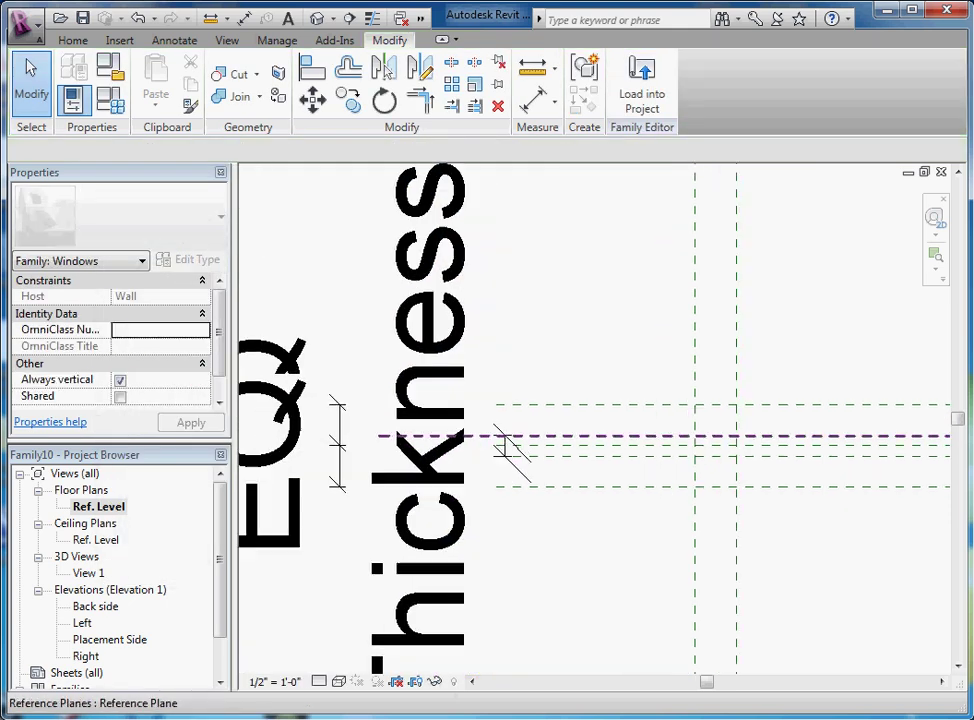
{"action": "scroll", "coordinate": [600, 445], "scroll_direction": "down", "scroll_amount": 1}
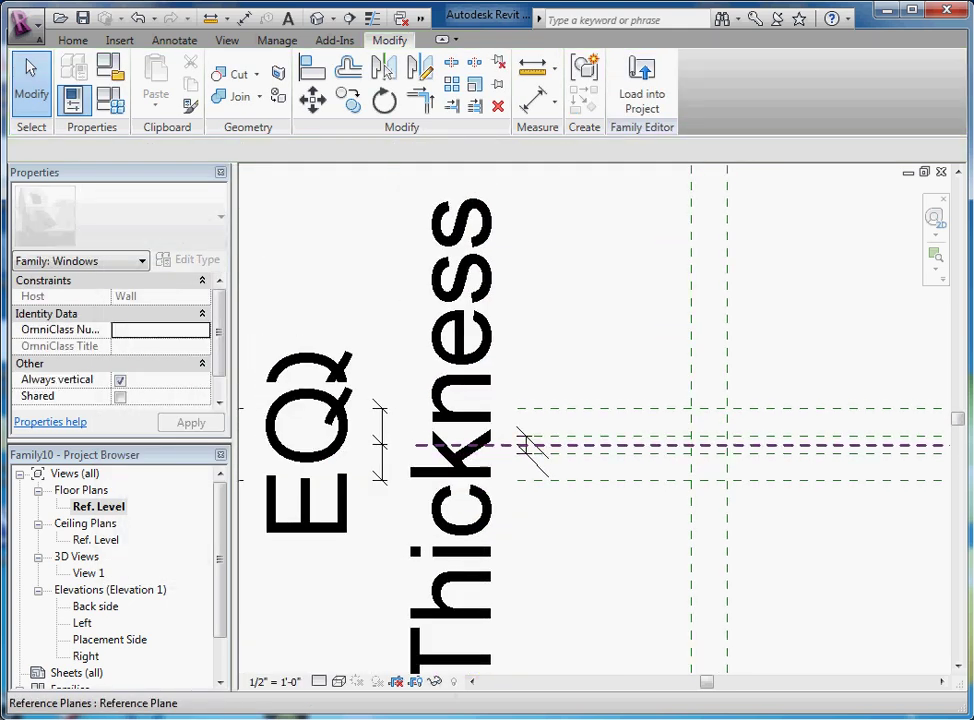
{"action": "scroll", "coordinate": [600, 445], "scroll_direction": "up", "scroll_amount": 1}
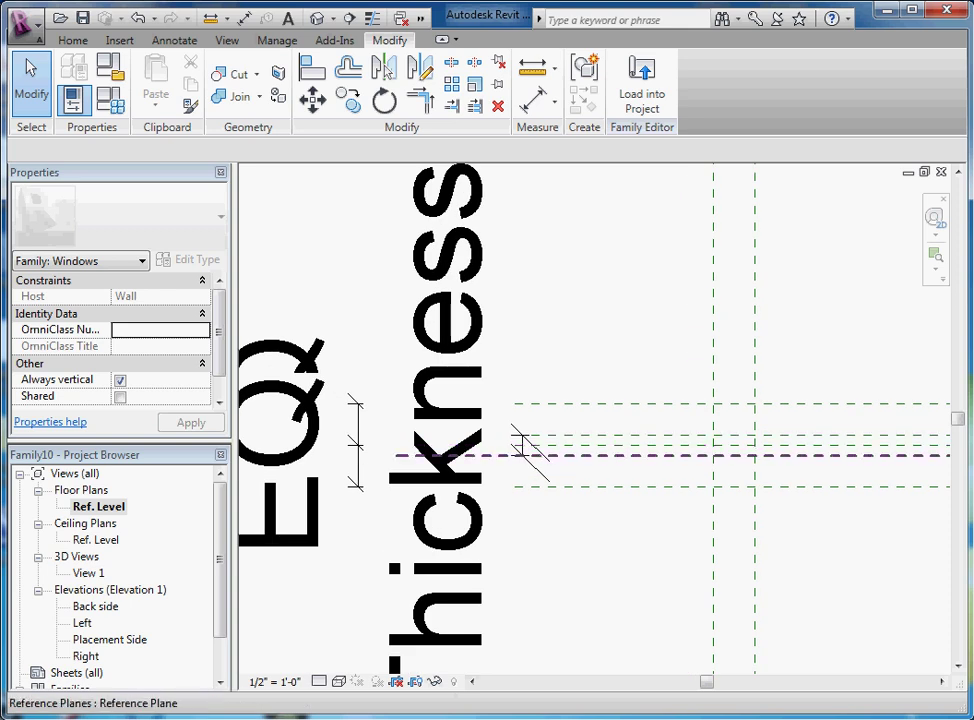
{"action": "scroll", "coordinate": [570, 460], "scroll_direction": "up", "scroll_amount": 1}
{"action": "key", "text": "d"}
{"action": "key", "text": "i"}
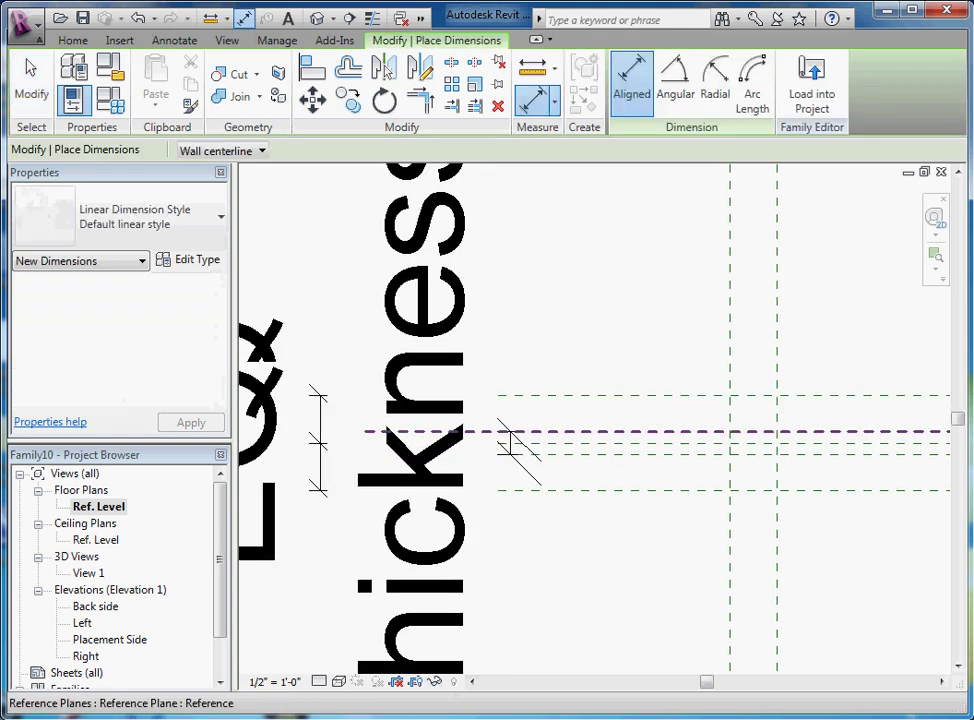
{"action": "scroll", "coordinate": [620, 437], "scroll_direction": "up", "scroll_amount": 1}
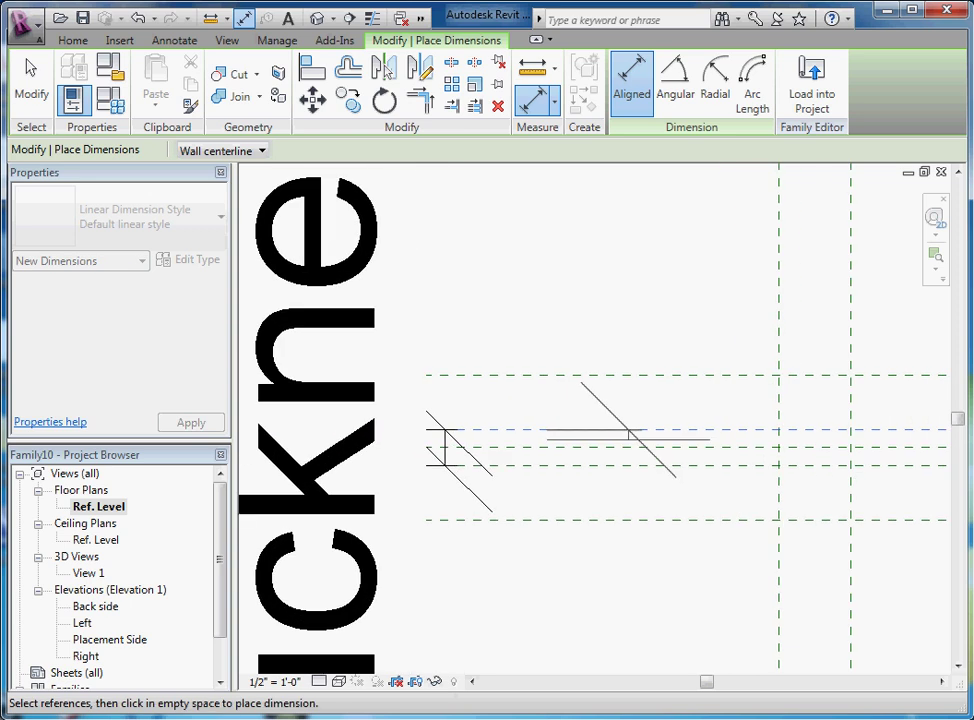
{"action": "scroll", "coordinate": [623, 433], "scroll_direction": "up", "scroll_amount": 1}
{"action": "left_click", "coordinate": [636, 449]}
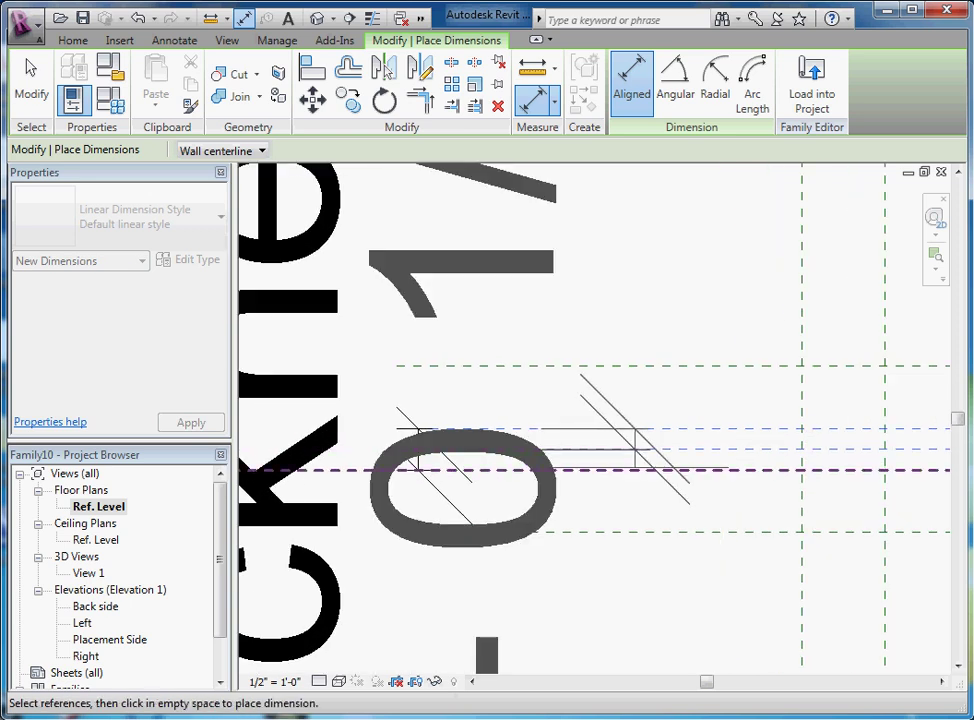
{"action": "left_click", "coordinate": [639, 471]}
{"action": "scroll", "coordinate": [420, 430], "scroll_direction": "down", "scroll_amount": 3}
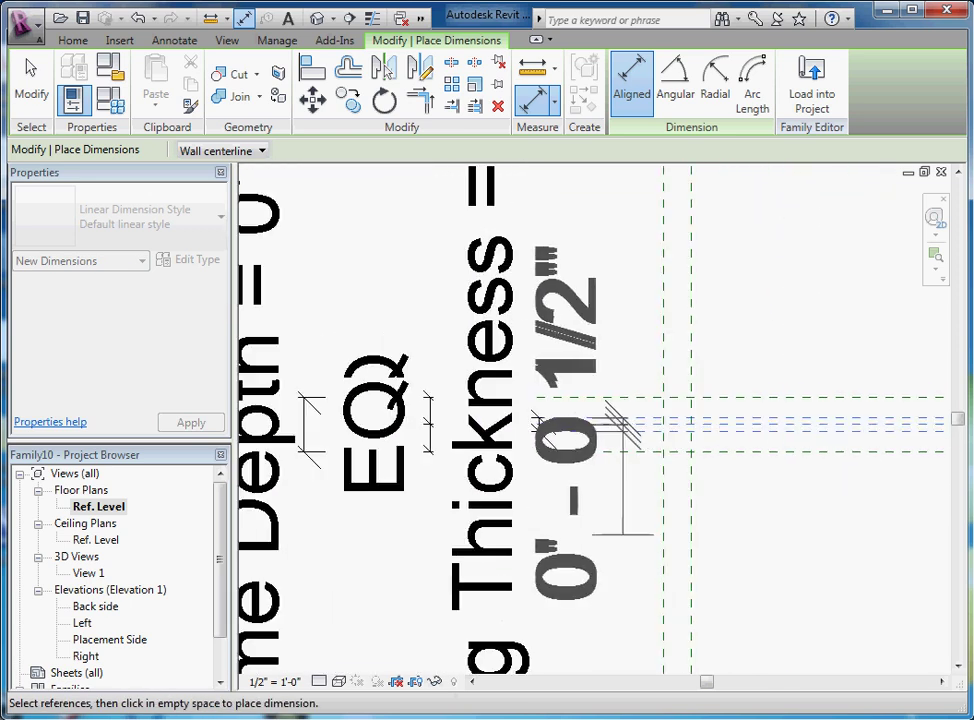
{"action": "scroll", "coordinate": [795, 425], "scroll_direction": "up", "scroll_amount": 1}
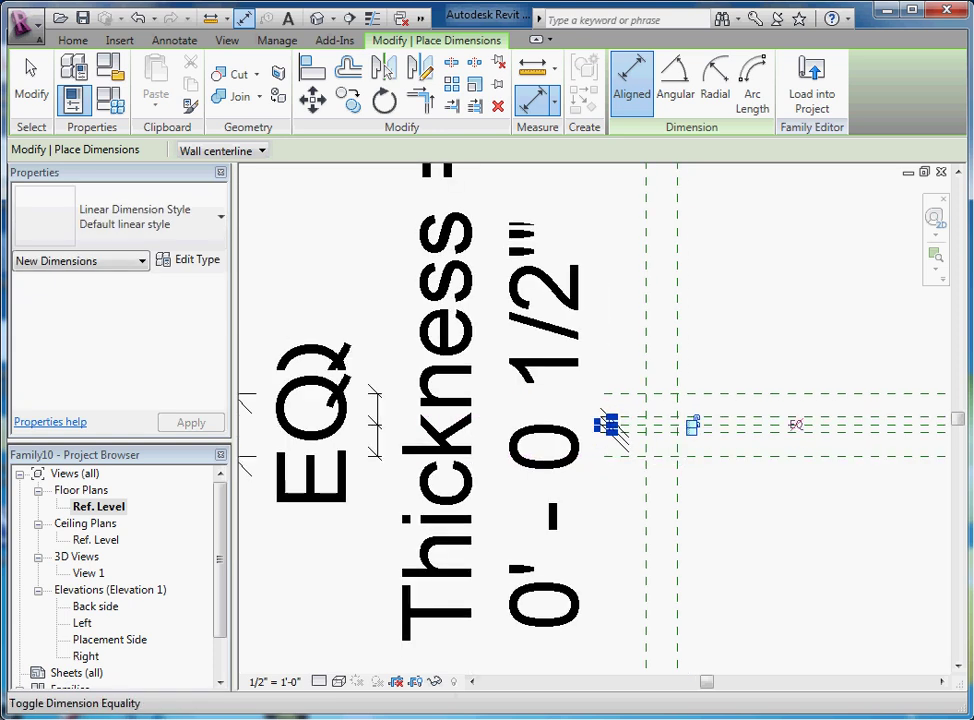
Step: Apply the equality constraint to the dimension string across the two inner and middle horizontal planes
{"action": "left_click", "coordinate": [606, 425]}
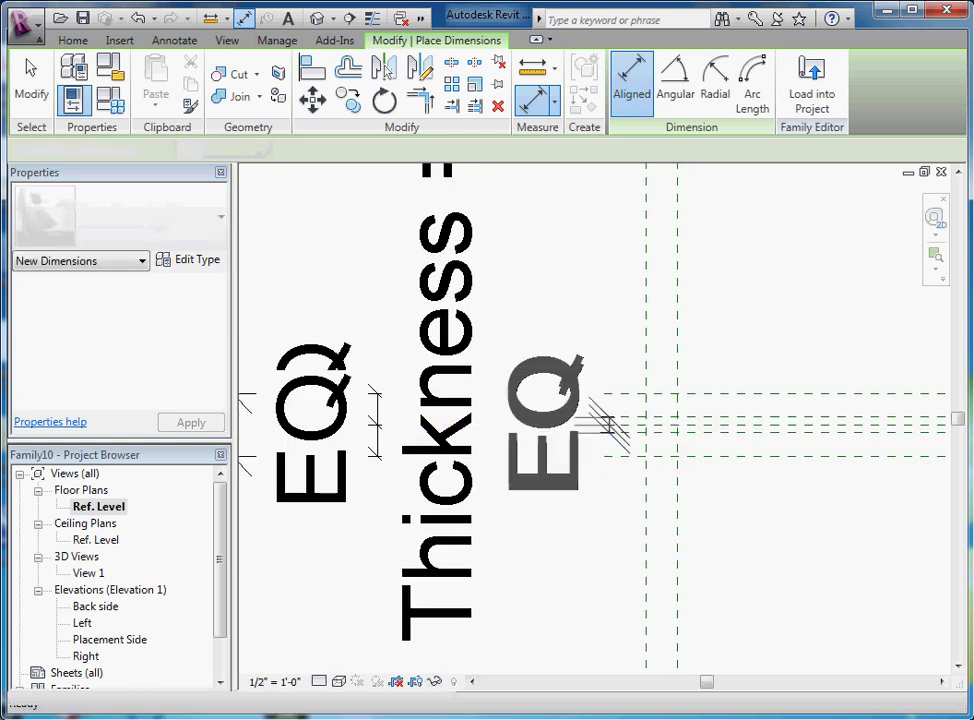
{"action": "key", "text": "Escape"}
{"action": "scroll", "coordinate": [585, 478], "scroll_direction": "down", "scroll_amount": 2}
{"action": "scroll", "coordinate": [583, 478], "scroll_direction": "down", "scroll_amount": 3}
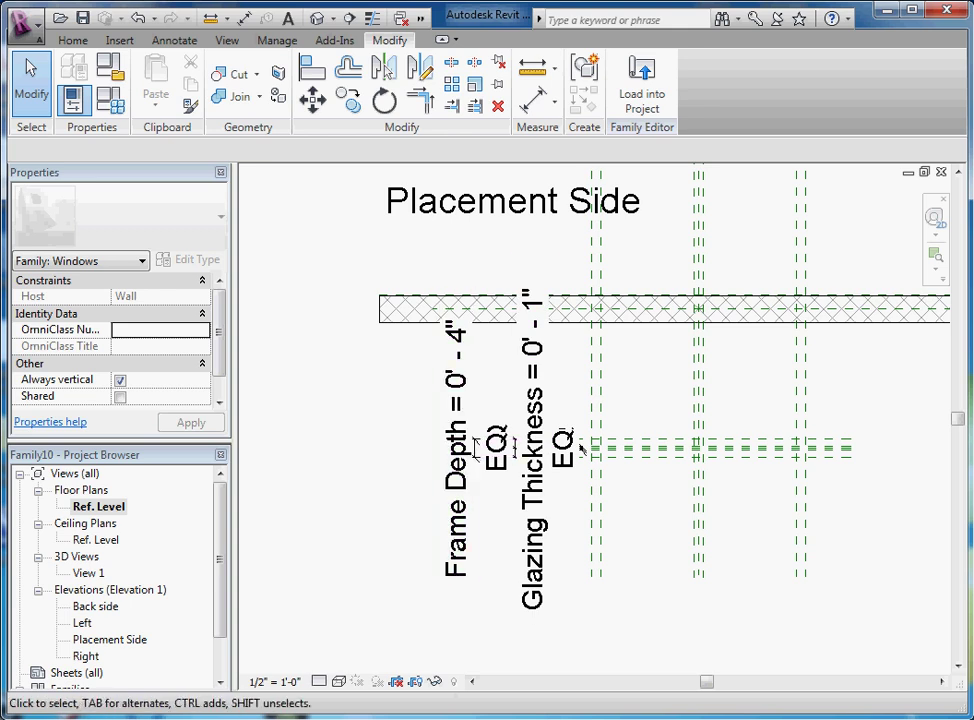
Step: Open the Placement Side elevation view and bring the reference plane grid into view
{"action": "double_click", "coordinate": [109, 639]}
{"action": "scroll", "coordinate": [110, 580], "scroll_direction": "down", "scroll_amount": 1}
{"action": "scroll", "coordinate": [422, 630], "scroll_direction": "down", "scroll_amount": 2}
{"action": "middle_click_drag", "start_coordinate": [422, 596], "coordinate": [418, 673]}
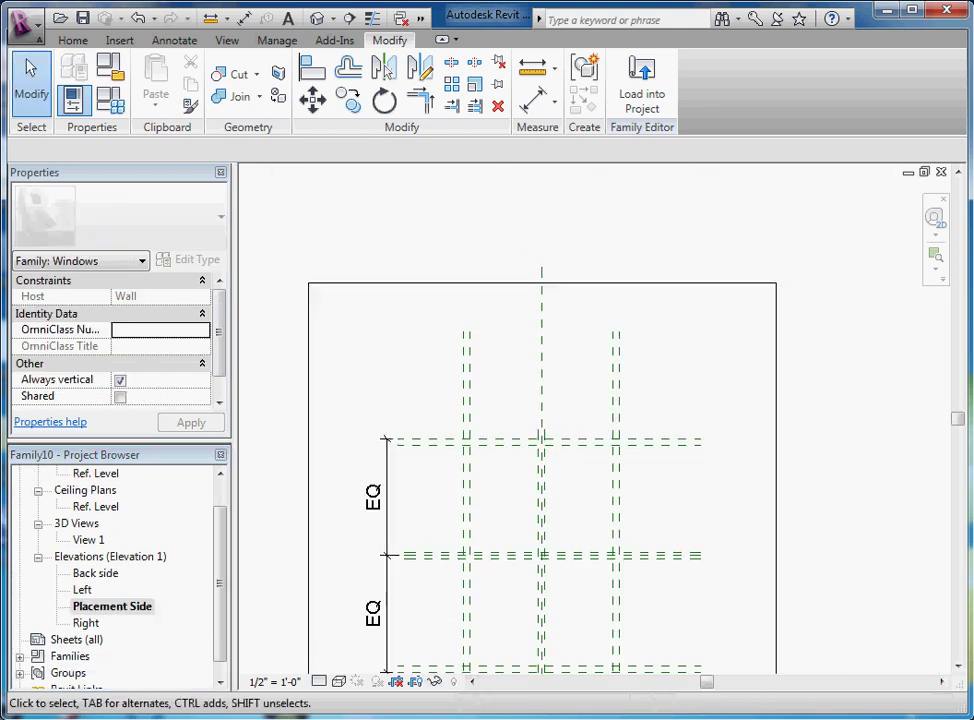
{"action": "scroll", "coordinate": [425, 281], "scroll_direction": "down", "scroll_amount": 1}
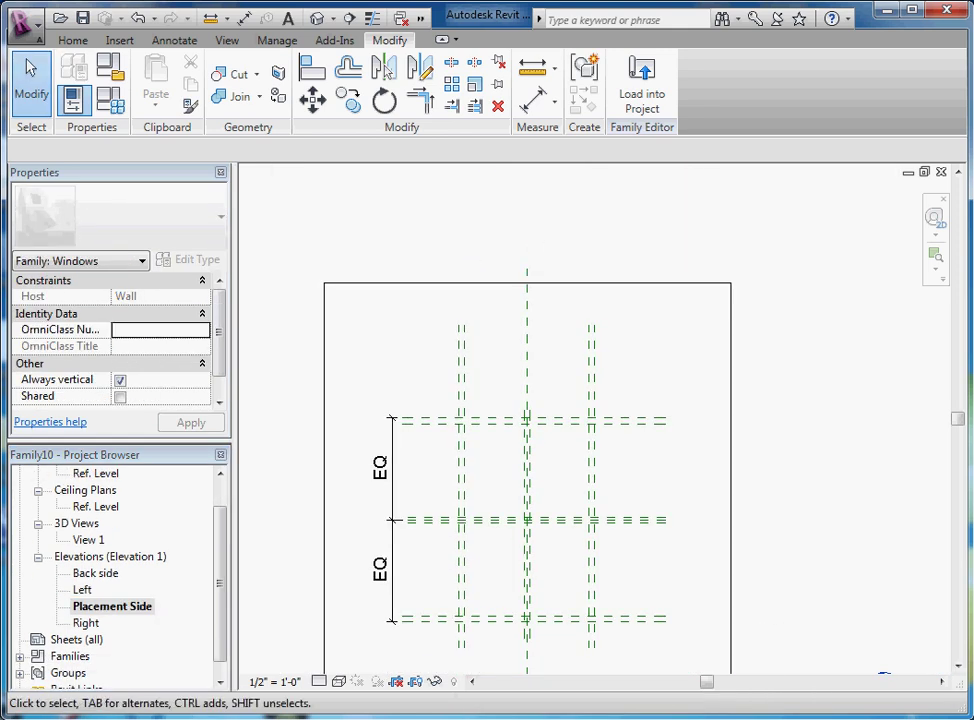
Step: Place an aligned dimension between the outermost left and right vertical reference planes, above the window grid
{"action": "scroll", "coordinate": [600, 500], "scroll_direction": "up", "scroll_amount": 3}
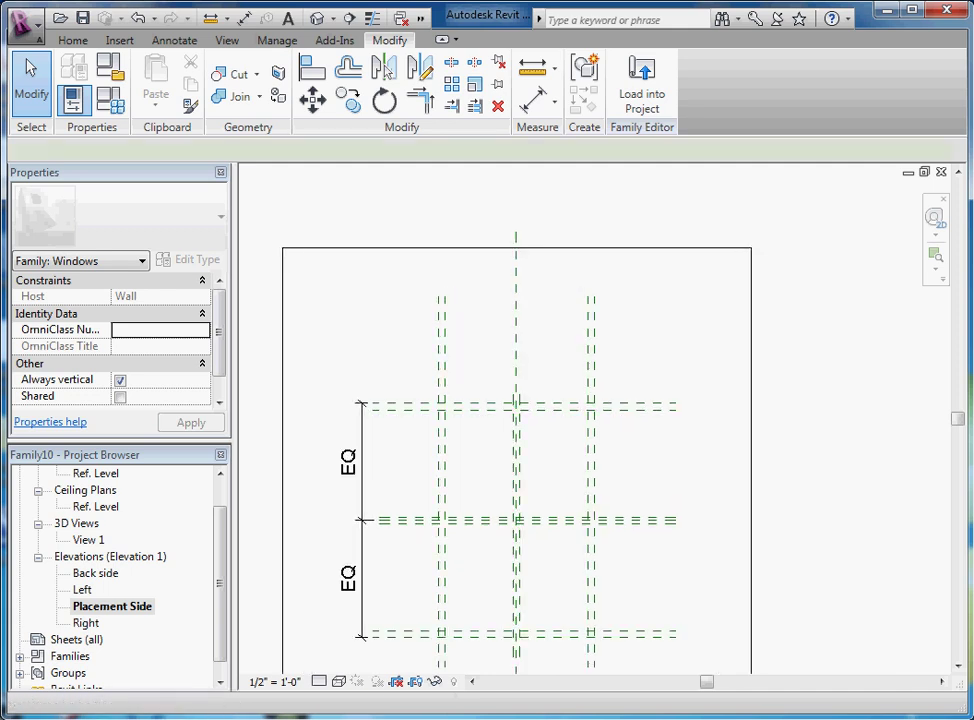
{"action": "key", "text": "d"}
{"action": "key", "text": "i"}
{"action": "left_click", "coordinate": [440, 370]}
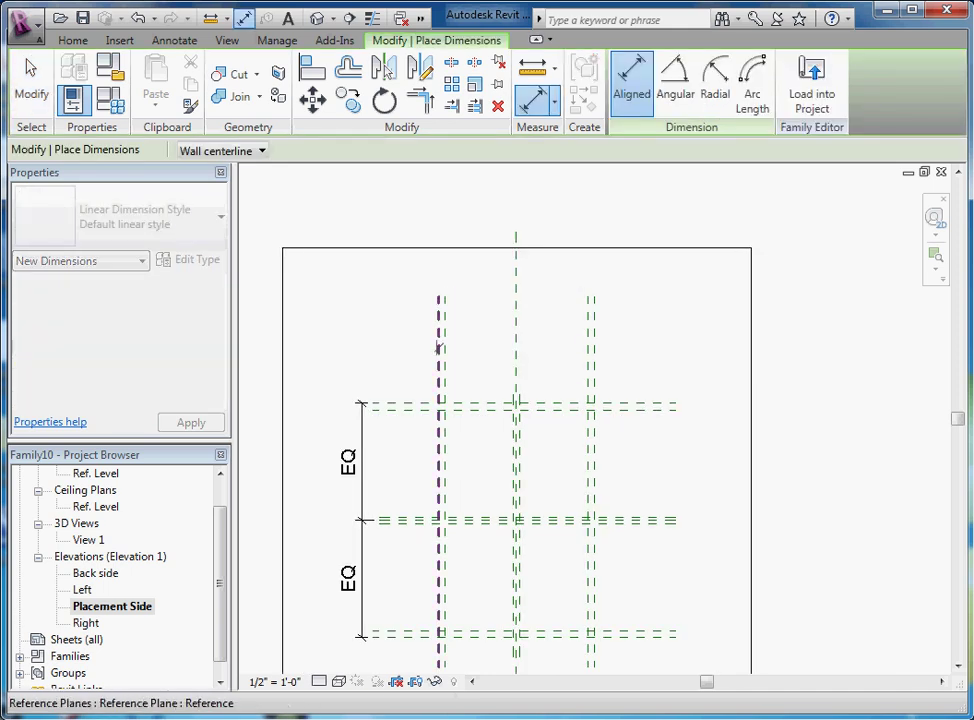
{"action": "left_click", "coordinate": [594, 367]}
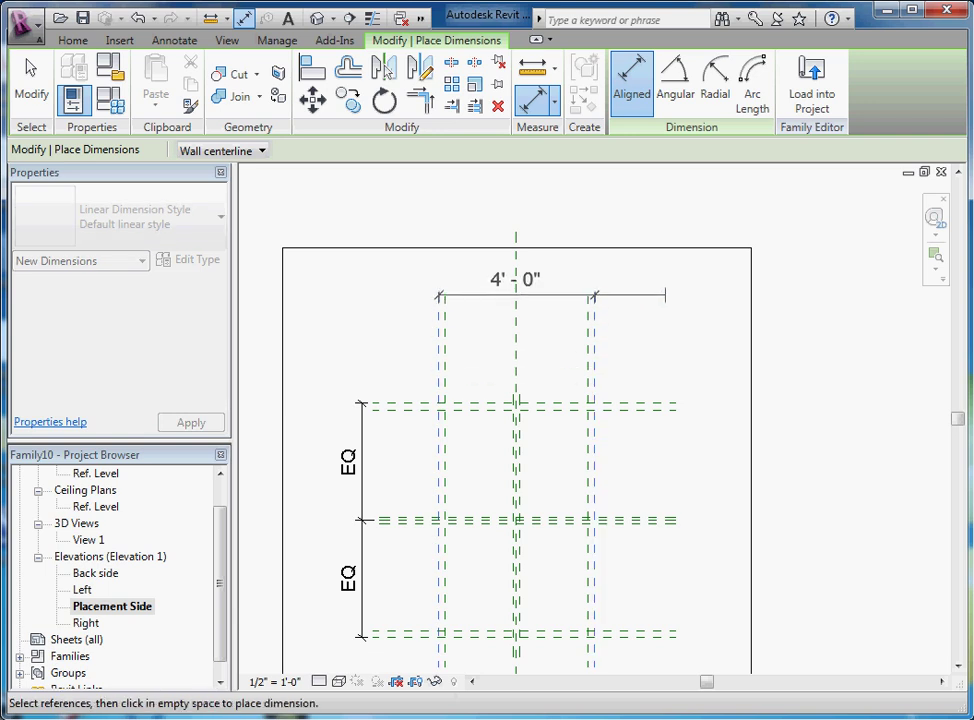
{"action": "left_click", "coordinate": [540, 293]}
{"action": "key", "text": "Escape"}
{"action": "key", "text": "Escape"}
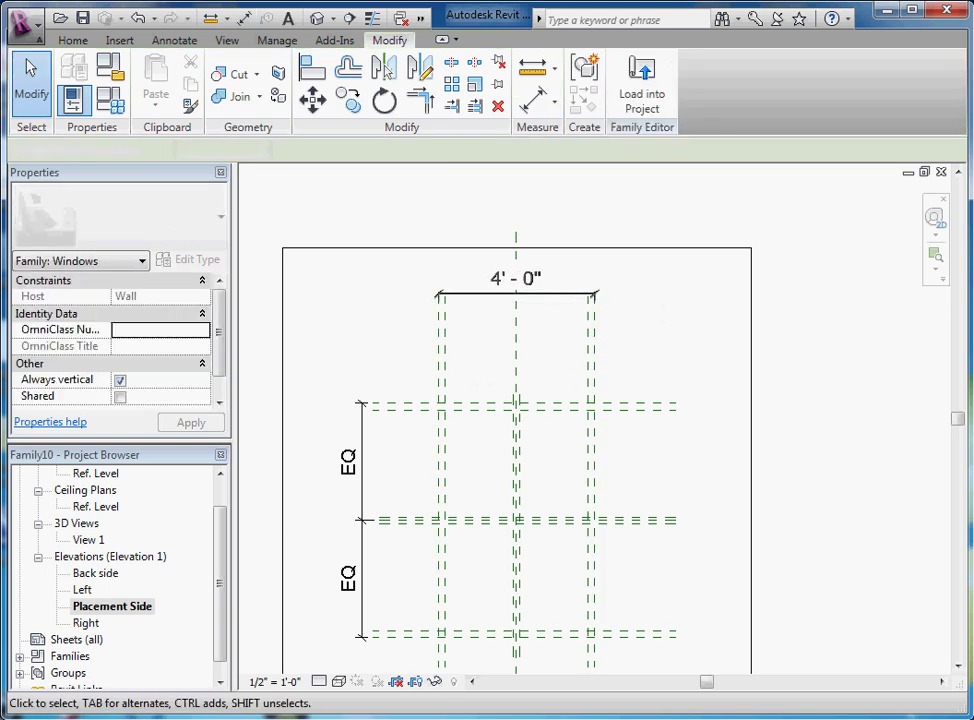
Step: Label the overall horizontal dimension between the outermost vertical planes with the existing Rough Width parameter
{"action": "left_click", "coordinate": [516, 300]}
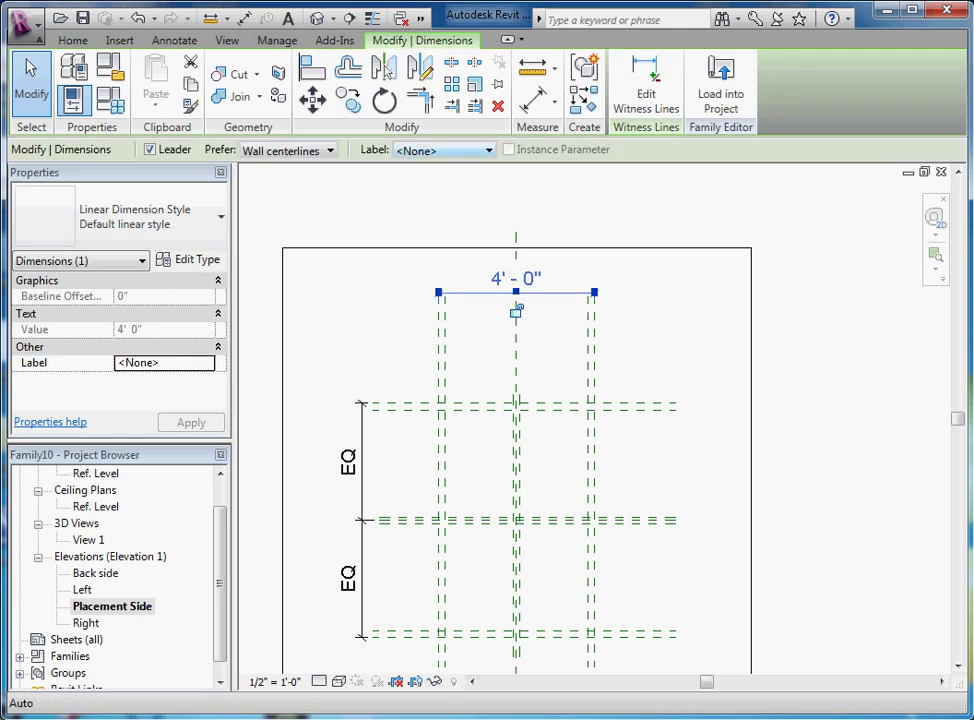
{"action": "left_click", "coordinate": [488, 150]}
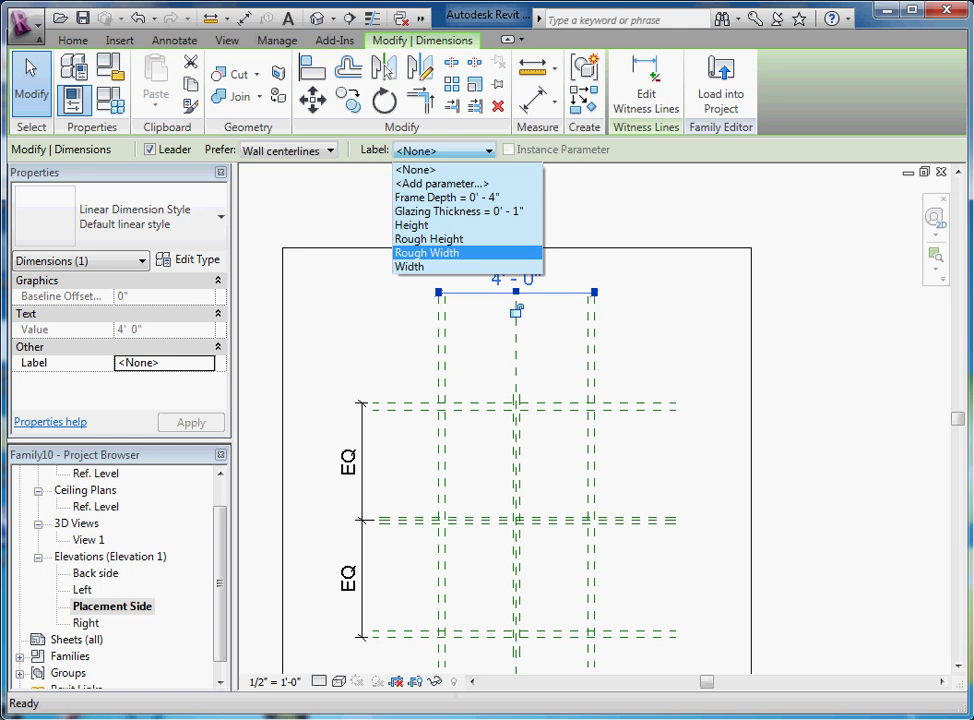
{"action": "left_click", "coordinate": [427, 252]}
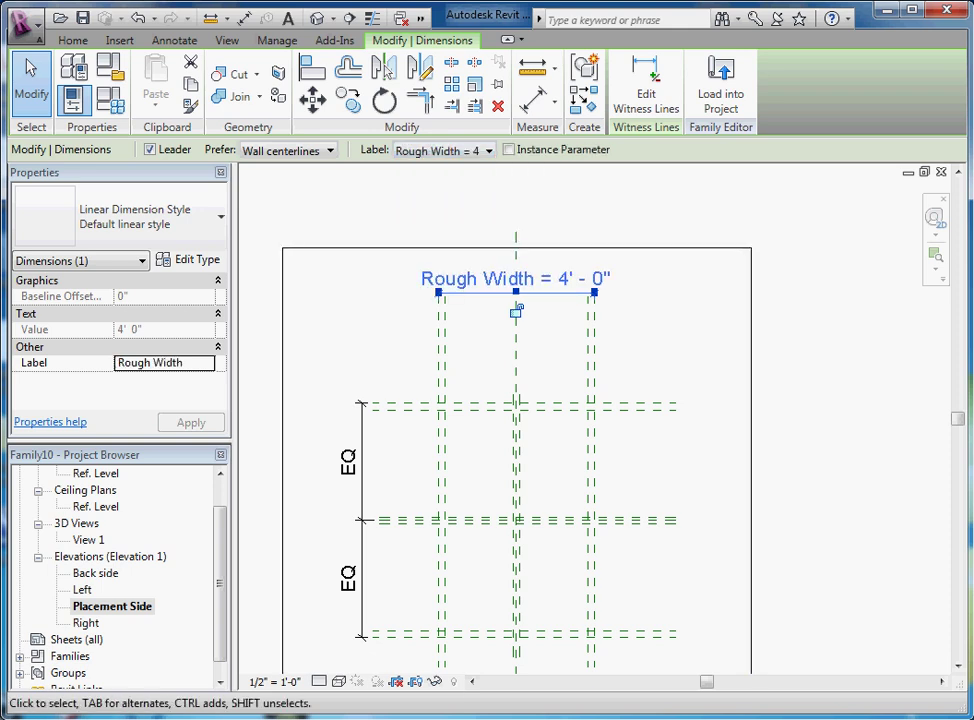
{"action": "key", "text": "Escape"}
Step: Place an aligned dimension string across the outer left, center and outer right vertical planes above Rough Width and make its segments equal
{"action": "scroll", "coordinate": [396, 271], "scroll_direction": "down", "scroll_amount": 2}
{"action": "scroll", "coordinate": [439, 340], "scroll_direction": "up", "scroll_amount": 3}
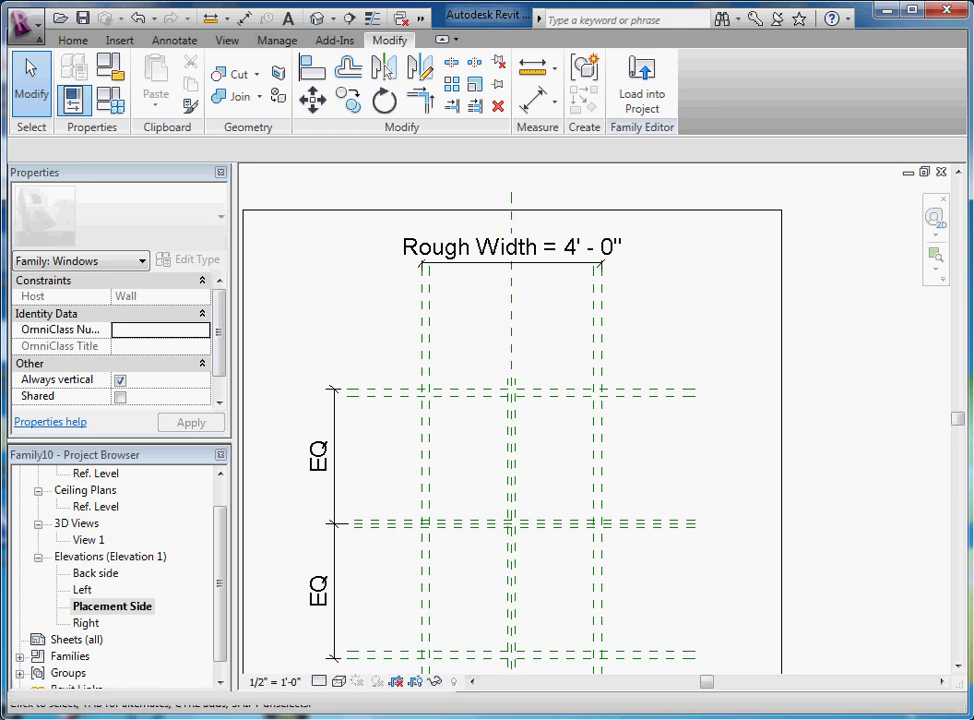
{"action": "key", "text": "d"}
{"action": "key", "text": "i"}
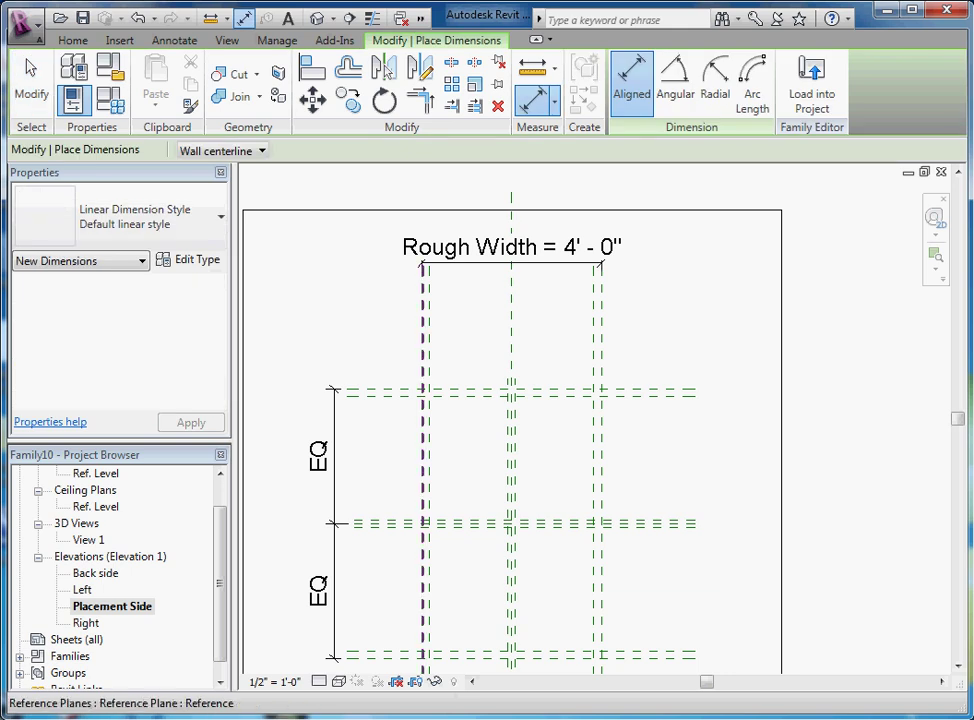
{"action": "left_click", "coordinate": [424, 323]}
{"action": "left_click", "coordinate": [511, 328]}
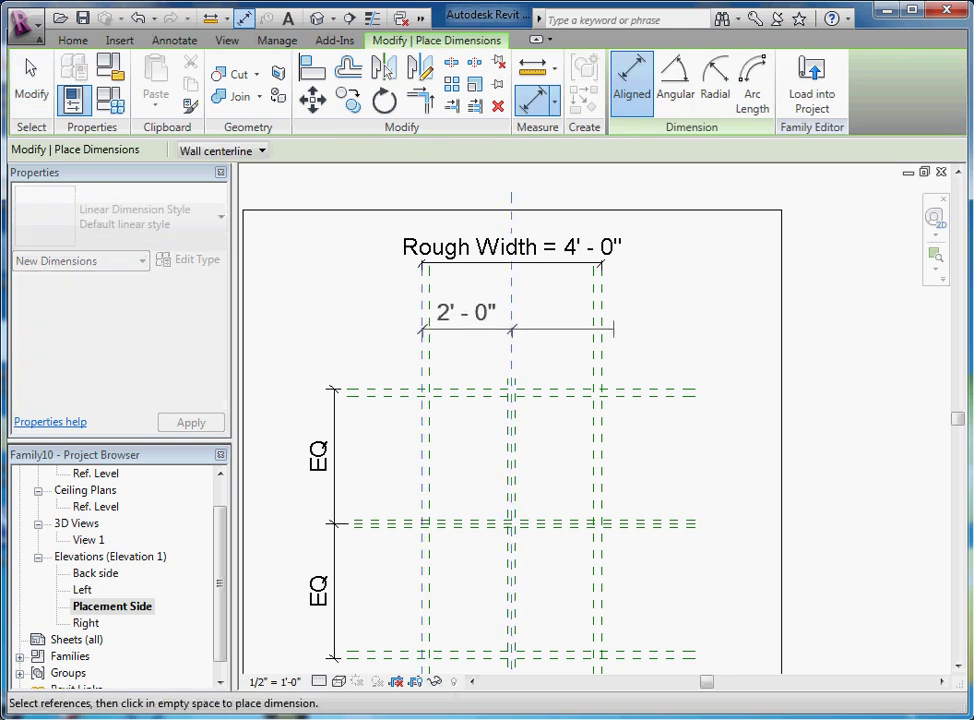
{"action": "left_click", "coordinate": [601, 330]}
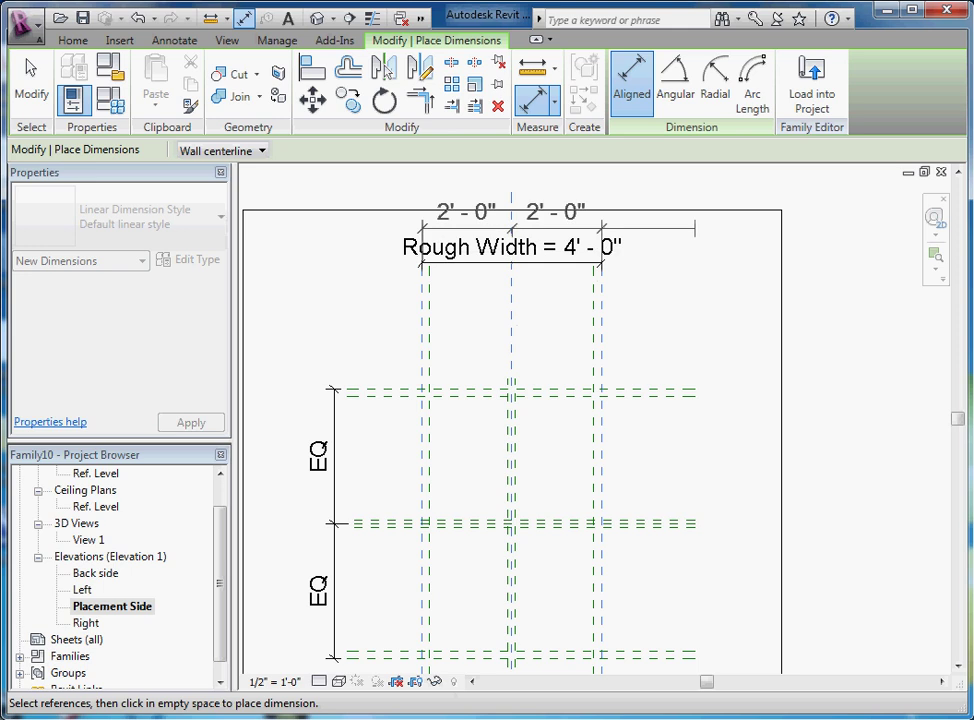
{"action": "left_click", "coordinate": [515, 226]}
{"action": "left_click", "coordinate": [511, 182]}
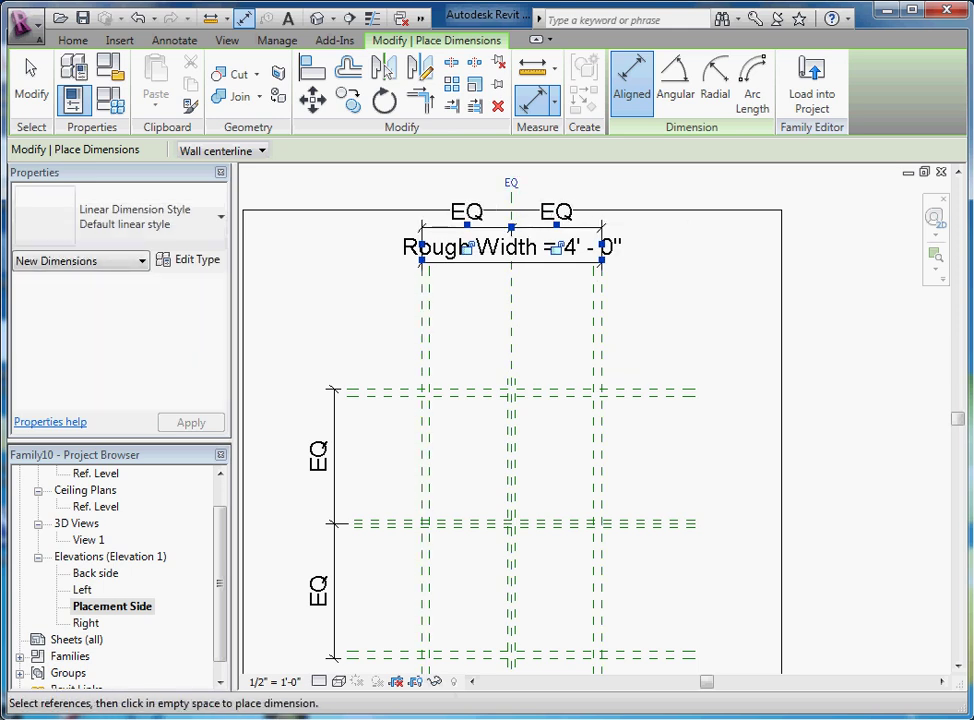
{"action": "key", "text": "Escape"}
{"action": "key", "text": "Escape"}
Step: Place an aligned dimension between the topmost and bottommost horizontal reference planes, left of the existing equality string
{"action": "scroll", "coordinate": [574, 207], "scroll_direction": "down", "scroll_amount": 2}
{"action": "scroll", "coordinate": [365, 370], "scroll_direction": "up", "scroll_amount": 1}
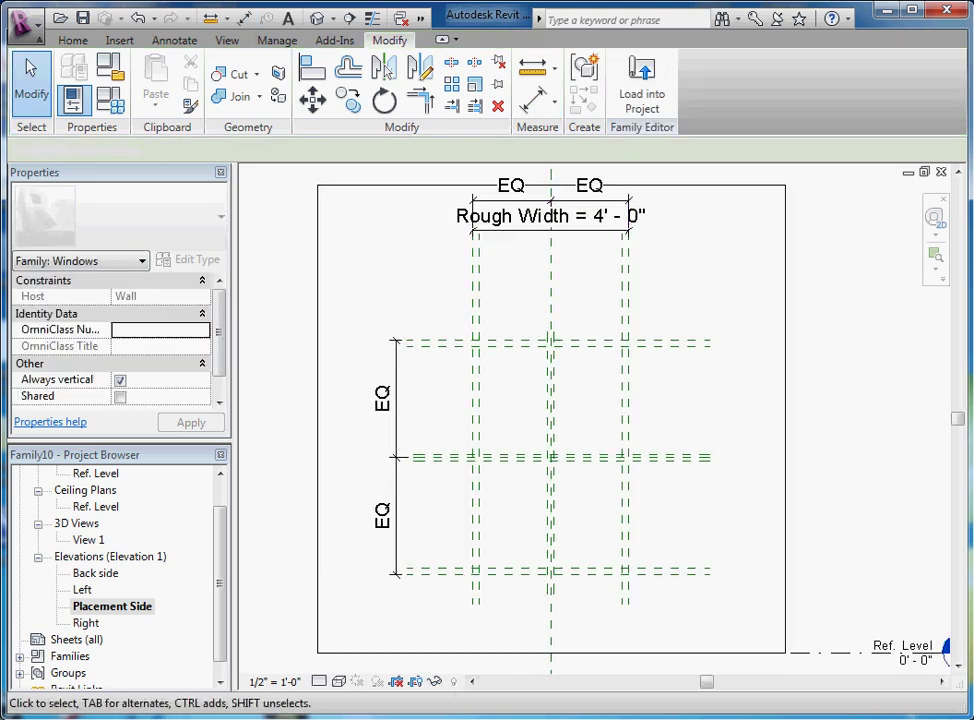
{"action": "scroll", "coordinate": [464, 305], "scroll_direction": "down", "scroll_amount": 1}
{"action": "key", "text": "d"}
{"action": "key", "text": "i"}
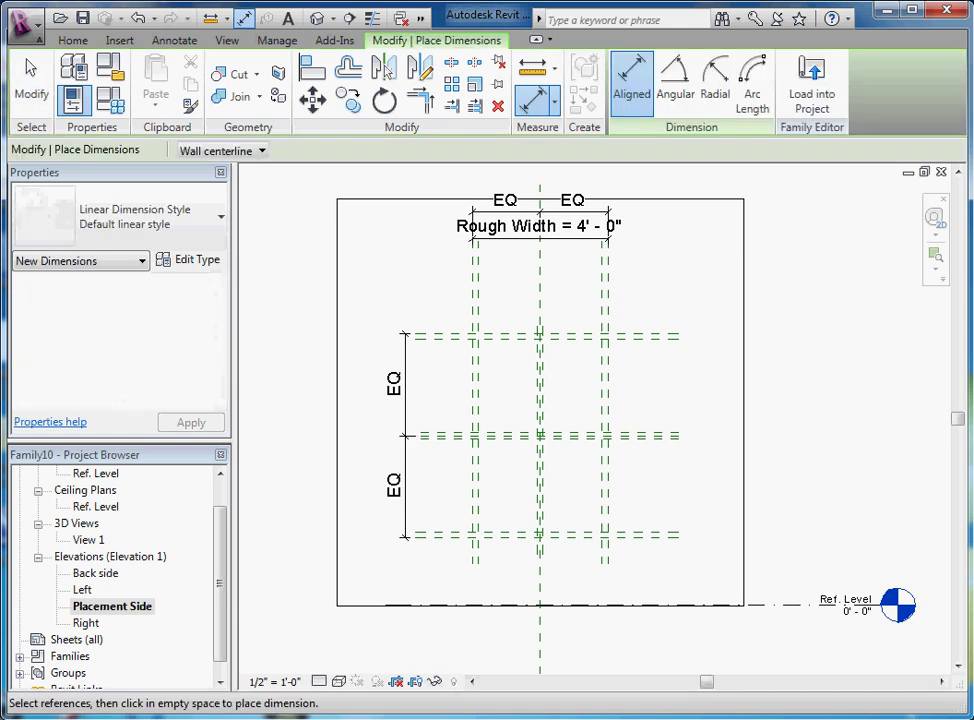
{"action": "left_click", "coordinate": [452, 334]}
{"action": "left_click", "coordinate": [450, 536]}
{"action": "left_click", "coordinate": [369, 449]}
{"action": "key", "text": "Escape"}
Step: Label the overall vertical dimension between the topmost and bottommost horizontal planes with the existing Rough Height parameter
{"action": "left_click", "coordinate": [369, 449]}
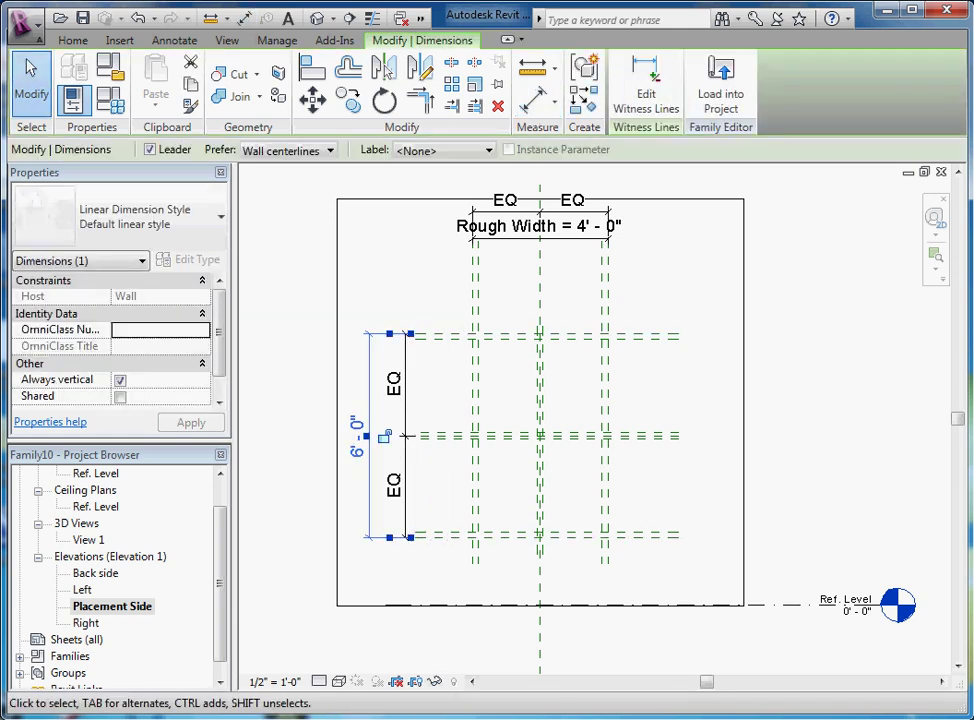
{"action": "left_click", "coordinate": [443, 150]}
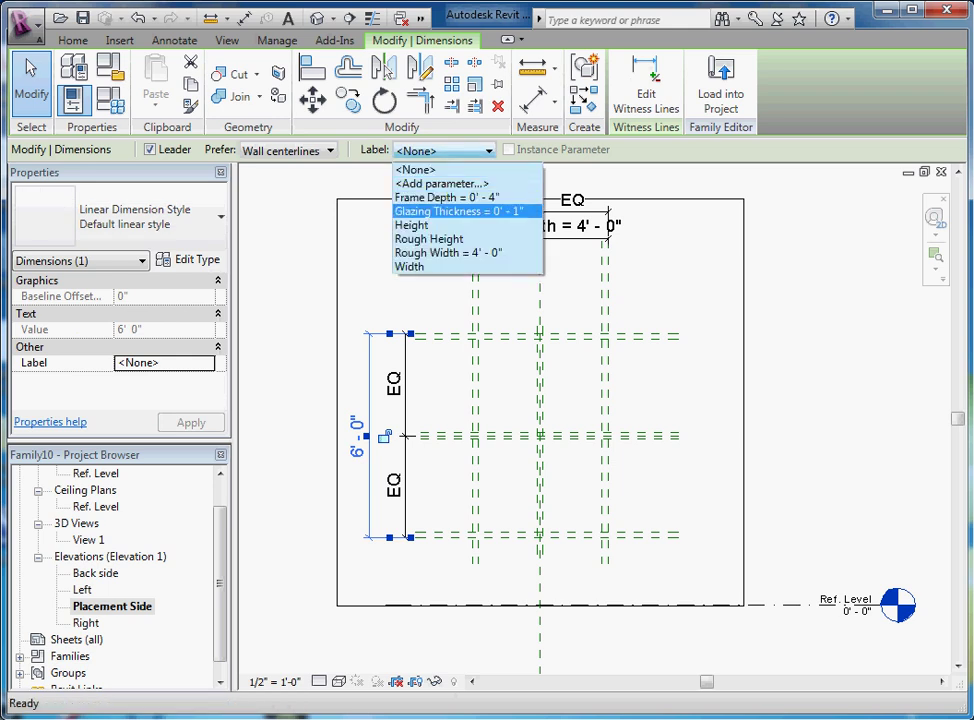
{"action": "left_click", "coordinate": [429, 239]}
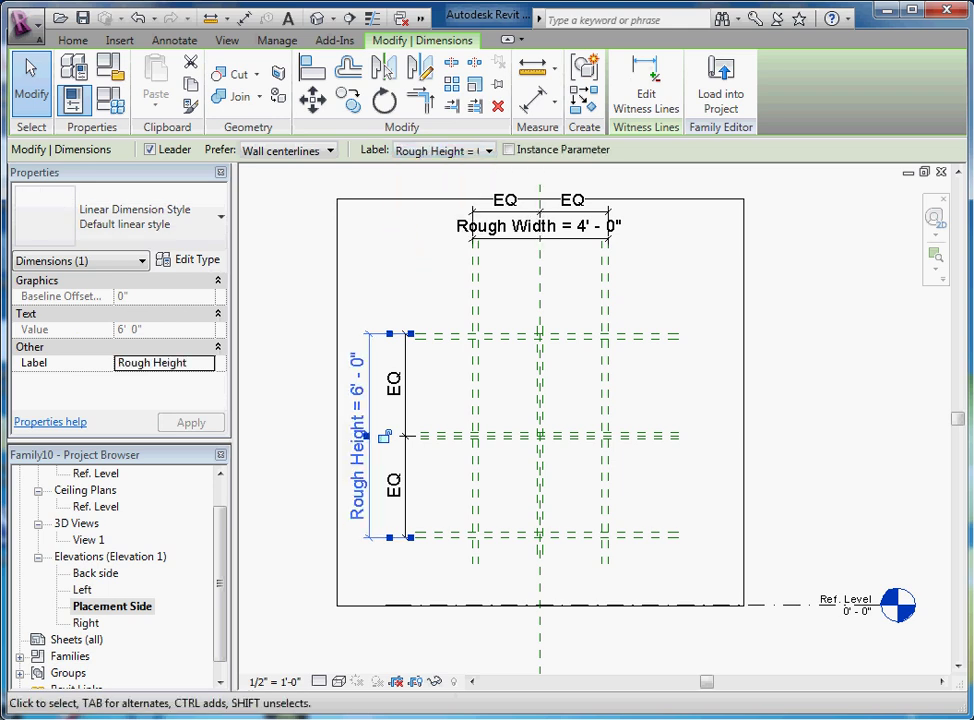
{"action": "key", "text": "Escape"}
Step: Place aligned dimensions between the paired vertical frame planes on both the left and right sides of the window
{"action": "scroll", "coordinate": [451, 474], "scroll_direction": "up", "scroll_amount": 1}
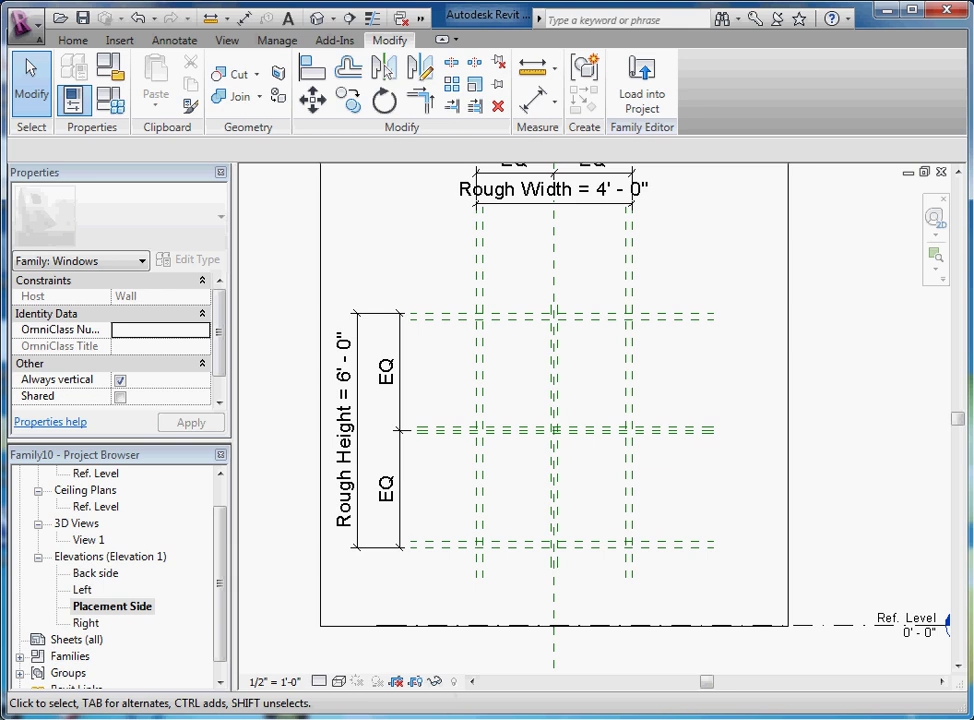
{"action": "scroll", "coordinate": [509, 303], "scroll_direction": "up", "scroll_amount": 1}
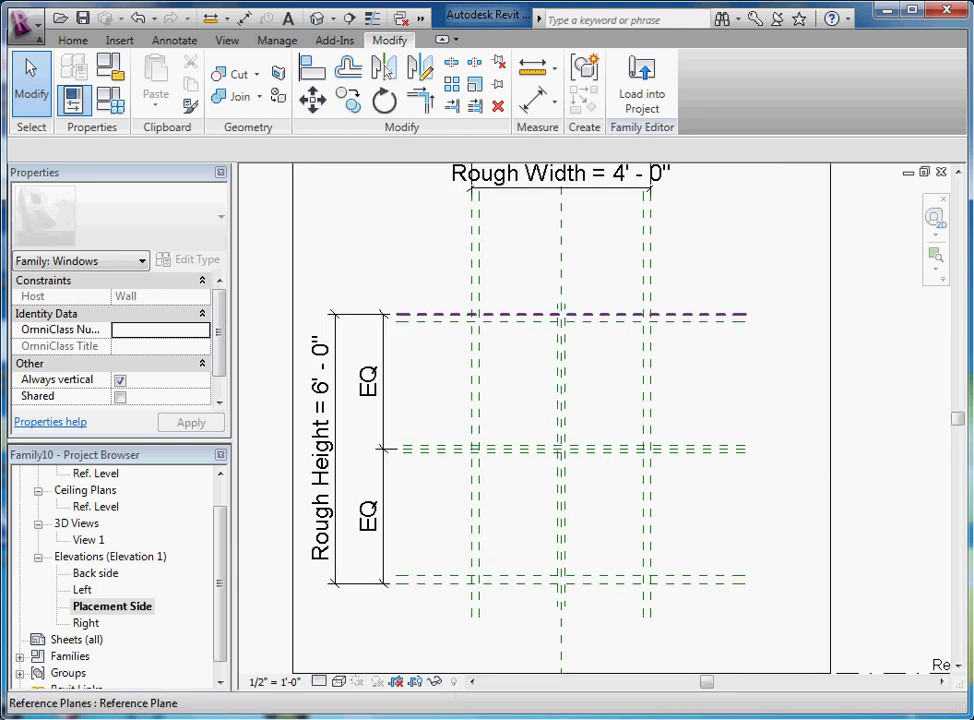
{"action": "scroll", "coordinate": [386, 336], "scroll_direction": "down", "scroll_amount": 2}
{"action": "scroll", "coordinate": [535, 264], "scroll_direction": "up", "scroll_amount": 1}
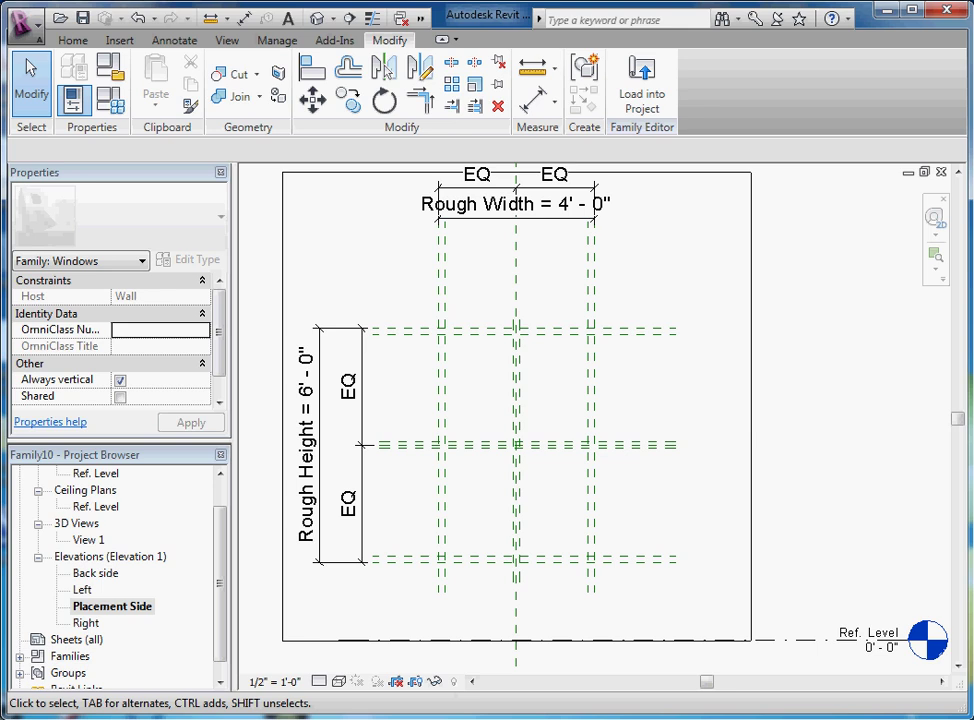
{"action": "key", "text": "d"}
{"action": "key", "text": "i"}
{"action": "left_click", "coordinate": [437, 280]}
{"action": "left_click", "coordinate": [470, 277]}
{"action": "left_click", "coordinate": [588, 288]}
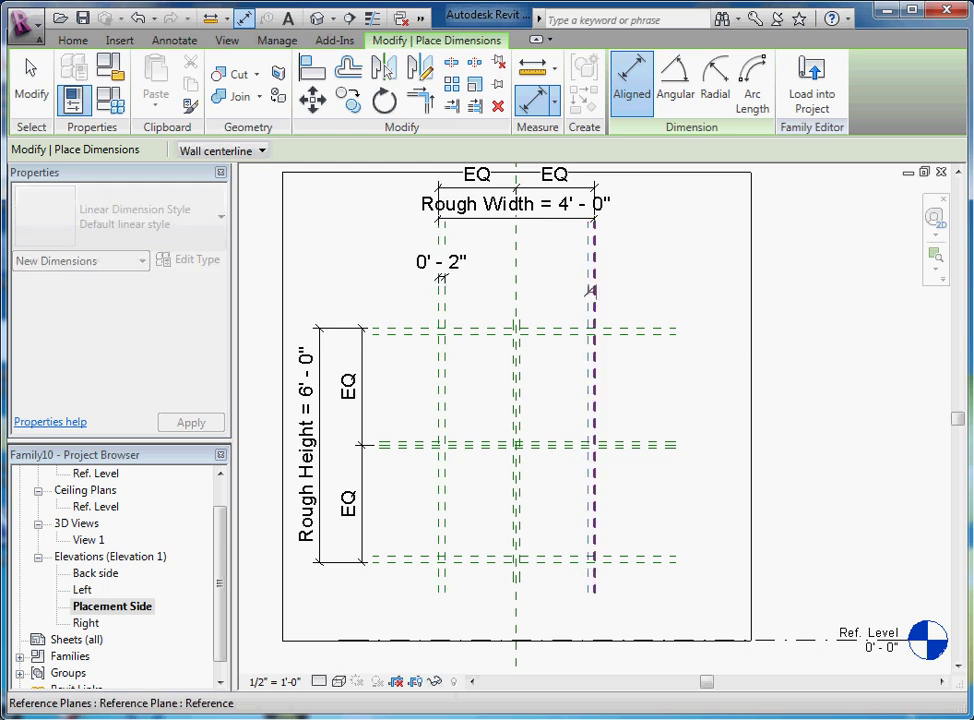
{"action": "left_click", "coordinate": [594, 288]}
{"action": "left_click", "coordinate": [638, 278]}
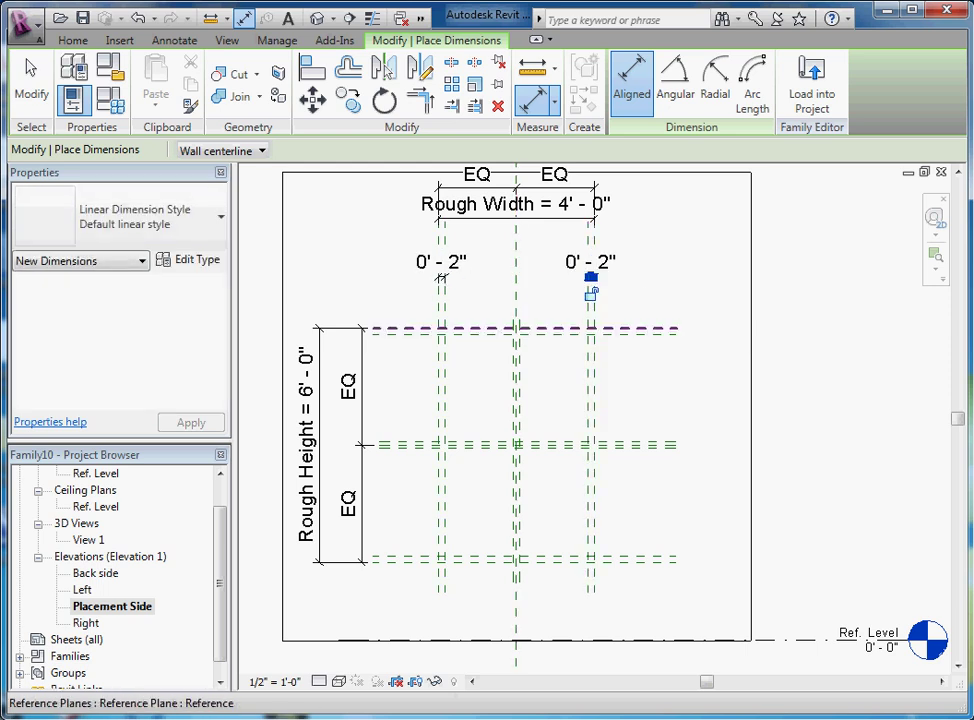
Step: Place aligned dimensions between the paired horizontal frame planes at both the top and bottom of the window
{"action": "left_click", "coordinate": [408, 328]}
{"action": "left_click", "coordinate": [400, 331]}
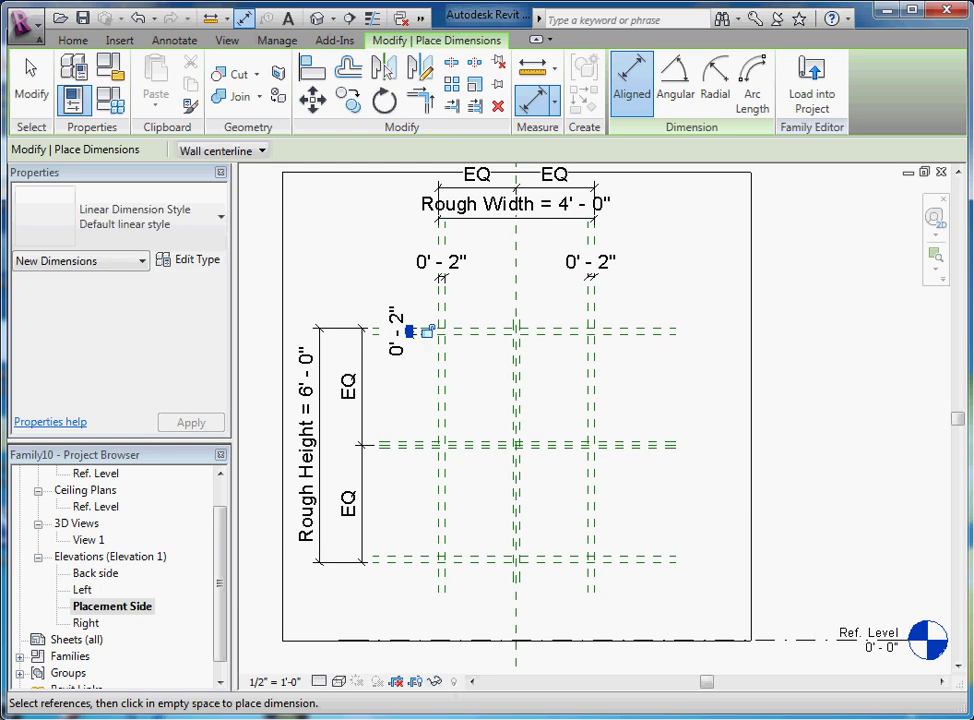
{"action": "left_click", "coordinate": [404, 556]}
{"action": "left_click", "coordinate": [406, 560]}
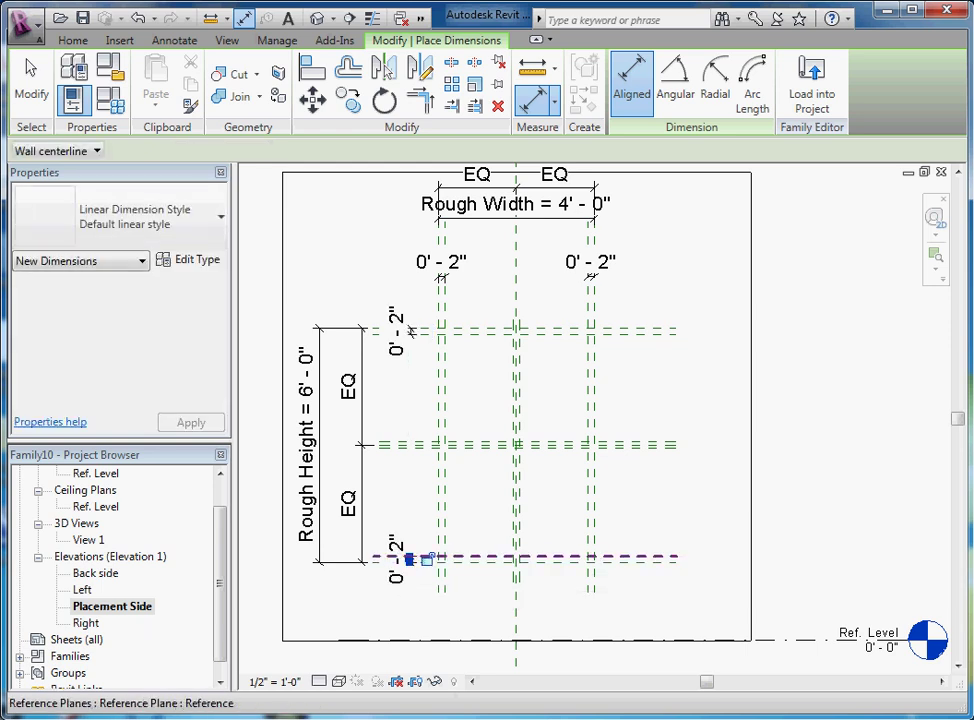
{"action": "key", "text": "Escape"}
{"action": "key", "text": "Escape"}
{"action": "left_click", "coordinate": [408, 331]}
{"action": "key", "text": "Escape"}
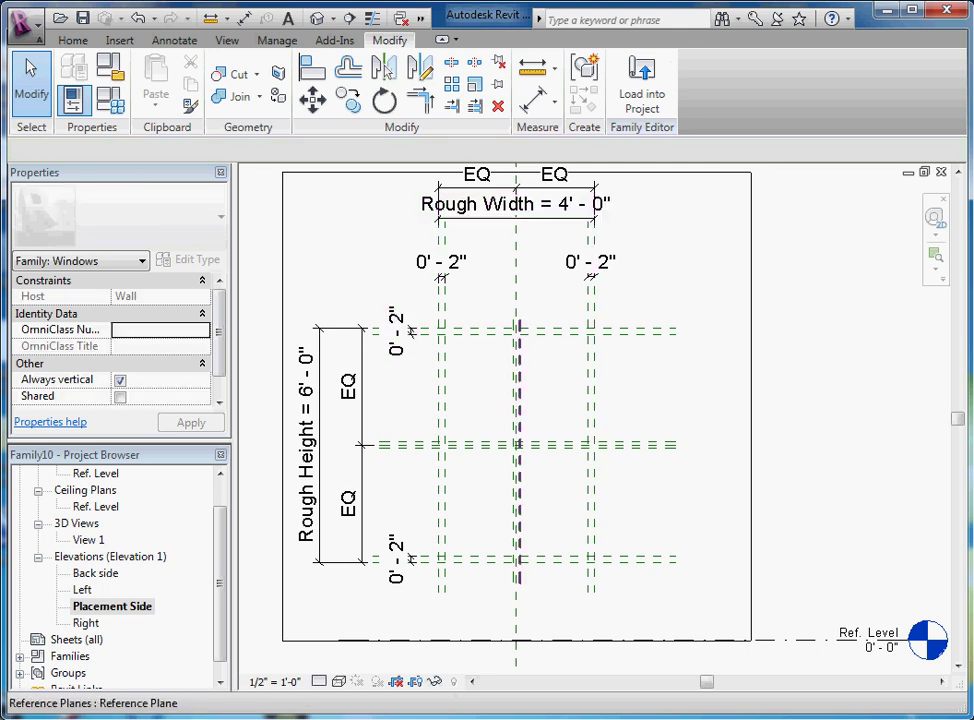
Step: Label all four frame plane-pair dimensions together with a new type-based family parameter named Frame Thickness, grouped under Dimensions
{"action": "left_click", "coordinate": [441, 264]}
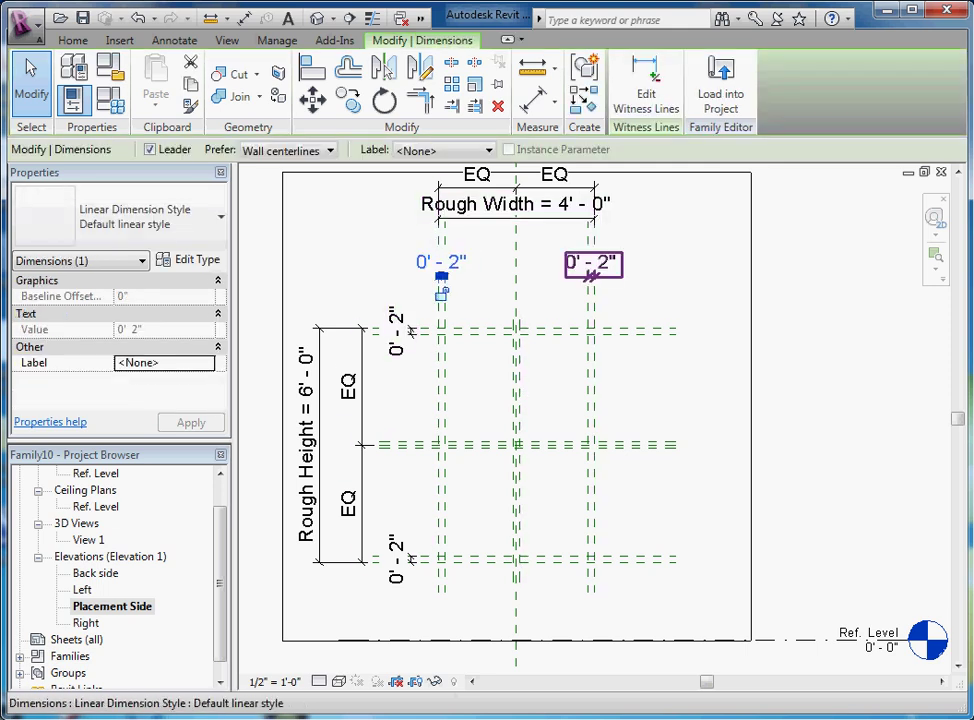
{"action": "left_click", "coordinate": [590, 268], "text": "ctrl"}
{"action": "left_click", "coordinate": [400, 557], "text": "ctrl"}
{"action": "left_click", "coordinate": [396, 328], "text": "ctrl"}
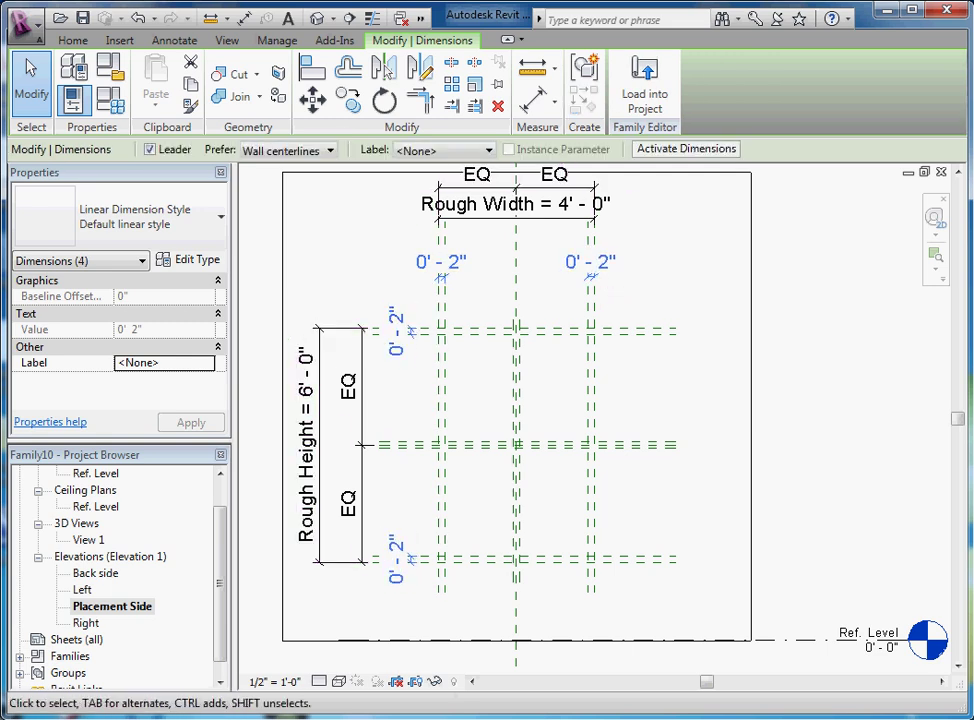
{"action": "left_click", "coordinate": [444, 150]}
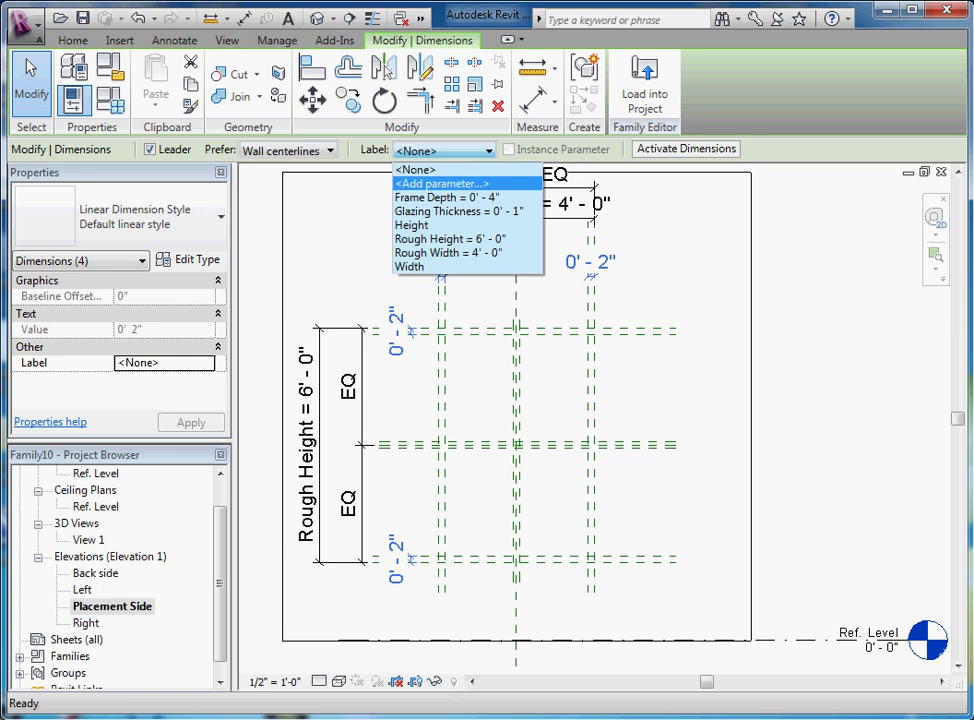
{"action": "left_click", "coordinate": [441, 183]}
{"action": "type", "text": "Frame Thickness"}
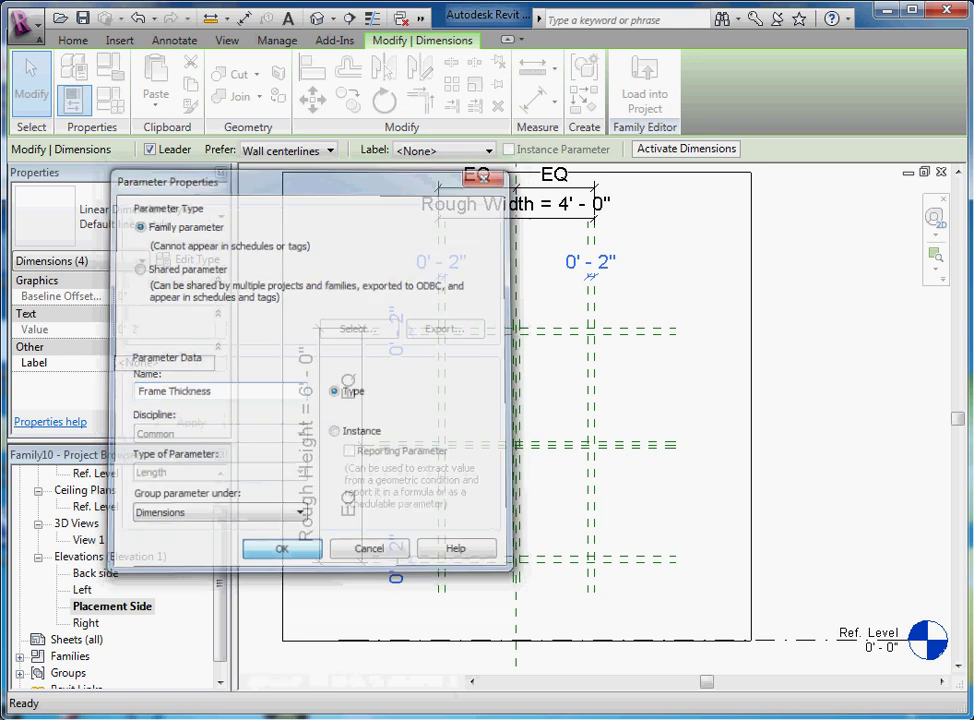
{"action": "key", "text": "Return"}
{"action": "key", "text": "Escape"}
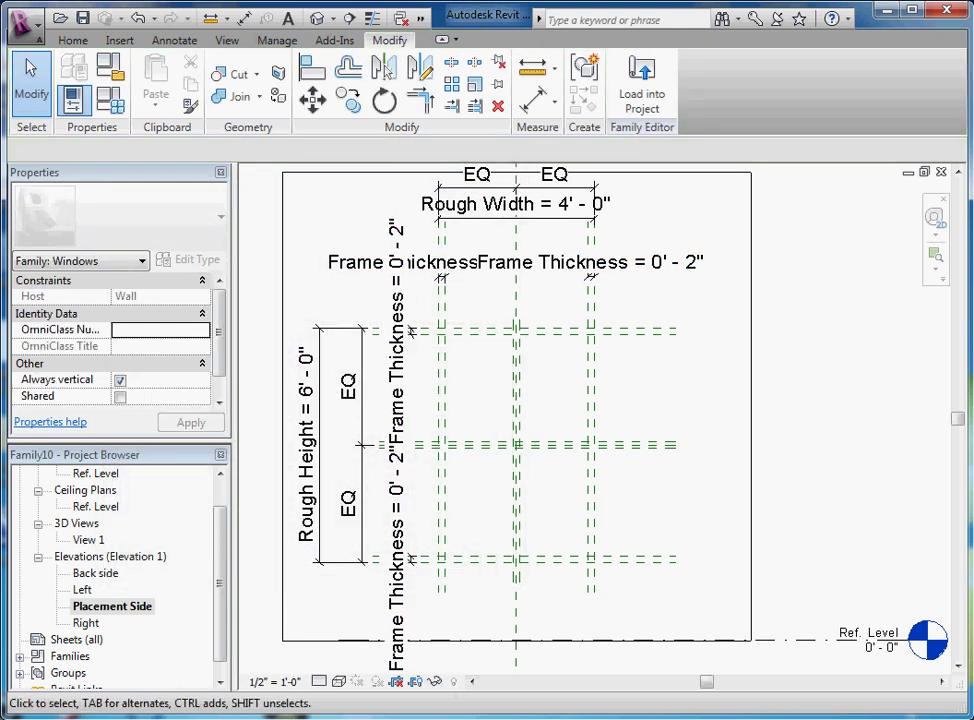
{"action": "scroll", "coordinate": [516, 361], "scroll_direction": "up", "scroll_amount": 1}
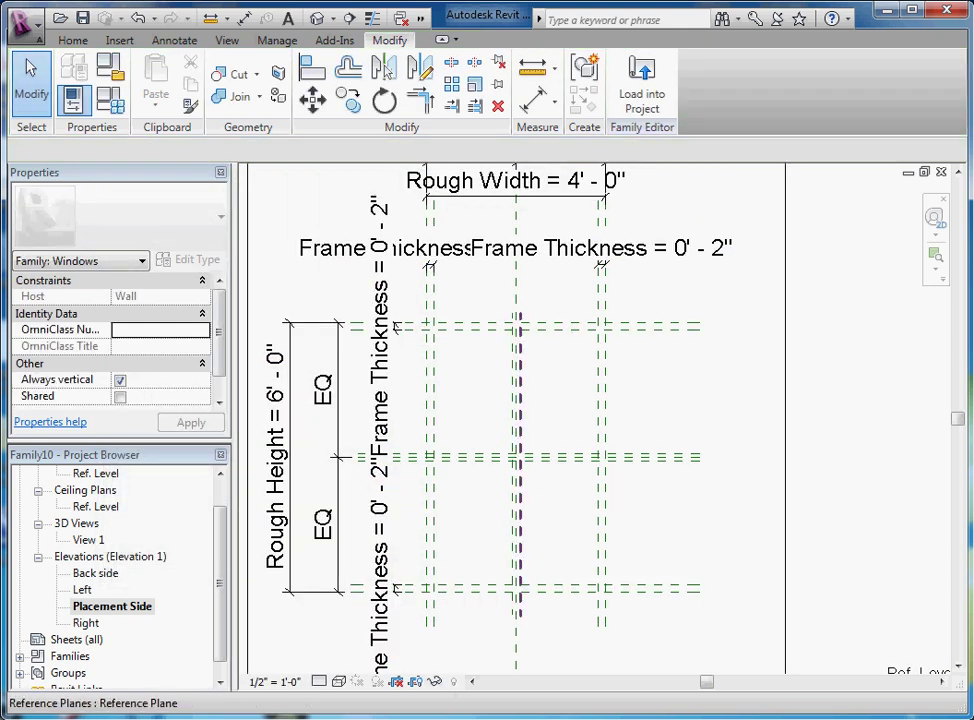
Step: Place aligned dimensions between the outer pair of central vertical planes and the outer pair of central horizontal planes
{"action": "scroll", "coordinate": [490, 323], "scroll_direction": "up", "scroll_amount": 1}
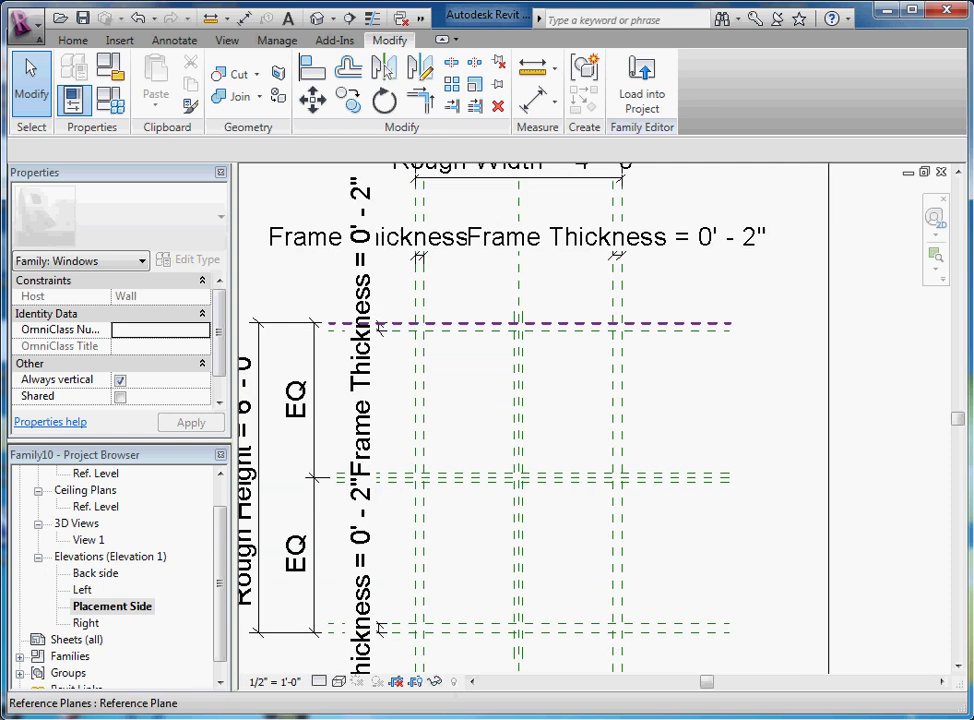
{"action": "key", "text": "d"}
{"action": "key", "text": "i"}
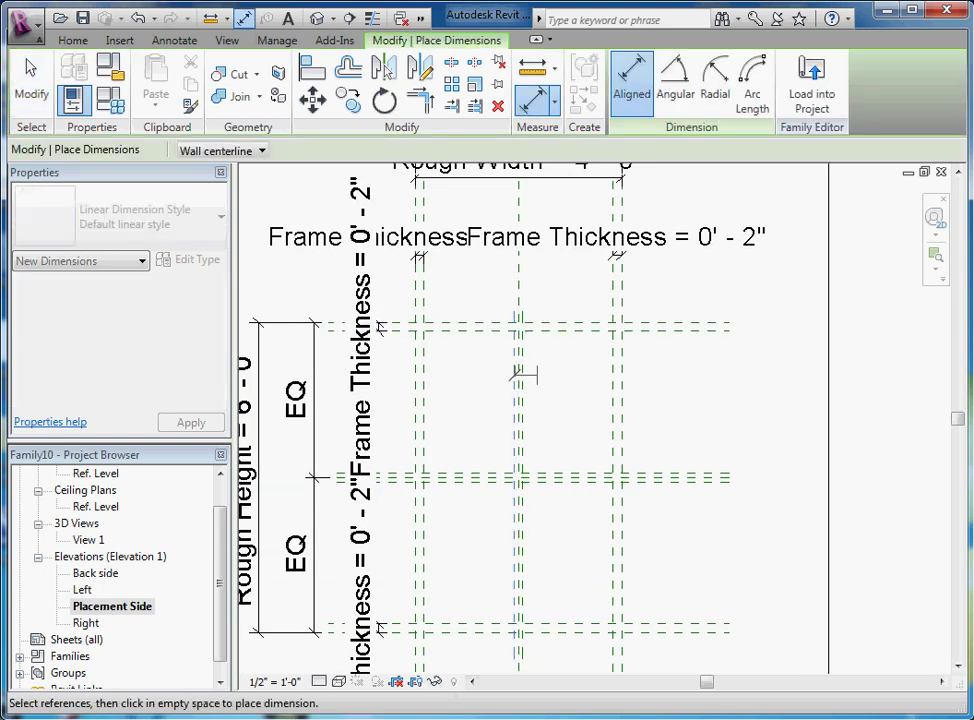
{"action": "left_click", "coordinate": [516, 370]}
{"action": "left_click", "coordinate": [521, 370]}
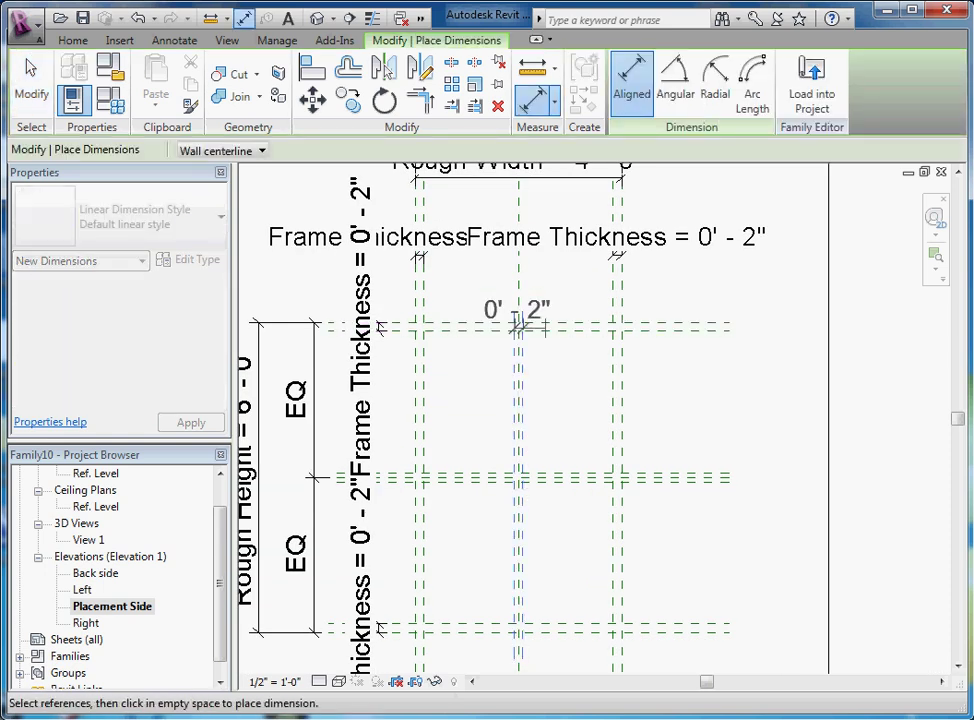
{"action": "left_click", "coordinate": [518, 318]}
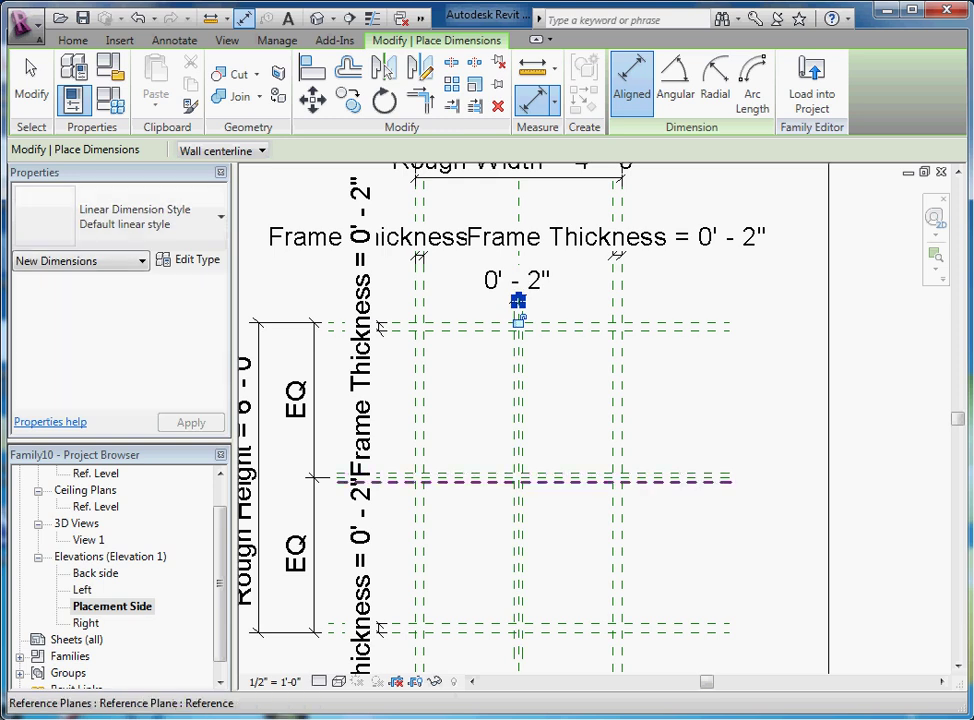
{"action": "left_click", "coordinate": [676, 482]}
{"action": "left_click", "coordinate": [778, 550]}
{"action": "key", "text": "Escape"}
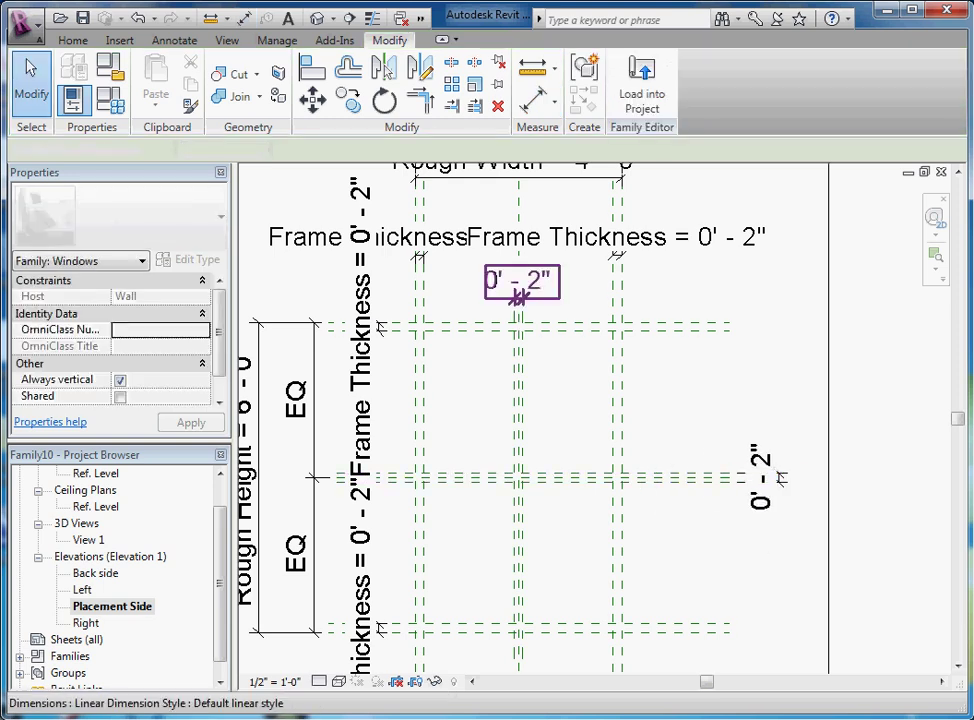
Step: Label both central plane-pair dimensions with a new type-based family parameter named Muntin Thickness, grouped under Dimensions
{"action": "left_click", "coordinate": [518, 297]}
{"action": "left_click", "coordinate": [778, 477], "text": "ctrl"}
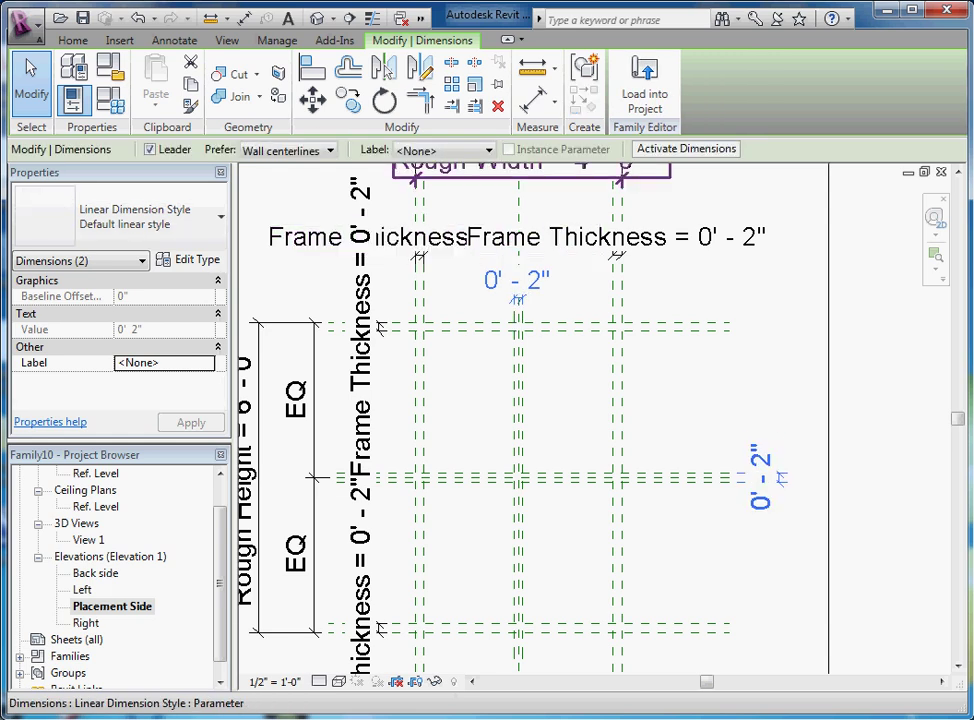
{"action": "left_click", "coordinate": [443, 150]}
{"action": "left_click", "coordinate": [432, 181]}
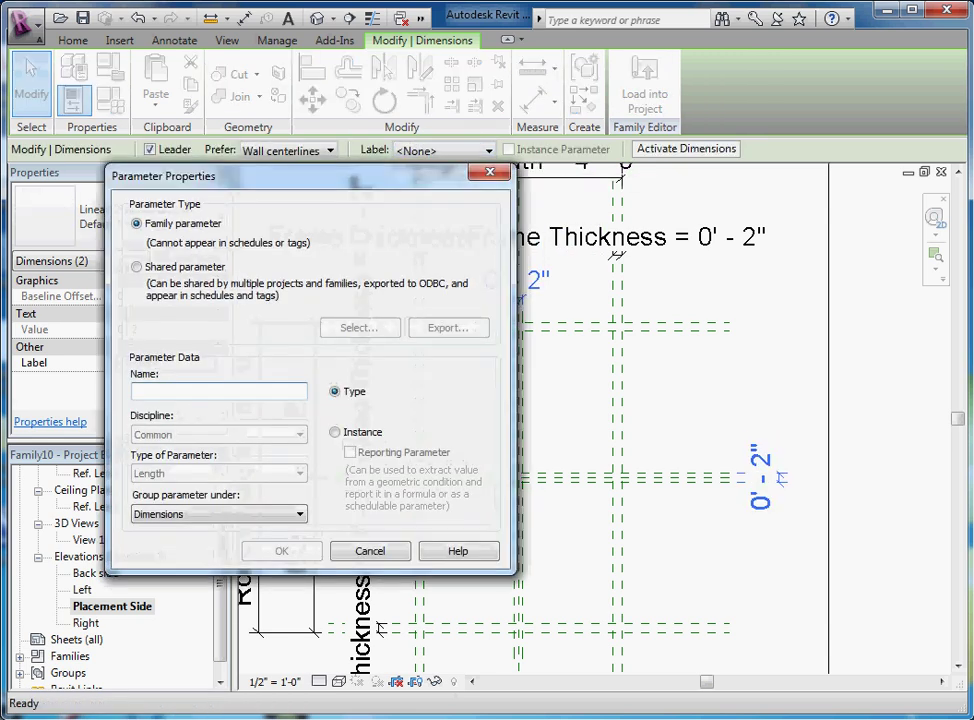
{"action": "type", "text": "Mu"}
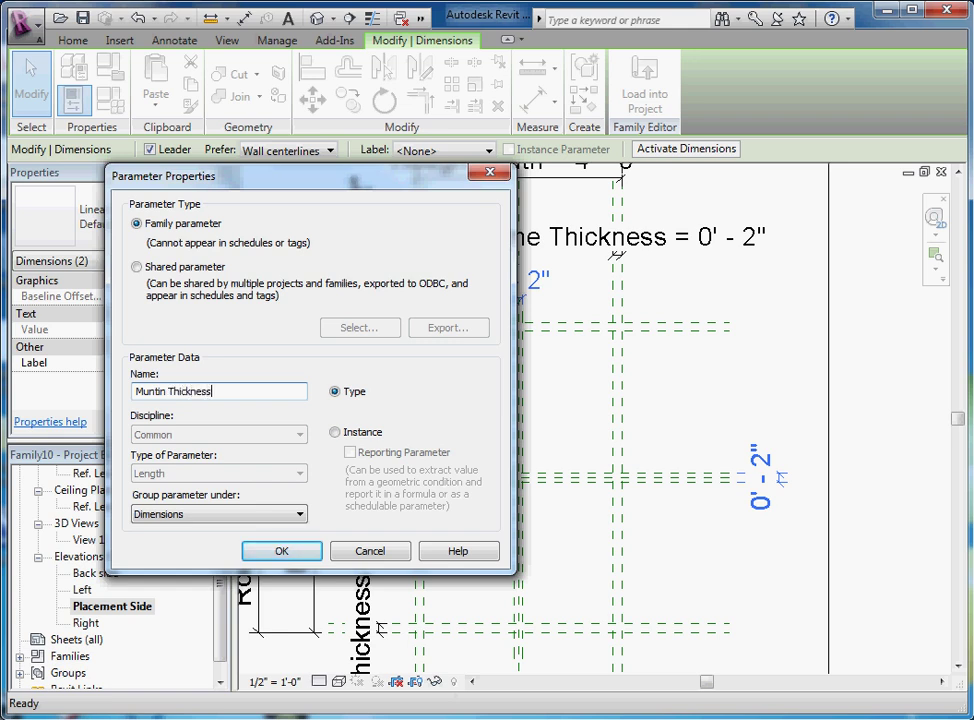
{"action": "type", "text": "ntin Thickness"}
{"action": "key", "text": "Return"}
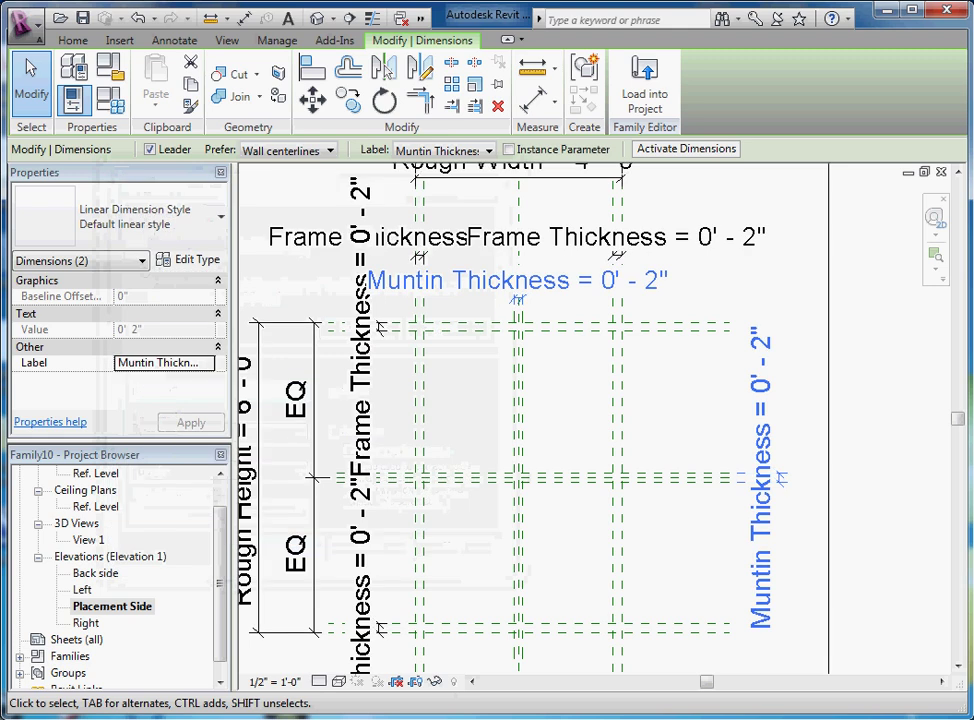
{"action": "key", "text": "Escape"}
Step: Dimension across the three central vertical planes, place the dimension above the wall and constrain its segments as equal
{"action": "scroll", "coordinate": [520, 350], "scroll_direction": "up", "scroll_amount": 2}
{"action": "scroll", "coordinate": [515, 312], "scroll_direction": "up", "scroll_amount": 3}
{"action": "scroll", "coordinate": [523, 300], "scroll_direction": "down", "scroll_amount": 1}
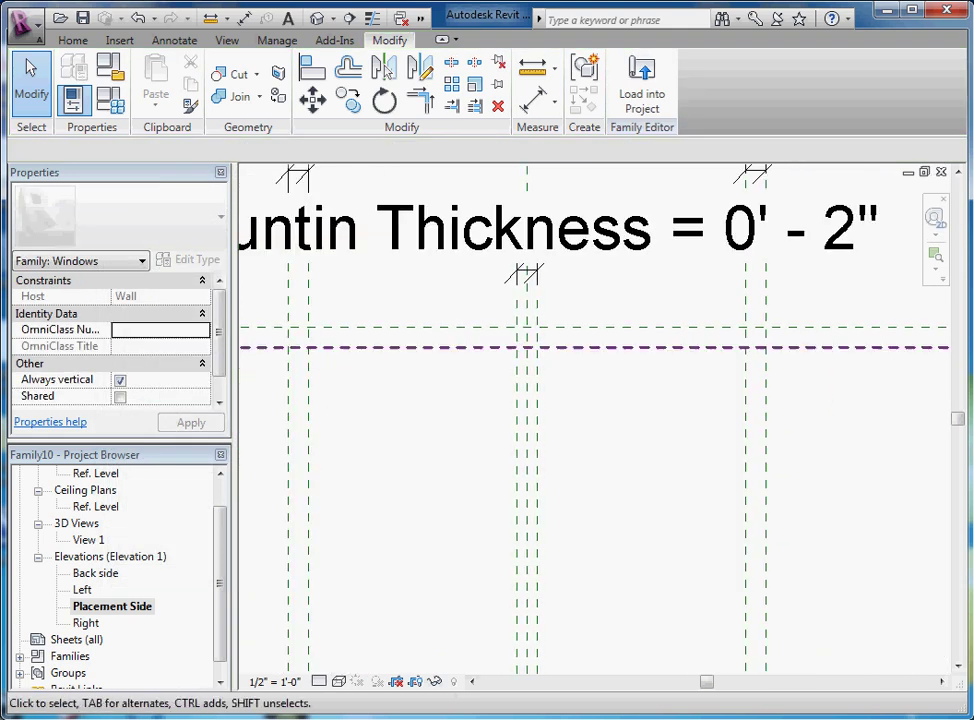
{"action": "scroll", "coordinate": [466, 341], "scroll_direction": "down", "scroll_amount": 2}
{"action": "scroll", "coordinate": [546, 270], "scroll_direction": "up", "scroll_amount": 4}
{"action": "scroll", "coordinate": [434, 325], "scroll_direction": "down", "scroll_amount": 2}
{"action": "scroll", "coordinate": [503, 331], "scroll_direction": "up", "scroll_amount": 2}
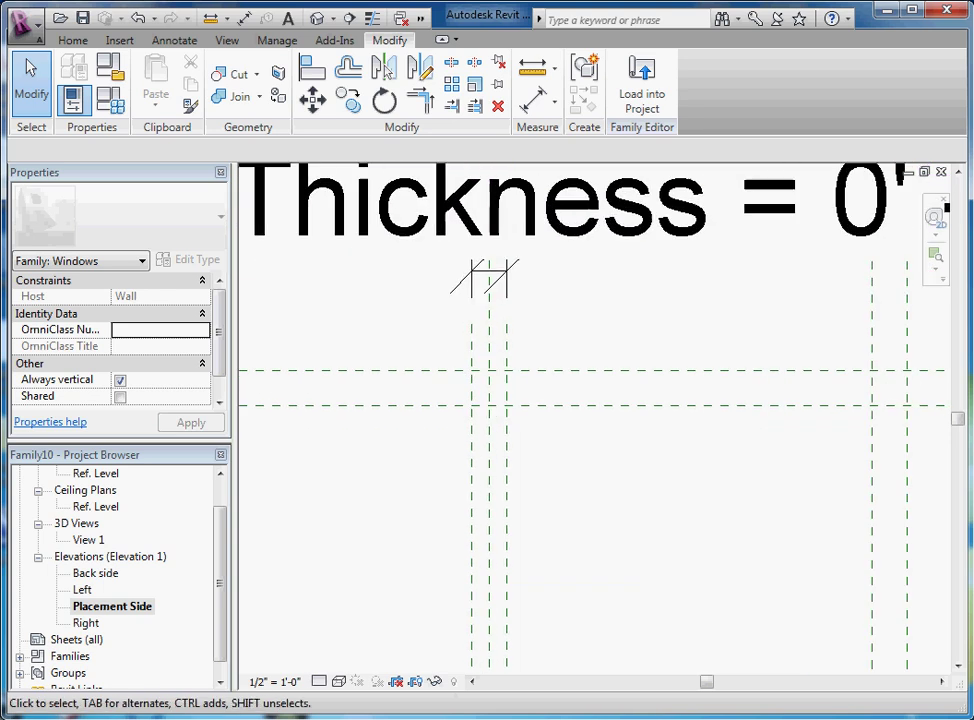
{"action": "scroll", "coordinate": [385, 360], "scroll_direction": "down", "scroll_amount": 1}
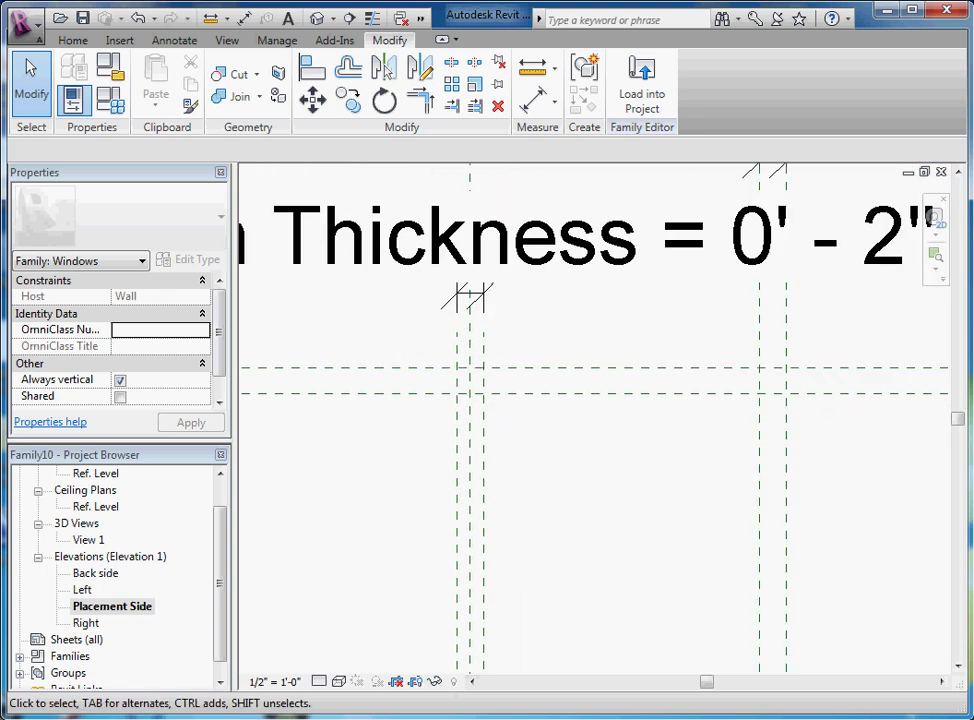
{"action": "key", "text": "d"}
{"action": "key", "text": "i"}
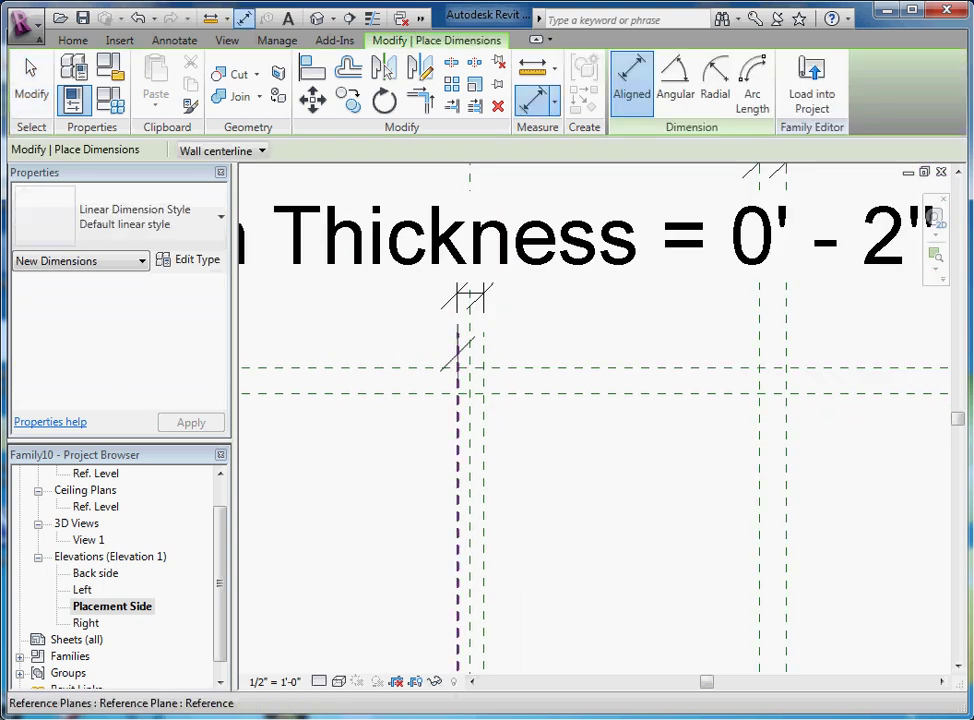
{"action": "left_click", "coordinate": [470, 357]}
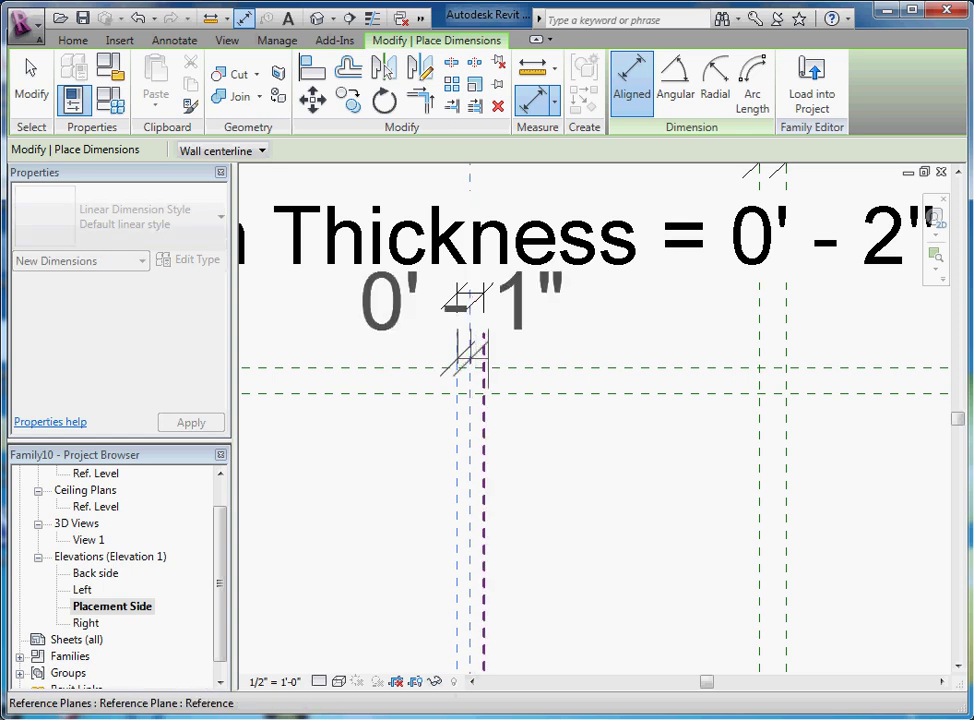
{"action": "left_click", "coordinate": [484, 353]}
{"action": "scroll", "coordinate": [511, 540], "scroll_direction": "down", "scroll_amount": 4}
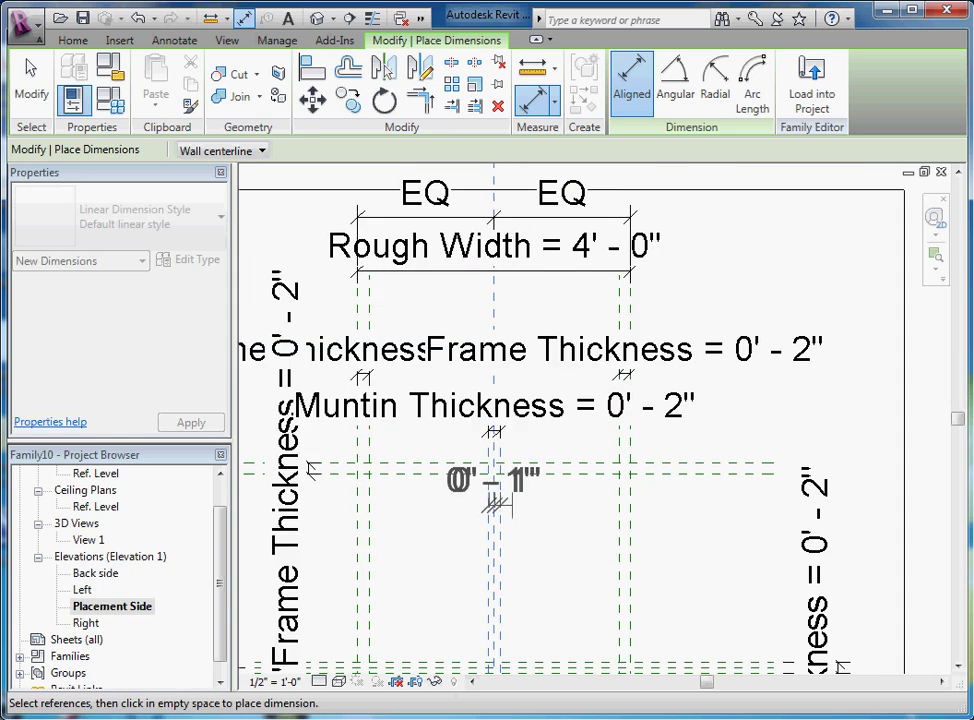
{"action": "scroll", "coordinate": [511, 540], "scroll_direction": "down", "scroll_amount": 3}
{"action": "left_click", "coordinate": [503, 291]}
{"action": "scroll", "coordinate": [518, 312], "scroll_direction": "up", "scroll_amount": 2}
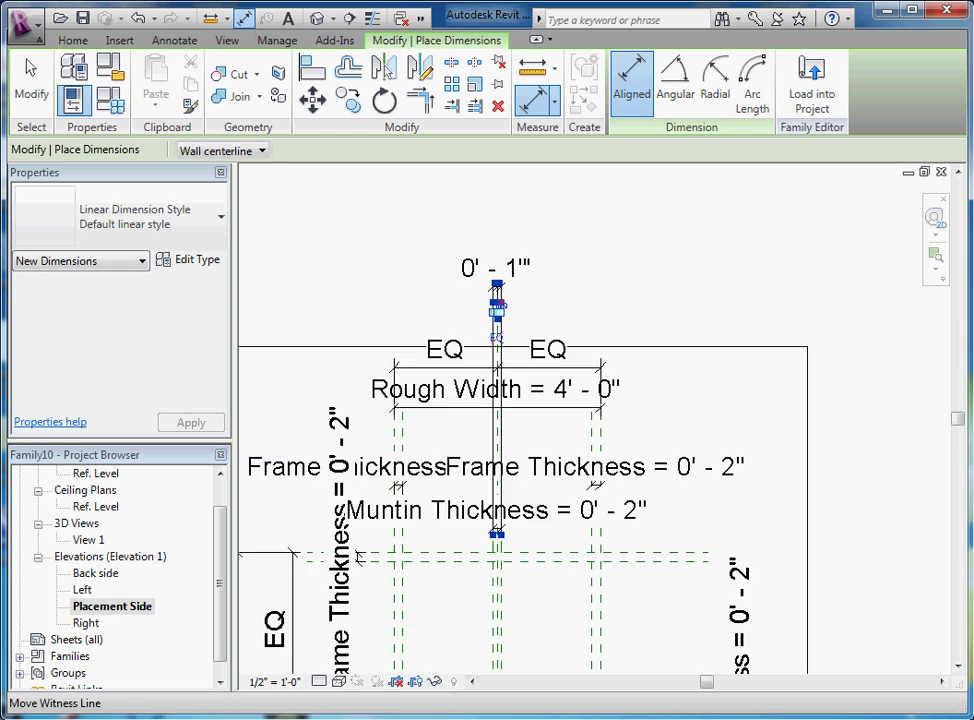
{"action": "scroll", "coordinate": [497, 340], "scroll_direction": "up", "scroll_amount": 1}
{"action": "left_click", "coordinate": [497, 338]}
Step: Dimension across the three central horizontal planes, place the dimension beyond the wall's right edge and make its segments equal
{"action": "scroll", "coordinate": [374, 236], "scroll_direction": "down", "scroll_amount": 3}
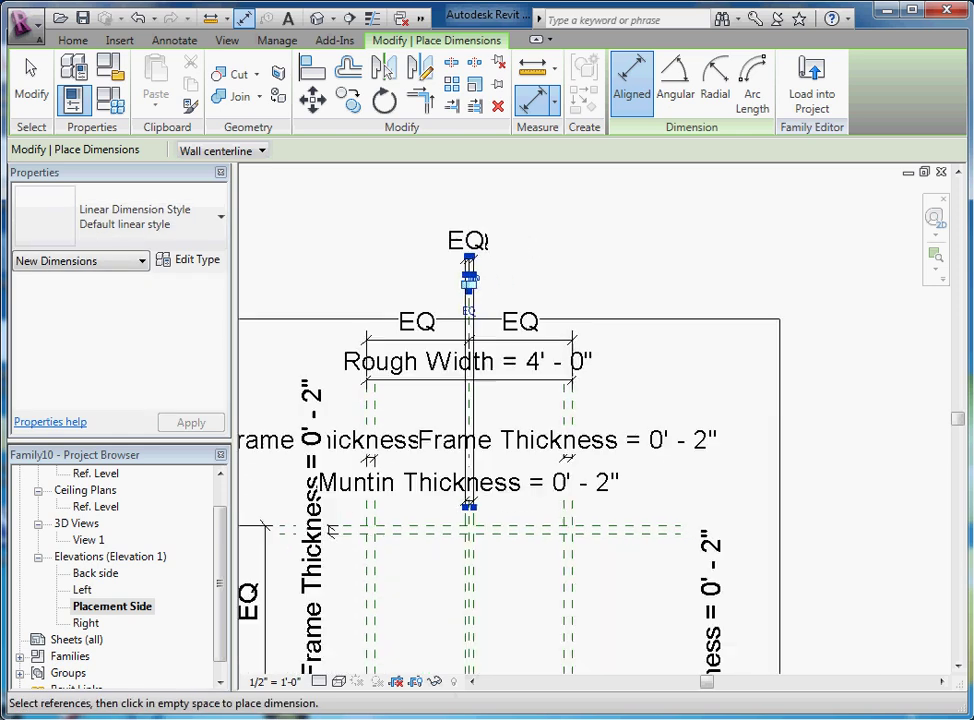
{"action": "scroll", "coordinate": [576, 490], "scroll_direction": "up", "scroll_amount": 4}
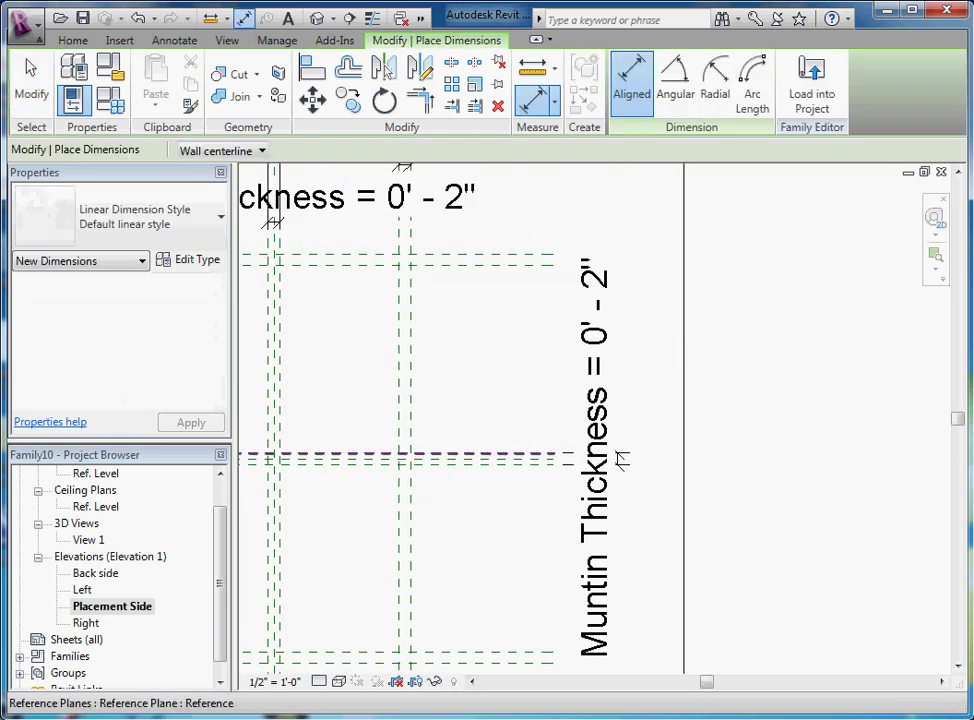
{"action": "left_click", "coordinate": [526, 456]}
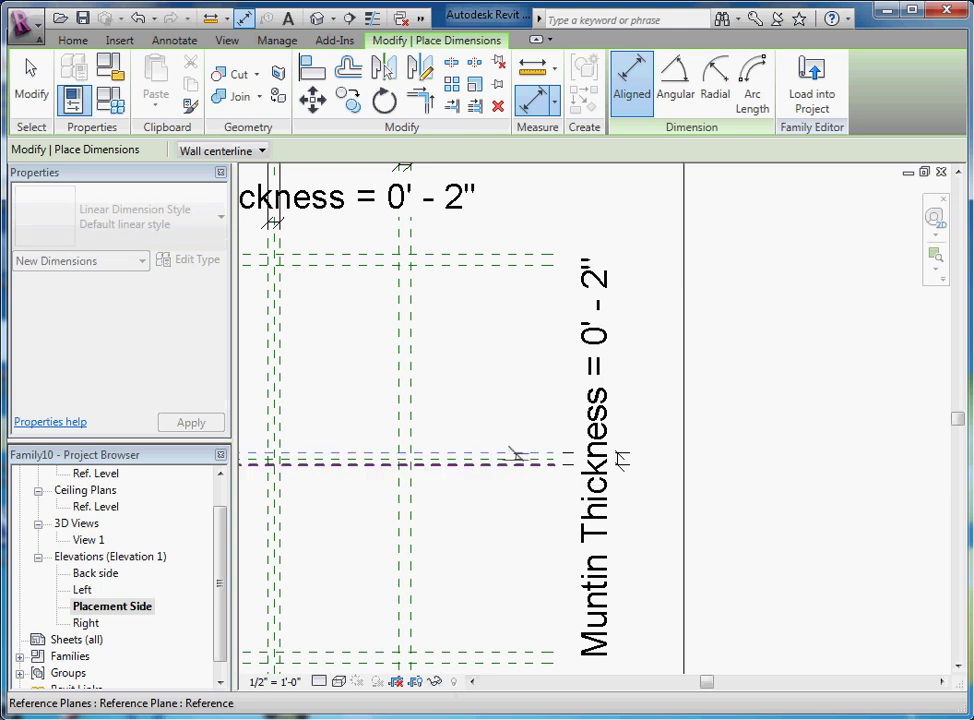
{"action": "scroll", "coordinate": [505, 456], "scroll_direction": "up", "scroll_amount": 1}
{"action": "left_click", "coordinate": [500, 458]}
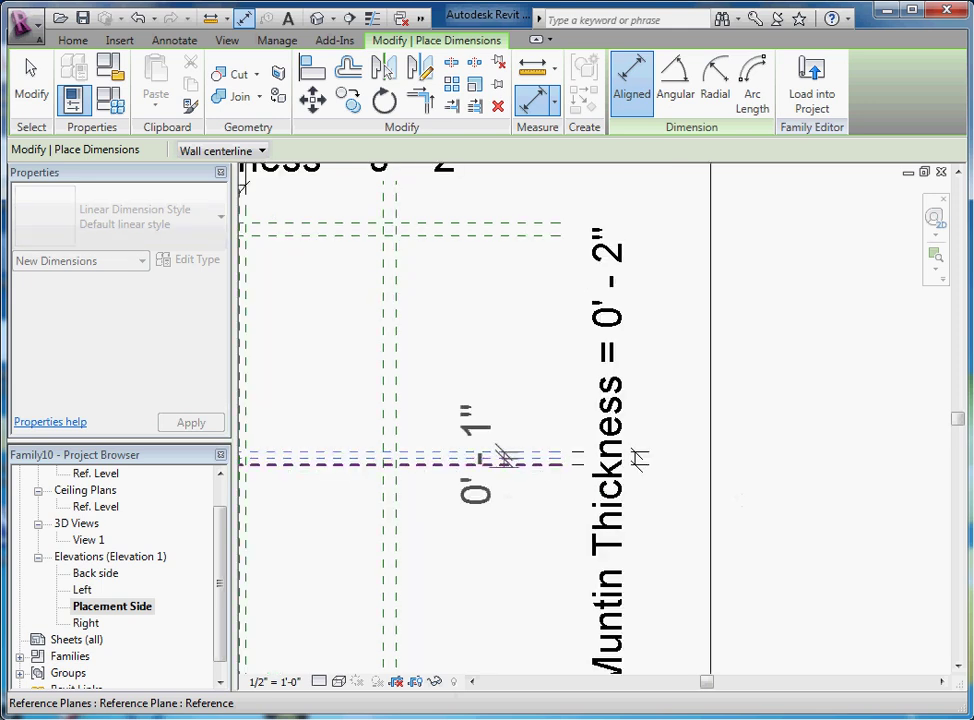
{"action": "scroll", "coordinate": [477, 460], "scroll_direction": "down", "scroll_amount": 2}
{"action": "left_click", "coordinate": [684, 466]}
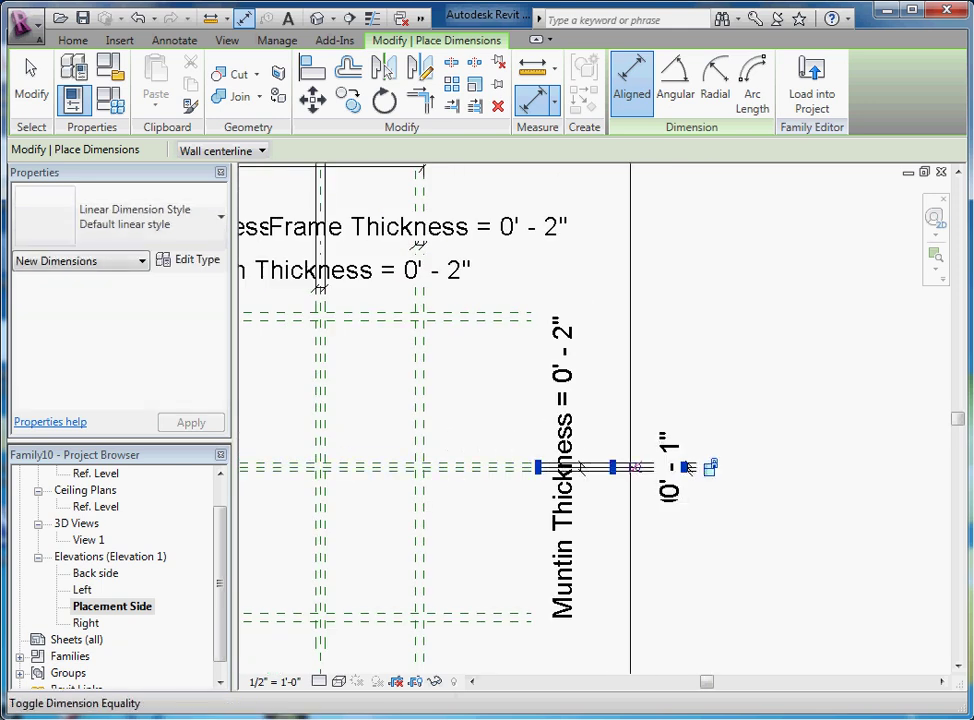
{"action": "key", "text": "Escape"}
{"action": "key", "text": "Escape"}
{"action": "scroll", "coordinate": [565, 463], "scroll_direction": "down", "scroll_amount": 2}
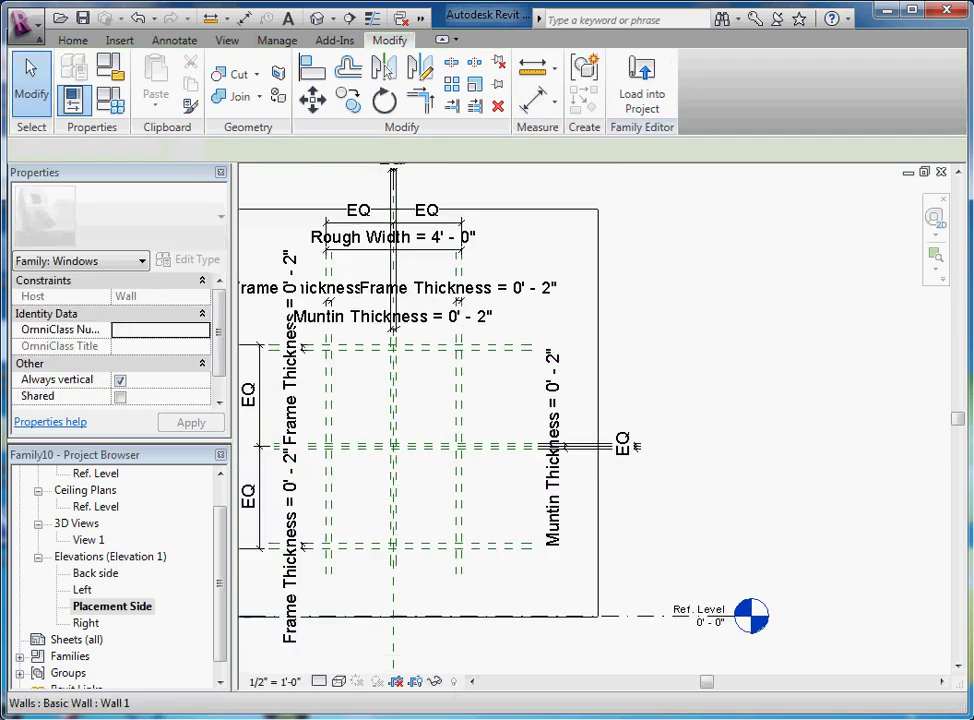
{"action": "middle_click_drag", "start_coordinate": [634, 445], "coordinate": [737, 445]}
{"action": "scroll", "coordinate": [737, 444], "scroll_direction": "down", "scroll_amount": 1}
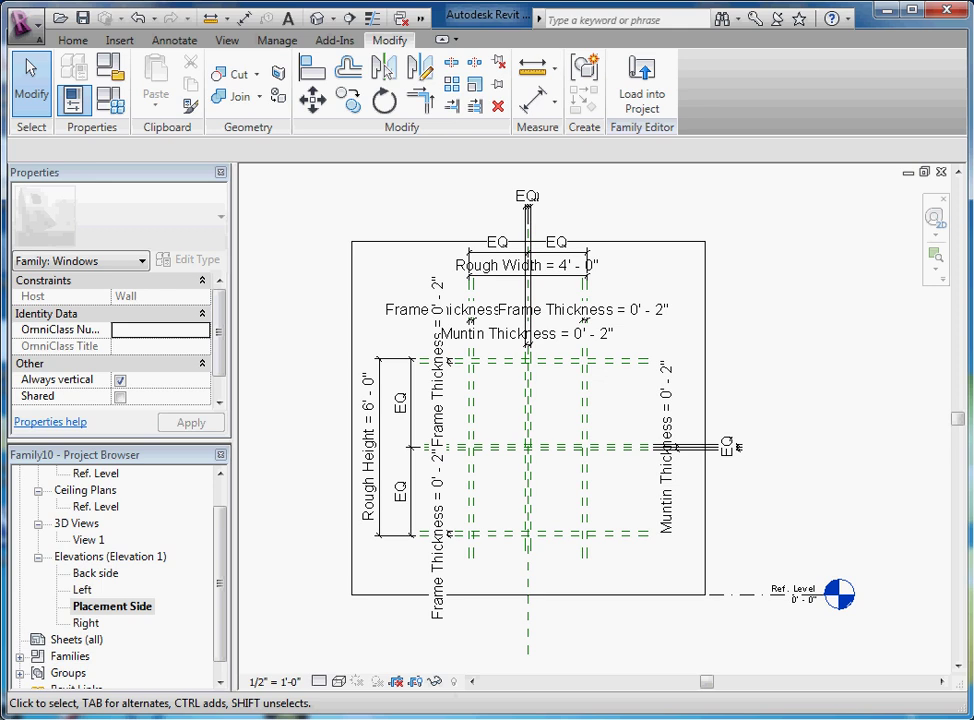
Step: Open the Ref. Level floor plan and place an aligned dimension from the placement-side wall edge to the nearest frame depth plane
{"action": "mouse_move", "coordinate": [219, 583]}
{"action": "left_mouse_down"}
{"action": "mouse_move", "coordinate": [219, 598]}
{"action": "mouse_move", "coordinate": [219, 558]}
{"action": "left_mouse_up"}
{"action": "double_click", "coordinate": [96, 506]}
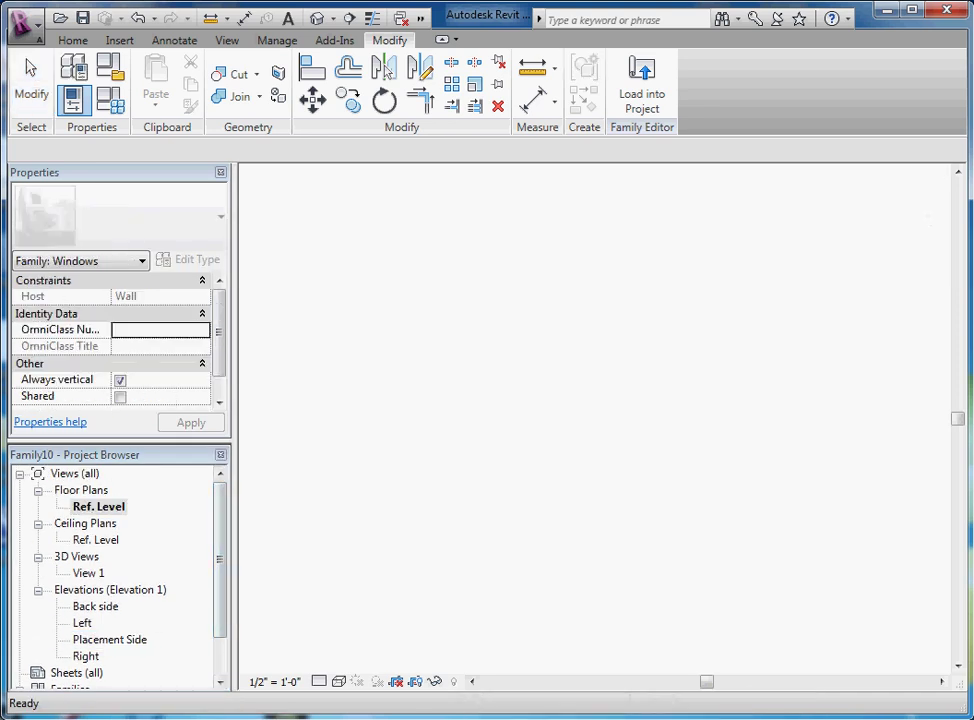
{"action": "scroll", "coordinate": [618, 375], "scroll_direction": "up", "scroll_amount": 1}
{"action": "scroll", "coordinate": [516, 436], "scroll_direction": "down", "scroll_amount": 1}
{"action": "scroll", "coordinate": [498, 515], "scroll_direction": "up", "scroll_amount": 2}
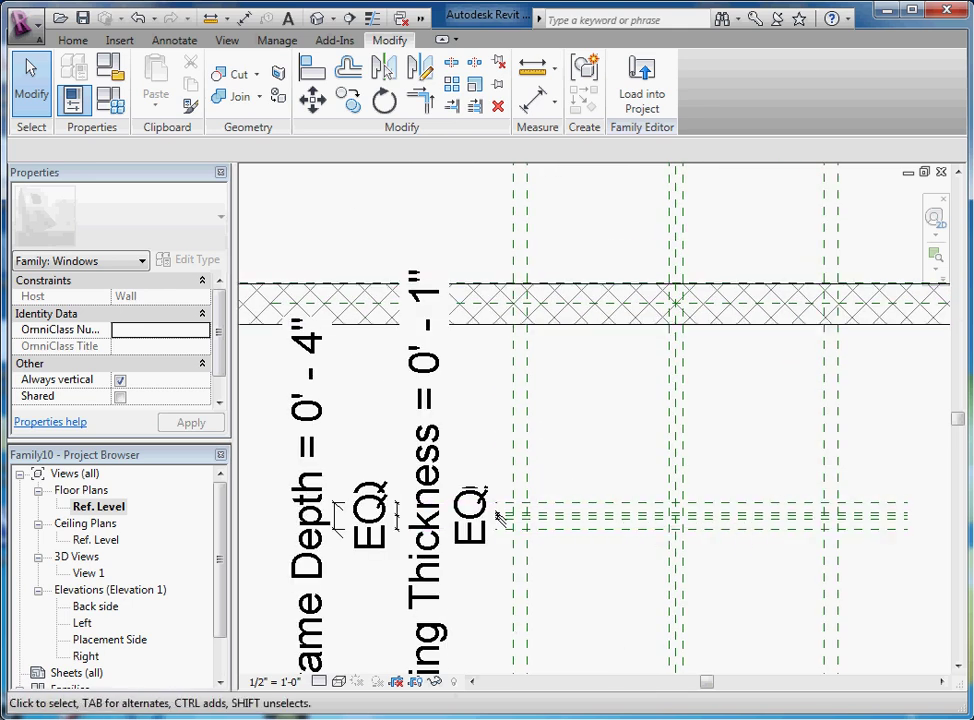
{"action": "key", "text": "d"}
{"action": "key", "text": "i"}
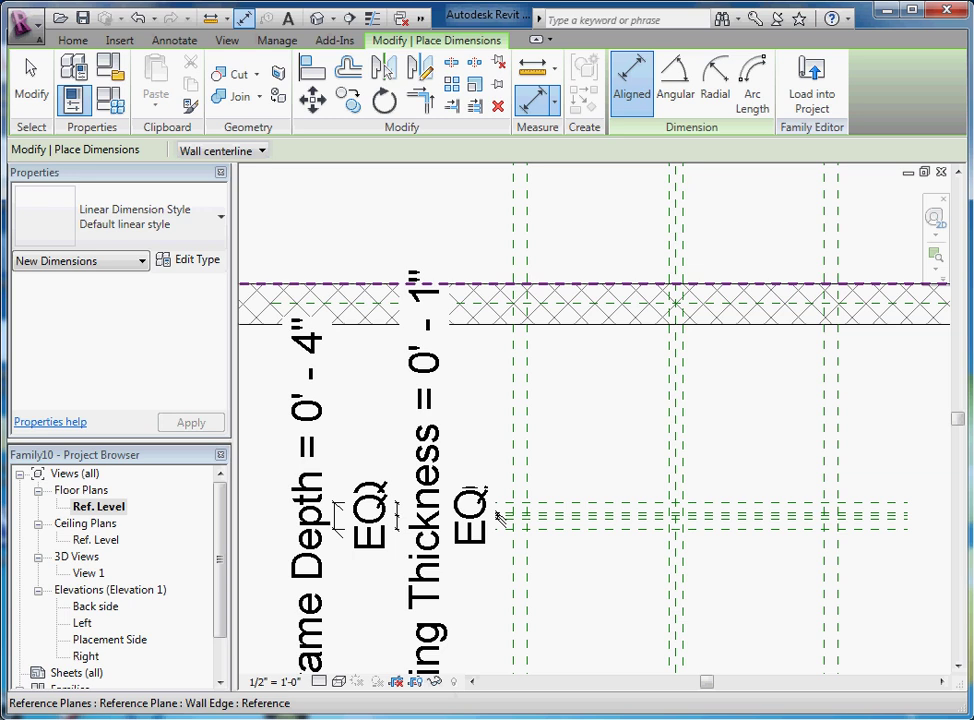
{"action": "left_click", "coordinate": [607, 283]}
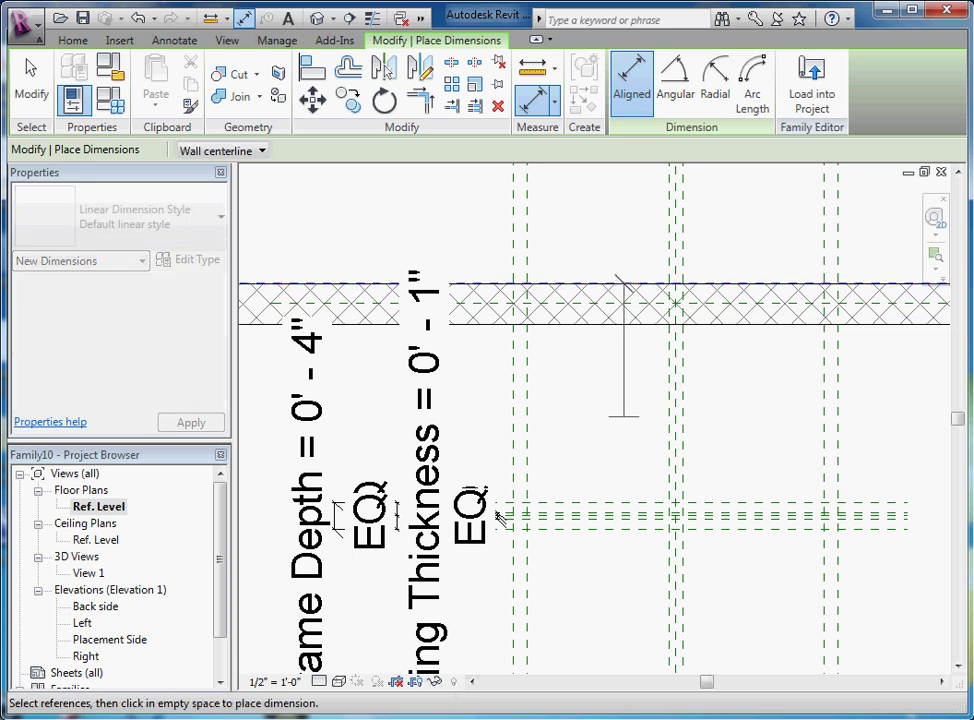
{"action": "left_click", "coordinate": [497, 517]}
{"action": "scroll", "coordinate": [497, 517], "scroll_direction": "down", "scroll_amount": 4}
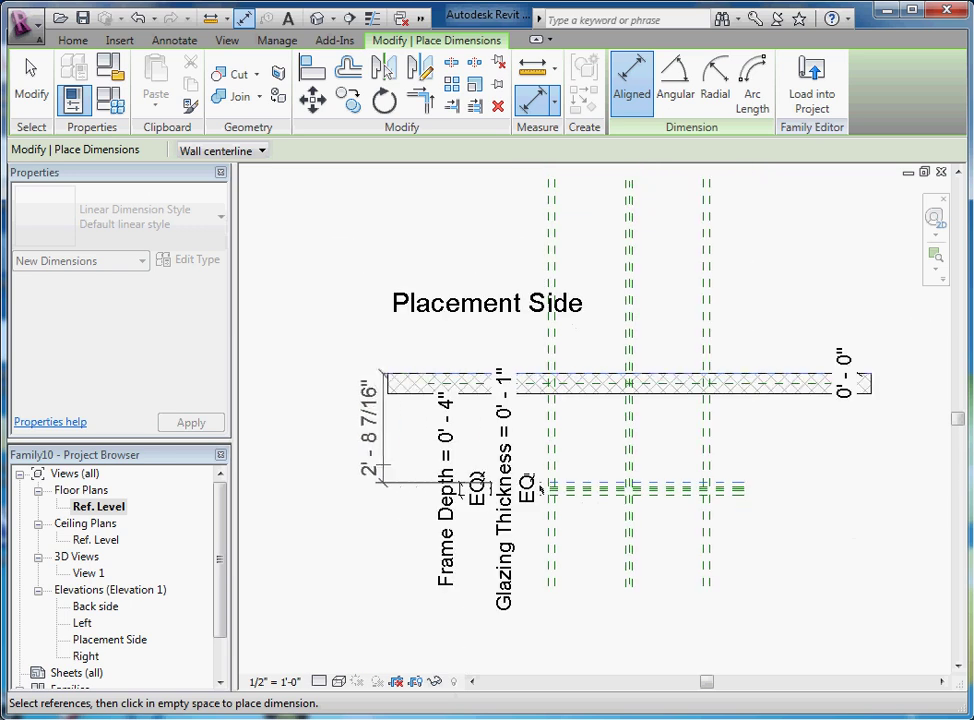
{"action": "left_click", "coordinate": [376, 430]}
{"action": "key", "text": "Escape"}
{"action": "key", "text": "Escape"}
Step: Label the wall-to-frame dimension with a new instance-based family parameter named Offset, grouped under Dimensions
{"action": "left_click", "coordinate": [359, 425]}
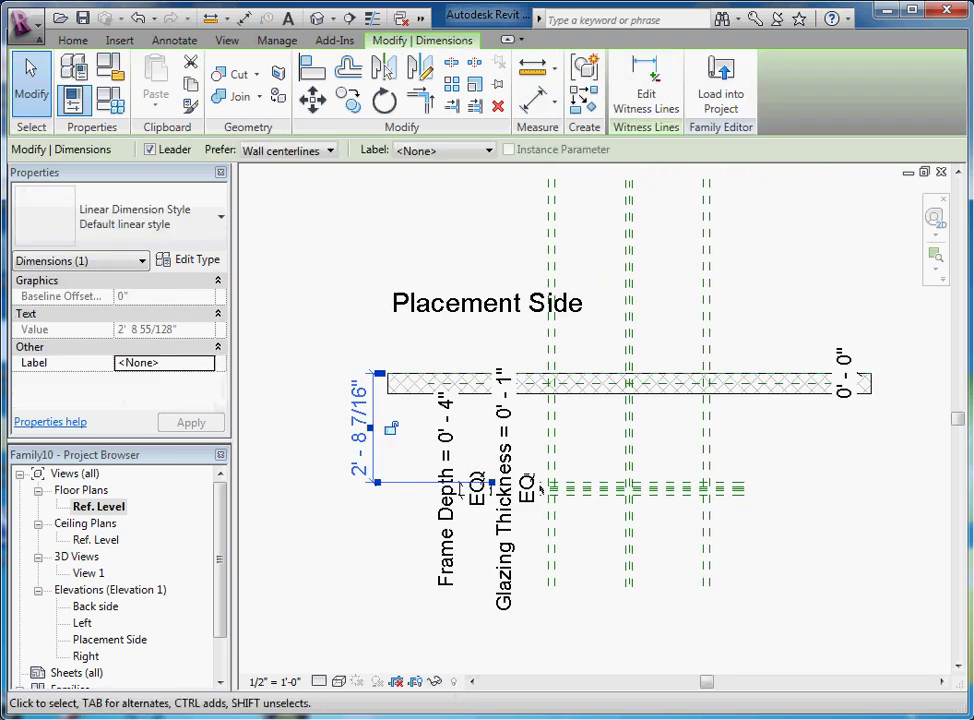
{"action": "left_click", "coordinate": [488, 150]}
{"action": "key", "text": "Down"}
{"action": "key", "text": "Return"}
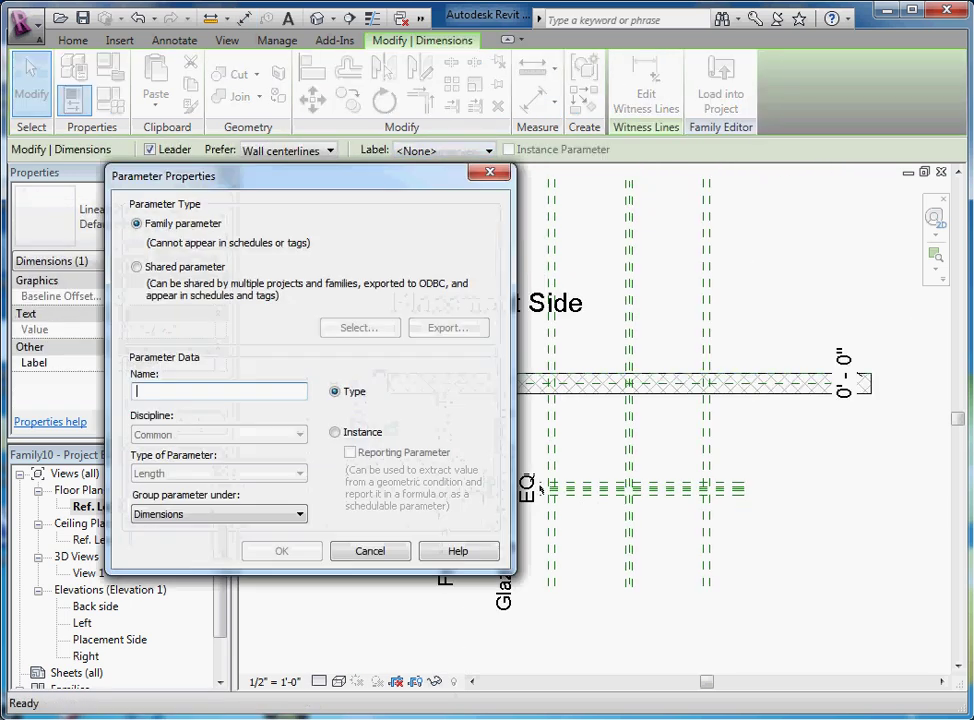
{"action": "type", "text": "Offset"}
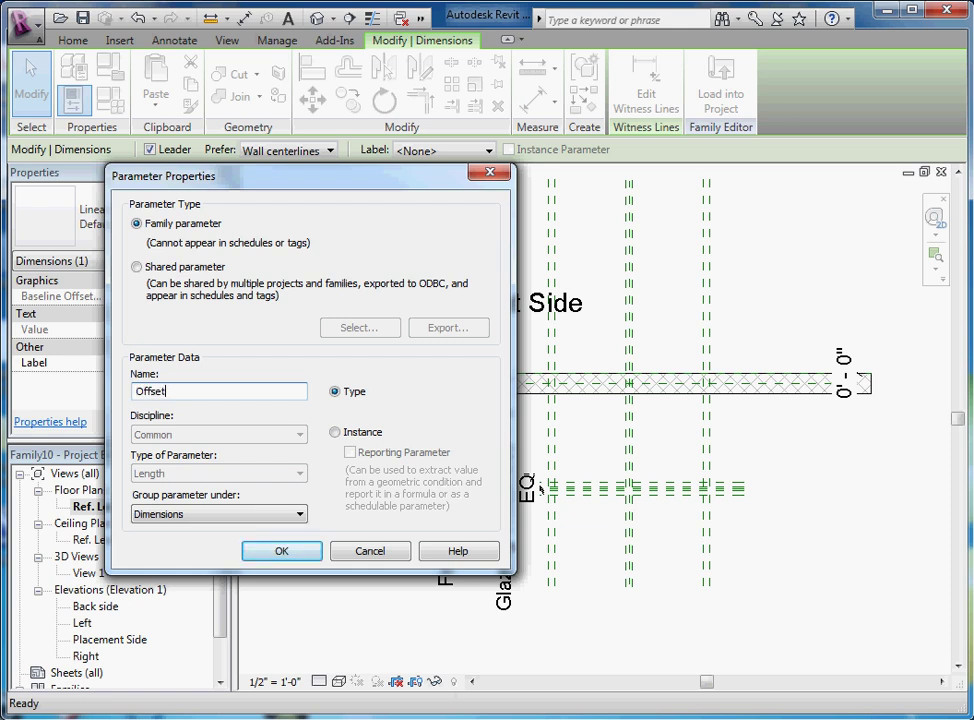
{"action": "left_click", "coordinate": [335, 432]}
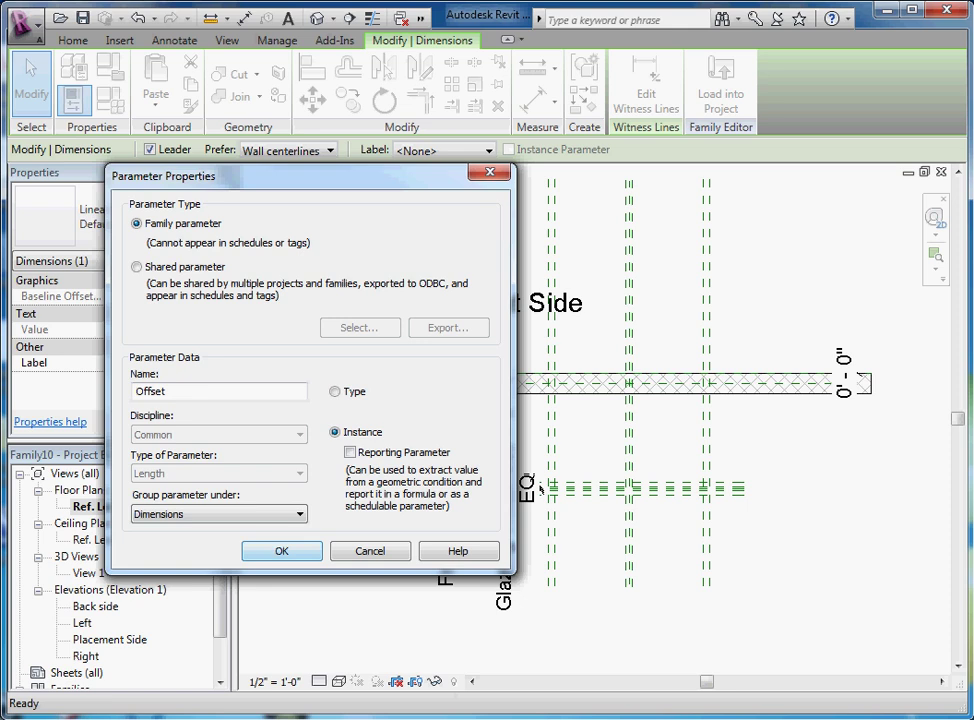
{"action": "key", "text": "Return"}
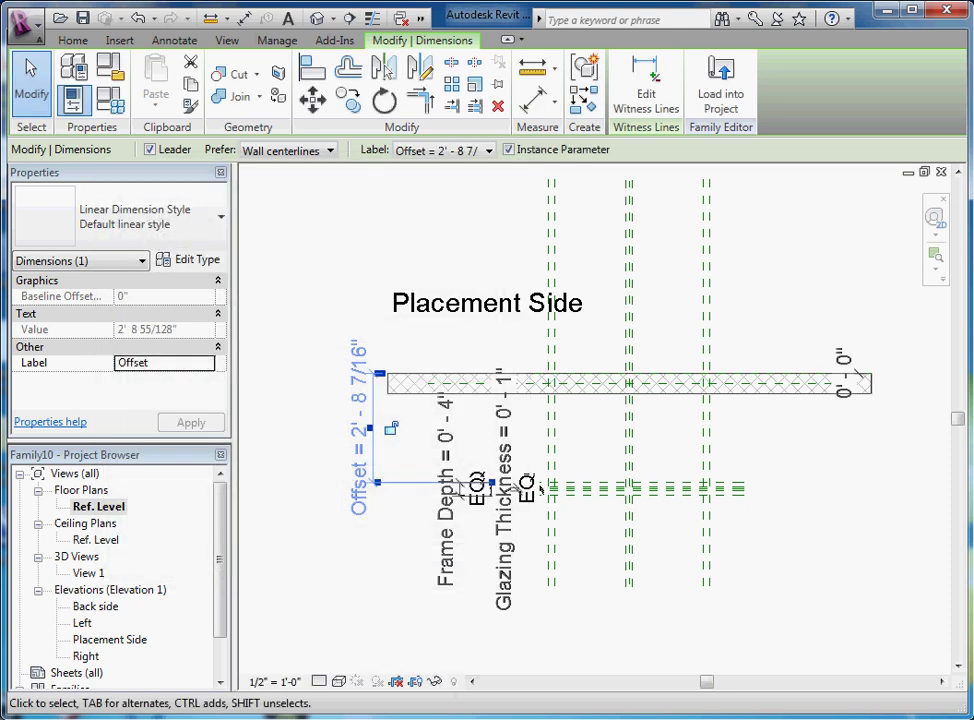
{"action": "key", "text": "Escape"}
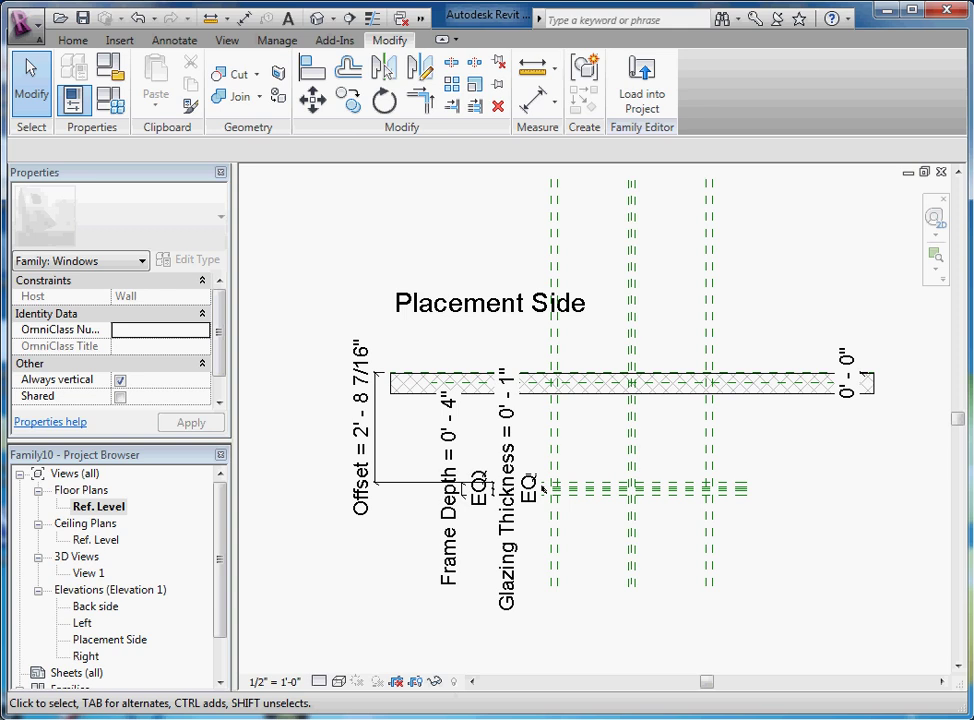
Step: Open the Placement Side elevation view
{"action": "double_click", "coordinate": [110, 639]}
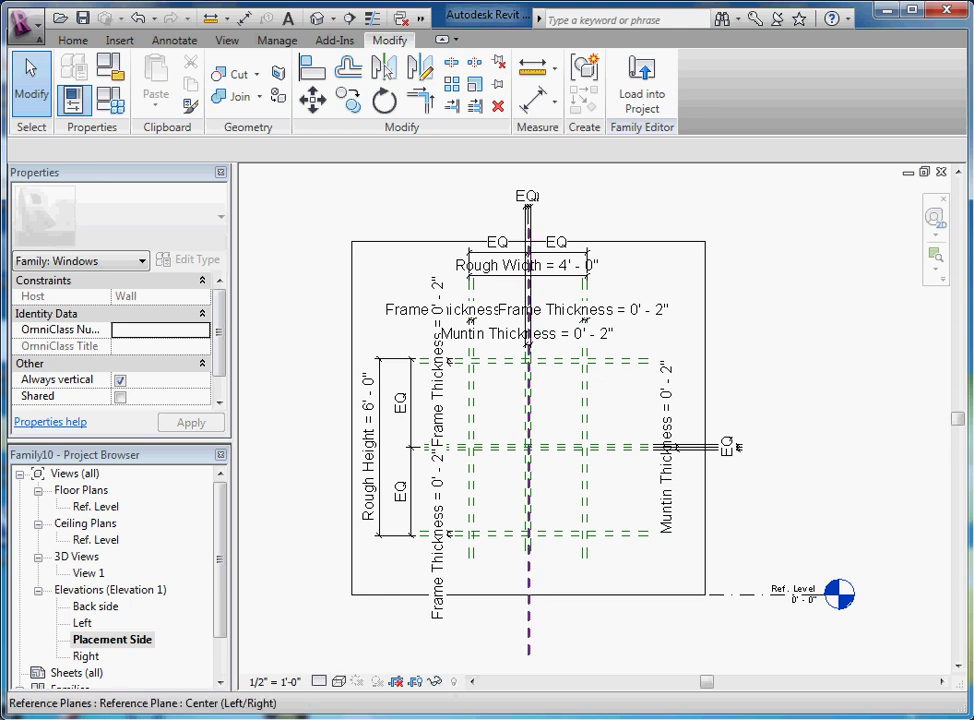
Step: Open the family types settings and set the Rough Width parameter to 3', applying the change
{"action": "scroll", "coordinate": [548, 450], "scroll_direction": "up", "scroll_amount": 2}
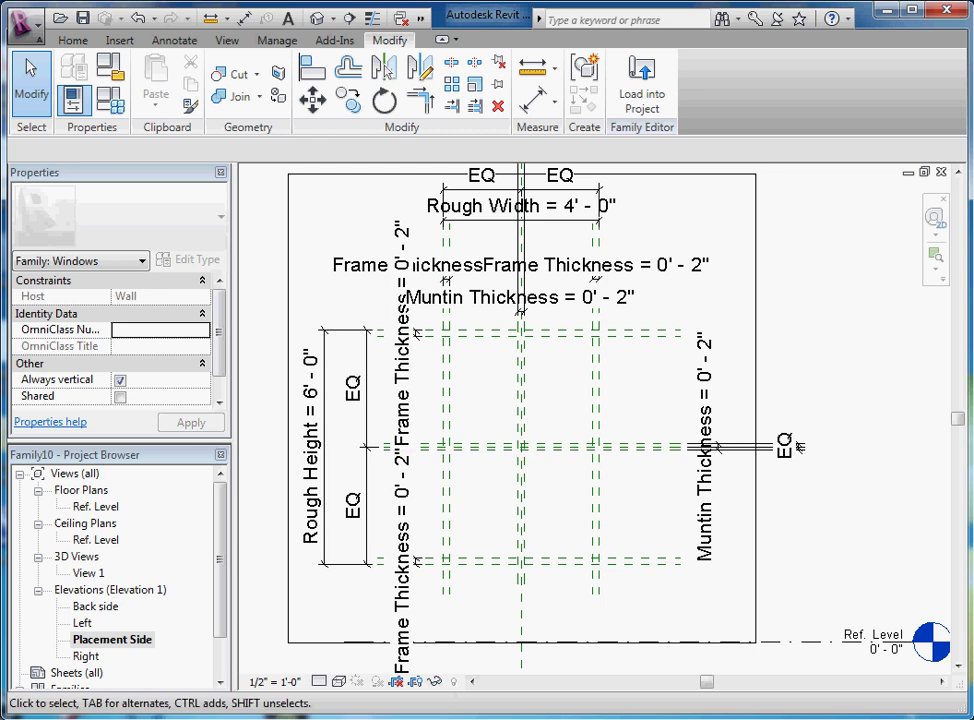
{"action": "scroll", "coordinate": [596, 375], "scroll_direction": "down", "scroll_amount": 1}
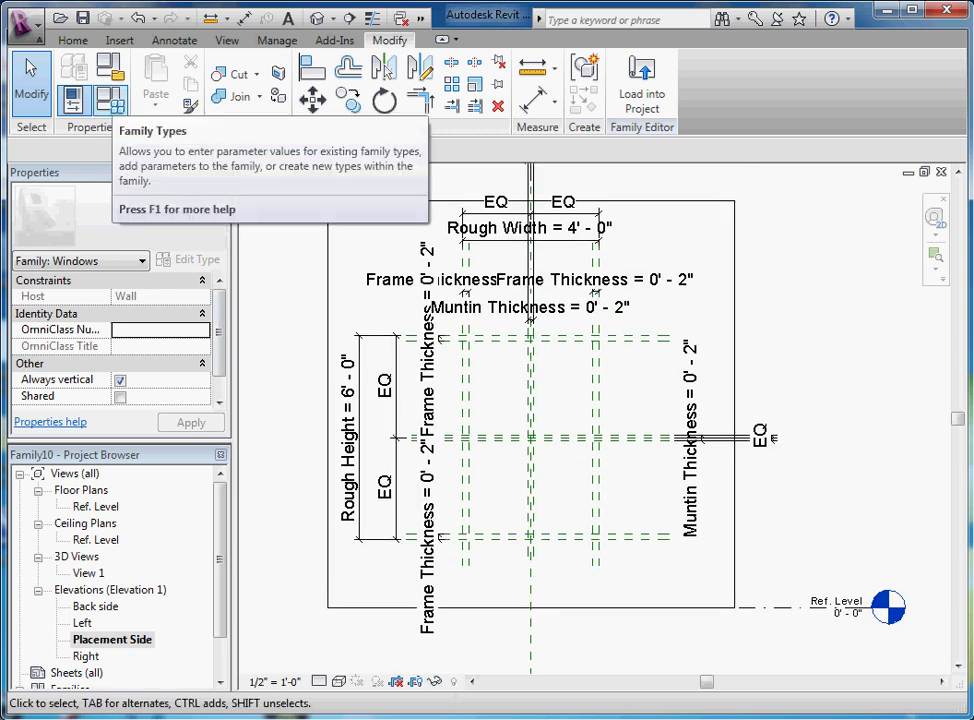
{"action": "left_click", "coordinate": [73, 100]}
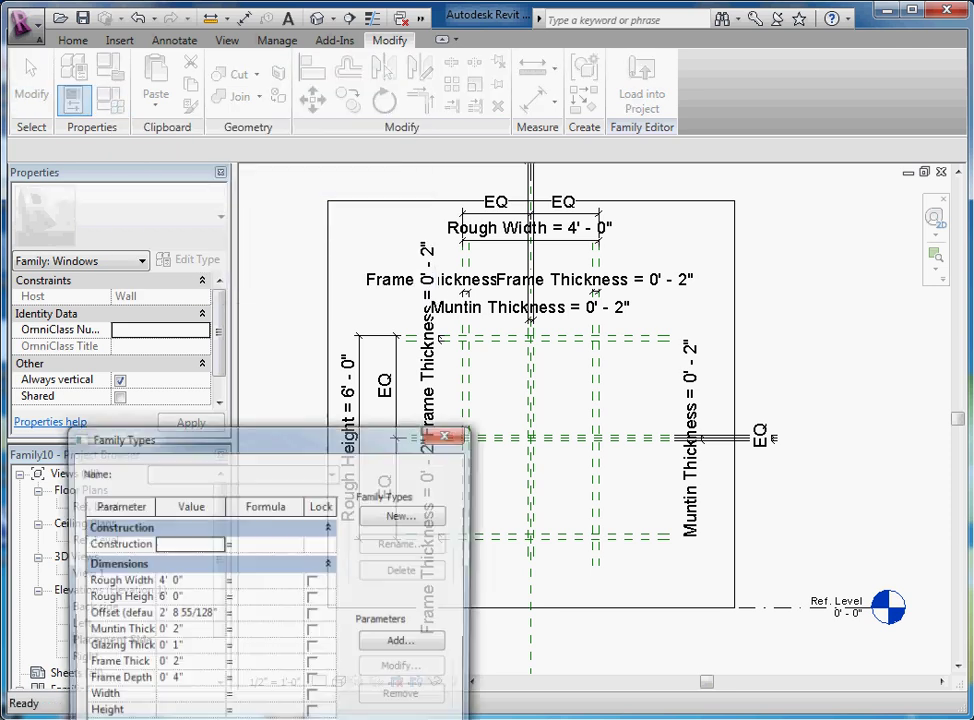
{"action": "left_click_drag", "start_coordinate": [270, 436], "coordinate": [237, 143]}
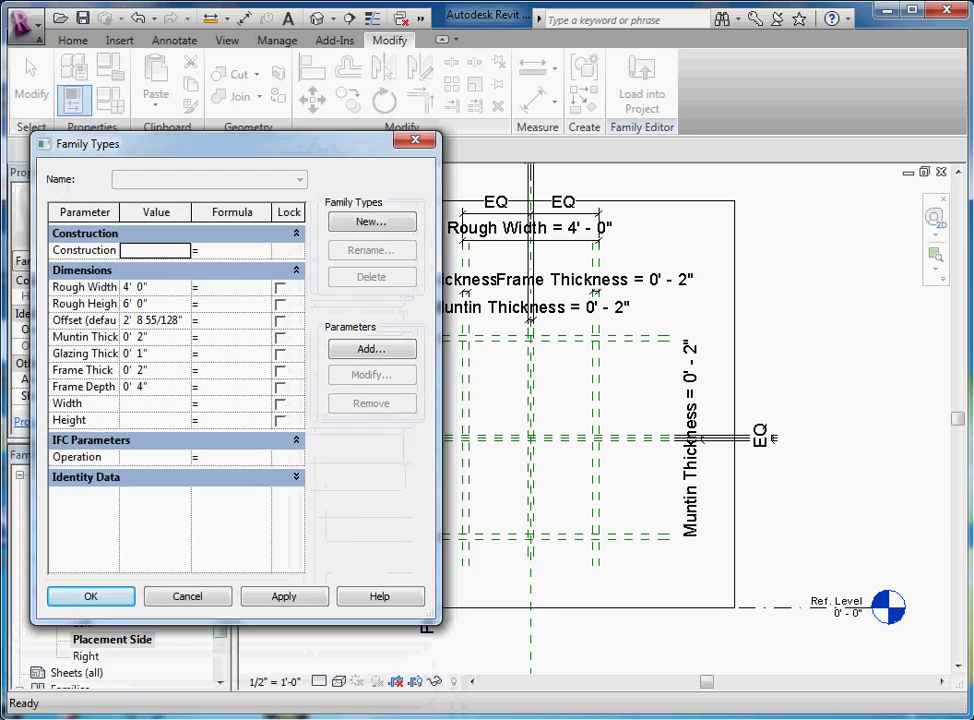
{"action": "left_click", "coordinate": [136, 287]}
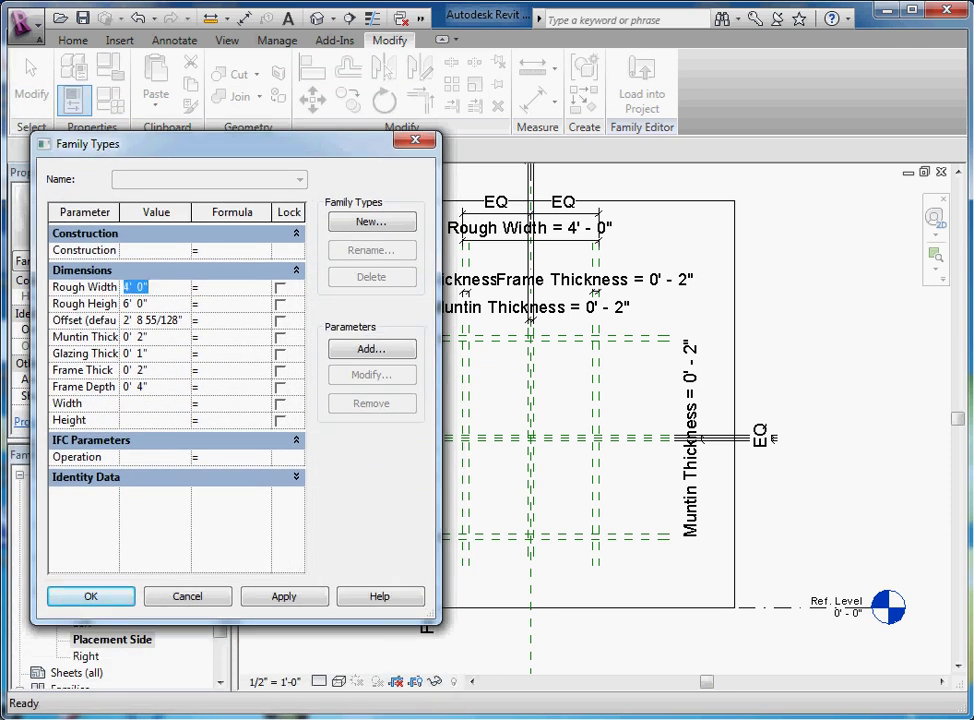
{"action": "type", "text": "3"}
{"action": "left_click", "coordinate": [284, 596]}
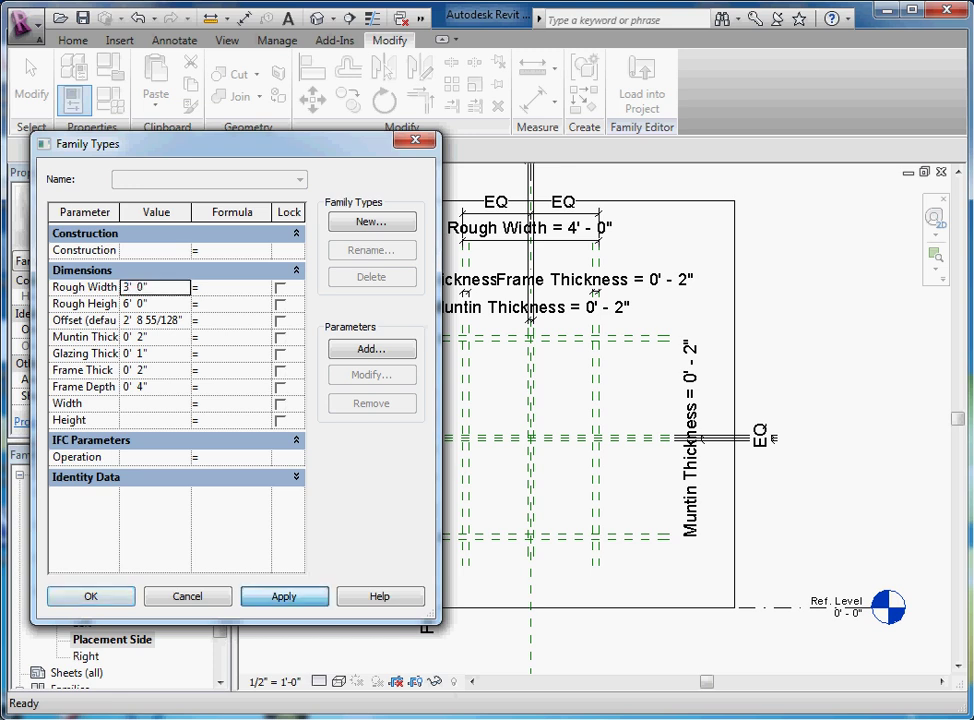
Step: Set the Rough Height parameter to 5', apply it and close the family types settings
{"action": "left_click", "coordinate": [136, 303]}
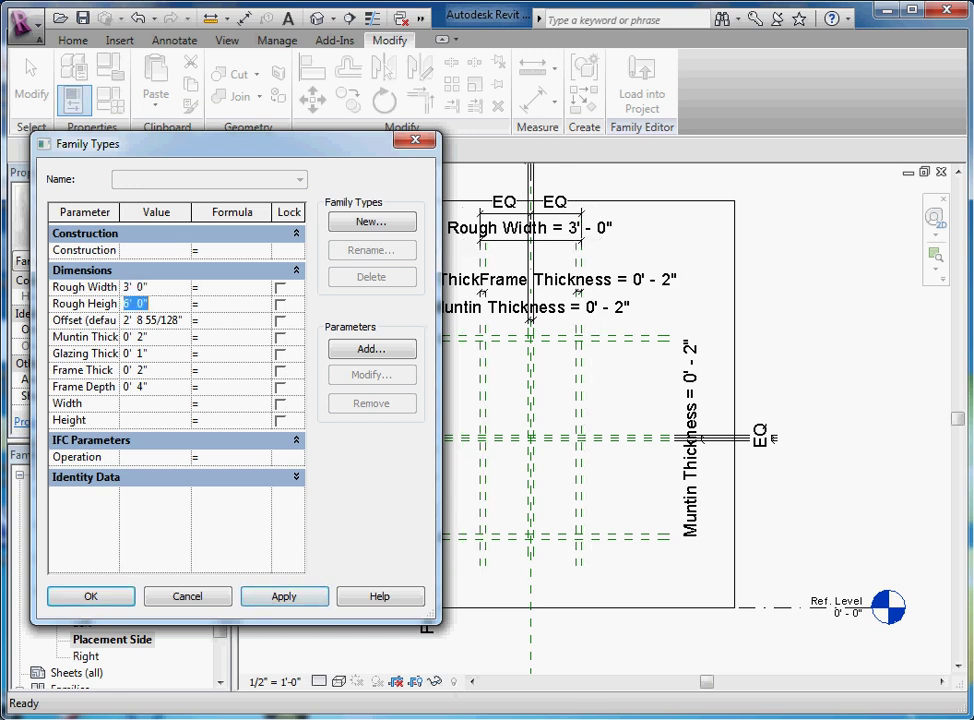
{"action": "type", "text": "5"}
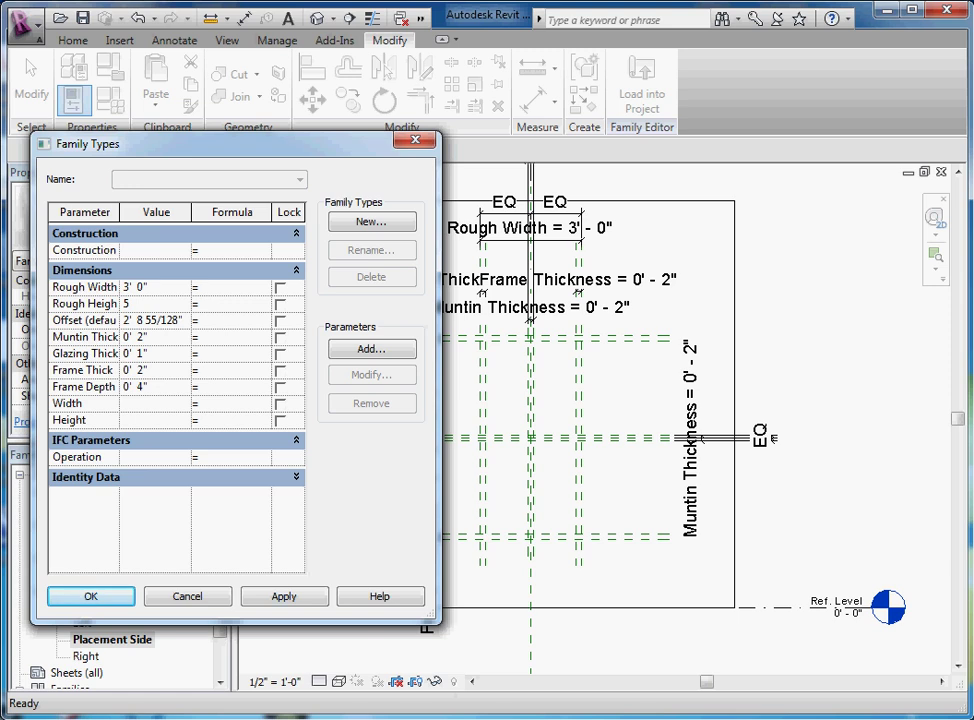
{"action": "left_click", "coordinate": [284, 596]}
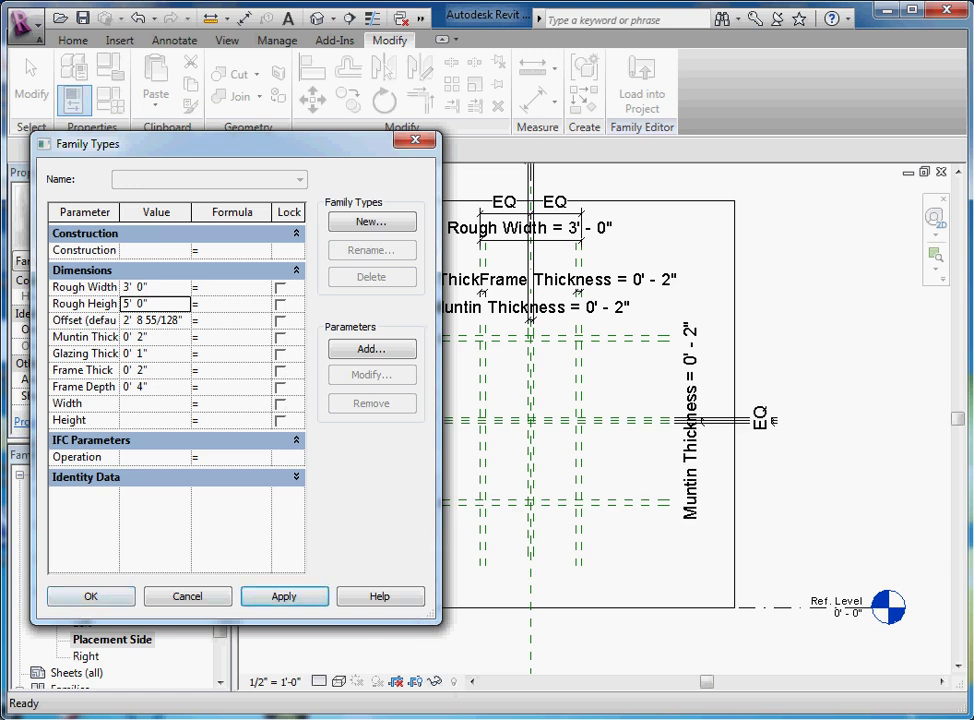
{"action": "left_click", "coordinate": [90, 596]}
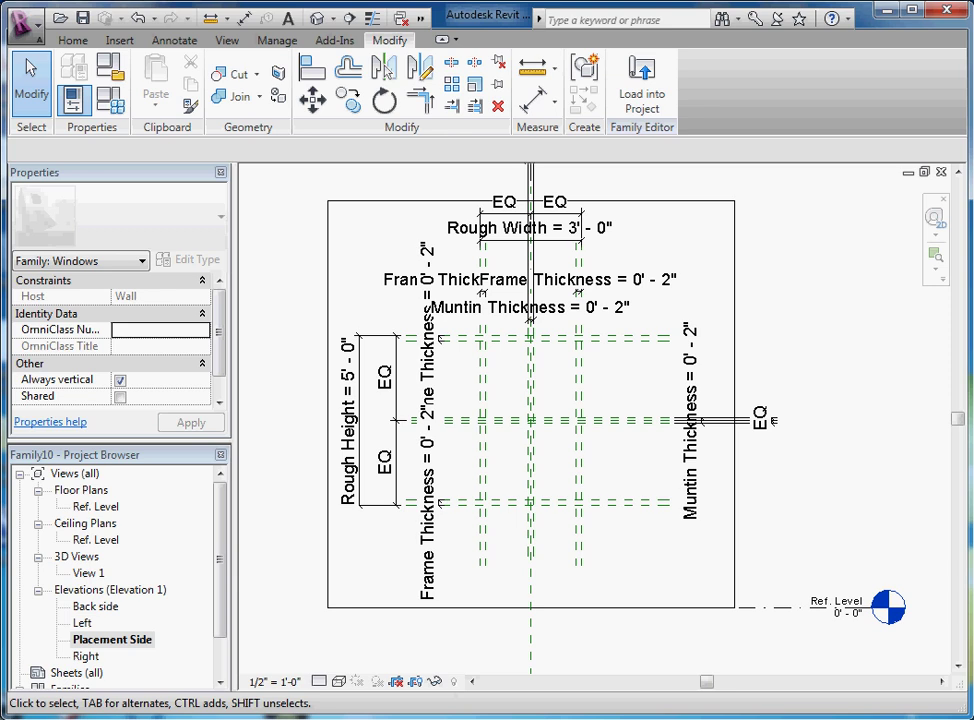
Step: Start an extrusion and sketch a rectangle about 4'-4" by 6'-0" around the rough opening planes, with a smaller rectangle inside it
{"action": "scroll", "coordinate": [521, 214], "scroll_direction": "up", "scroll_amount": 2}
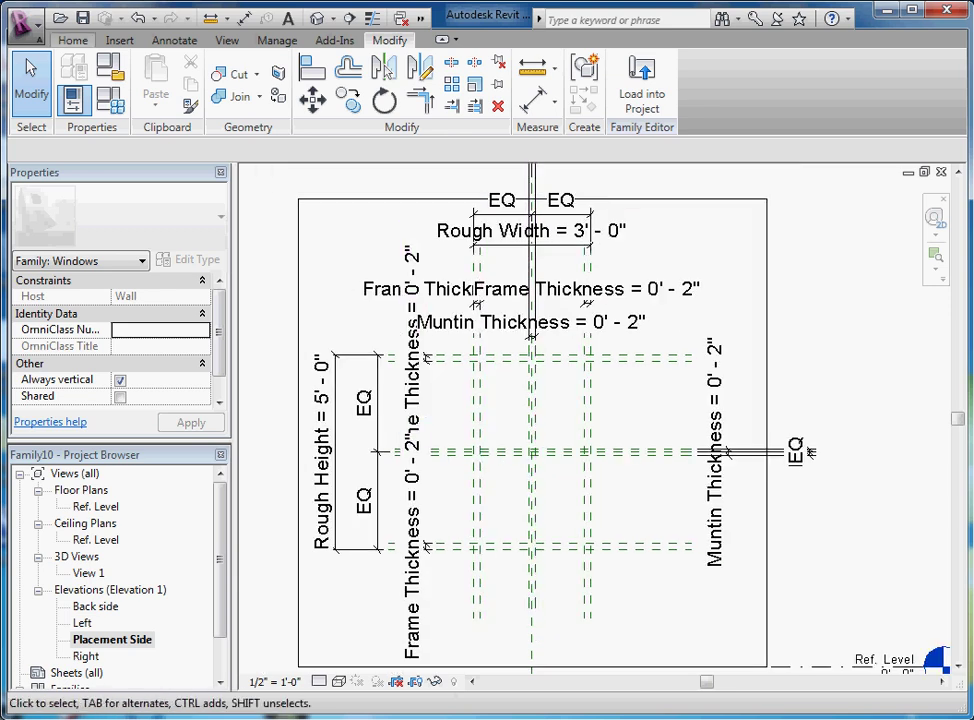
{"action": "left_click", "coordinate": [72, 40]}
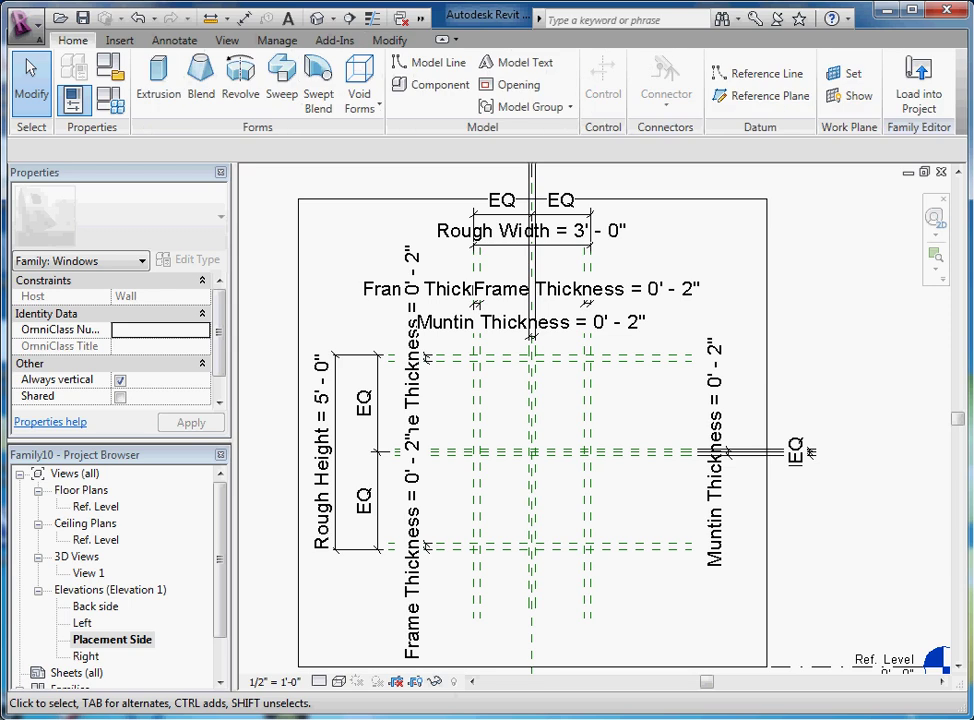
{"action": "left_click", "coordinate": [158, 82]}
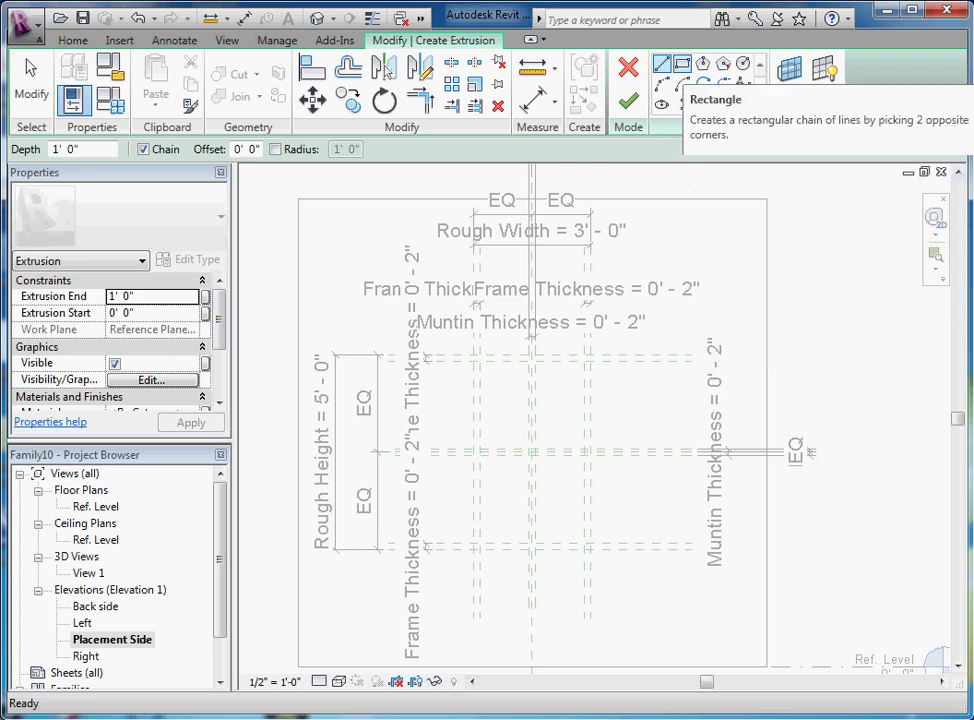
{"action": "left_click", "coordinate": [682, 63]}
{"action": "left_click", "coordinate": [447, 345]}
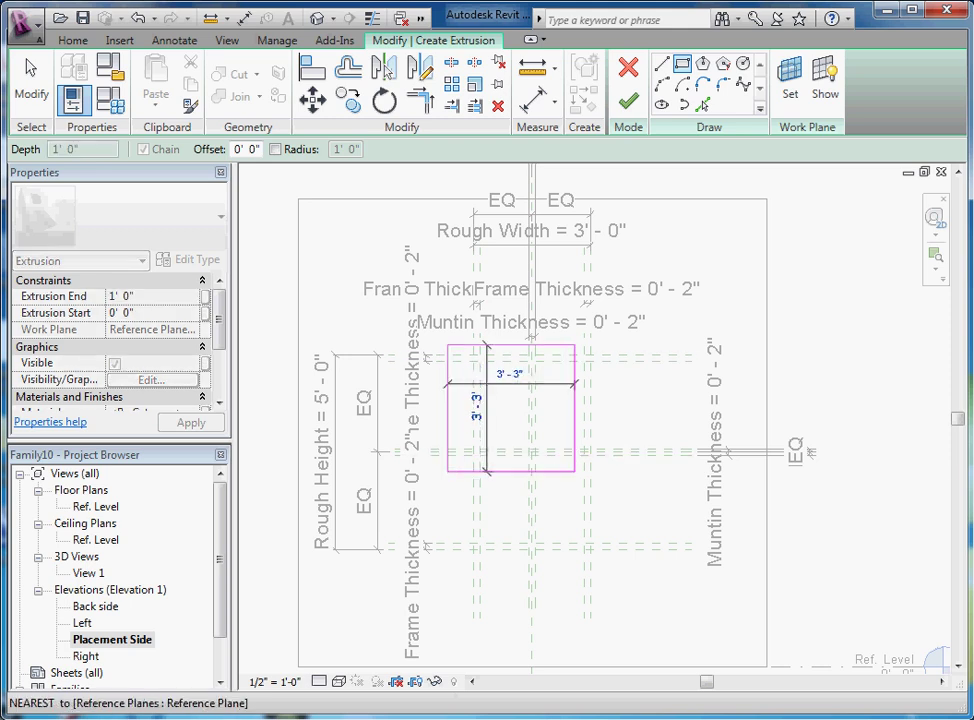
{"action": "left_click", "coordinate": [617, 578]}
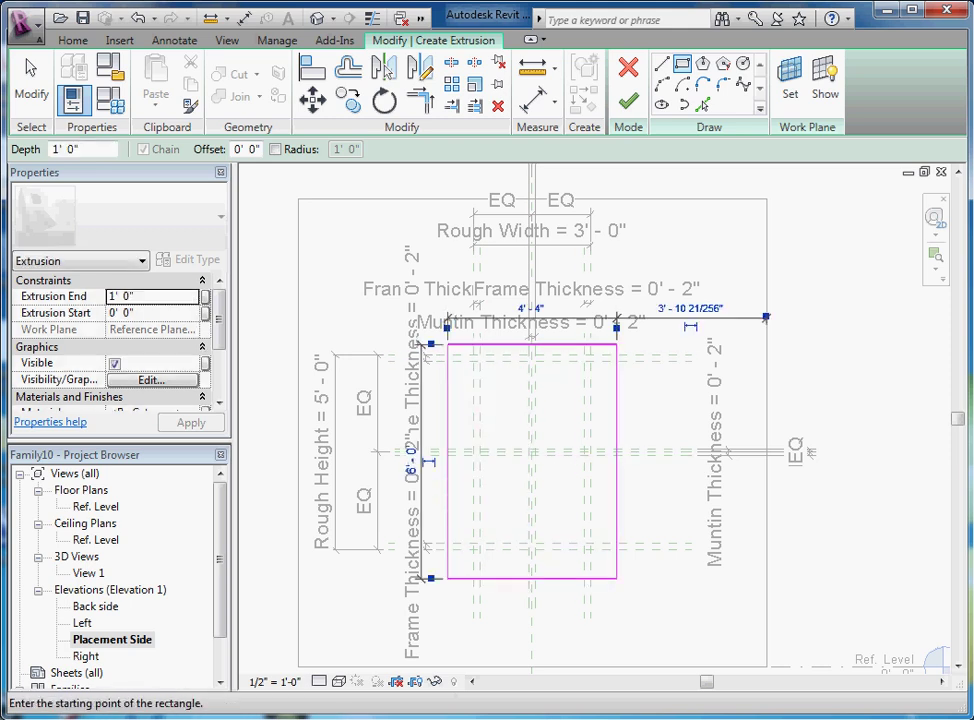
{"action": "left_click", "coordinate": [493, 382]}
{"action": "left_click", "coordinate": [564, 521]}
{"action": "key", "text": "Escape"}
Step: Align and lock the outer rectangle's top and right edges to the outermost top and right rough opening planes
{"action": "scroll", "coordinate": [510, 351], "scroll_direction": "up", "scroll_amount": 1}
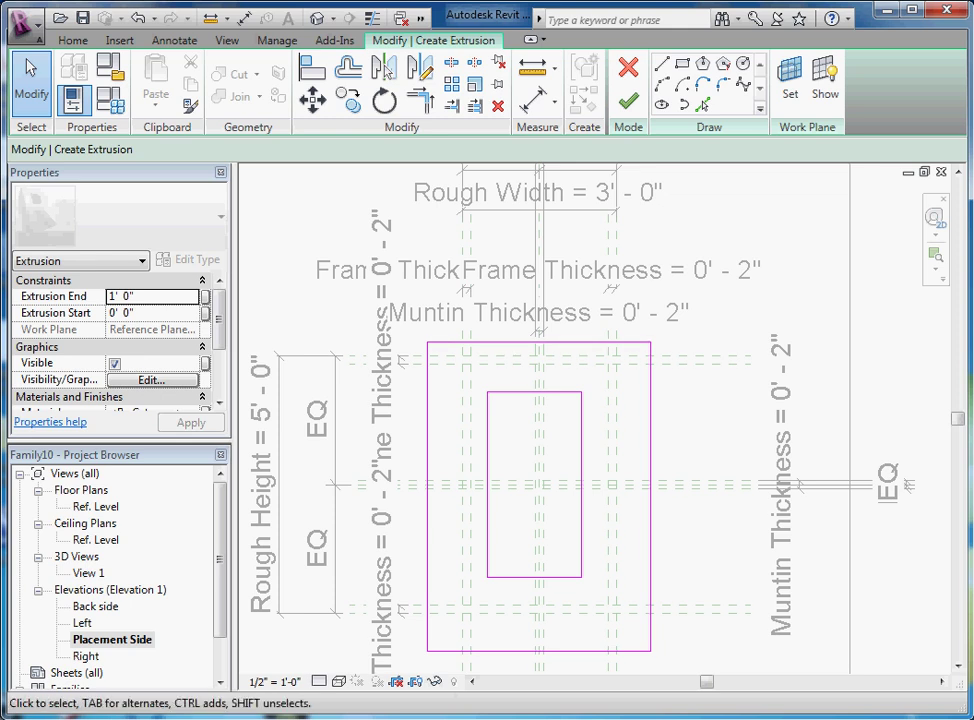
{"action": "left_click", "coordinate": [312, 67]}
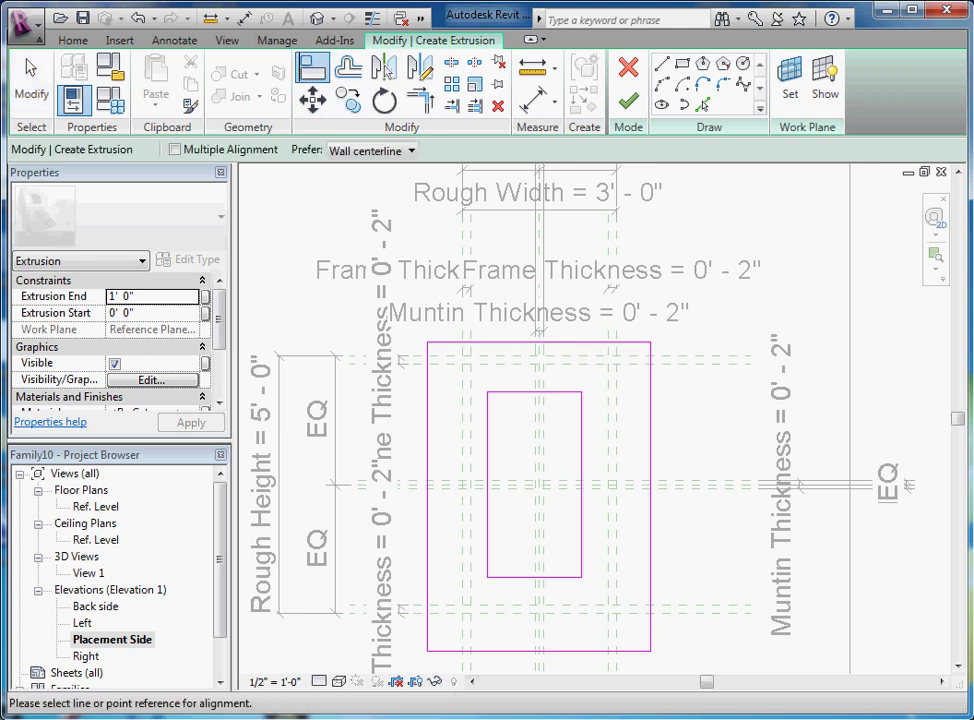
{"action": "left_click", "coordinate": [550, 355]}
{"action": "left_click", "coordinate": [550, 342]}
{"action": "left_click", "coordinate": [521, 383]}
{"action": "left_click", "coordinate": [617, 430]}
{"action": "left_click", "coordinate": [650, 430]}
{"action": "left_click", "coordinate": [589, 417]}
Step: Align and lock the outer rectangle's bottom and left edges to the outermost bottom and left rough opening planes
{"action": "left_click", "coordinate": [556, 612]}
{"action": "left_click", "coordinate": [570, 652]}
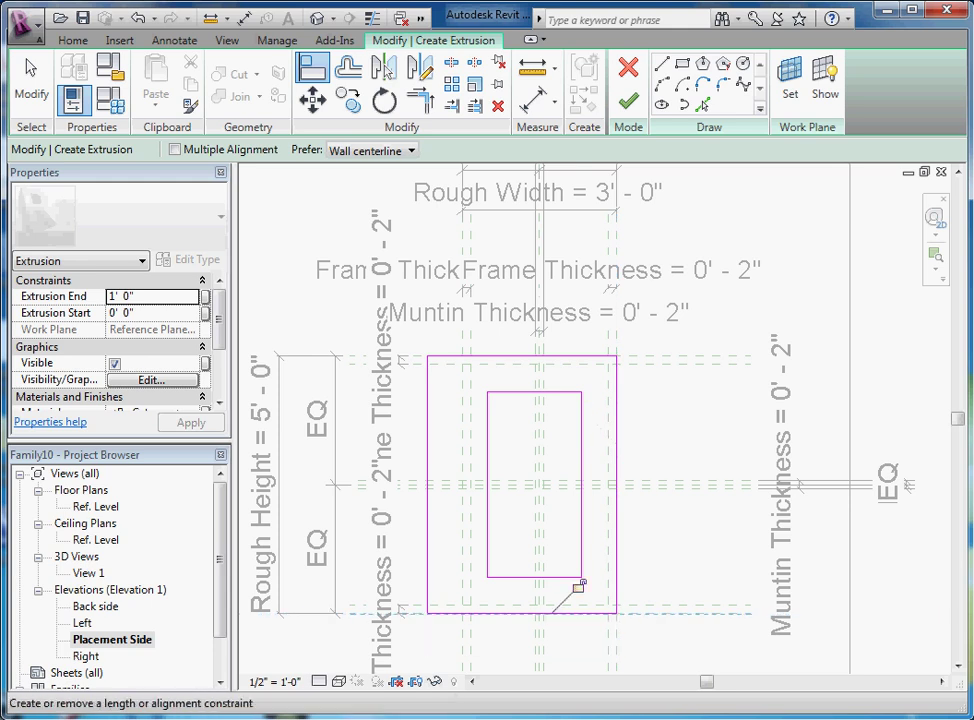
{"action": "left_click", "coordinate": [462, 455]}
{"action": "left_click", "coordinate": [427, 455]}
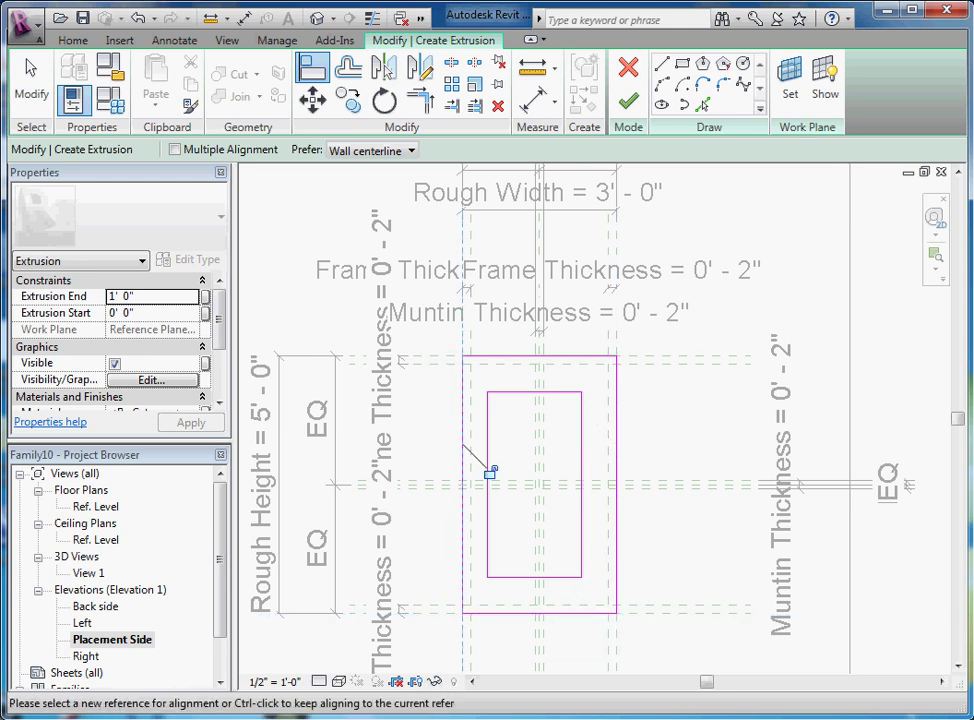
{"action": "left_click", "coordinate": [488, 470]}
Step: Align and lock the inner rectangle's four edges to the inner frame thickness planes, and finish the frame extrusion
{"action": "left_click", "coordinate": [471, 468]}
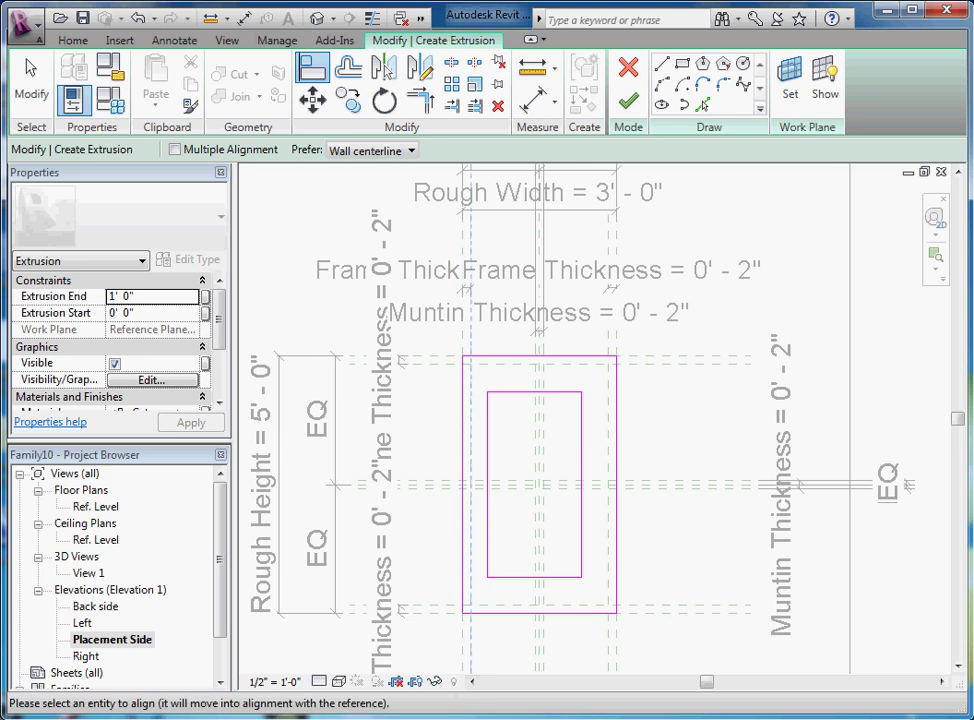
{"action": "left_click", "coordinate": [487, 510]}
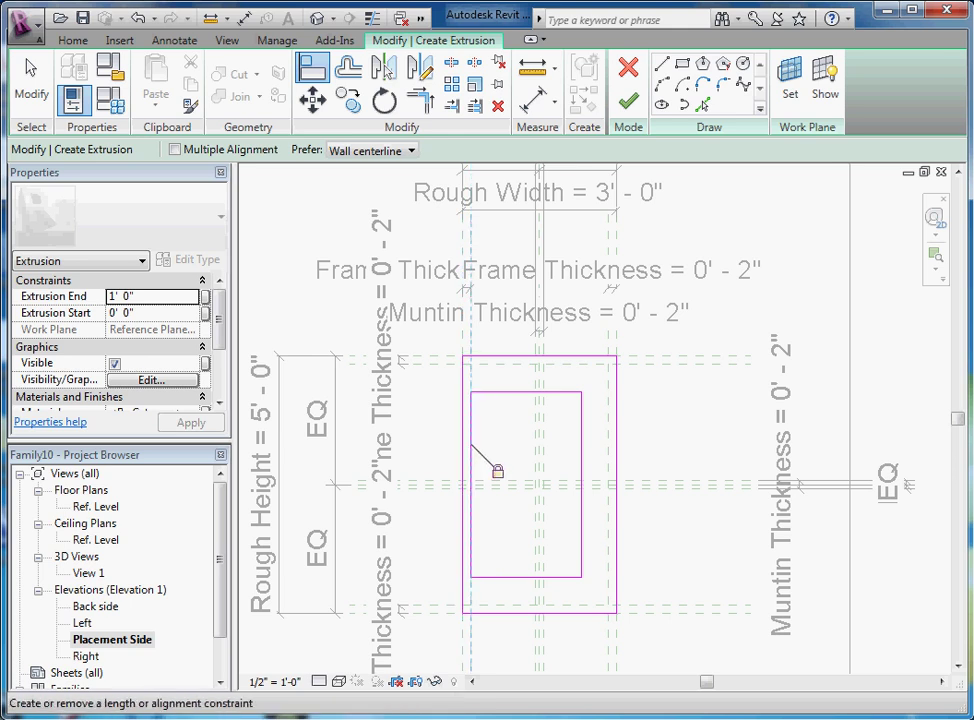
{"action": "left_click", "coordinate": [548, 363]}
{"action": "left_click", "coordinate": [548, 392]}
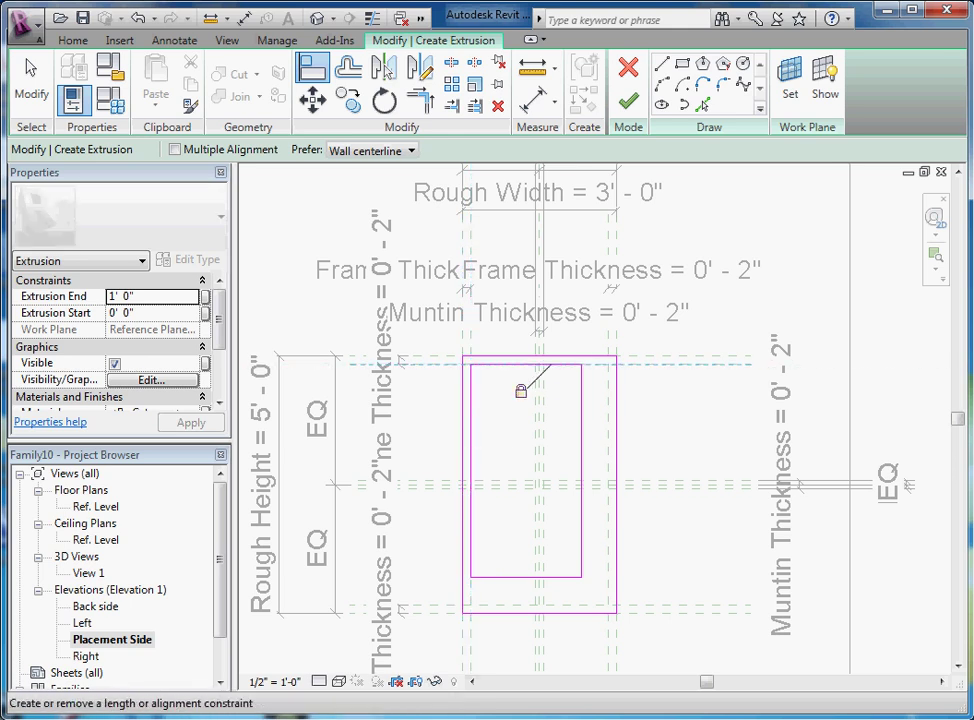
{"action": "left_click", "coordinate": [608, 470]}
{"action": "left_click", "coordinate": [581, 470]}
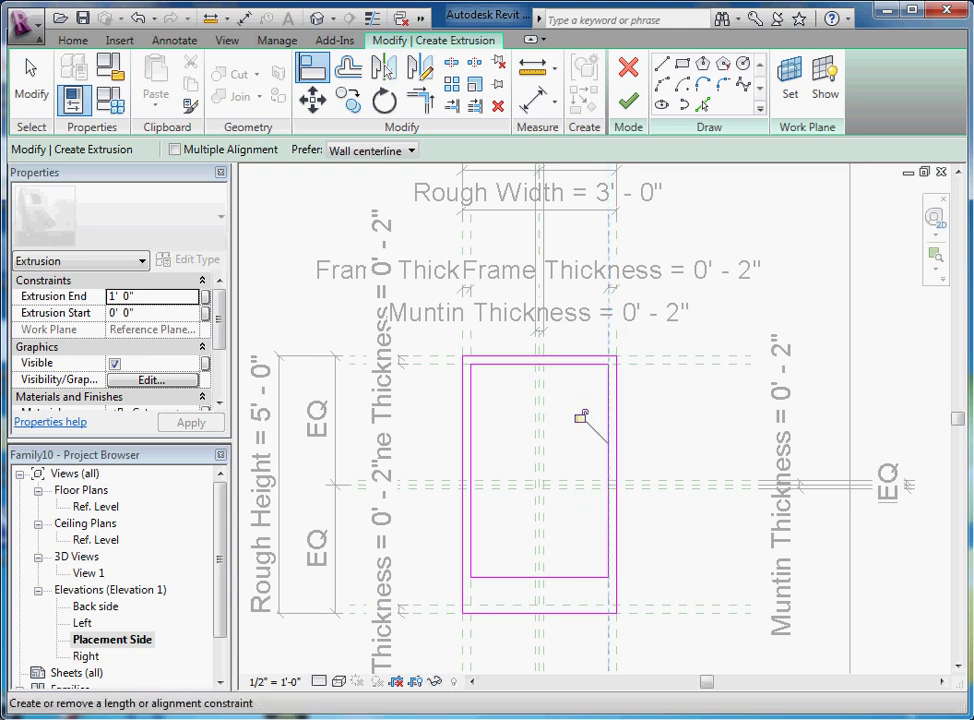
{"action": "left_click", "coordinate": [575, 607]}
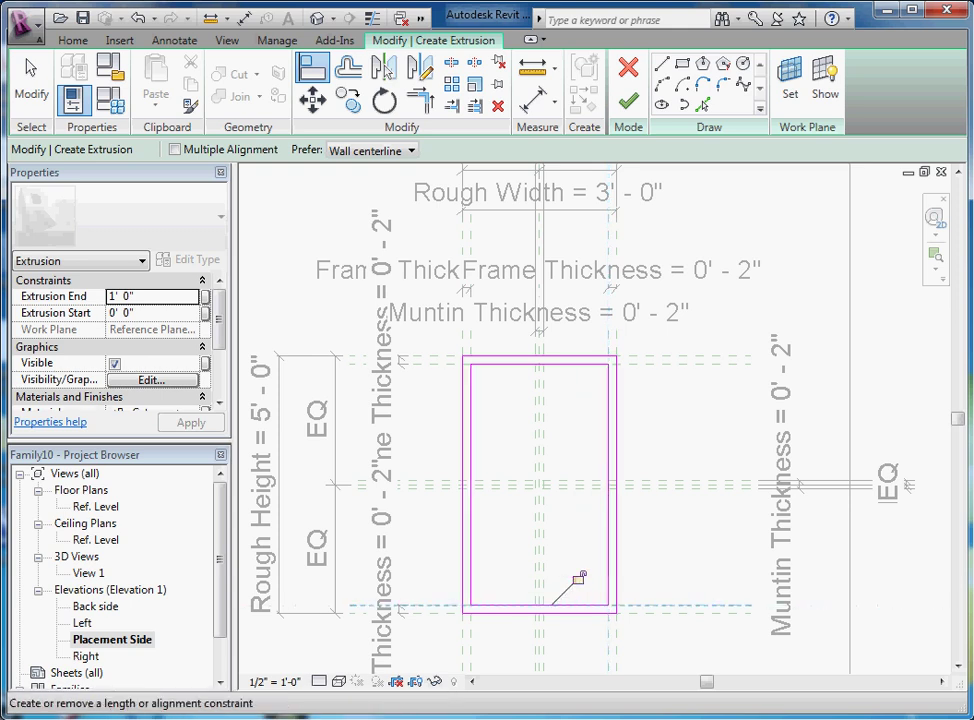
{"action": "left_click", "coordinate": [578, 578]}
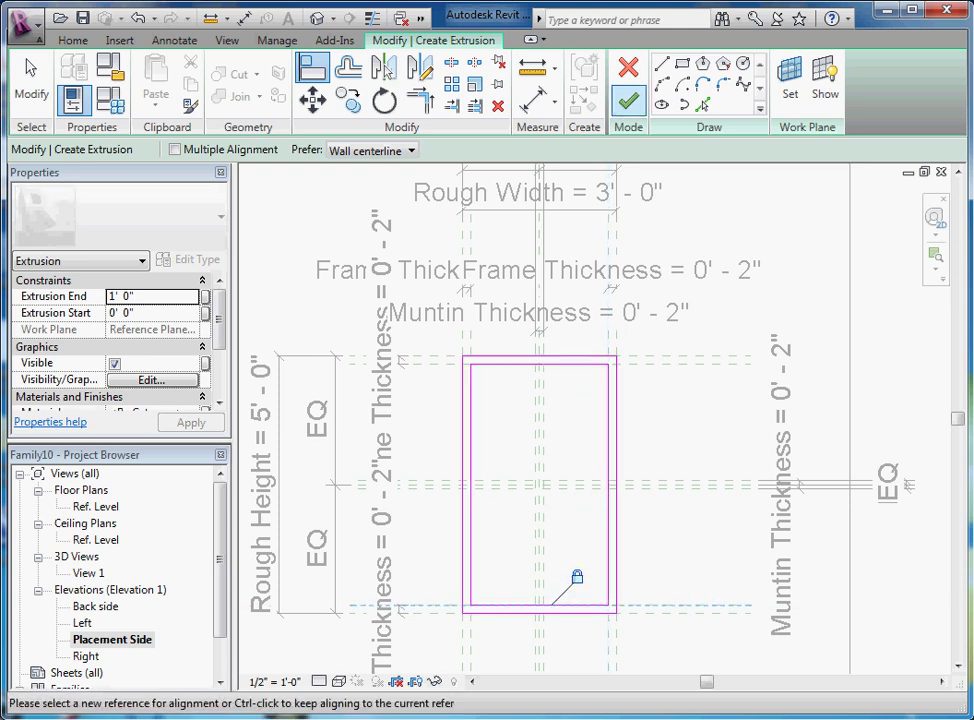
{"action": "left_click", "coordinate": [628, 100]}
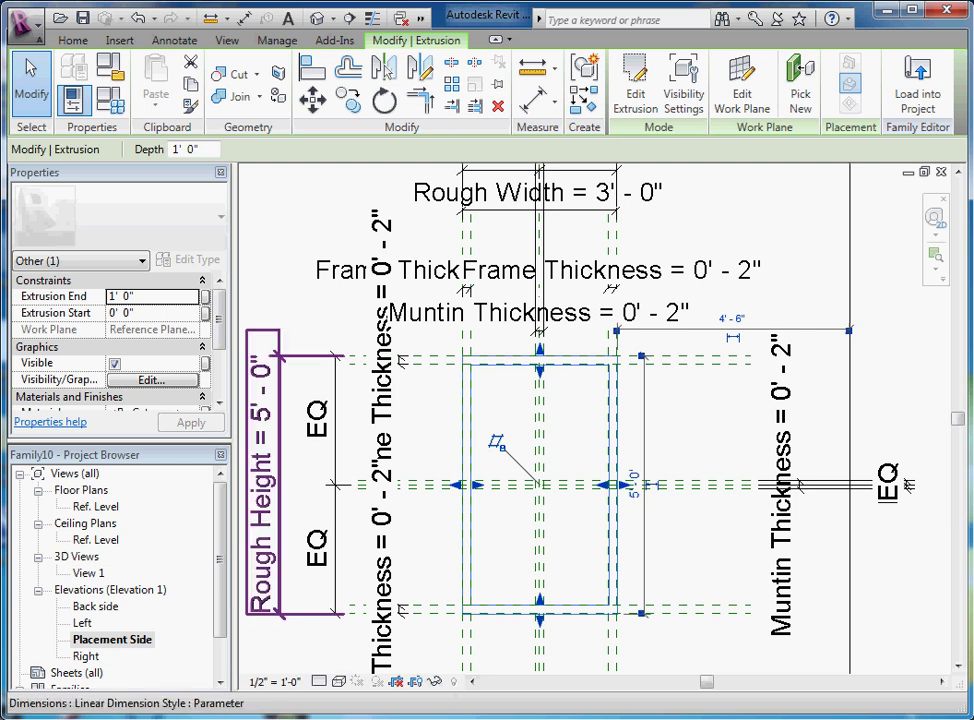
Step: Open the Ref. Level floor plan and clear the selection of the frame extrusion
{"action": "double_click", "coordinate": [98, 506]}
{"action": "left_click", "coordinate": [690, 405]}
{"action": "scroll", "coordinate": [690, 405], "scroll_direction": "up", "scroll_amount": 3}
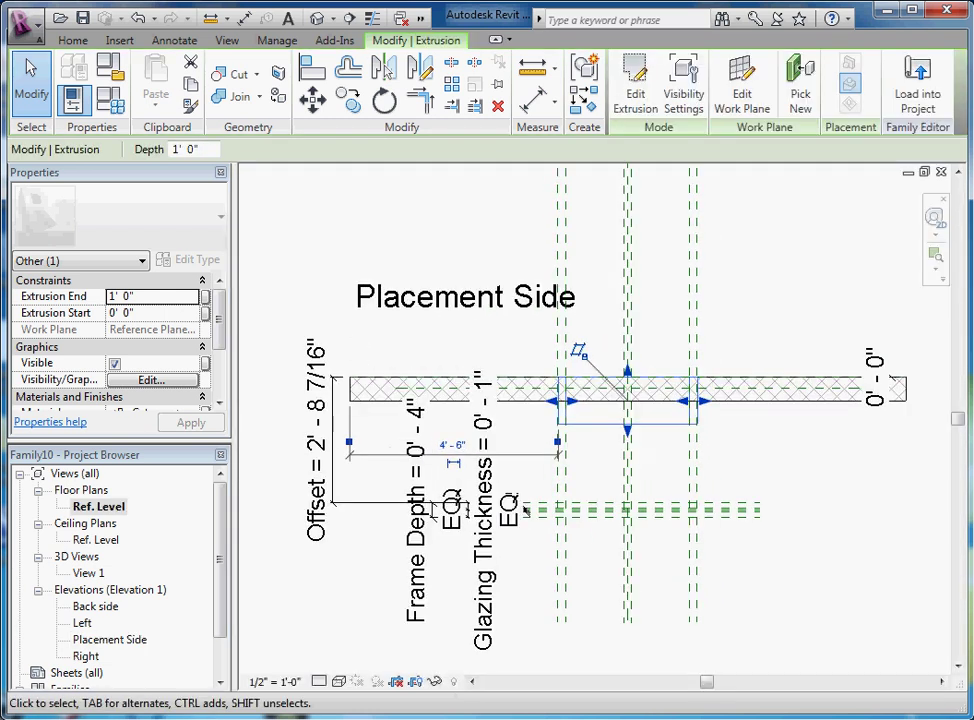
{"action": "key", "text": "Escape"}
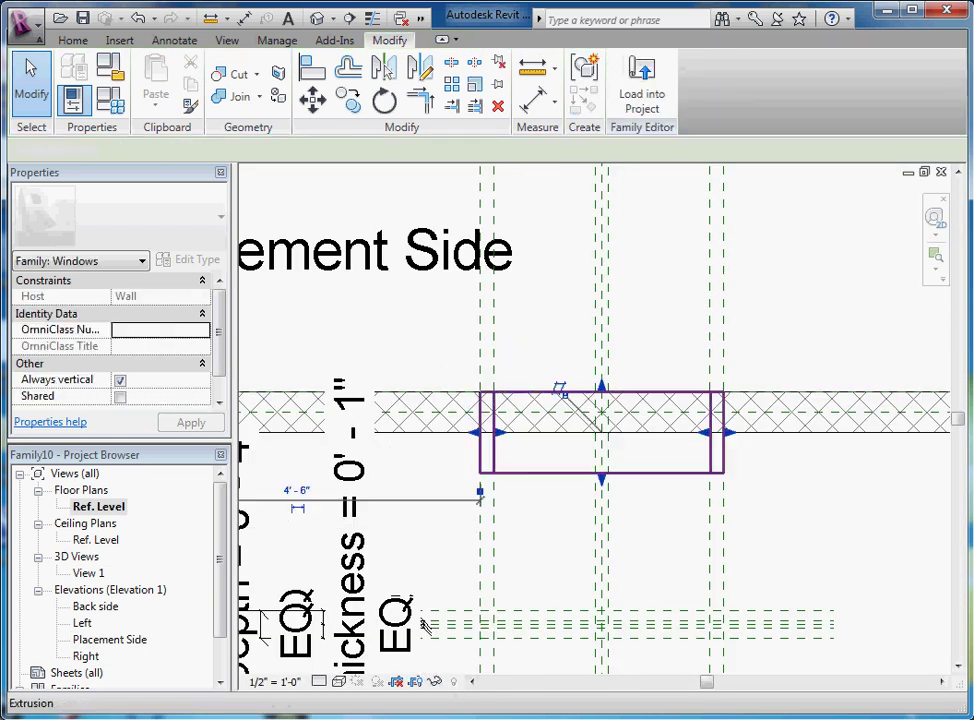
Step: Align and lock both faces of the frame extrusion to the two outer frame depth planes in plan
{"action": "left_click", "coordinate": [480, 394]}
{"action": "scroll", "coordinate": [473, 346], "scroll_direction": "down", "scroll_amount": 1}
{"action": "scroll", "coordinate": [445, 570], "scroll_direction": "down", "scroll_amount": 1}
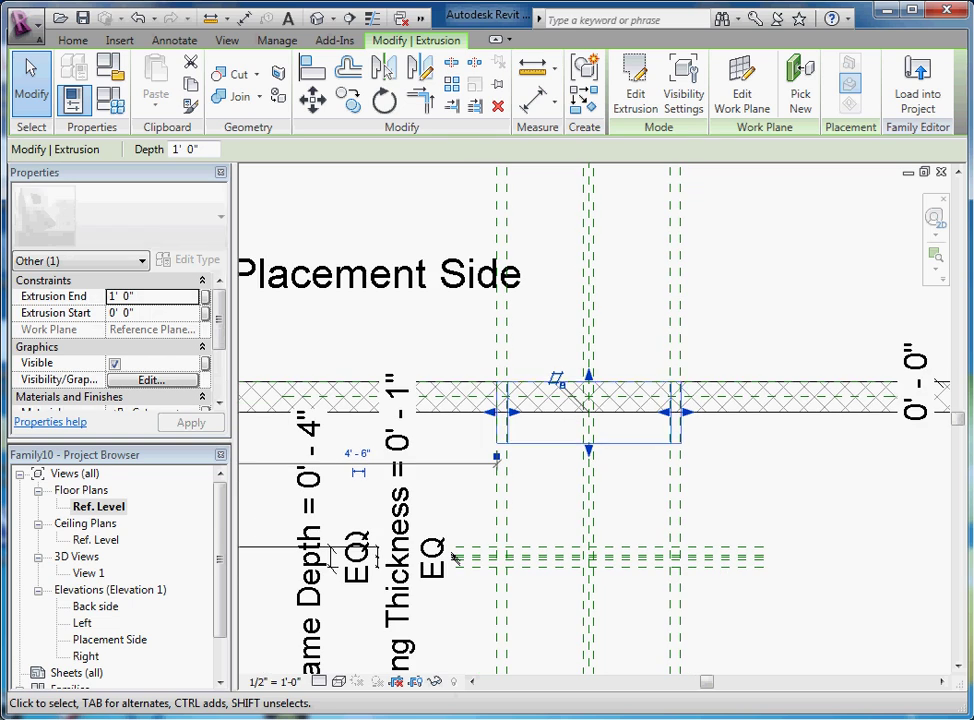
{"action": "key", "text": "a"}
{"action": "key", "text": "l"}
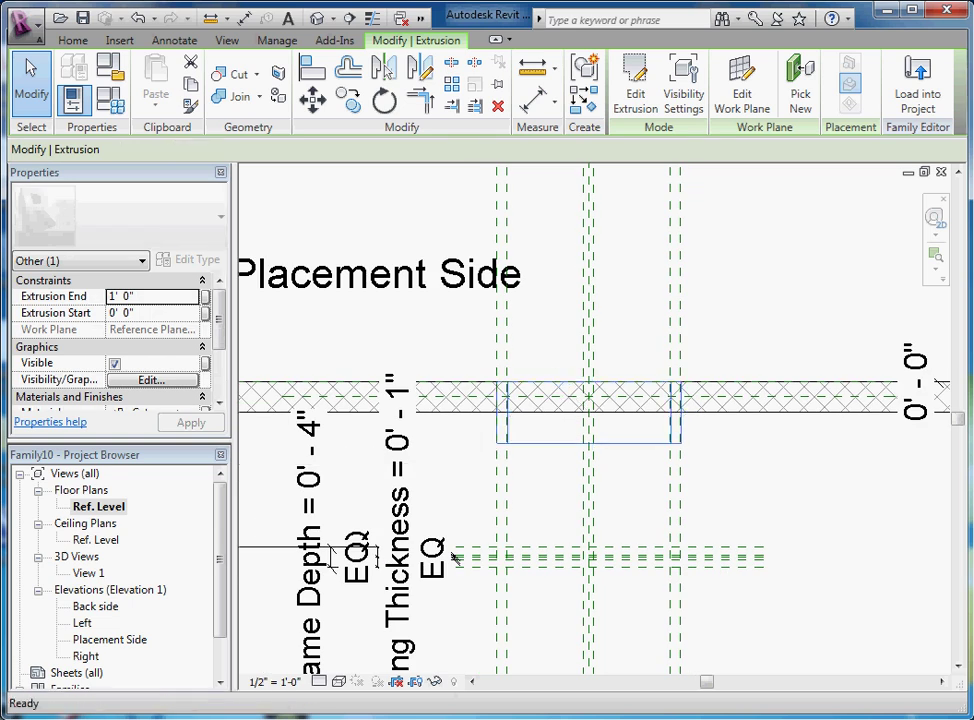
{"action": "left_click", "coordinate": [453, 556]}
{"action": "left_click", "coordinate": [578, 441]}
{"action": "left_click", "coordinate": [453, 556]}
{"action": "left_click", "coordinate": [453, 556]}
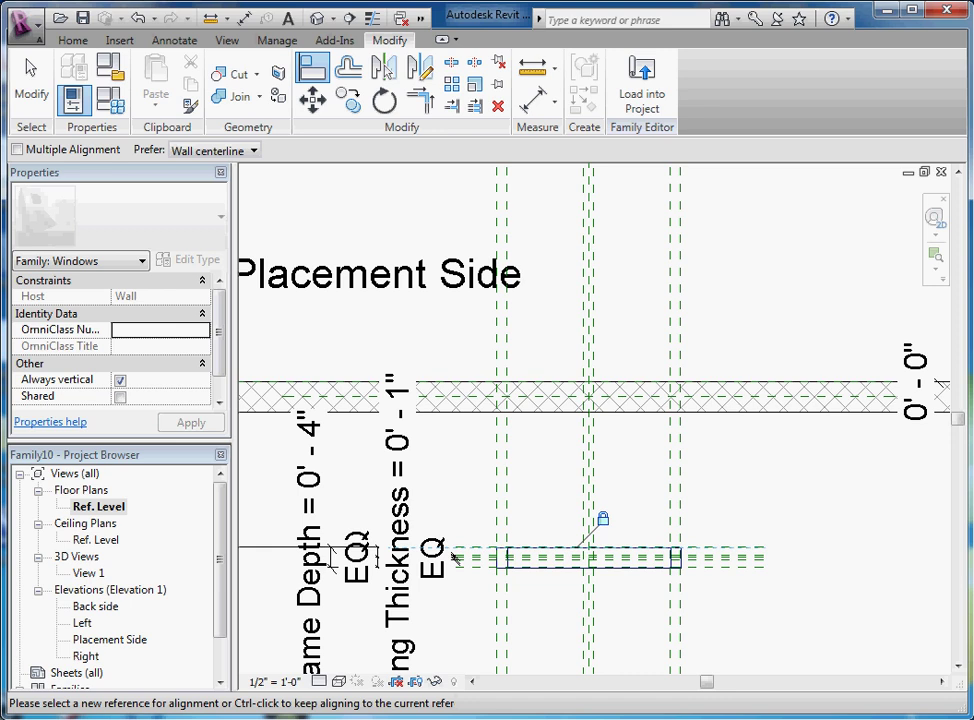
{"action": "key", "text": "Escape"}
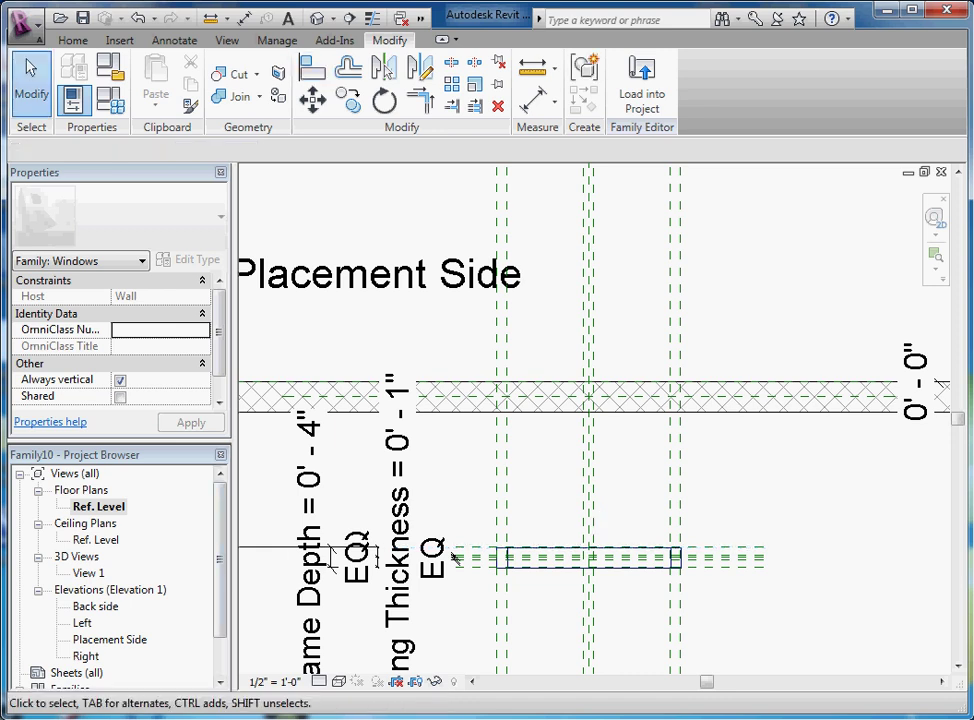
Step: Open the Placement Side elevation and start a new solid extrusion for the muntins
{"action": "double_click", "coordinate": [110, 639]}
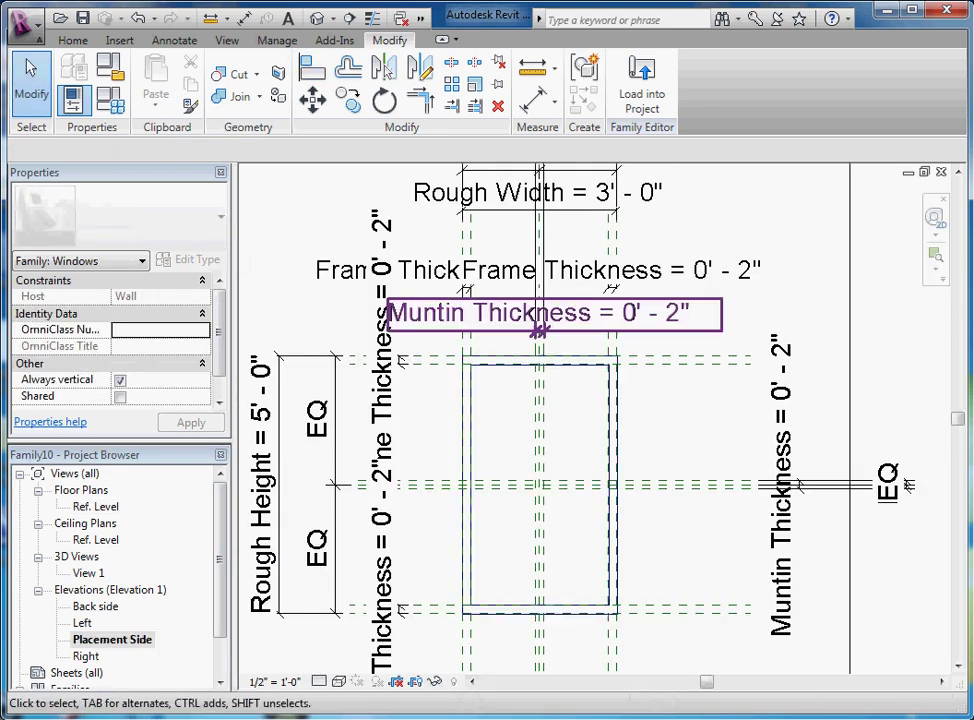
{"action": "scroll", "coordinate": [496, 474], "scroll_direction": "up", "scroll_amount": 1}
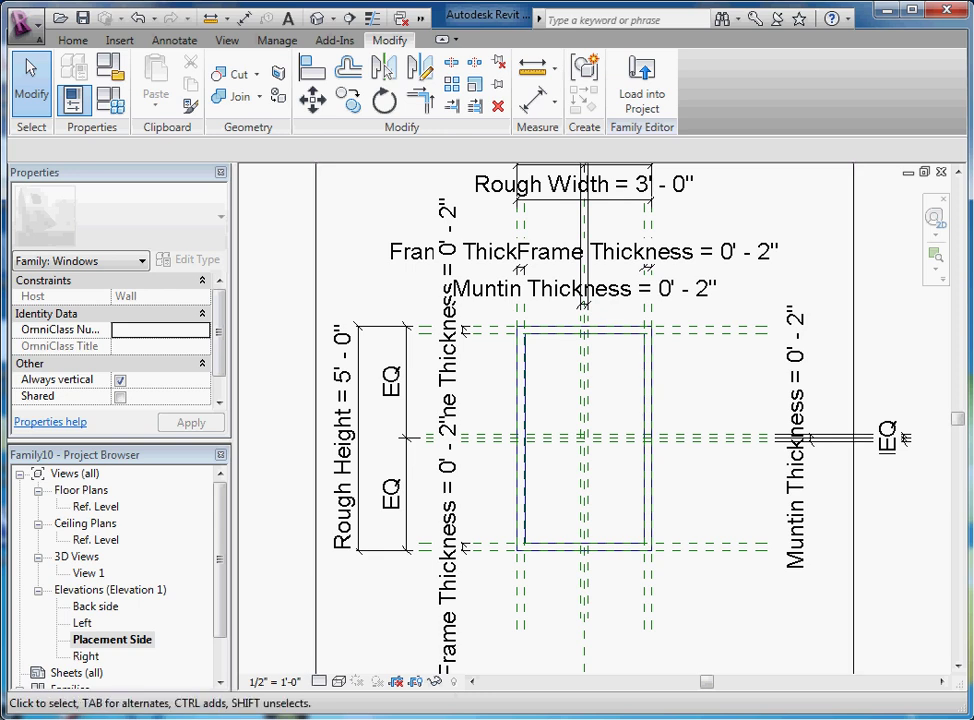
{"action": "left_click", "coordinate": [73, 40]}
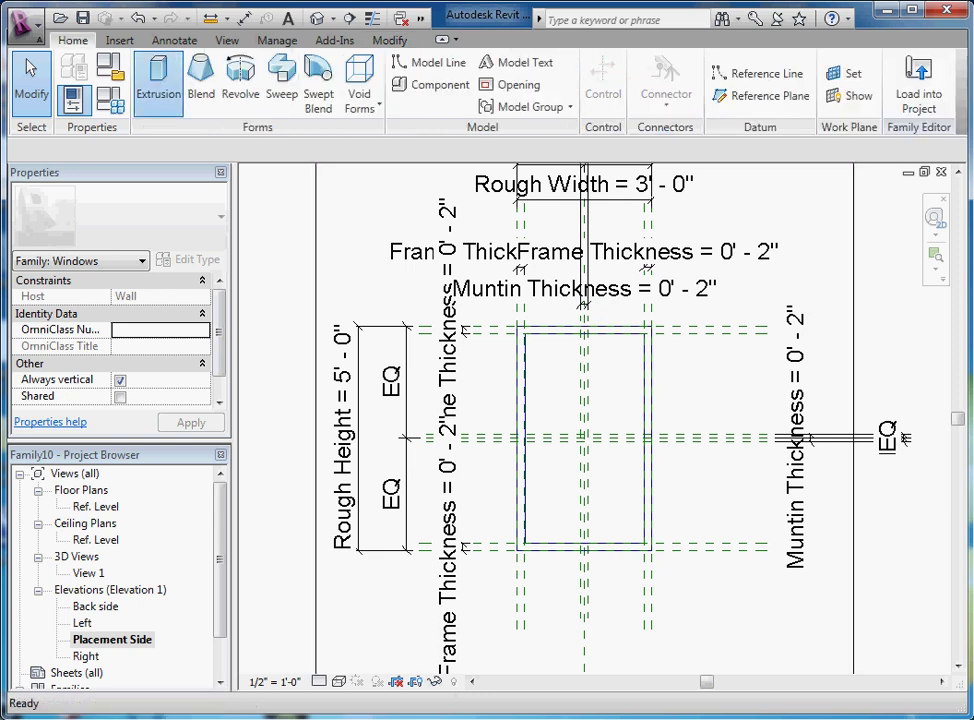
{"action": "left_click", "coordinate": [120, 67]}
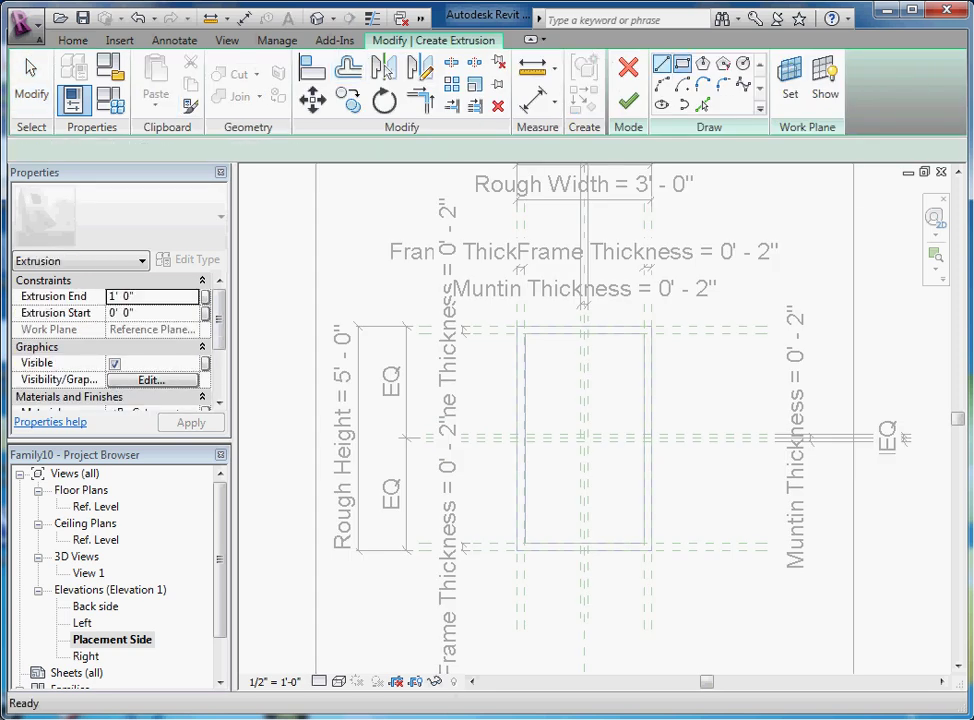
{"action": "scroll", "coordinate": [548, 395], "scroll_direction": "up", "scroll_amount": 3}
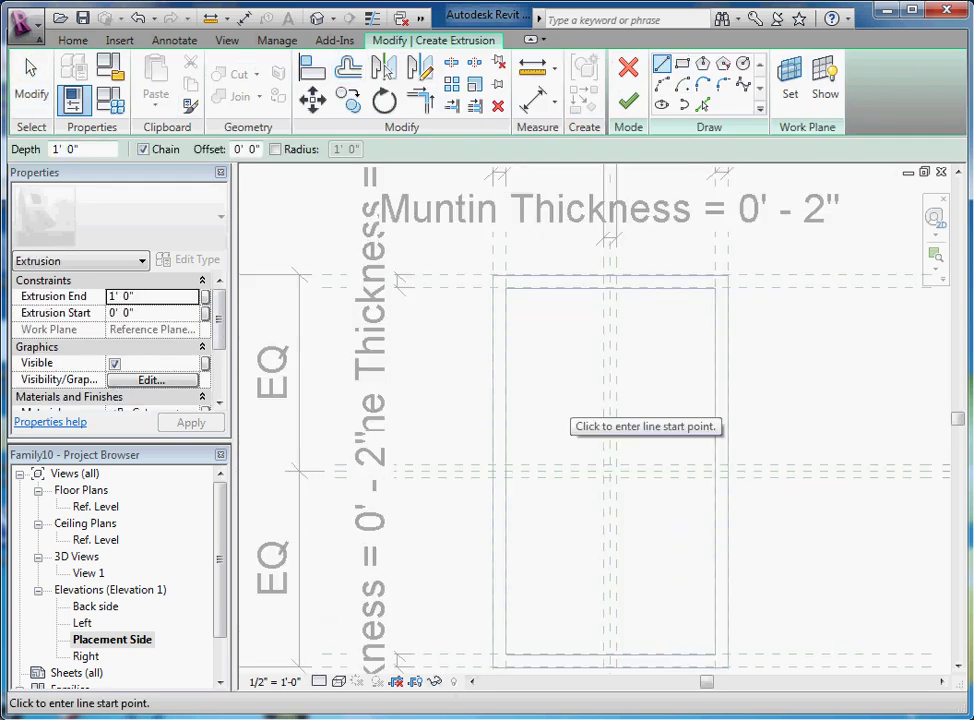
Step: Sketch a rough cross-shaped muntin outline inside the frame opening with chained straight lines, its upper arm about 0' 11" wide
{"action": "left_click", "coordinate": [573, 410]}
{"action": "left_click", "coordinate": [571, 333]}
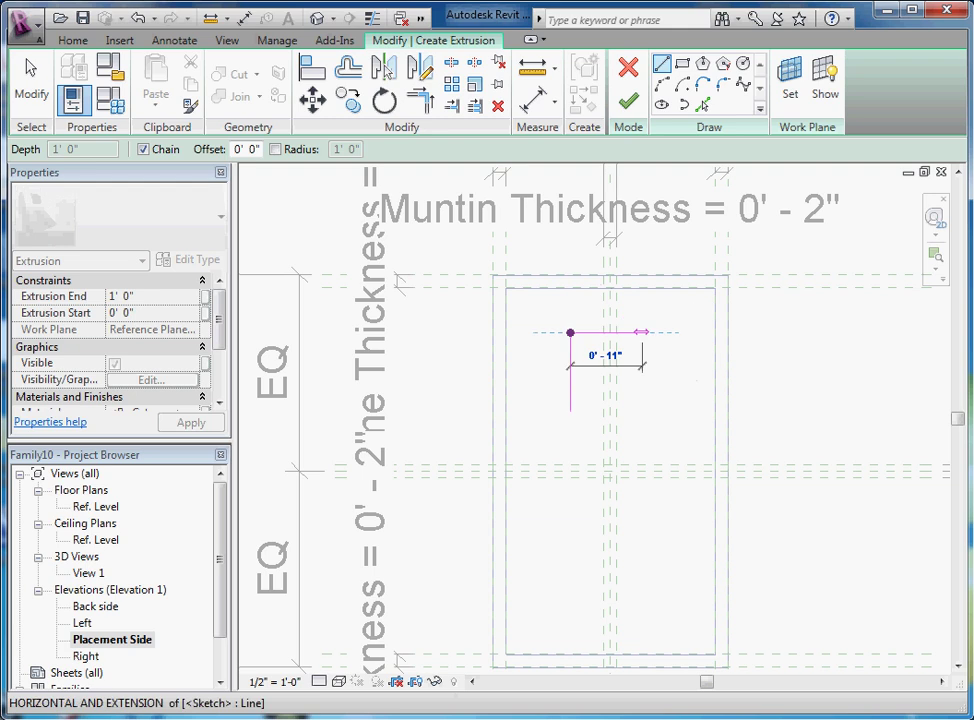
{"action": "left_click", "coordinate": [642, 403]}
{"action": "left_click", "coordinate": [688, 403]}
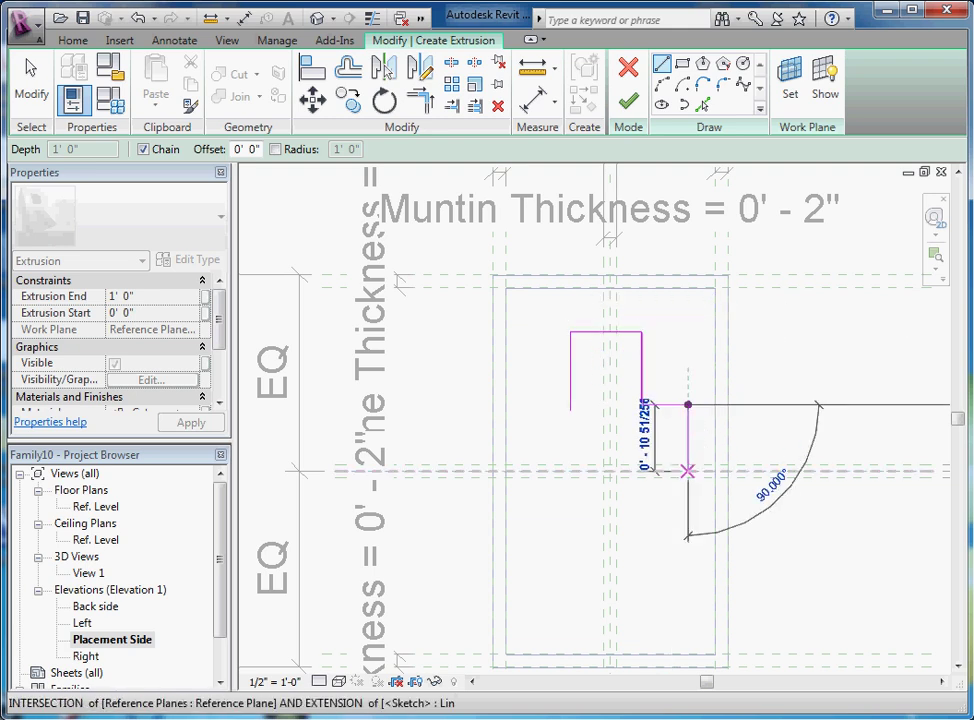
{"action": "left_click", "coordinate": [688, 510]}
{"action": "left_click", "coordinate": [655, 510]}
{"action": "left_click", "coordinate": [655, 600]}
{"action": "left_click", "coordinate": [571, 600]}
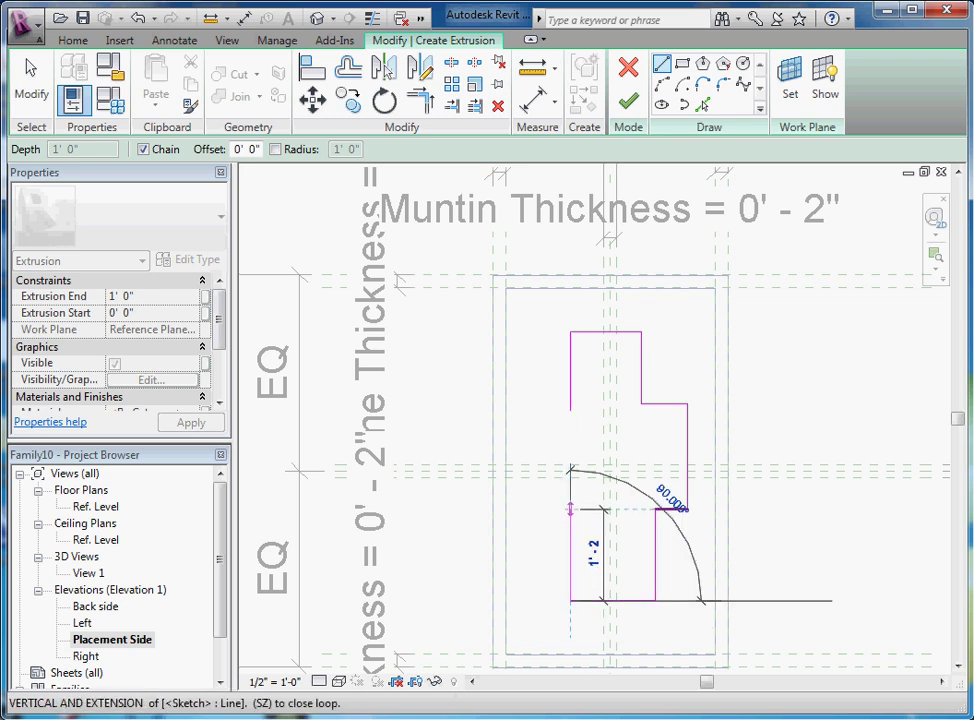
{"action": "left_click", "coordinate": [571, 510]}
{"action": "left_click", "coordinate": [524, 510]}
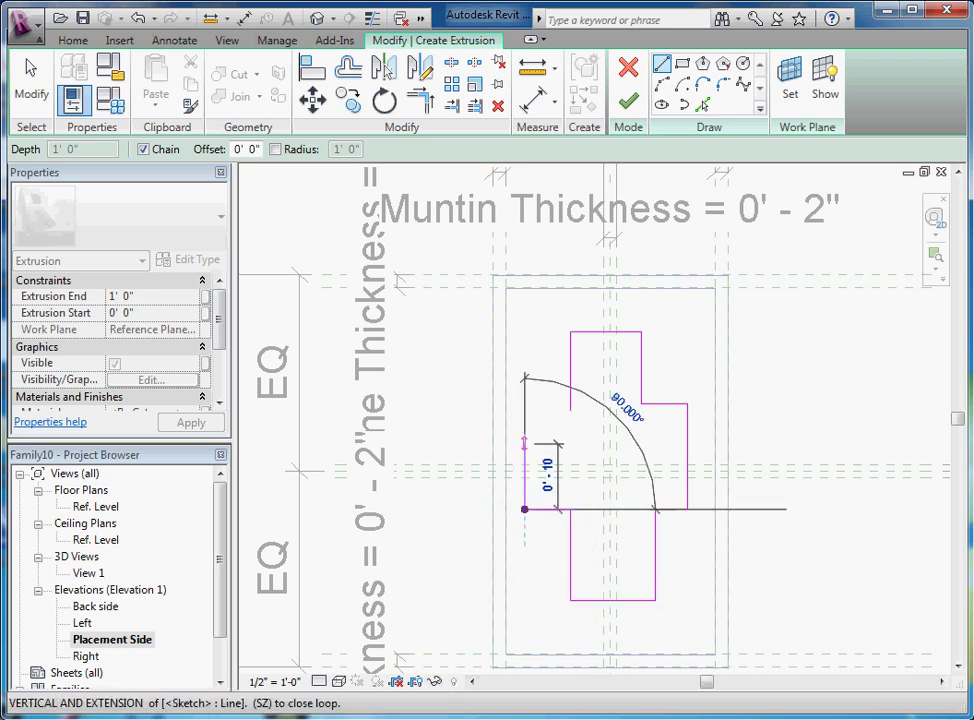
{"action": "left_click", "coordinate": [524, 443]}
{"action": "left_click", "coordinate": [584, 443]}
Step: Trim the open corner between the cross's upper and left arms to close the muntin outline
{"action": "key", "text": "Escape"}
{"action": "key", "text": "Escape"}
{"action": "left_click", "coordinate": [550, 443]}
{"action": "key", "text": "t"}
{"action": "key", "text": "r"}
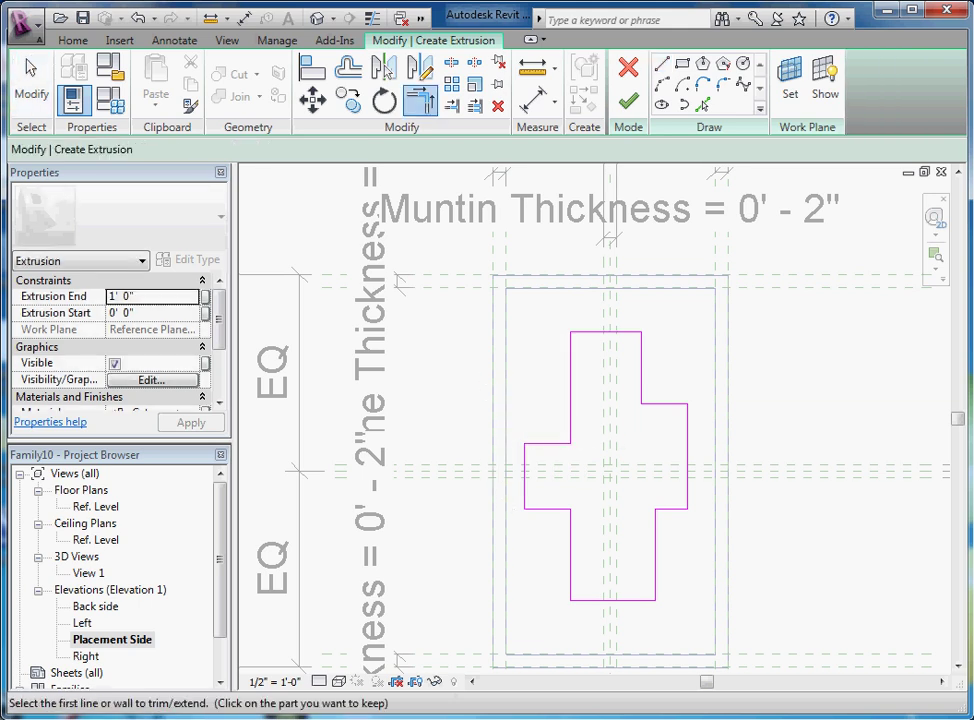
{"action": "key", "text": "Escape"}
Step: Align and lock the top edge of the cross outline to the upper inner frame thickness plane
{"action": "scroll", "coordinate": [569, 409], "scroll_direction": "up", "scroll_amount": 1}
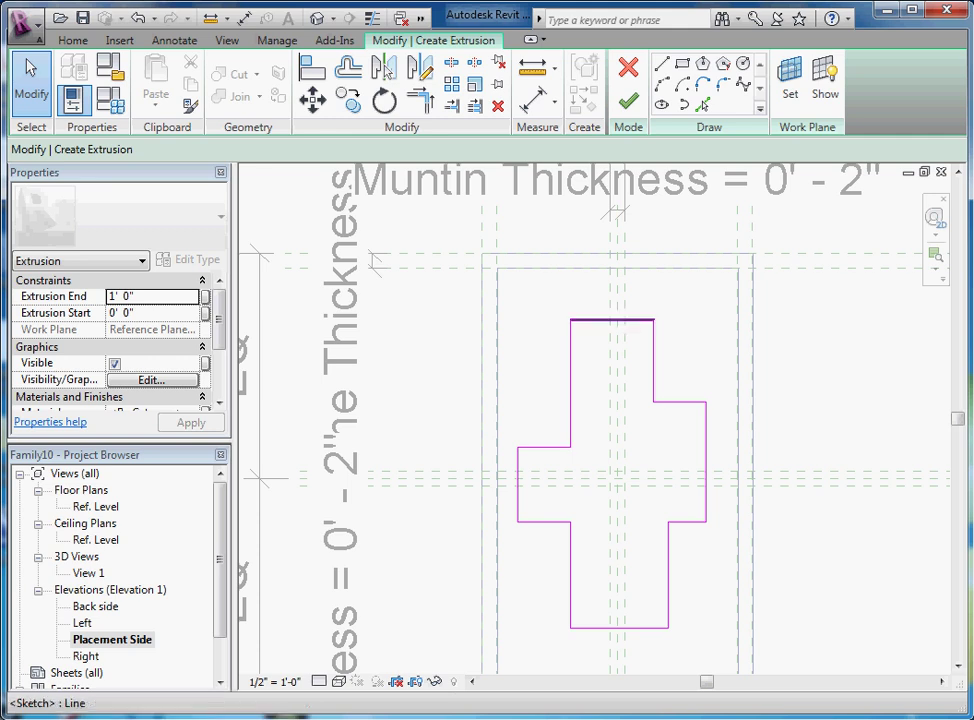
{"action": "scroll", "coordinate": [654, 319], "scroll_direction": "up", "scroll_amount": 1}
{"action": "scroll", "coordinate": [611, 298], "scroll_direction": "down", "scroll_amount": 1}
{"action": "key", "text": "a"}
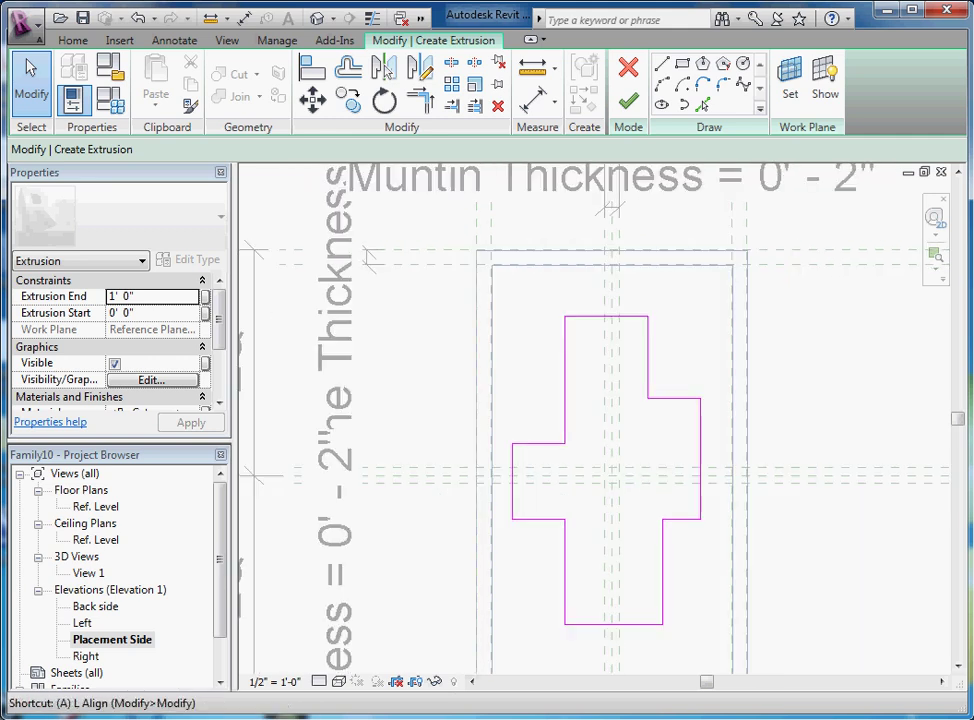
{"action": "key", "text": "l"}
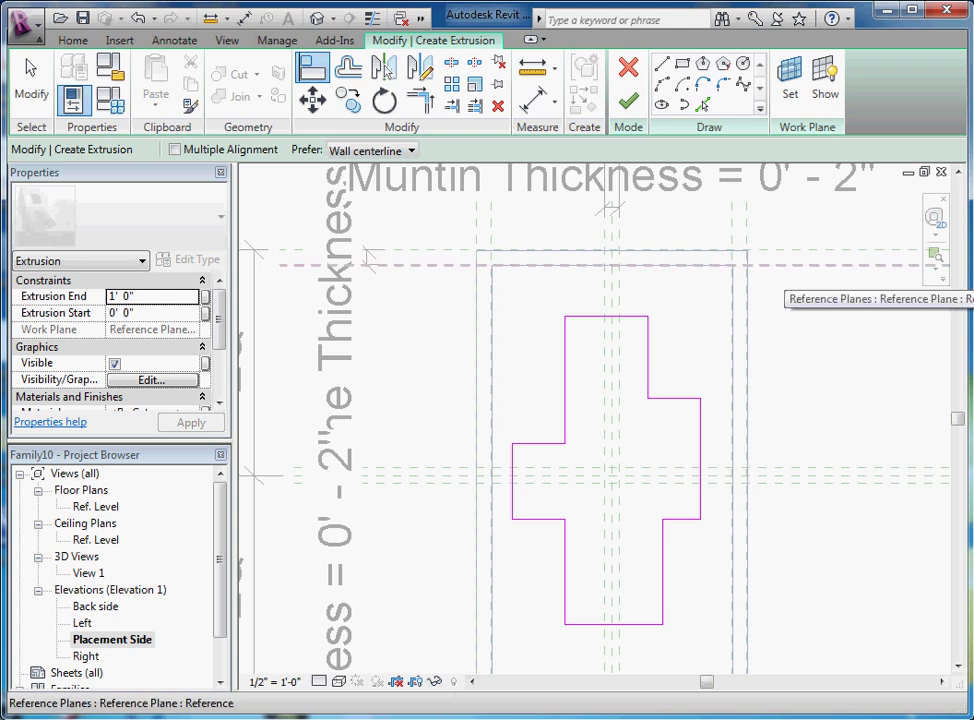
{"action": "left_click", "coordinate": [776, 266]}
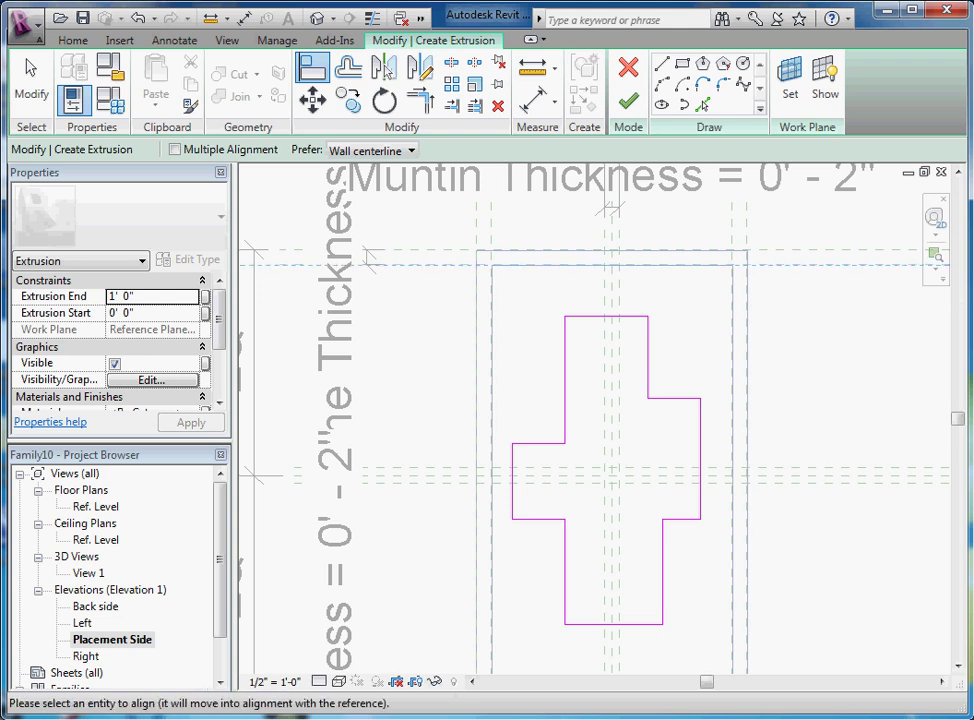
{"action": "left_click", "coordinate": [598, 317]}
{"action": "left_click", "coordinate": [586, 292]}
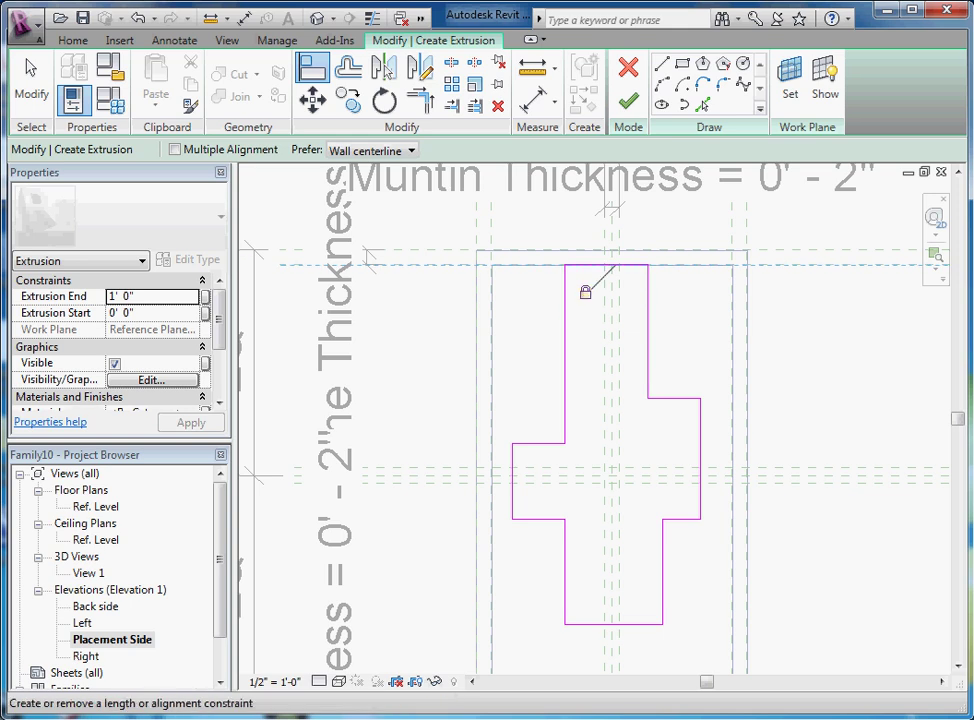
Step: Align and lock the upper arm's right side and the right arm's three edges to the muntin and inner frame planes
{"action": "left_click", "coordinate": [619, 330]}
{"action": "left_click", "coordinate": [648, 331]}
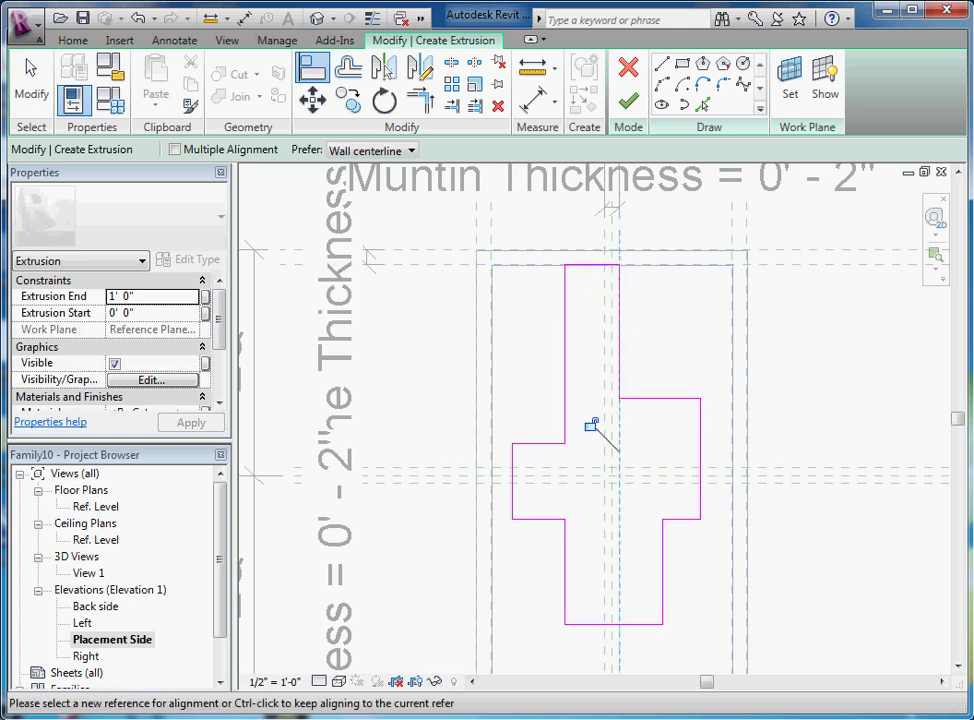
{"action": "left_click", "coordinate": [600, 468]}
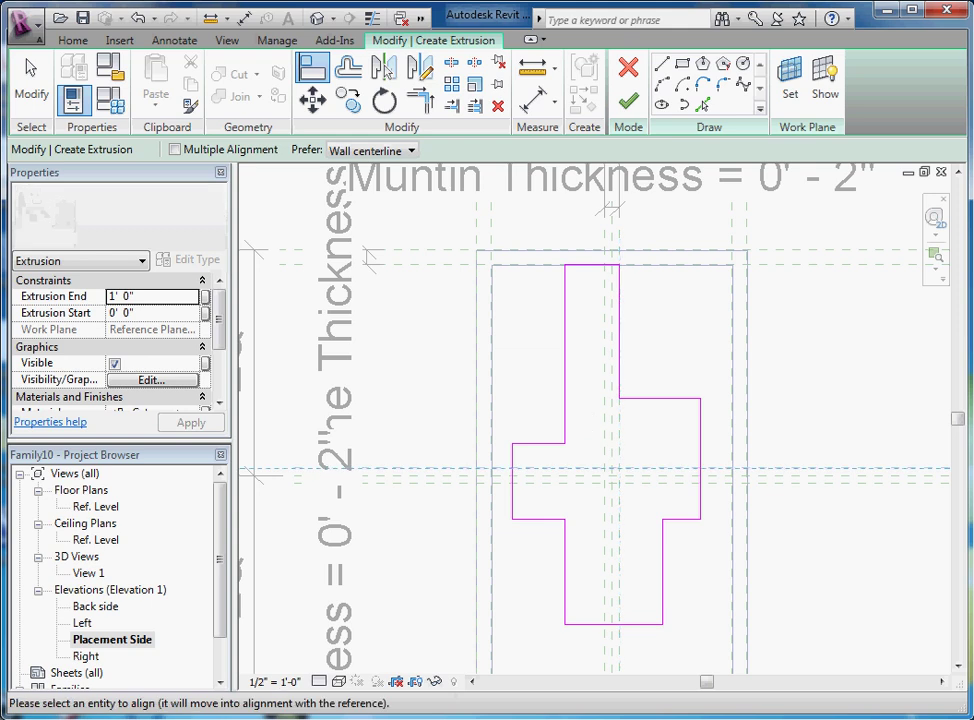
{"action": "left_click", "coordinate": [640, 398]}
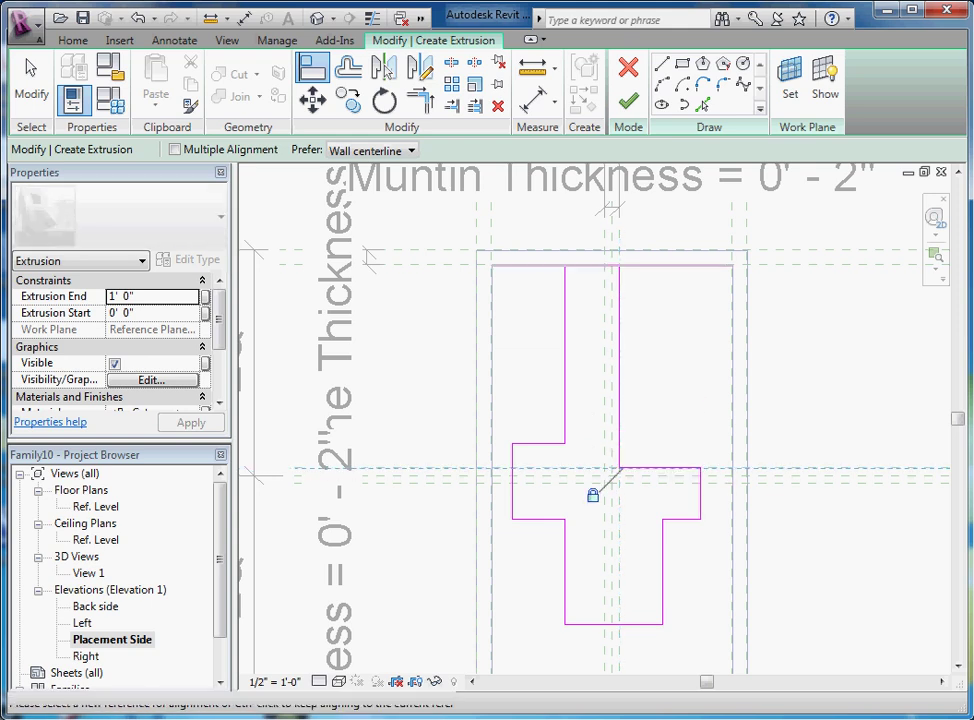
{"action": "left_click", "coordinate": [610, 210]}
{"action": "left_click", "coordinate": [700, 492]}
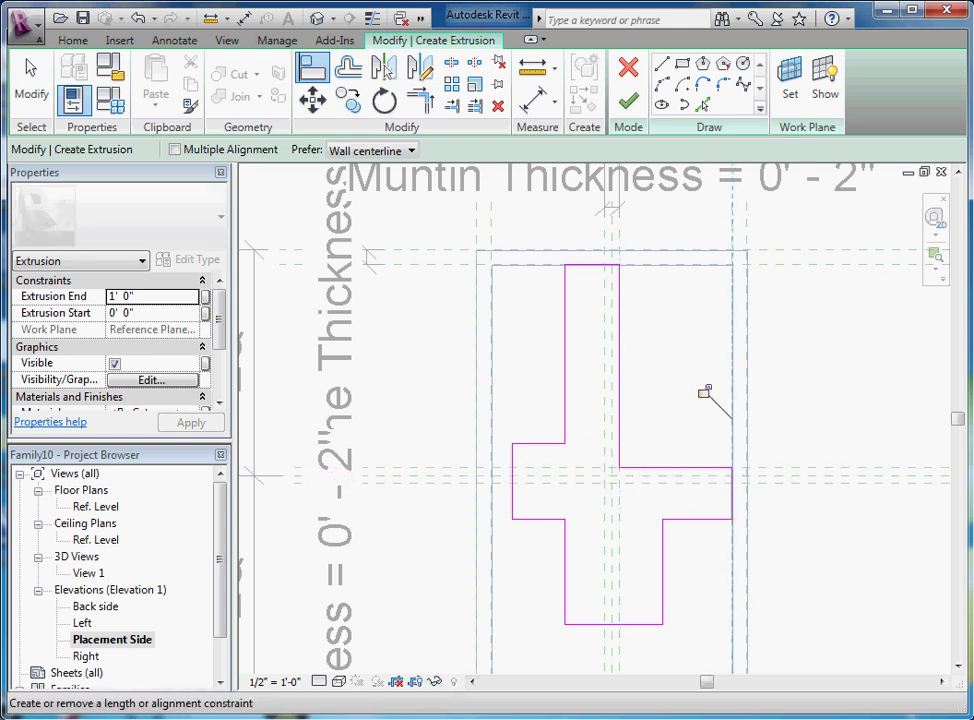
{"action": "left_click", "coordinate": [624, 483]}
{"action": "left_click", "coordinate": [697, 519]}
Step: Align and lock the left arm's upper edge, end and lower edge to the horizontal muntin planes and left inner frame plane
{"action": "left_click", "coordinate": [648, 468]}
{"action": "left_click", "coordinate": [594, 497]}
{"action": "left_click", "coordinate": [491, 230]}
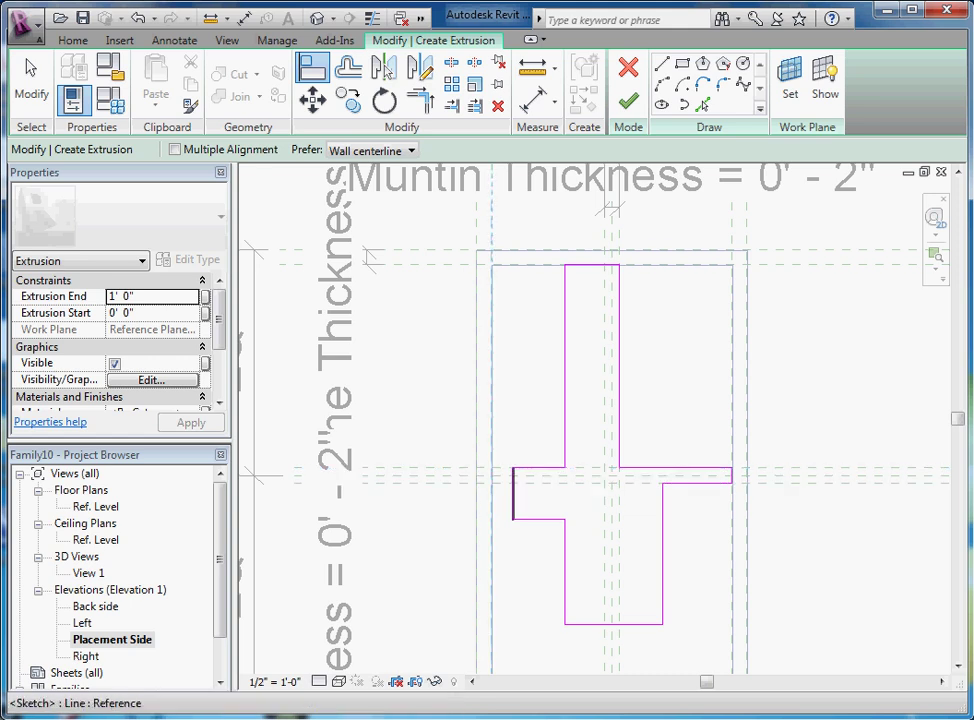
{"action": "left_click", "coordinate": [513, 495]}
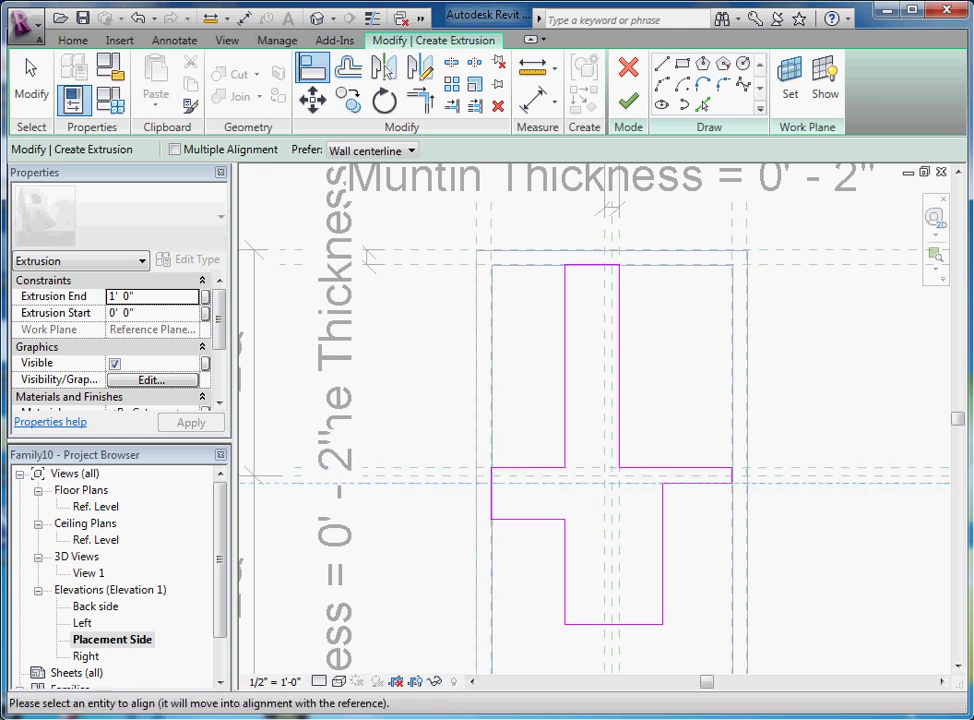
{"action": "left_click", "coordinate": [530, 518]}
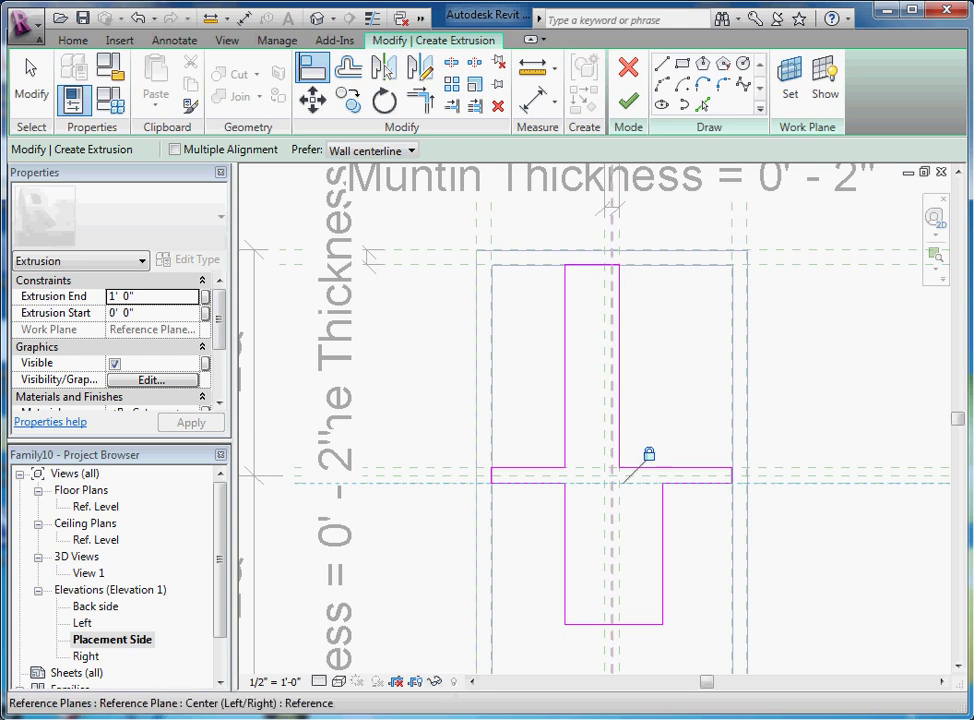
Step: Align and lock the upper arm's left side and both sides of the lower arm to the vertical muntin thickness planes
{"action": "left_click", "coordinate": [605, 400]}
{"action": "left_click", "coordinate": [565, 400]}
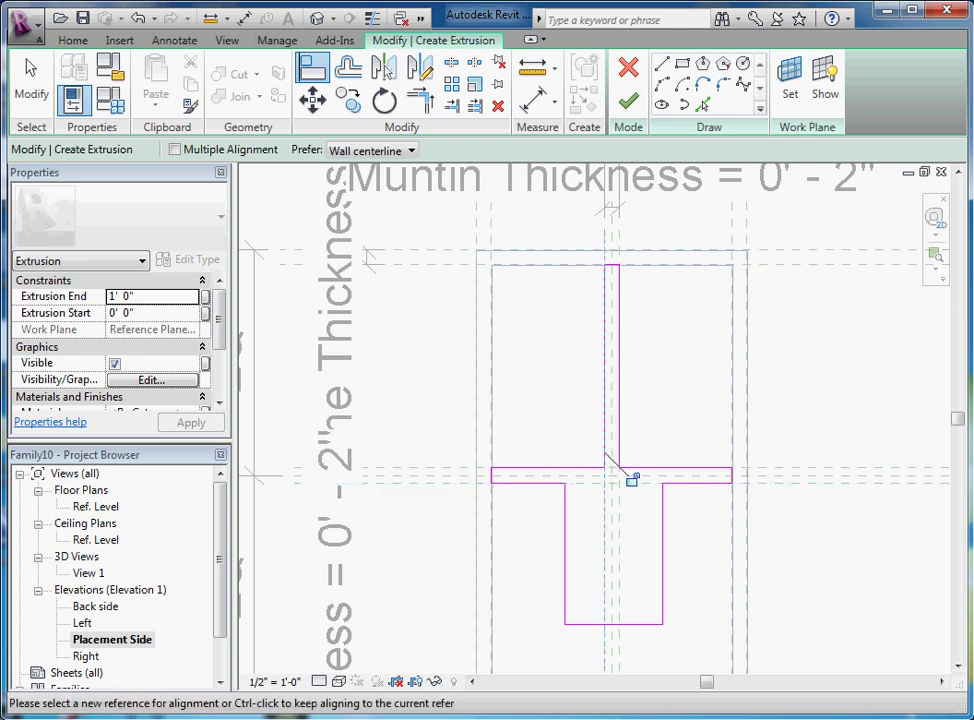
{"action": "left_click", "coordinate": [631, 479]}
{"action": "scroll", "coordinate": [564, 170], "scroll_direction": "down", "scroll_amount": 2}
{"action": "scroll", "coordinate": [577, 505], "scroll_direction": "up", "scroll_amount": 1}
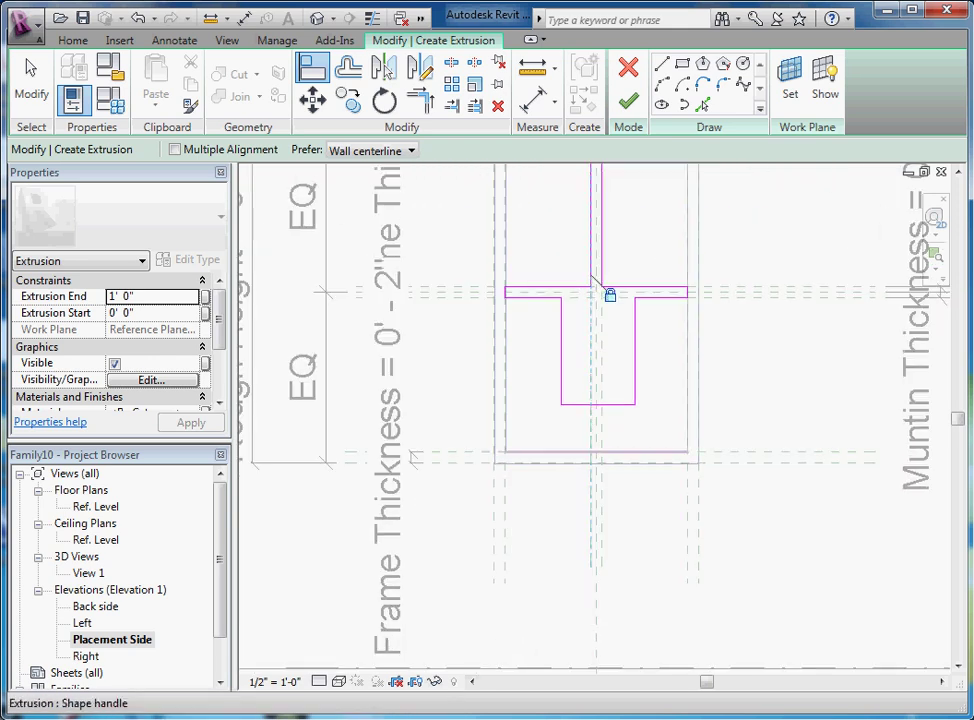
{"action": "left_click", "coordinate": [596, 285]}
{"action": "left_click", "coordinate": [634, 345]}
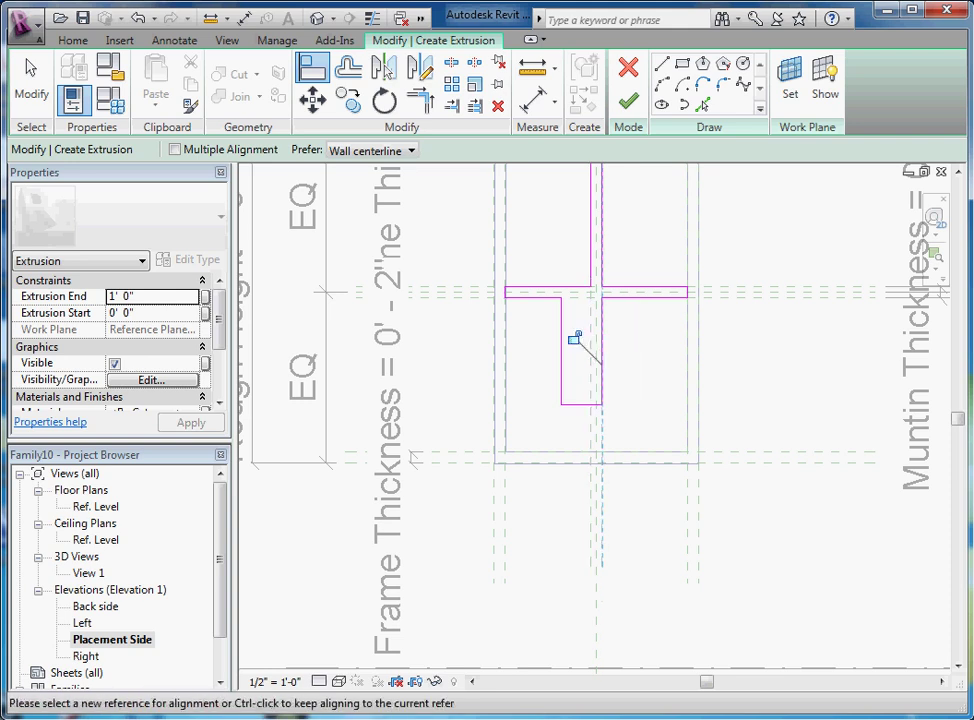
{"action": "left_click", "coordinate": [591, 380]}
{"action": "left_click", "coordinate": [562, 375]}
Step: Align and lock the lower arm's bottom edge to the bottom inner frame thickness plane
{"action": "left_click", "coordinate": [618, 394]}
{"action": "left_click", "coordinate": [616, 452]}
{"action": "scroll", "coordinate": [591, 405], "scroll_direction": "up", "scroll_amount": 2}
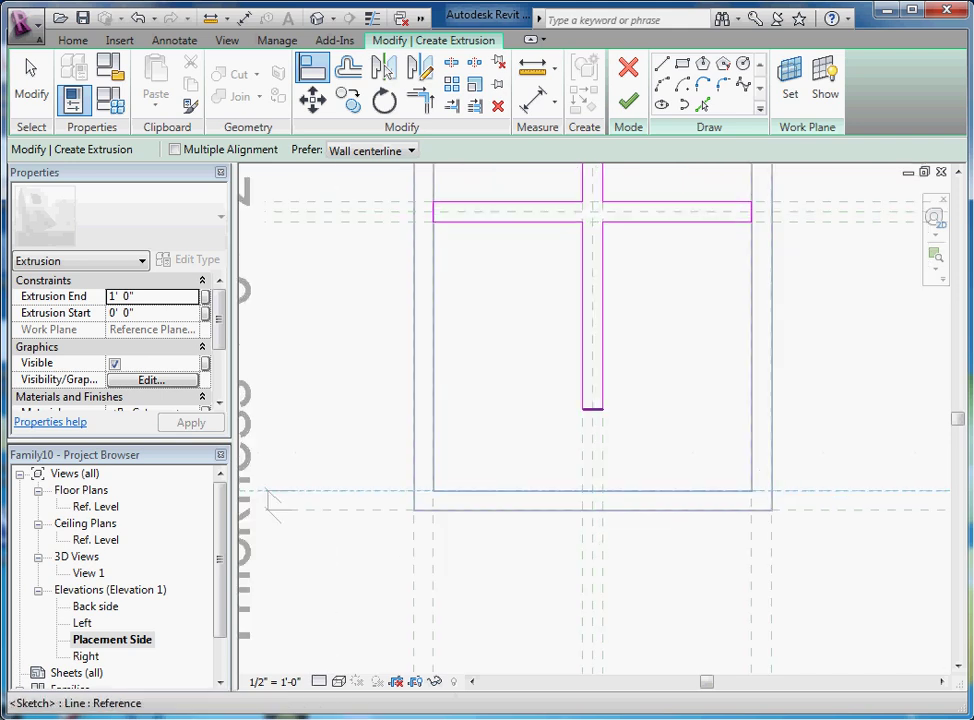
{"action": "left_click", "coordinate": [593, 411]}
{"action": "scroll", "coordinate": [570, 544], "scroll_direction": "down", "scroll_amount": 3}
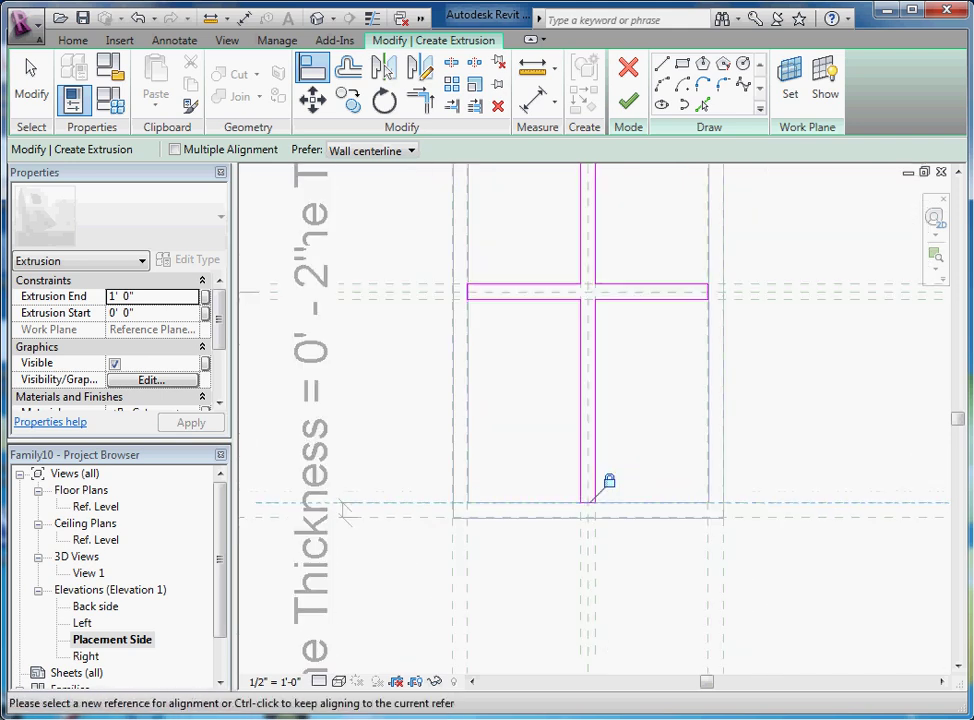
Step: Finish the muntin extrusion, clear its selection and open the Ref. Level floor plan
{"action": "left_click", "coordinate": [628, 99]}
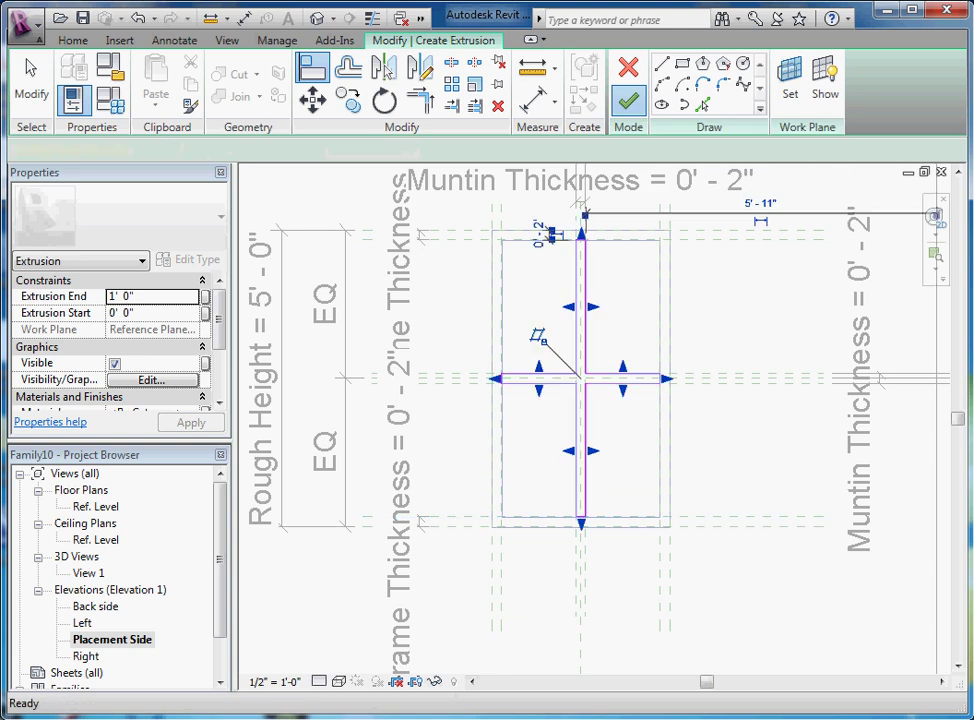
{"action": "key", "text": "Escape"}
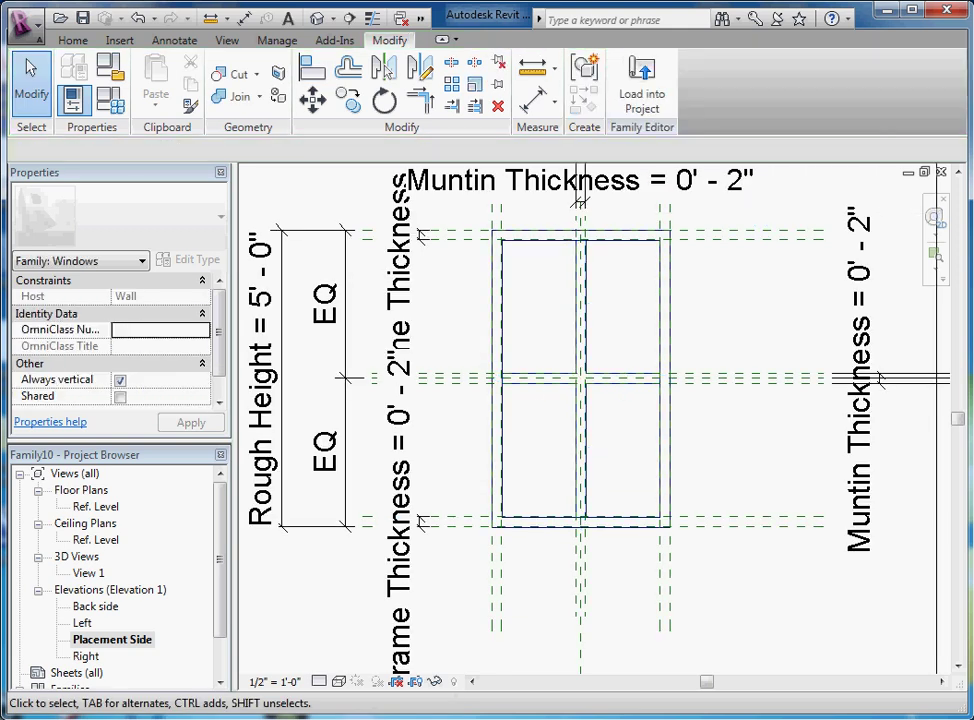
{"action": "double_click", "coordinate": [95, 506]}
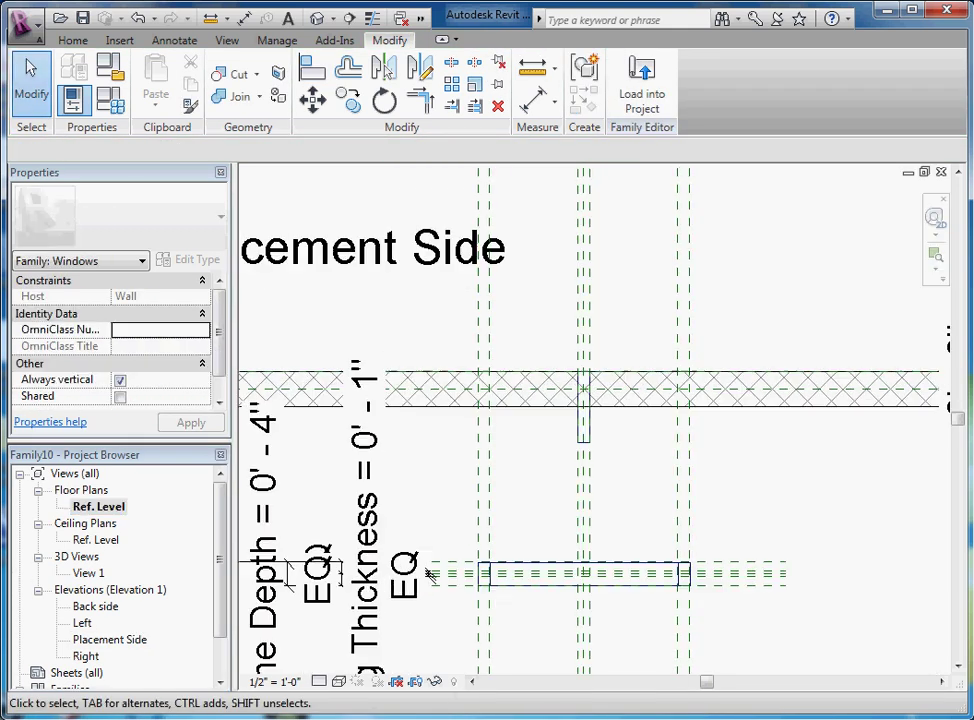
{"action": "key", "text": "a"}
{"action": "key", "text": "l"}
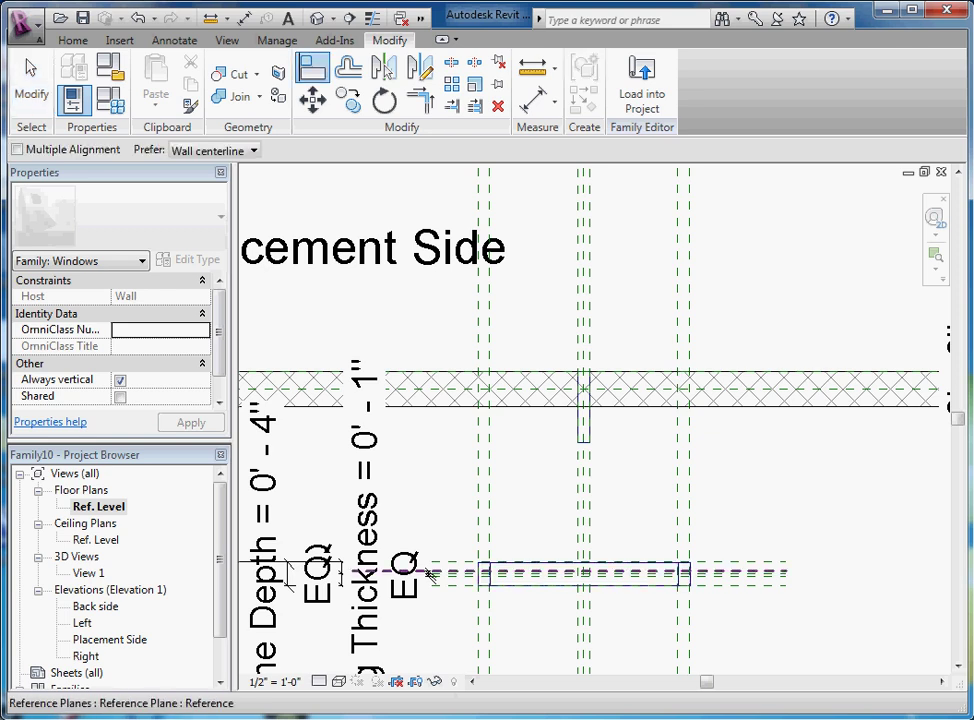
{"action": "scroll", "coordinate": [430, 574], "scroll_direction": "up", "scroll_amount": 2}
{"action": "left_click", "coordinate": [338, 578]}
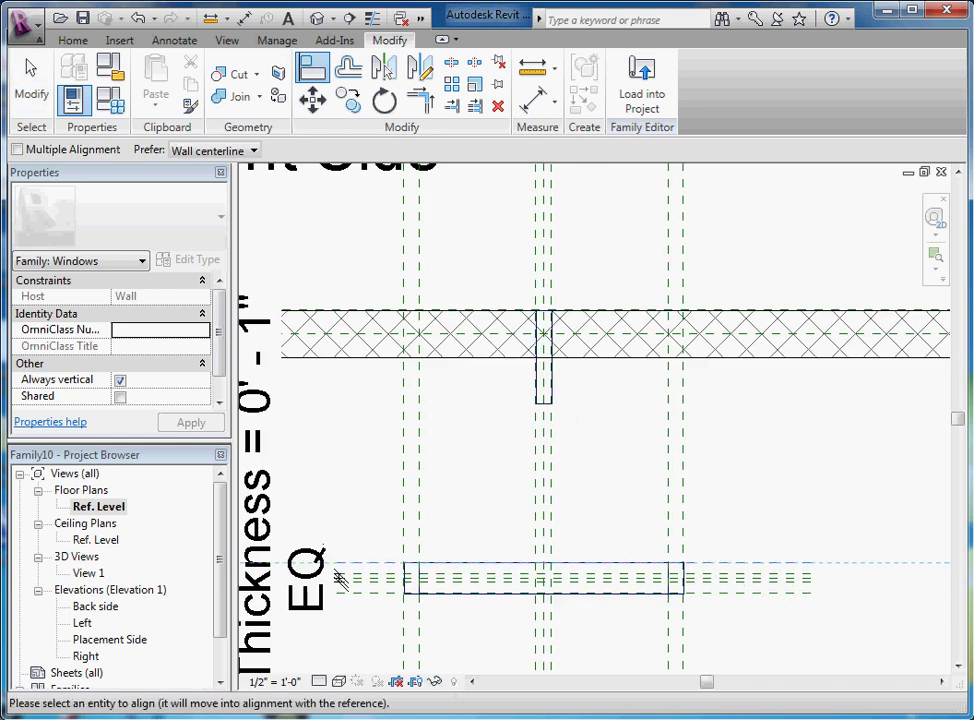
{"action": "key", "text": "Escape"}
{"action": "key", "text": "Escape"}
Step: Align and lock the muntin extrusion's front and back faces to the frame depth planes in the floor plan
{"action": "key", "text": "a"}
{"action": "key", "text": "l"}
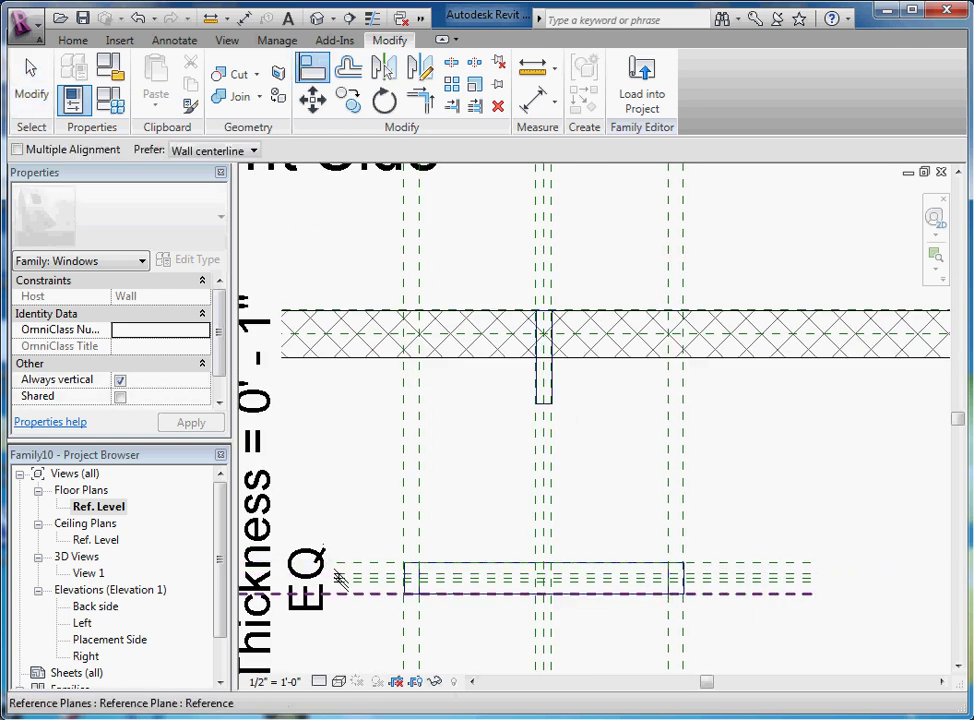
{"action": "left_click", "coordinate": [762, 593]}
{"action": "left_click", "coordinate": [339, 579]}
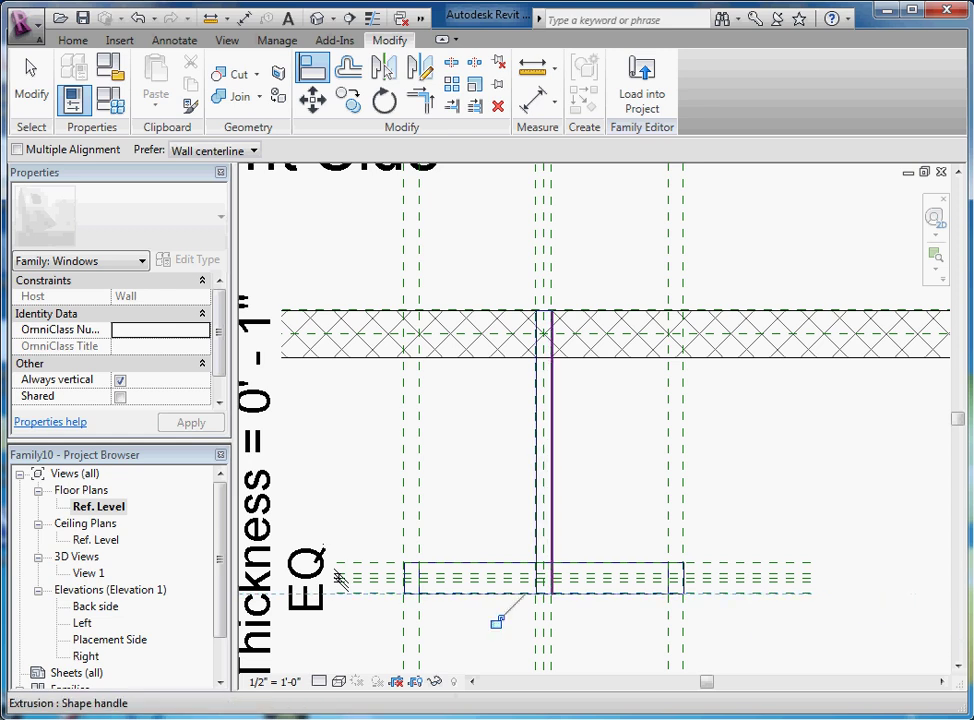
{"action": "left_click", "coordinate": [338, 578]}
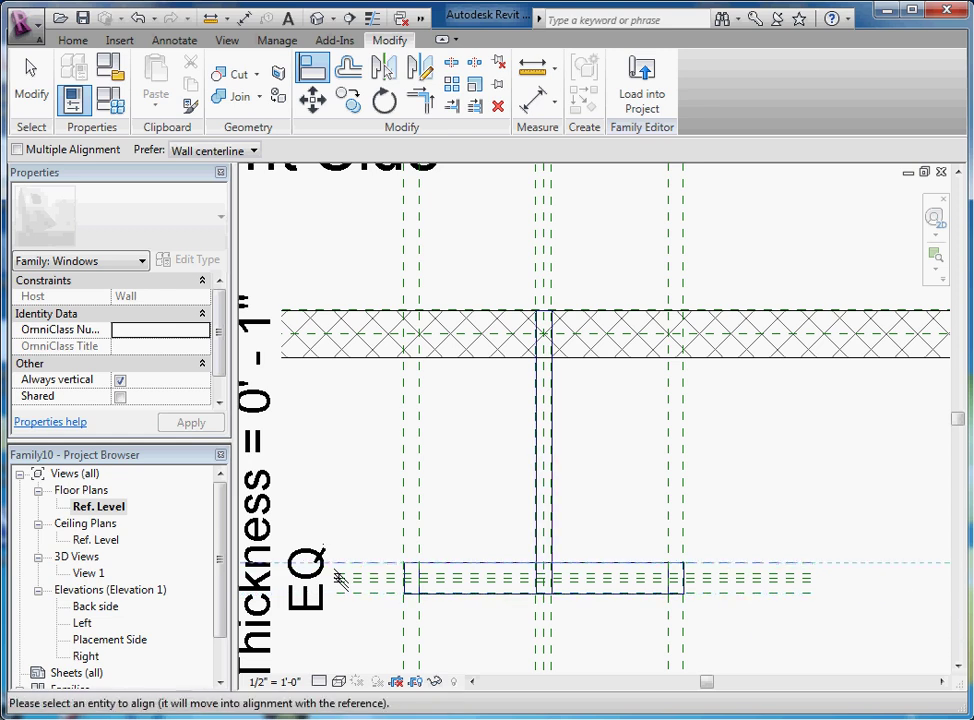
{"action": "left_click", "coordinate": [543, 570]}
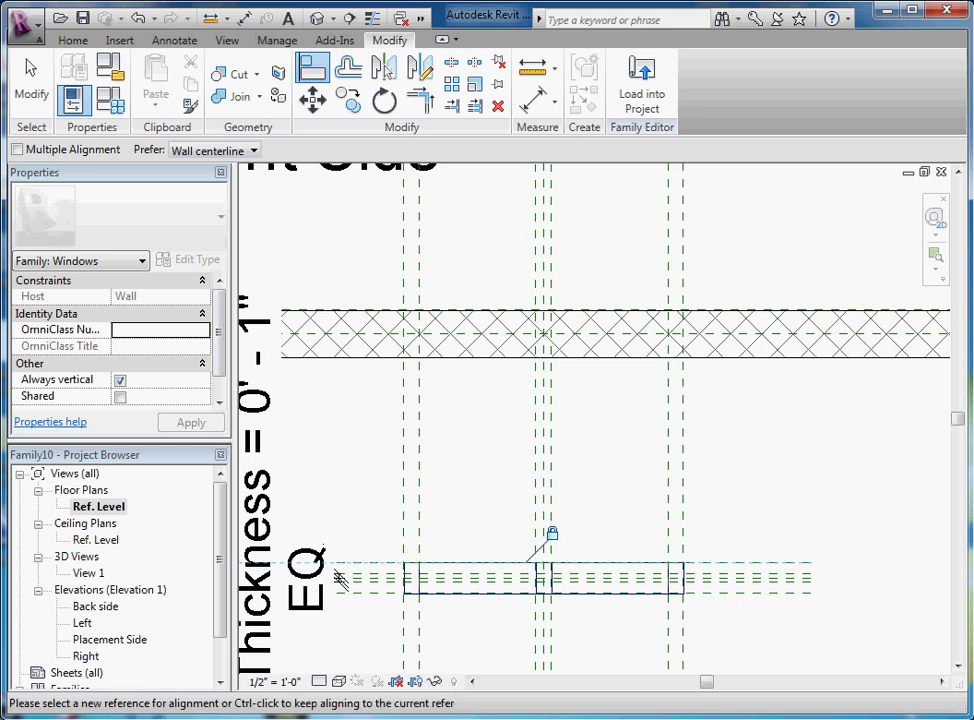
Step: In the Placement Side elevation, start a solid extrusion and sketch a rectangle about 1'-9" by 3'-2" inside the frame for the glazing
{"action": "double_click", "coordinate": [110, 639]}
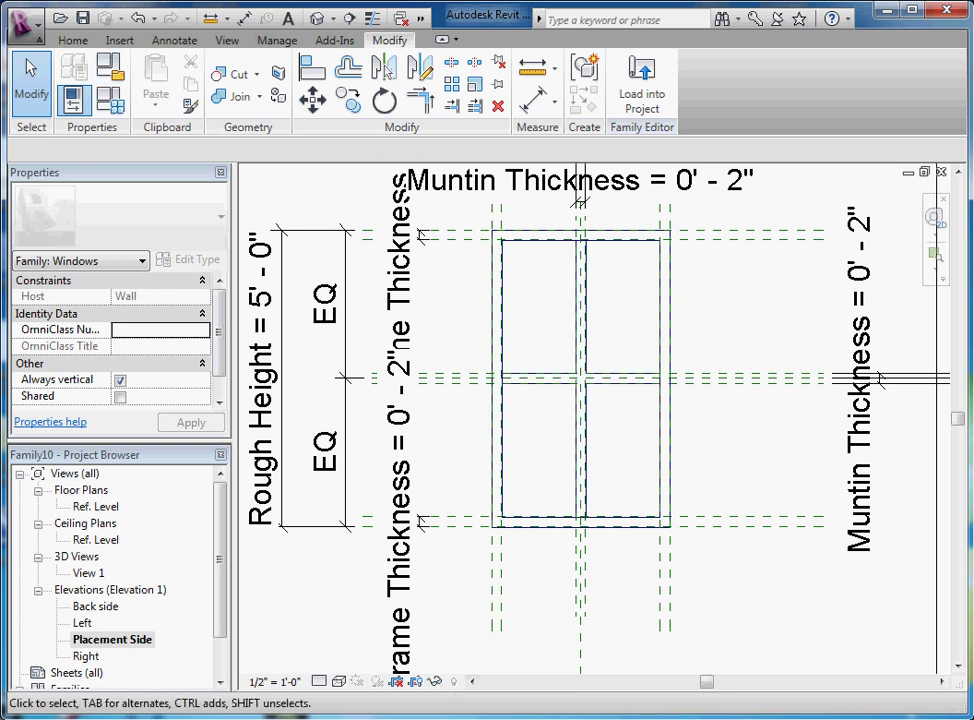
{"action": "left_click", "coordinate": [73, 40]}
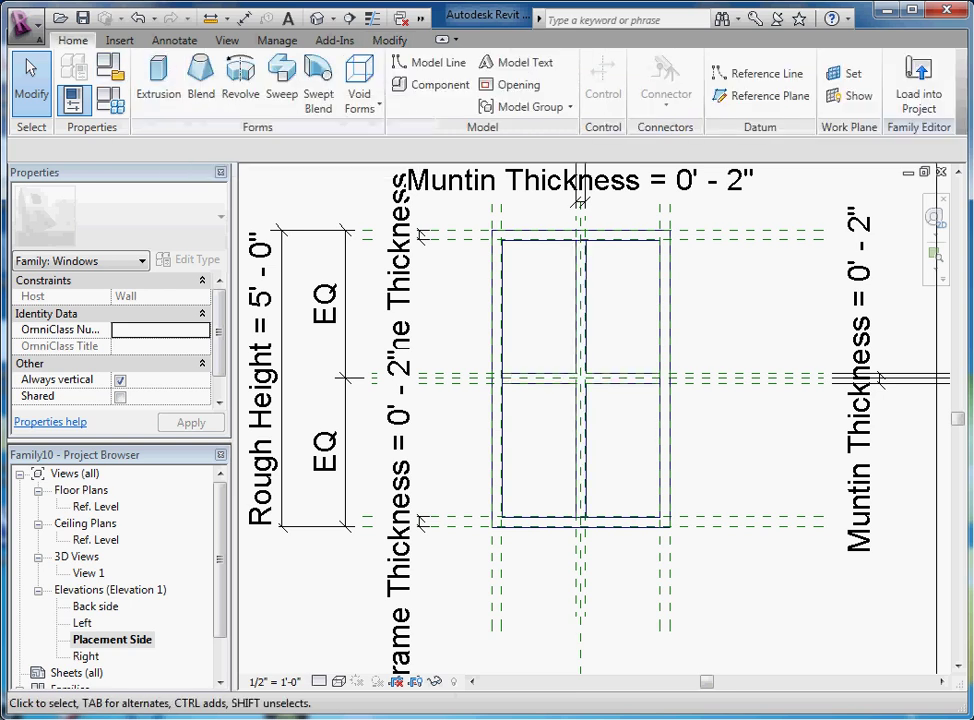
{"action": "left_click", "coordinate": [158, 80]}
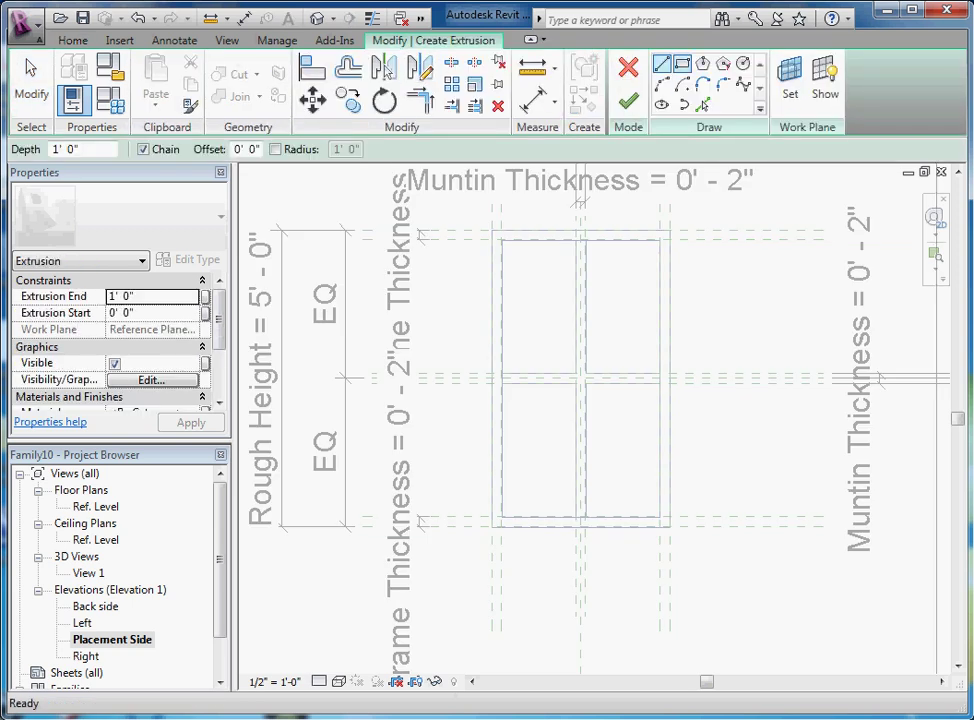
{"action": "left_click", "coordinate": [681, 63]}
{"action": "left_click", "coordinate": [531, 273]}
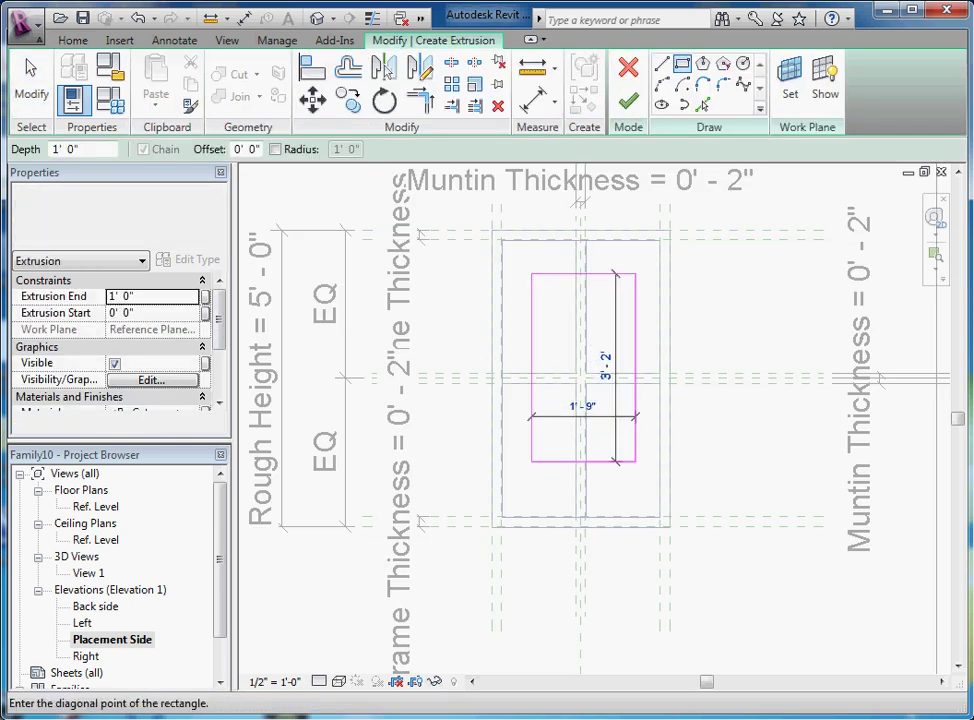
{"action": "left_click", "coordinate": [635, 462]}
{"action": "key", "text": "Escape"}
{"action": "key", "text": "Escape"}
Step: Align and lock the glazing rectangle's upper and right edges to the inner frame thickness planes
{"action": "scroll", "coordinate": [570, 300], "scroll_direction": "up", "scroll_amount": 1}
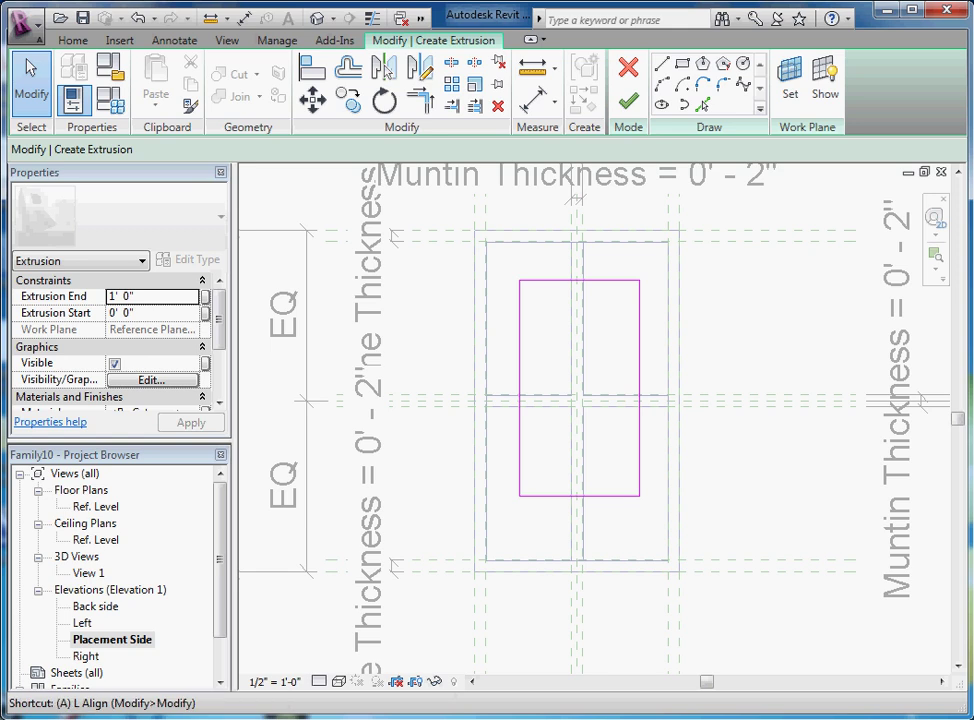
{"action": "left_click", "coordinate": [313, 67]}
{"action": "left_click", "coordinate": [560, 241]}
{"action": "left_click", "coordinate": [578, 280]}
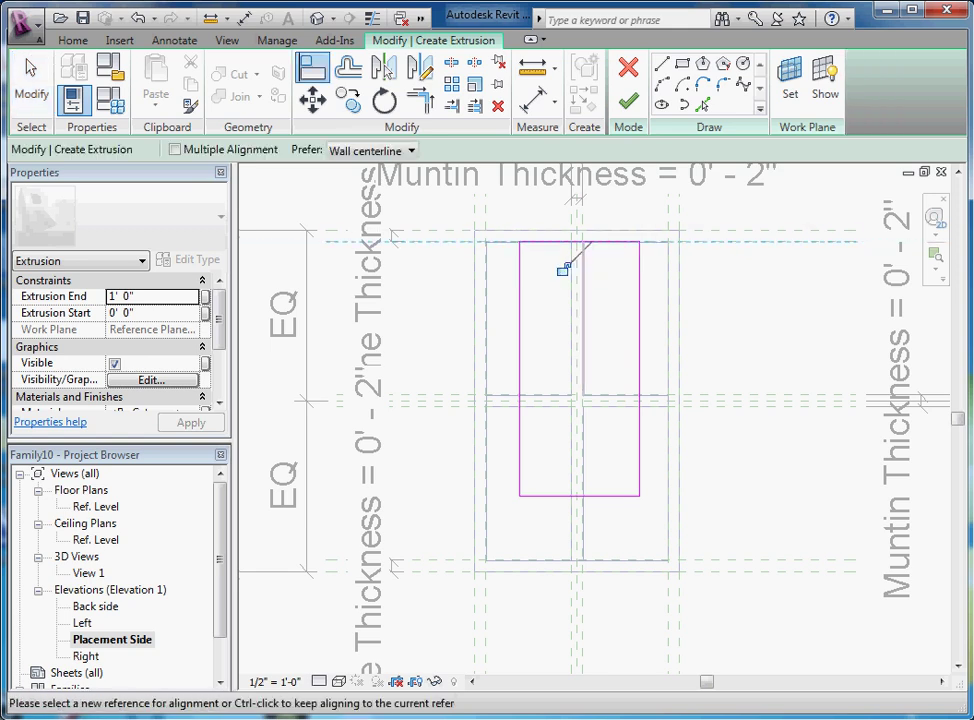
{"action": "left_click", "coordinate": [564, 269]}
{"action": "left_click", "coordinate": [668, 310]}
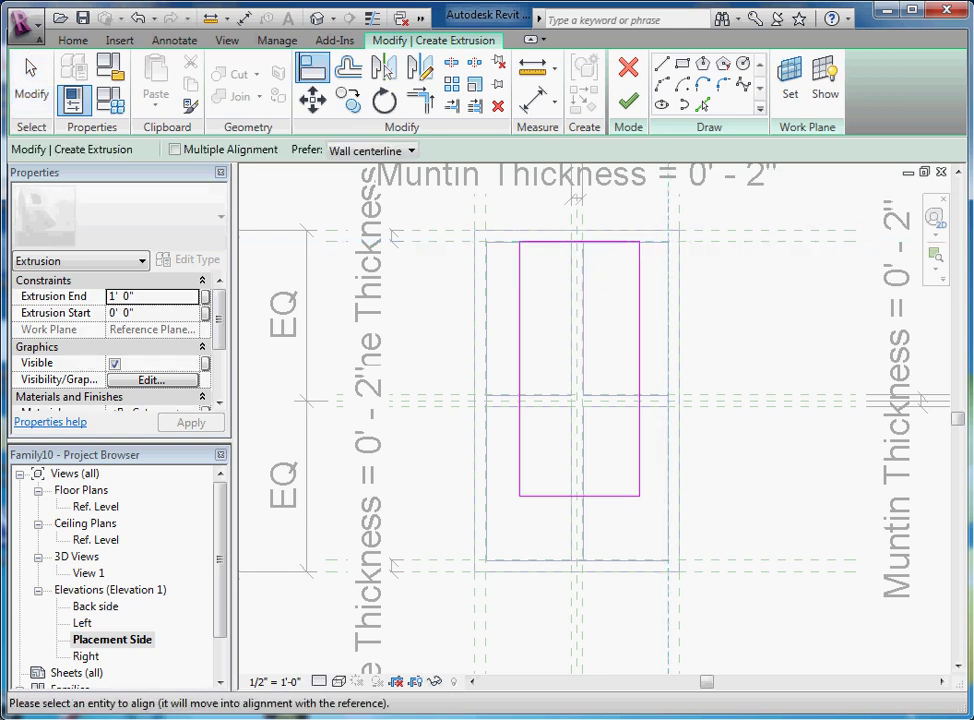
{"action": "left_click", "coordinate": [639, 393]}
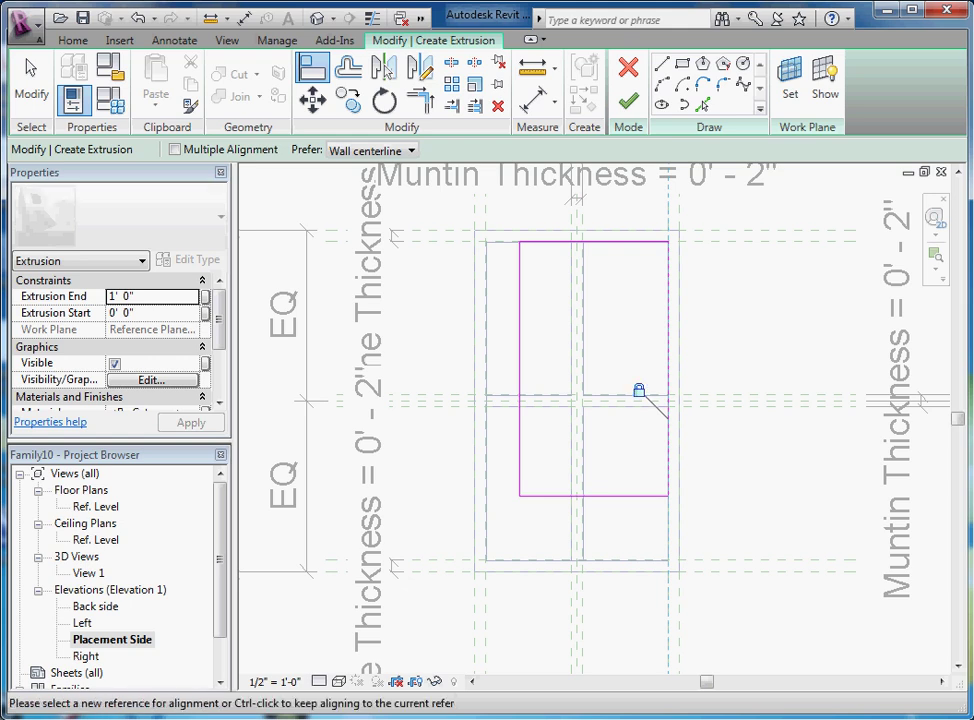
Step: Align and lock the glazing rectangle's lower and left edges to the inner frame planes and finish the extrusion
{"action": "left_click", "coordinate": [593, 560]}
{"action": "left_click", "coordinate": [593, 495]}
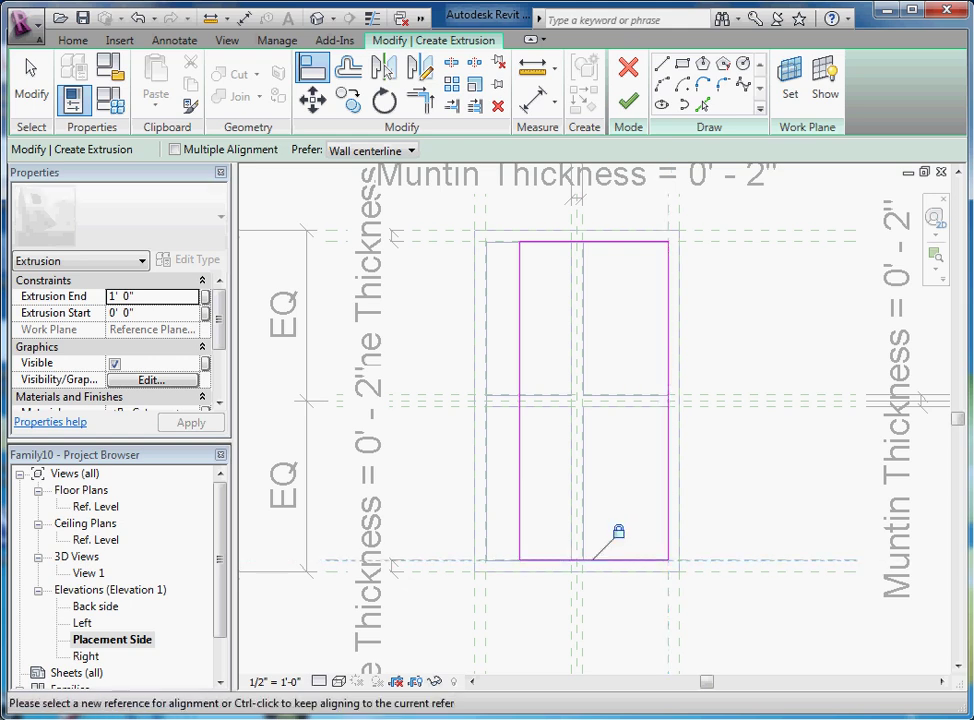
{"action": "left_click", "coordinate": [486, 430]}
{"action": "left_click", "coordinate": [519, 425]}
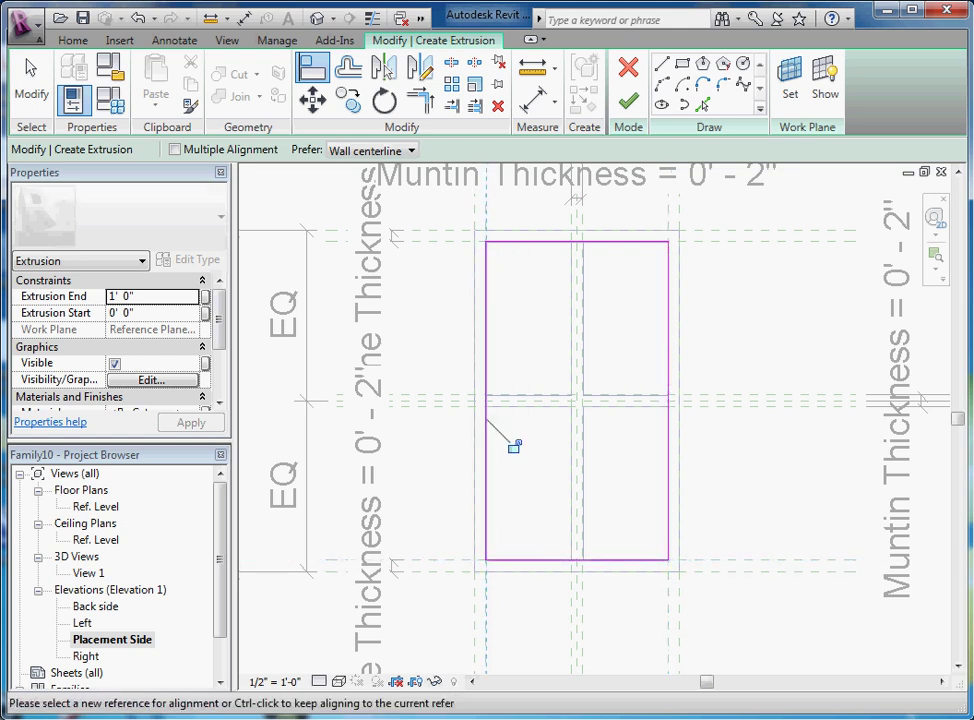
{"action": "key", "text": "Escape"}
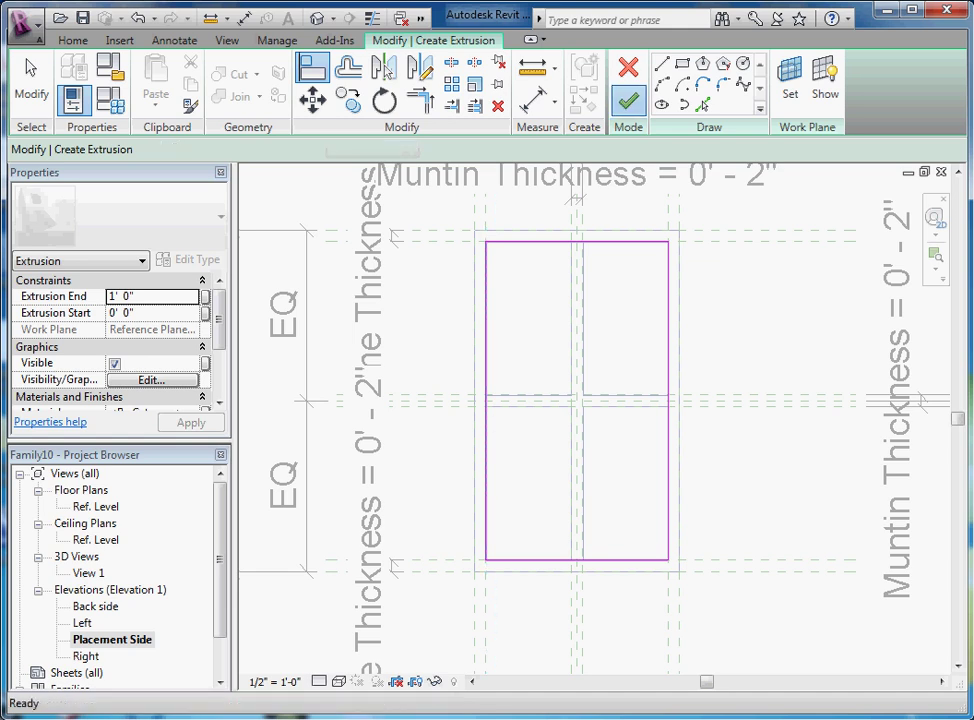
{"action": "left_click", "coordinate": [628, 100]}
Step: In the Ref. Level plan, align and lock both faces of the glazing extrusion to the glazing thickness planes
{"action": "double_click", "coordinate": [99, 506]}
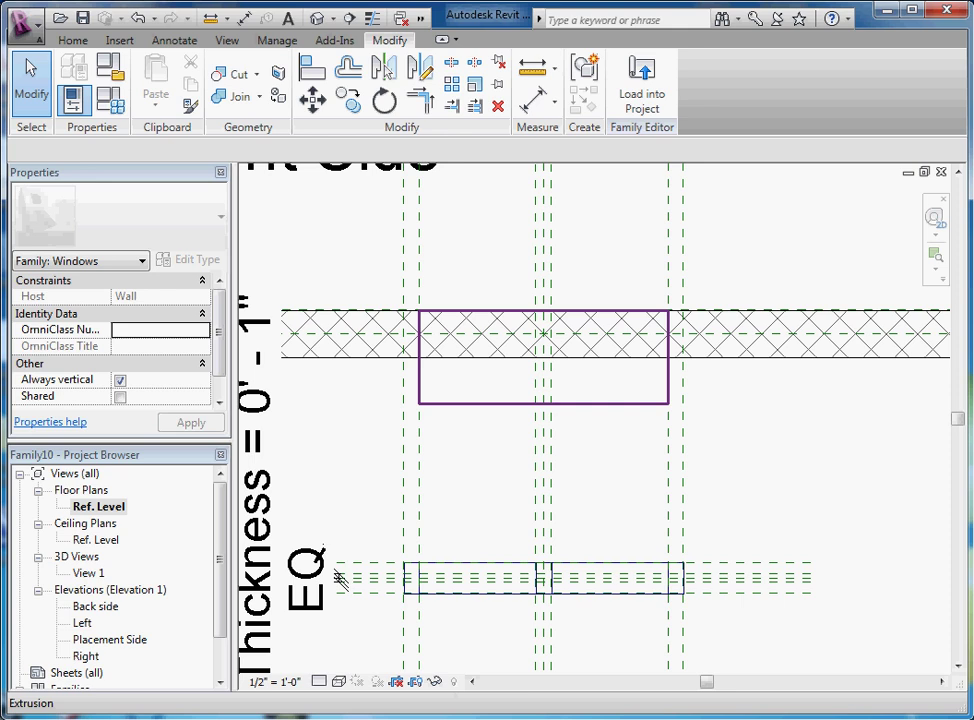
{"action": "key", "text": "l"}
{"action": "scroll", "coordinate": [338, 578], "scroll_direction": "up", "scroll_amount": 5}
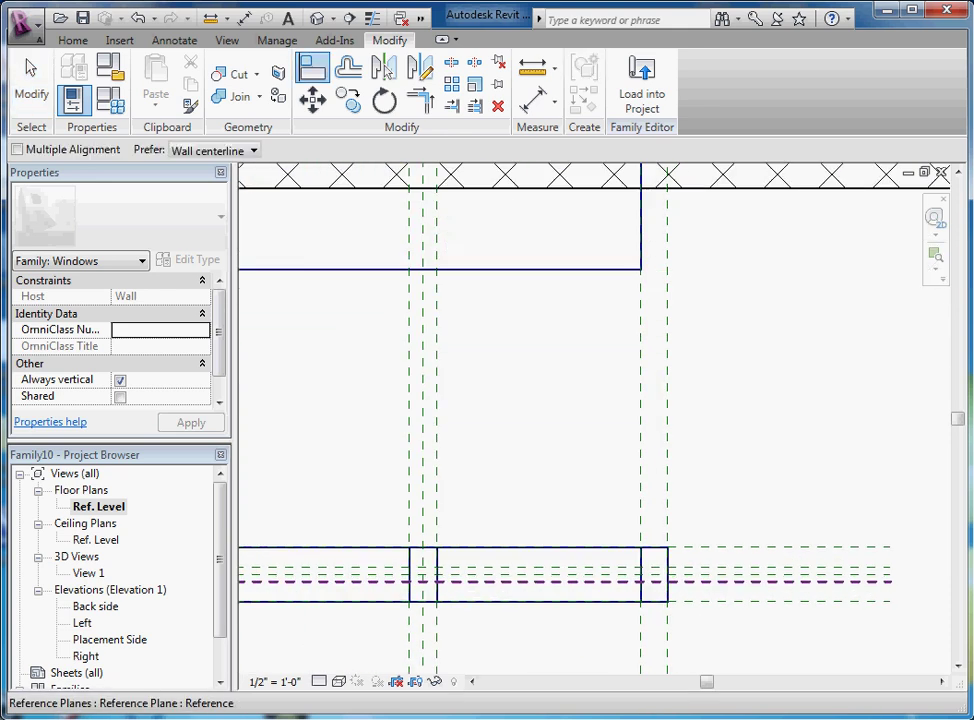
{"action": "left_click", "coordinate": [564, 269]}
{"action": "left_click", "coordinate": [536, 609]}
{"action": "left_click", "coordinate": [666, 568]}
{"action": "scroll", "coordinate": [666, 652], "scroll_direction": "down", "scroll_amount": 2}
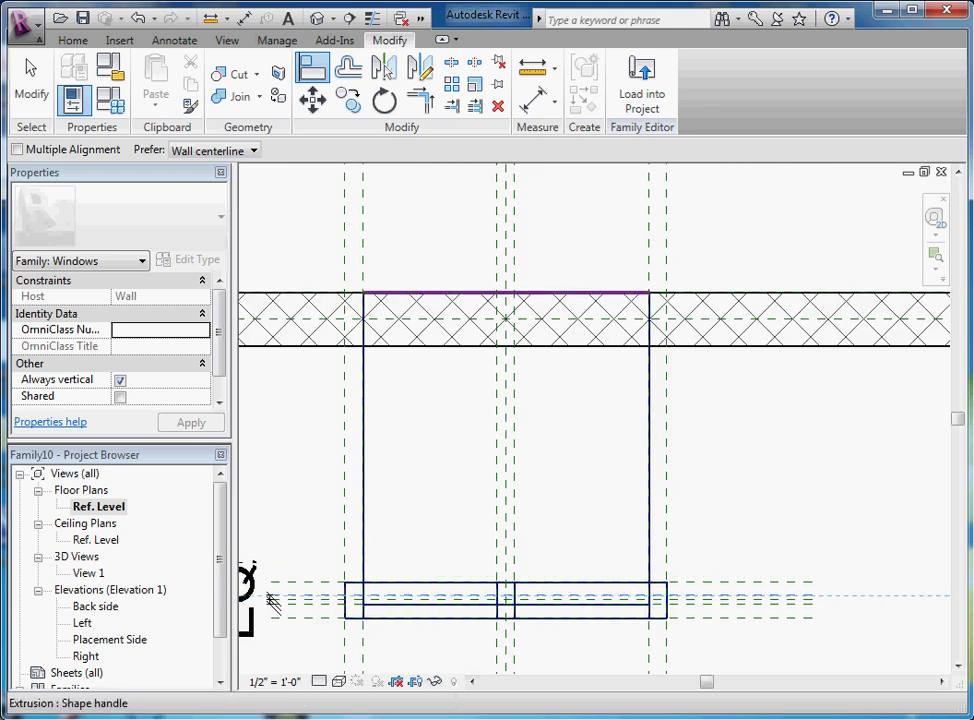
{"action": "left_click", "coordinate": [580, 294]}
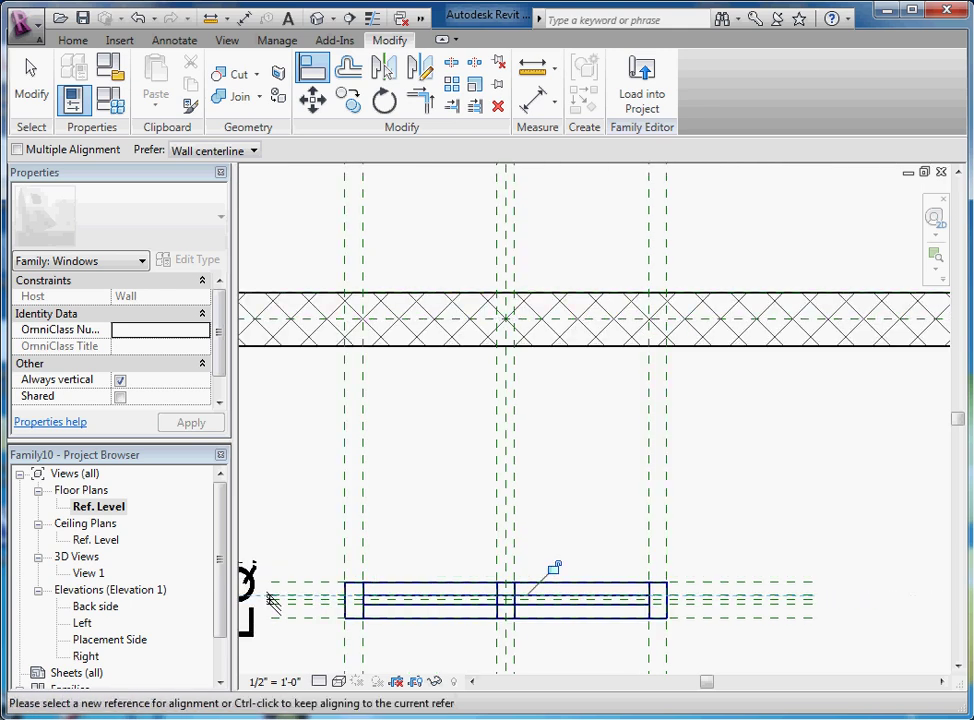
{"action": "scroll", "coordinate": [565, 572], "scroll_direction": "up", "scroll_amount": 1}
{"action": "key", "text": "Escape"}
{"action": "key", "text": "Escape"}
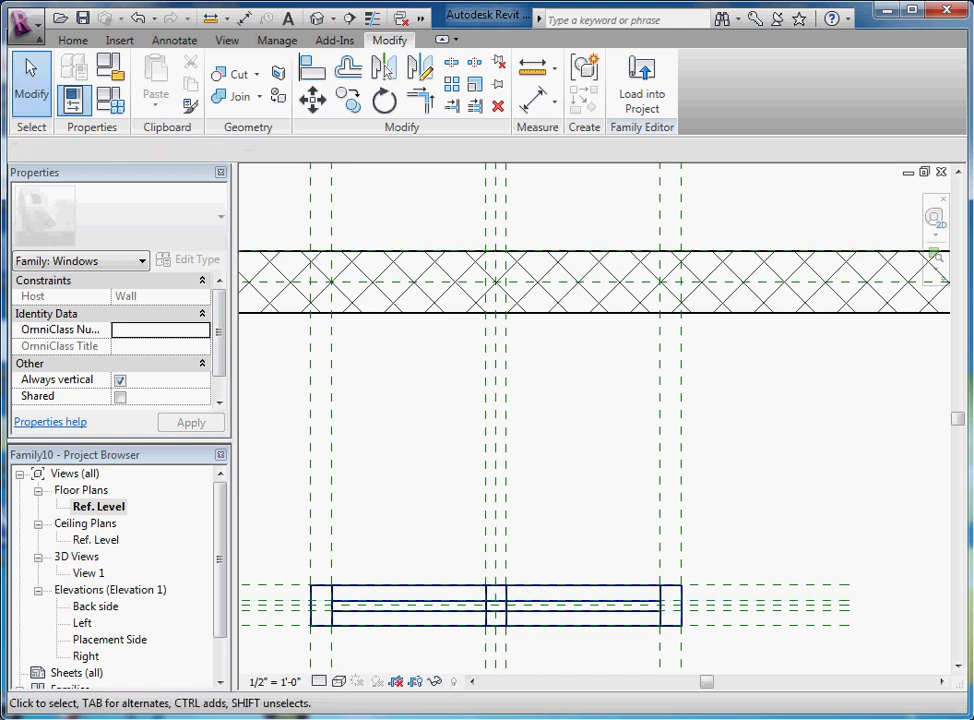
Step: Set the Offset parameter to 0 in Family Types and apply it to the window
{"action": "scroll", "coordinate": [276, 583], "scroll_direction": "up", "scroll_amount": 1}
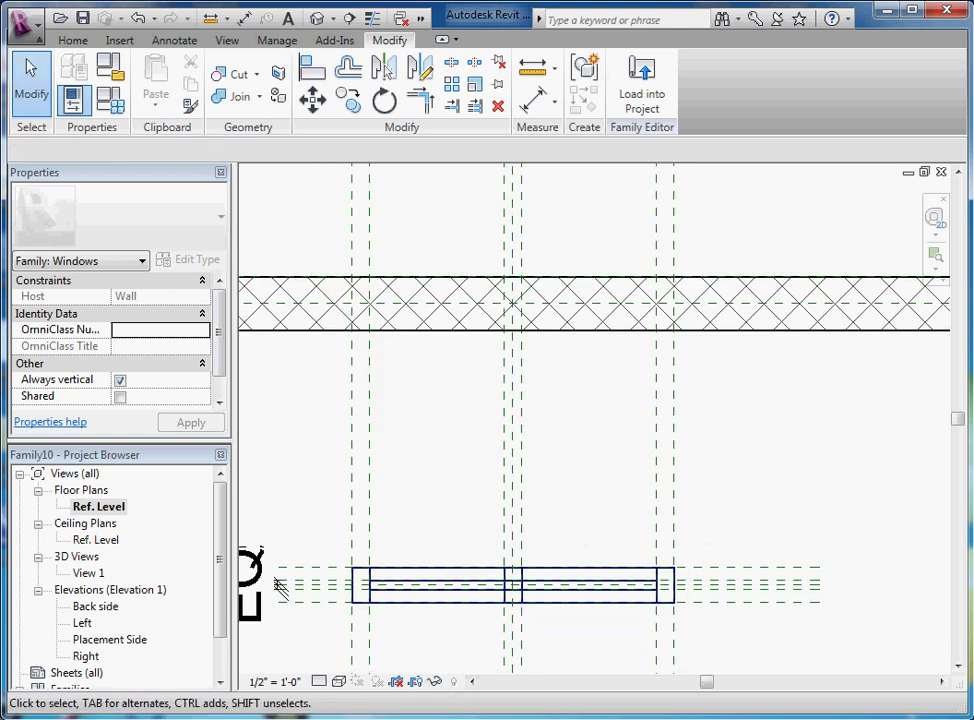
{"action": "scroll", "coordinate": [385, 550], "scroll_direction": "up", "scroll_amount": 1}
{"action": "scroll", "coordinate": [383, 549], "scroll_direction": "up", "scroll_amount": 1}
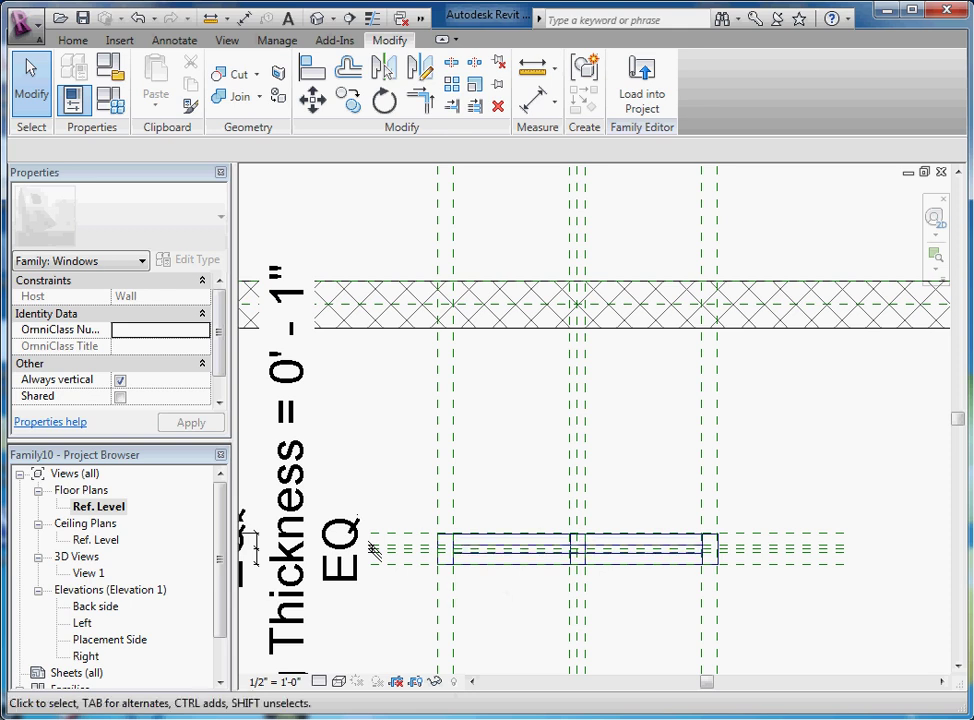
{"action": "scroll", "coordinate": [374, 549], "scroll_direction": "down", "scroll_amount": 2}
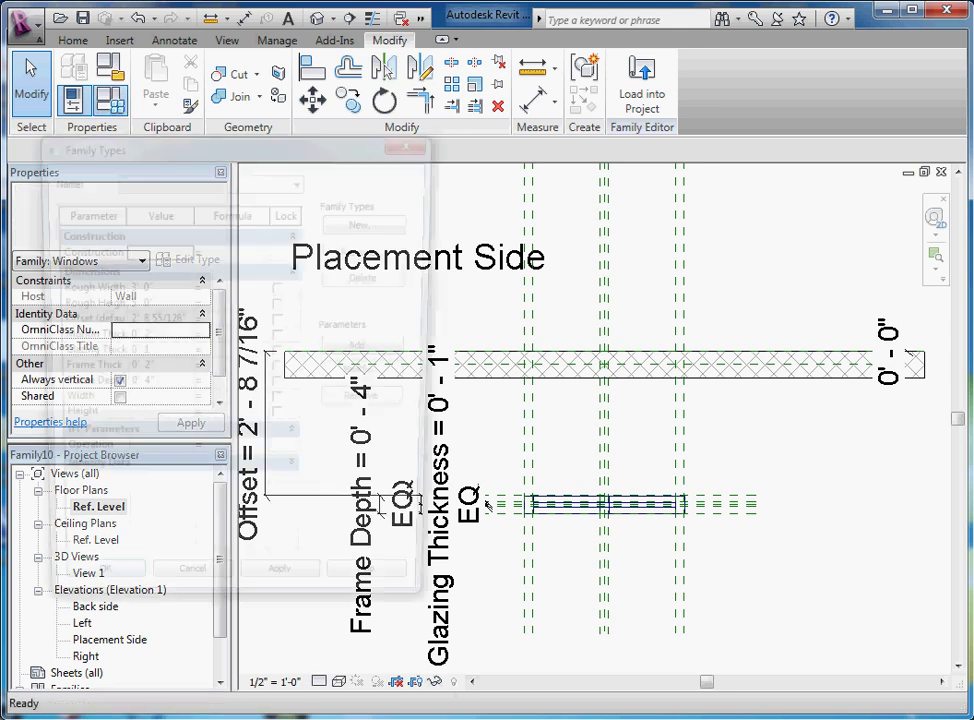
{"action": "key", "text": "f"}
{"action": "key", "text": "t"}
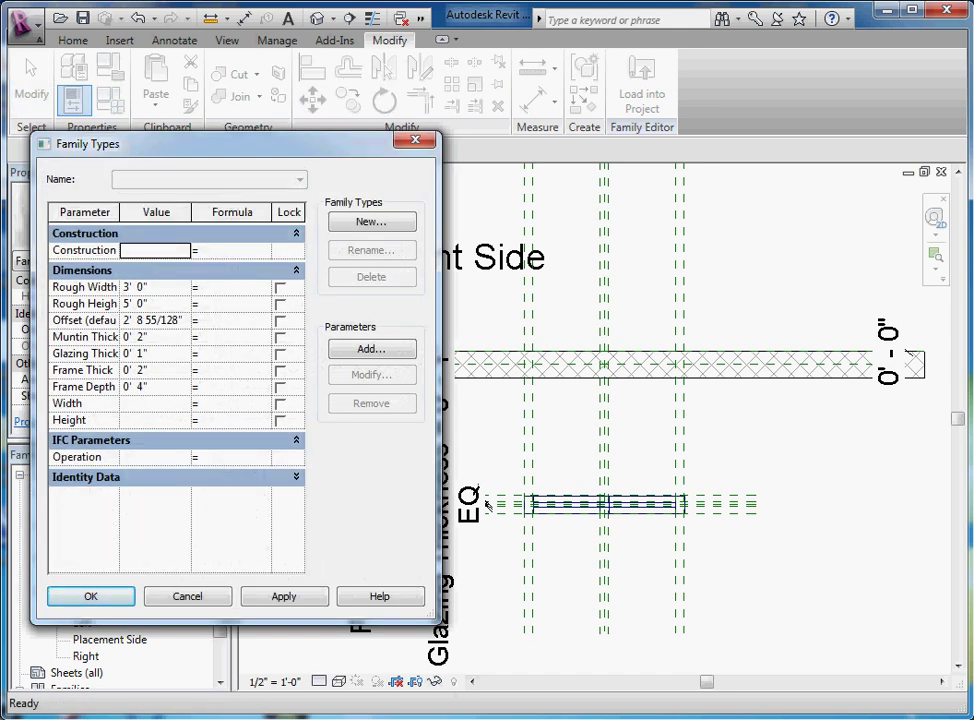
{"action": "left_click", "coordinate": [172, 320]}
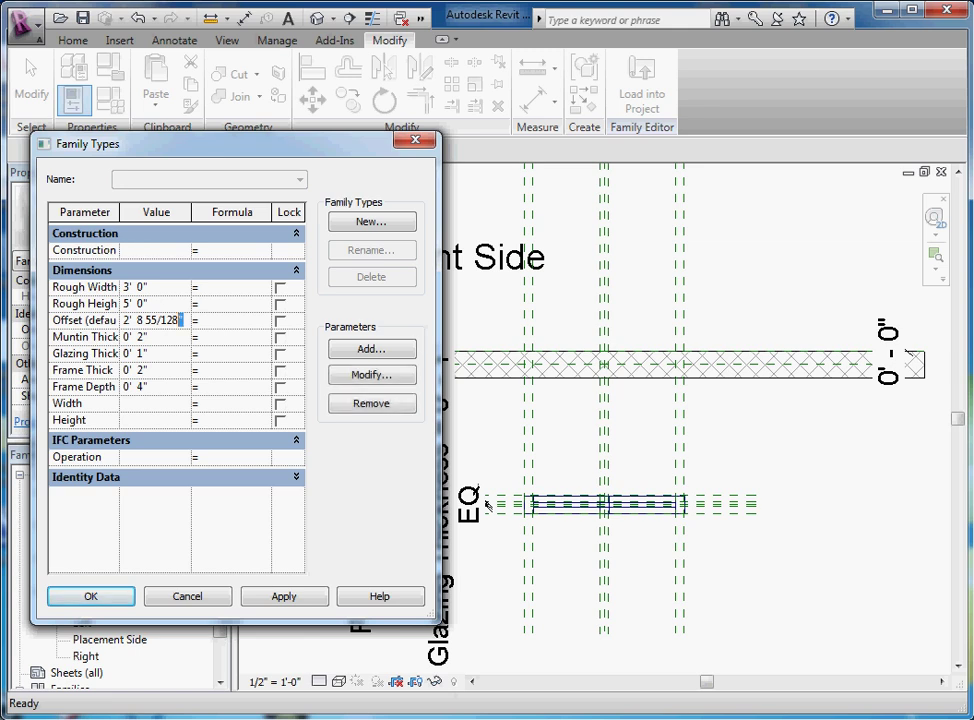
{"action": "key", "text": "Return"}
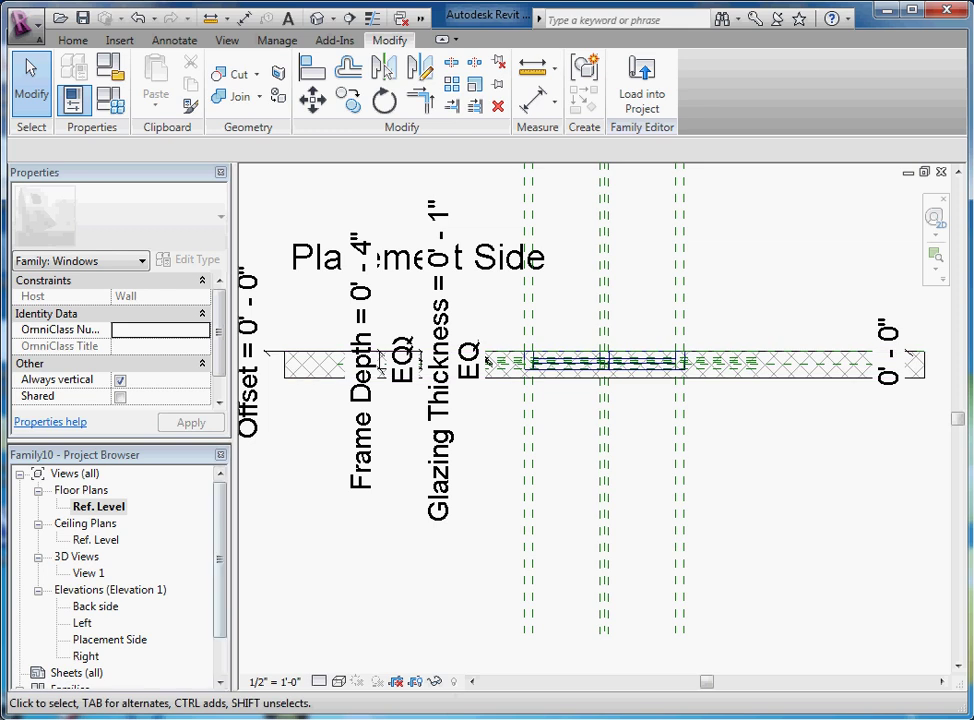
Step: Open the 3D view View 1 and orbit around the wall to examine the window's frame, muntins and glazing
{"action": "double_click", "coordinate": [88, 573]}
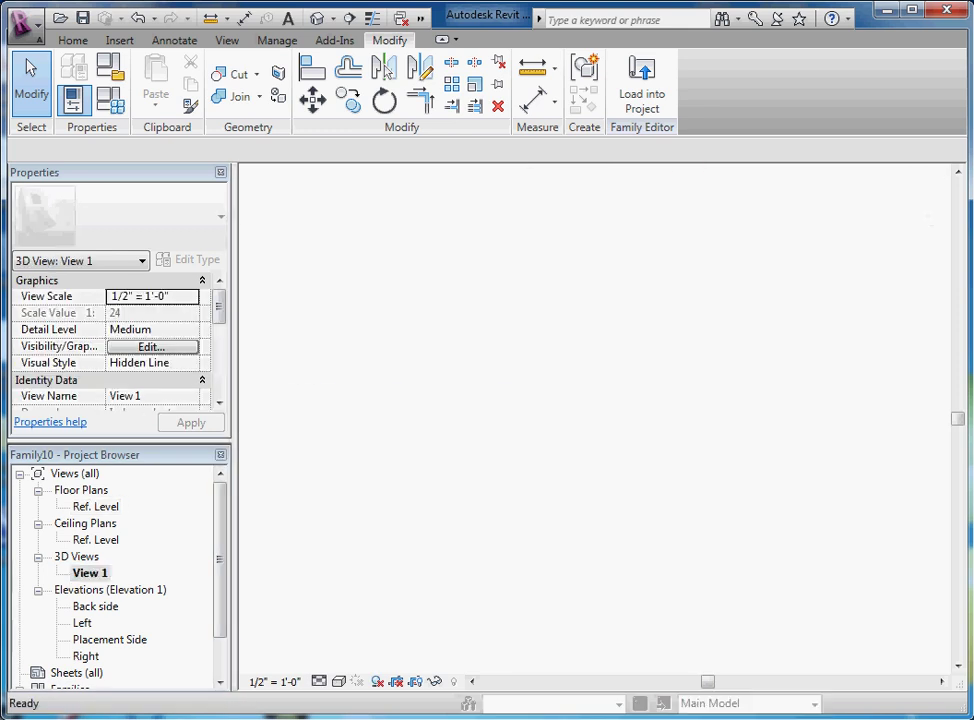
{"action": "scroll", "coordinate": [473, 356], "scroll_direction": "up", "scroll_amount": 5}
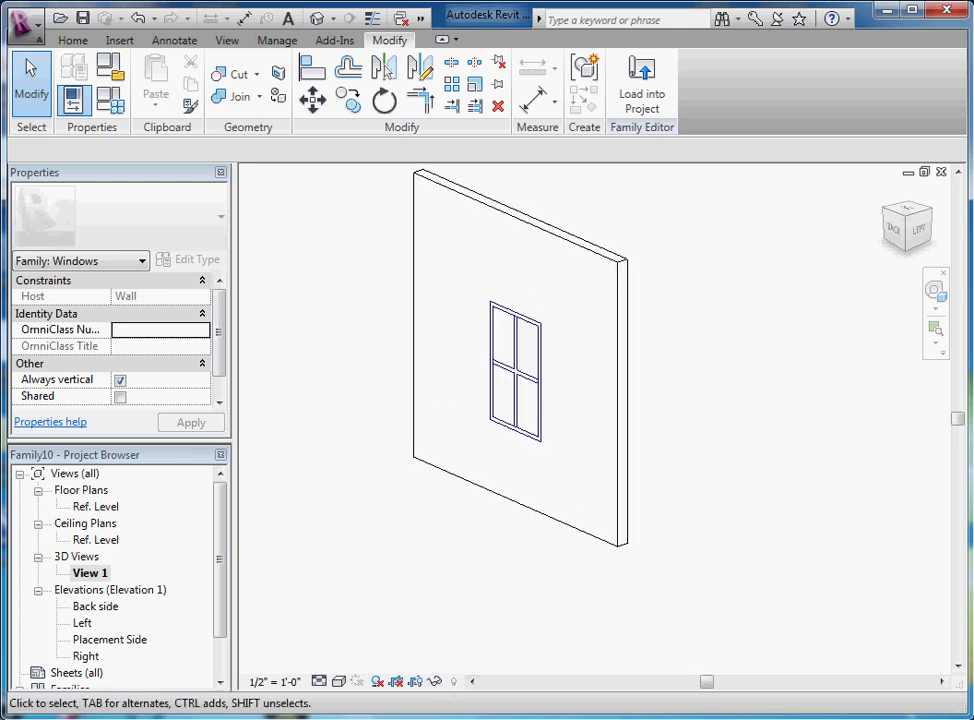
{"action": "middle_click_drag", "start_coordinate": [620, 420], "coordinate": [708, 470], "text": "shift"}
{"action": "scroll", "coordinate": [300, 372], "scroll_direction": "up", "scroll_amount": 1}
{"action": "scroll", "coordinate": [350, 509], "scroll_direction": "down", "scroll_amount": 1}
Step: In the Placement Side elevation, start an opening cut and sketch a rectangle about 4'-1" by 5'-11" around the window frame
{"action": "double_click", "coordinate": [109, 639]}
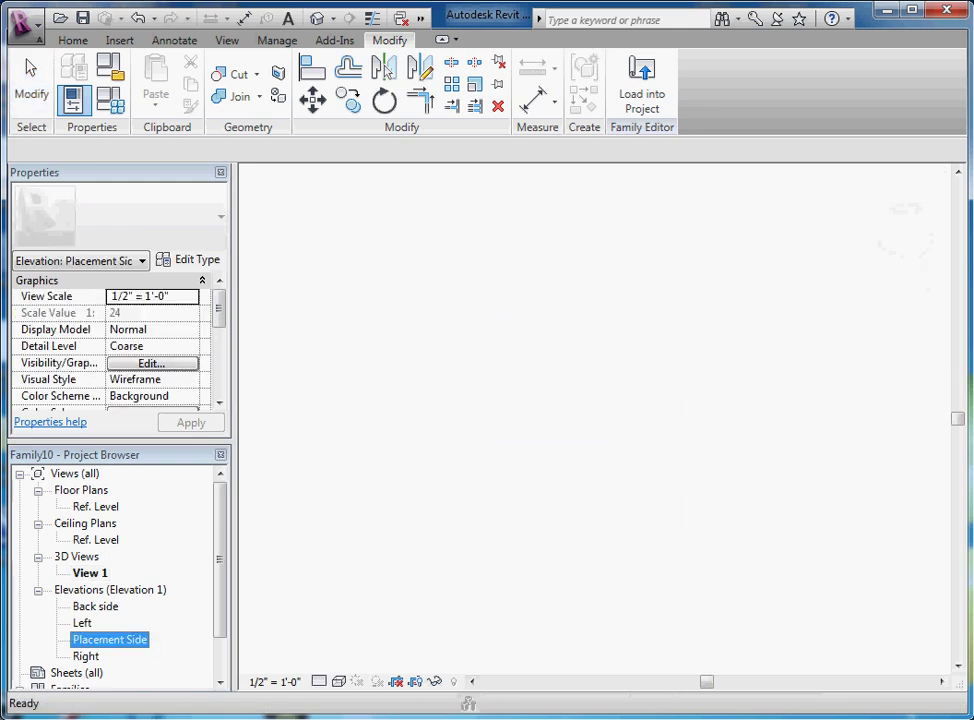
{"action": "scroll", "coordinate": [511, 470], "scroll_direction": "down", "scroll_amount": 2}
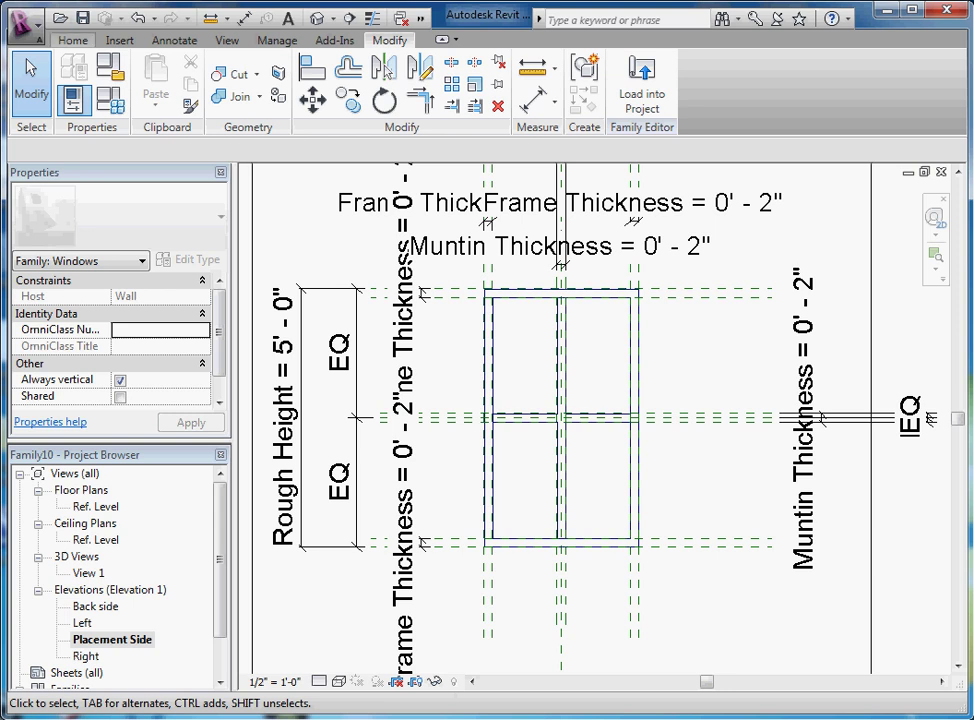
{"action": "left_click", "coordinate": [73, 40]}
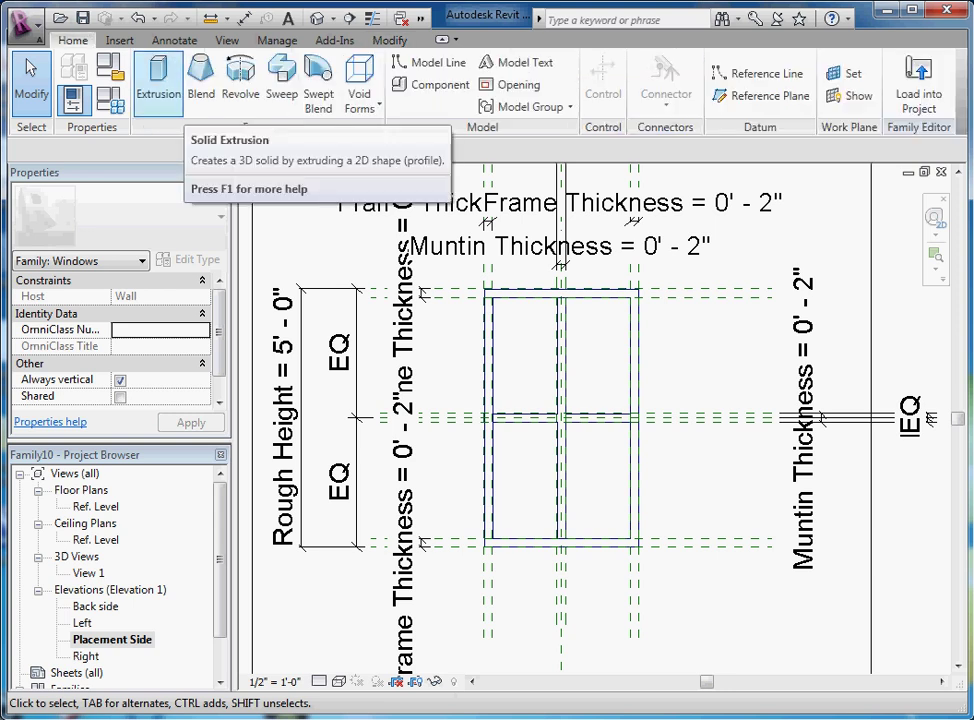
{"action": "left_click", "coordinate": [510, 85]}
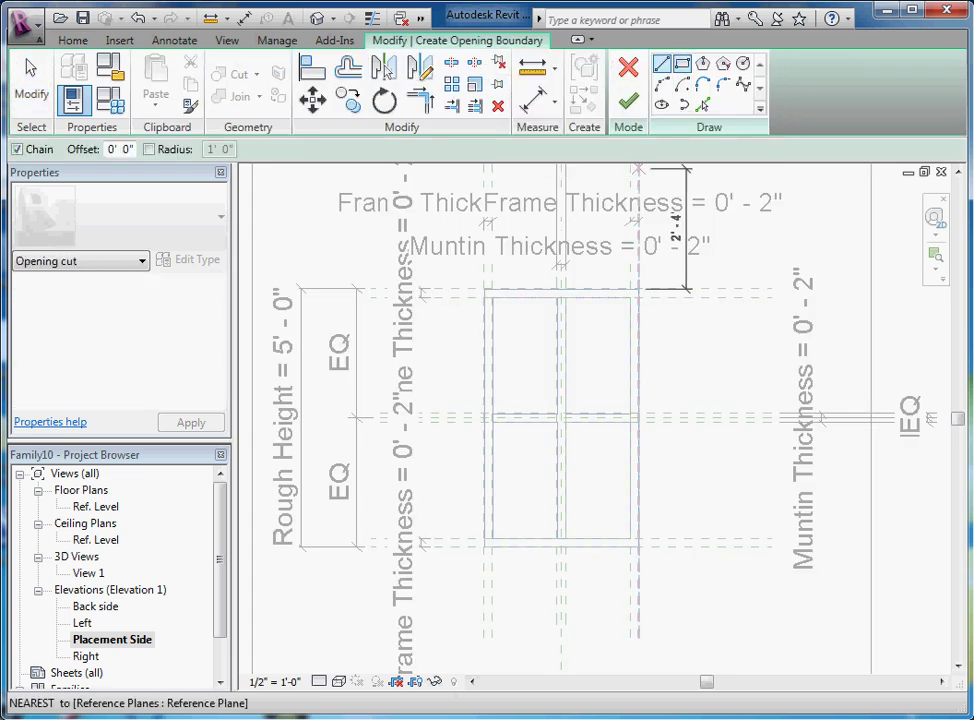
{"action": "left_click", "coordinate": [682, 63]}
{"action": "left_click", "coordinate": [455, 276]}
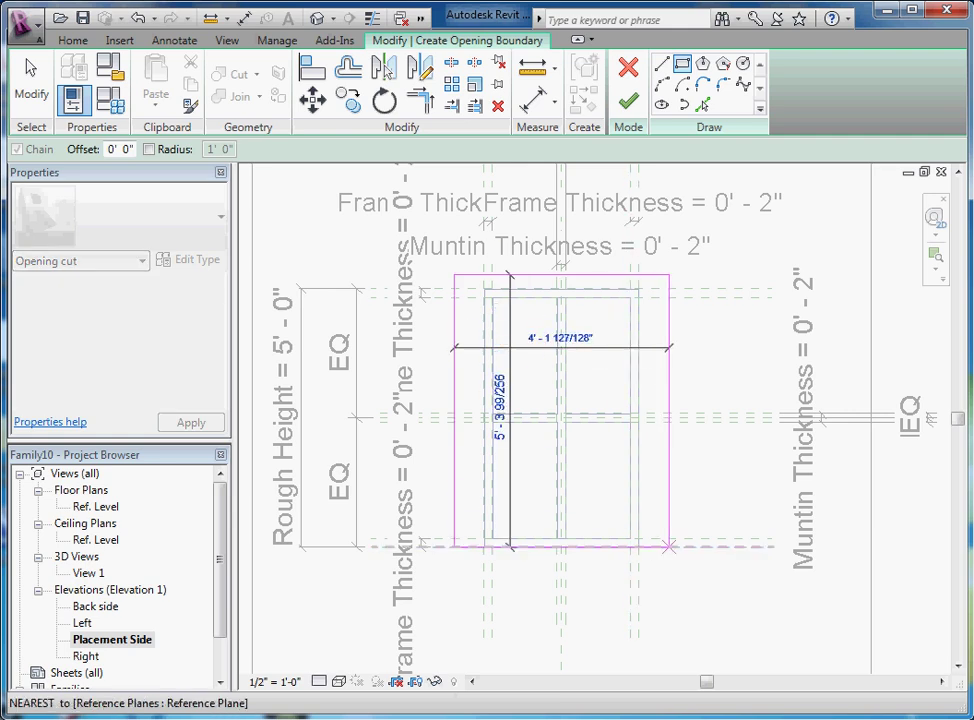
{"action": "left_click", "coordinate": [664, 578]}
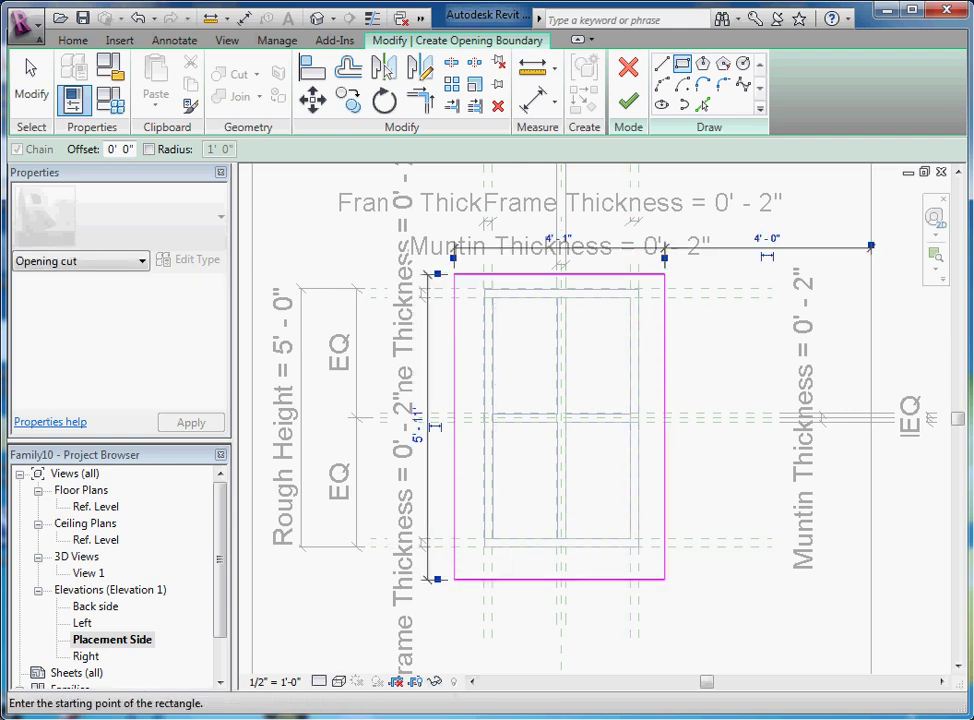
{"action": "key", "text": "Escape"}
{"action": "scroll", "coordinate": [697, 263], "scroll_direction": "up", "scroll_amount": 2}
{"action": "scroll", "coordinate": [700, 246], "scroll_direction": "down", "scroll_amount": 2}
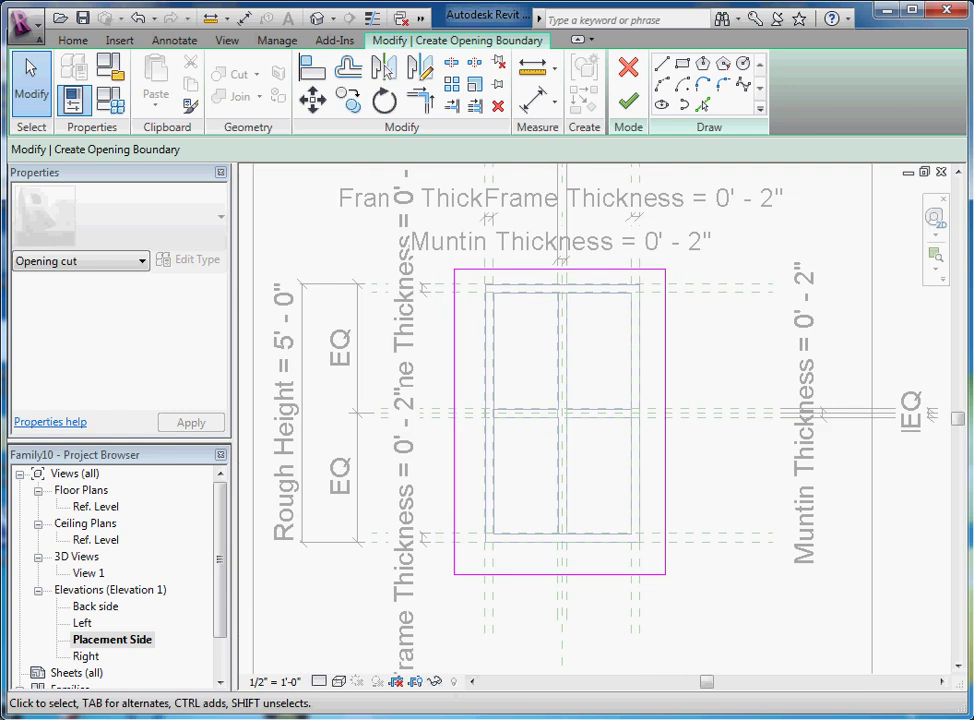
Step: Align and lock the opening sketch's top and right edges to the outermost frame reference planes on those sides
{"action": "key", "text": "a"}
{"action": "key", "text": "l"}
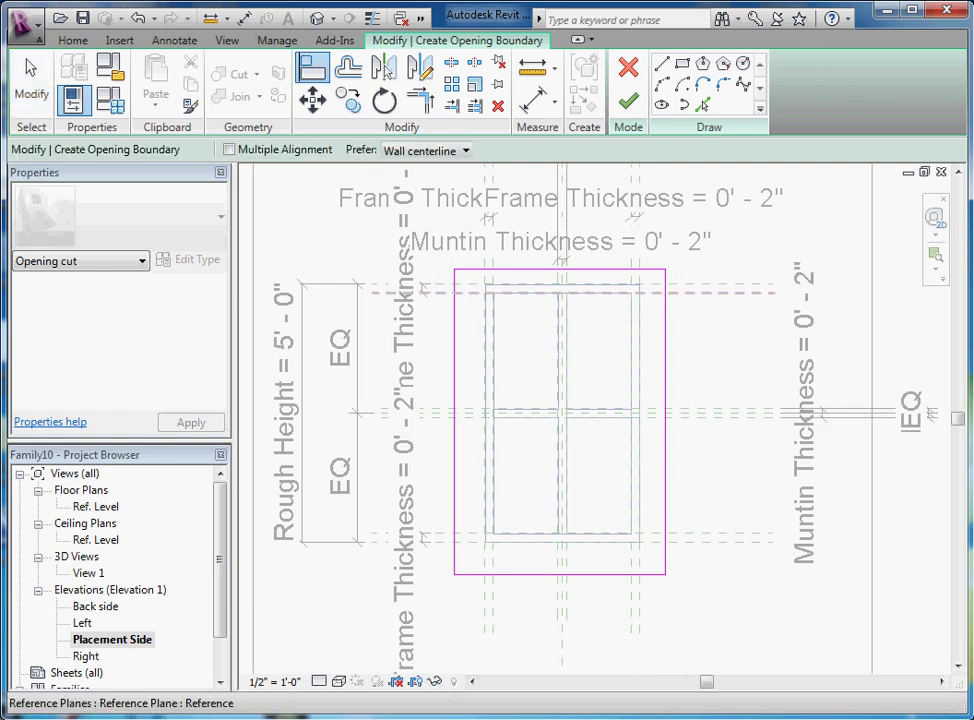
{"action": "left_click", "coordinate": [690, 284]}
{"action": "left_click", "coordinate": [566, 271]}
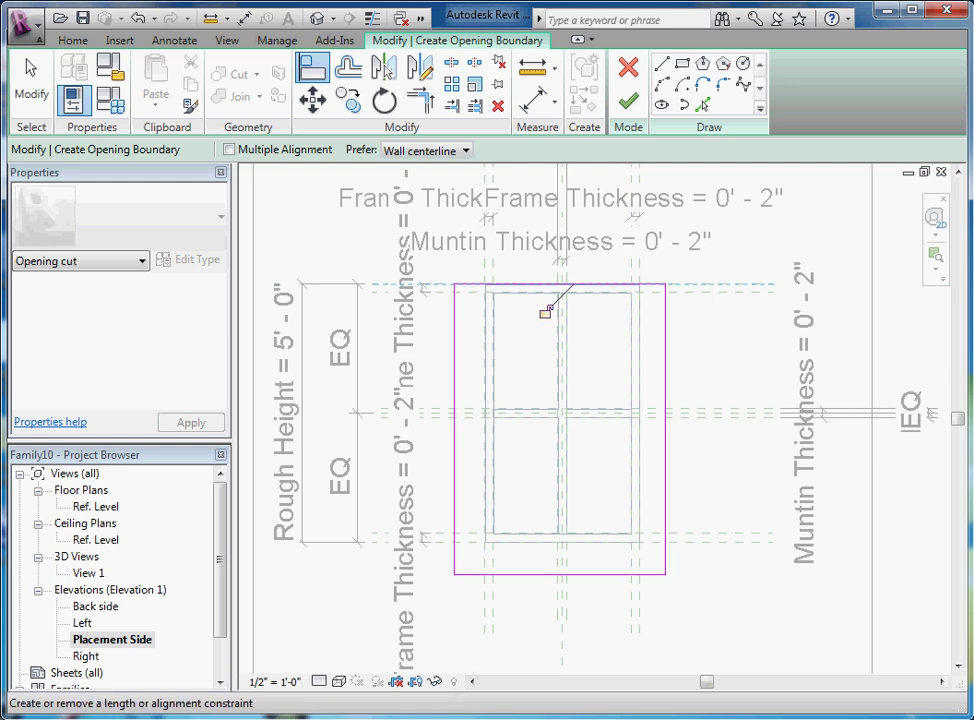
{"action": "left_click", "coordinate": [638, 610]}
{"action": "left_click", "coordinate": [665, 450]}
{"action": "left_click", "coordinate": [611, 371]}
Step: Align and lock the opening sketch's bottom and left edges to the outer frame reference planes, and finish the opening cut
{"action": "left_click", "coordinate": [610, 542]}
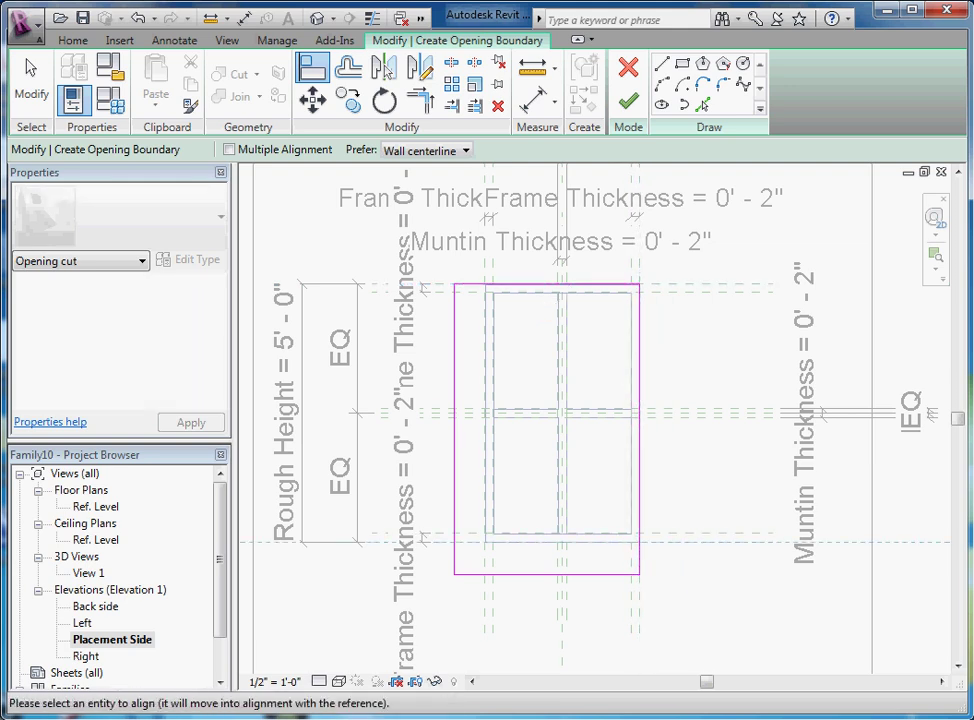
{"action": "left_click", "coordinate": [610, 575]}
{"action": "left_click", "coordinate": [600, 514]}
{"action": "left_click", "coordinate": [485, 580]}
{"action": "left_click", "coordinate": [455, 410]}
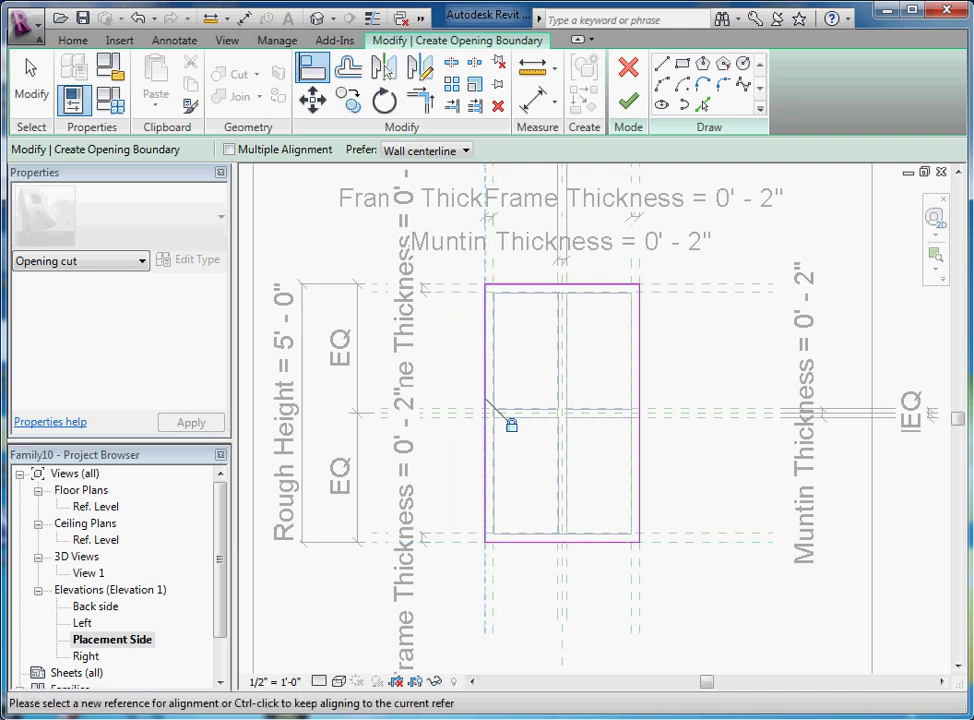
{"action": "left_click", "coordinate": [628, 101]}
{"action": "scroll", "coordinate": [639, 339], "scroll_direction": "up", "scroll_amount": 2}
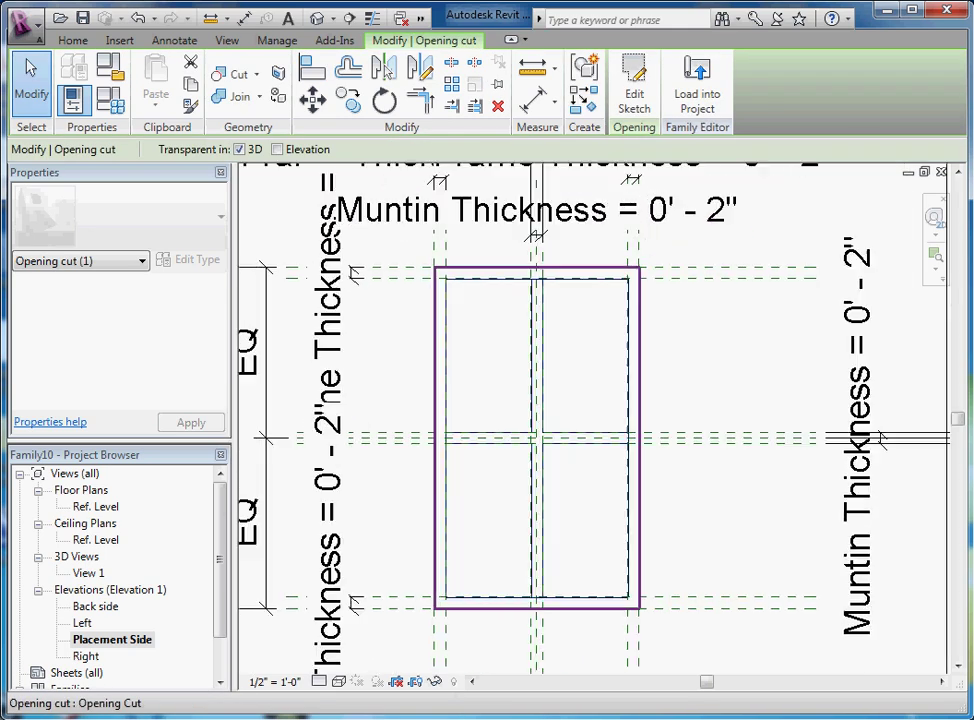
{"action": "scroll", "coordinate": [643, 406], "scroll_direction": "down", "scroll_amount": 1}
{"action": "key", "text": "Escape"}
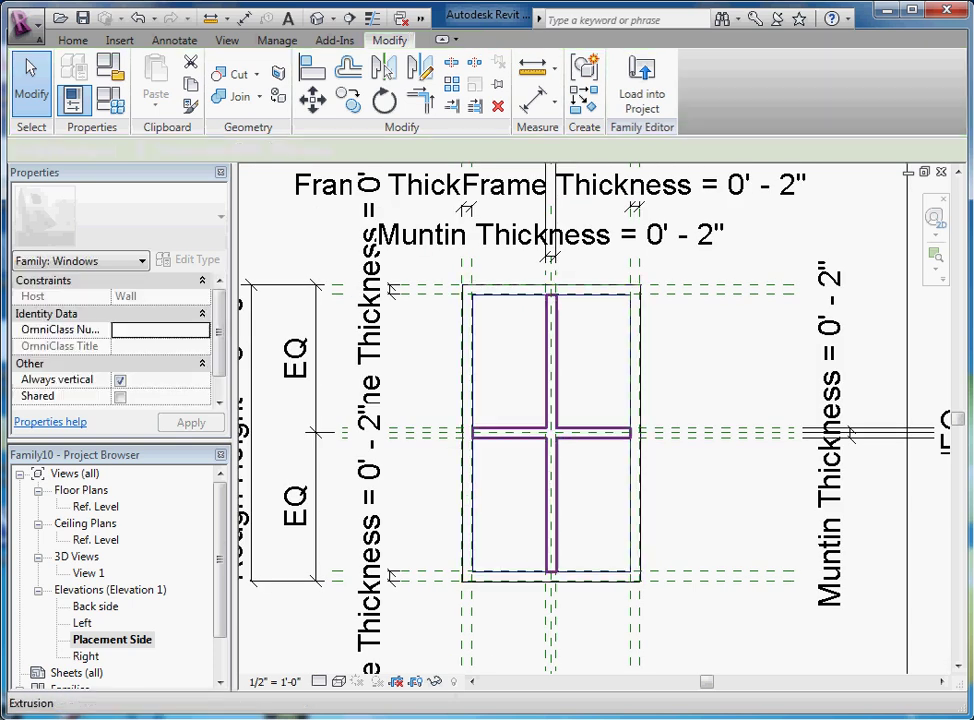
{"action": "left_click", "coordinate": [556, 428]}
{"action": "key", "text": "Escape"}
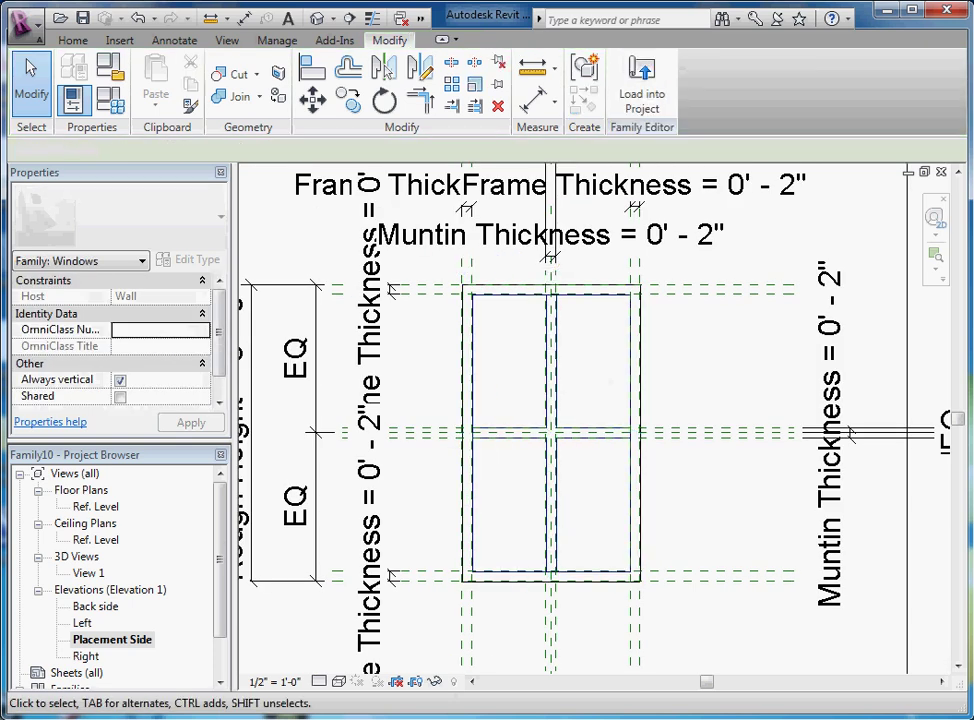
{"action": "scroll", "coordinate": [850, 433], "scroll_direction": "up", "scroll_amount": 1}
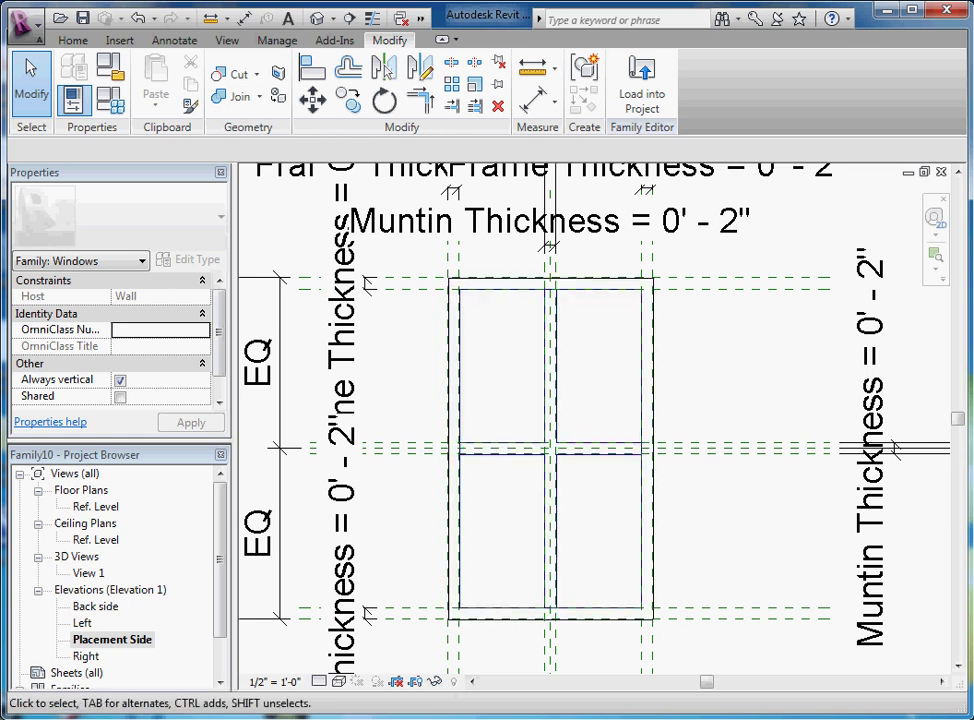
{"action": "scroll", "coordinate": [611, 450], "scroll_direction": "down", "scroll_amount": 1}
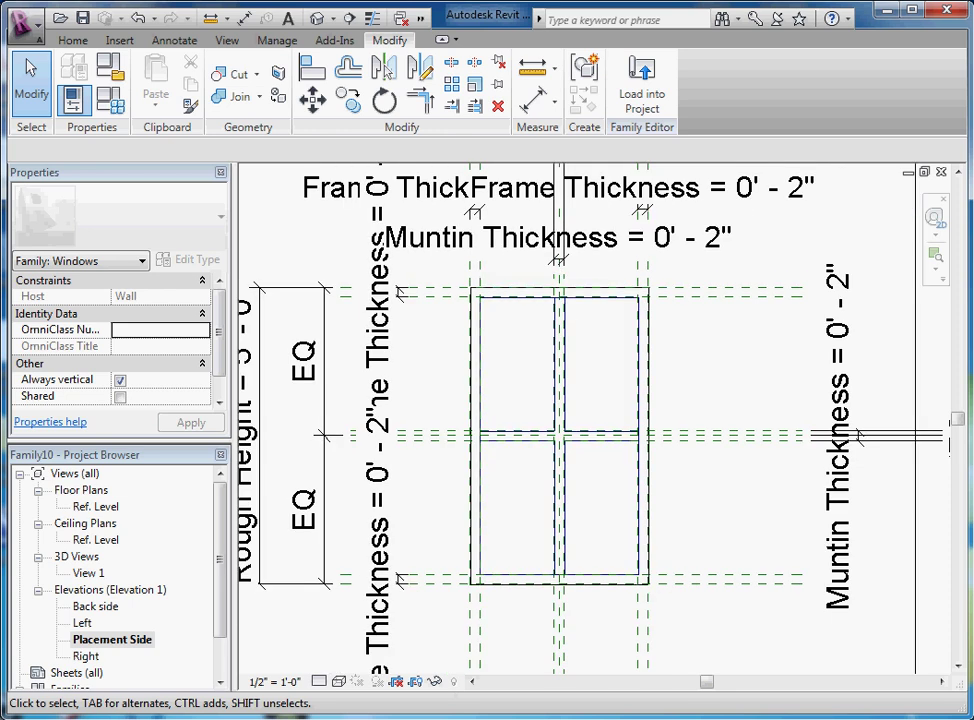